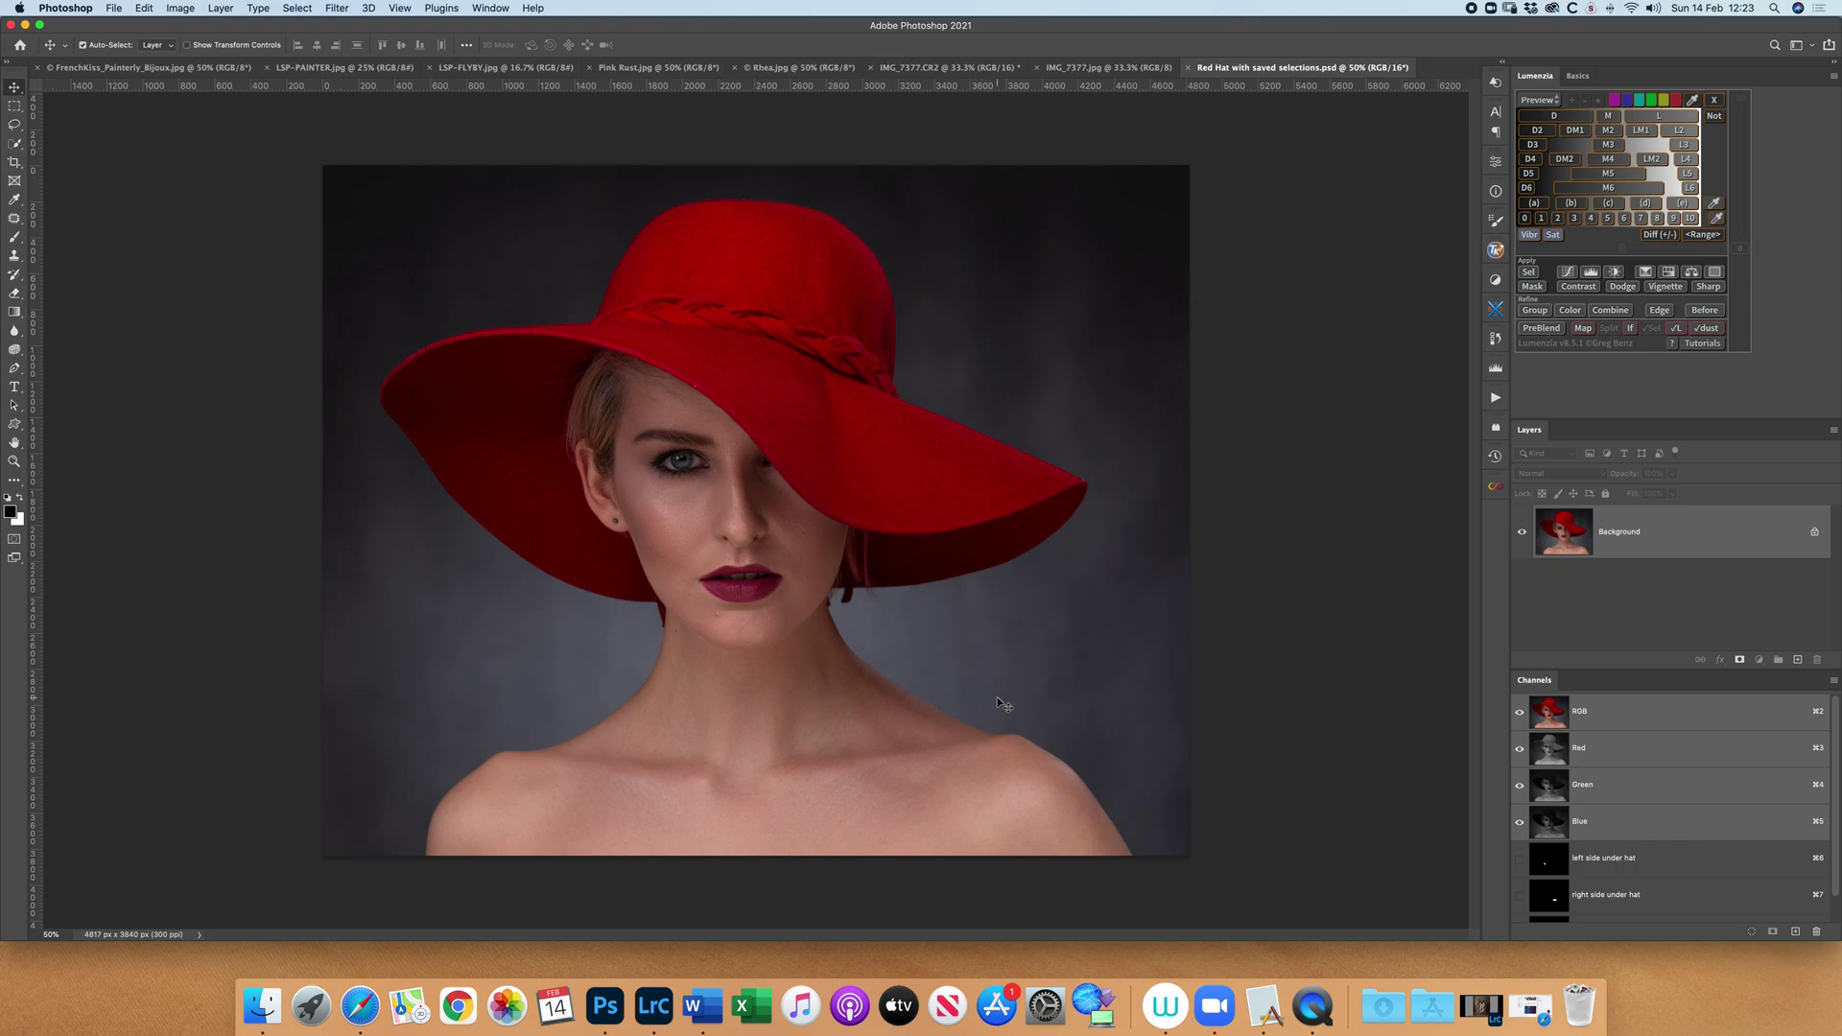
# Run the '15% brighten' action from the Actions panel on the portrait
pyautogui.press('super+1')
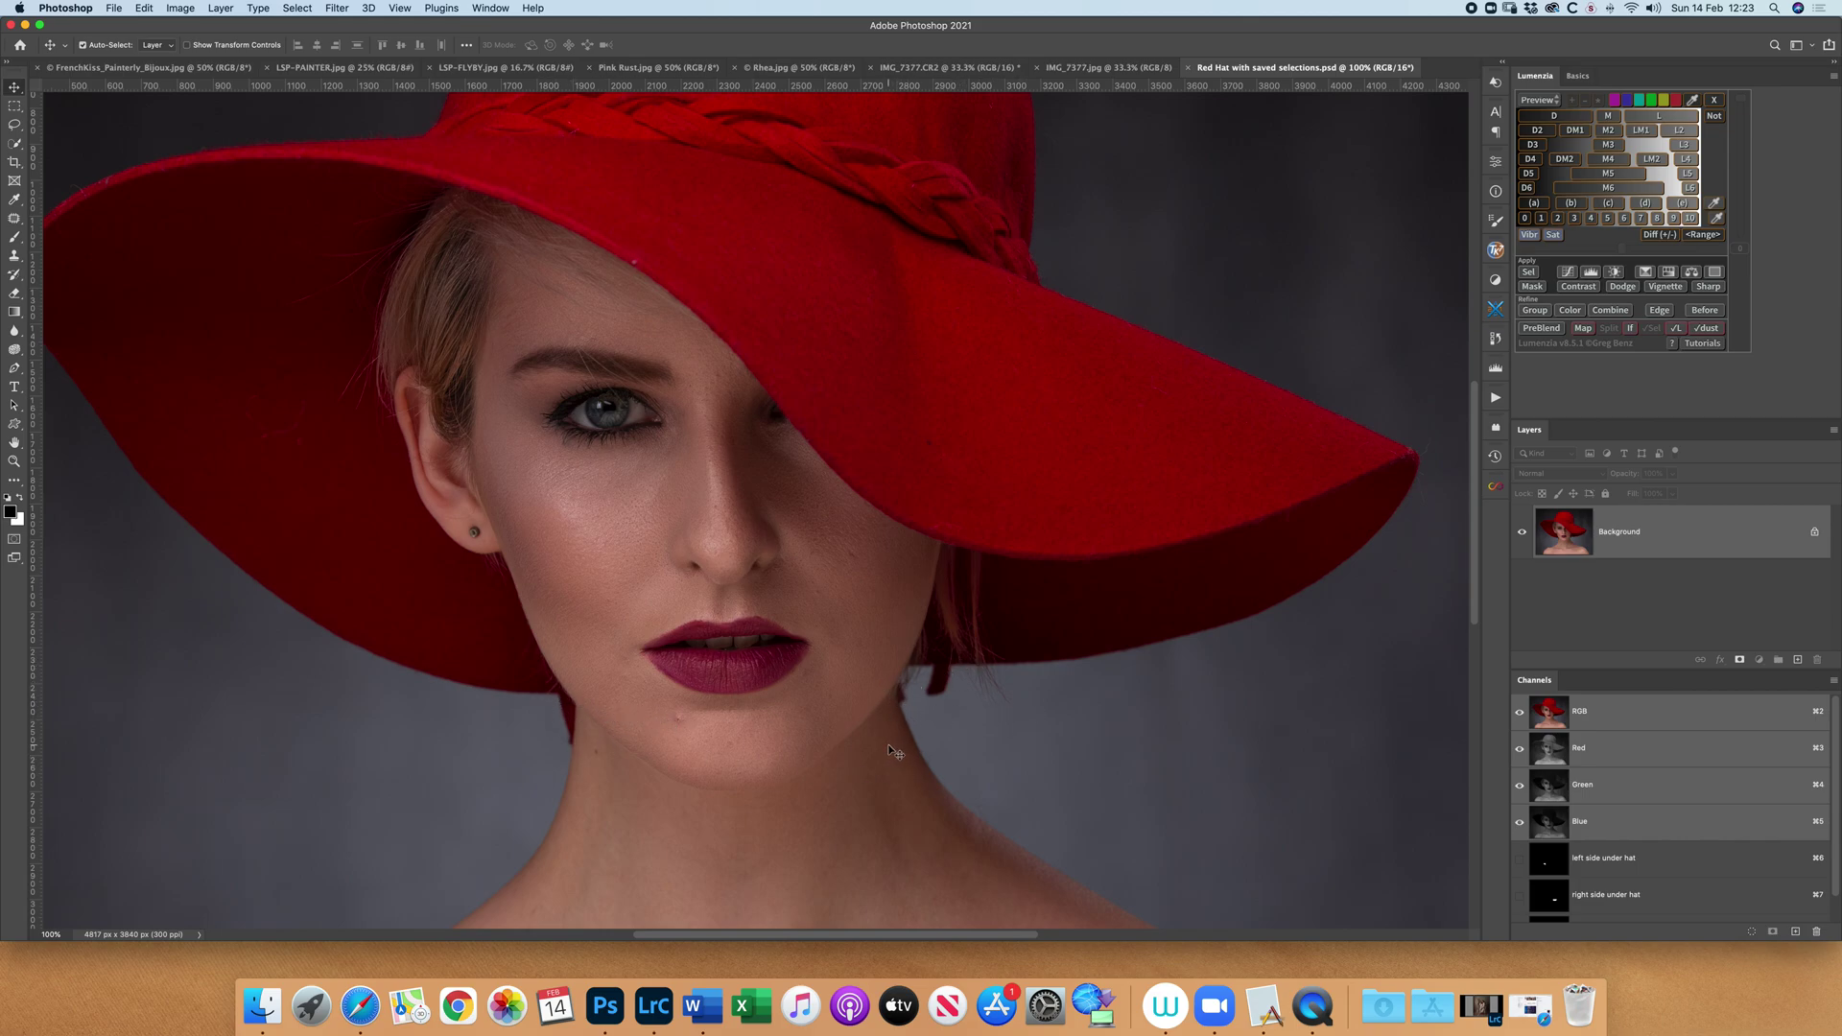
pyautogui.press('super+minus')
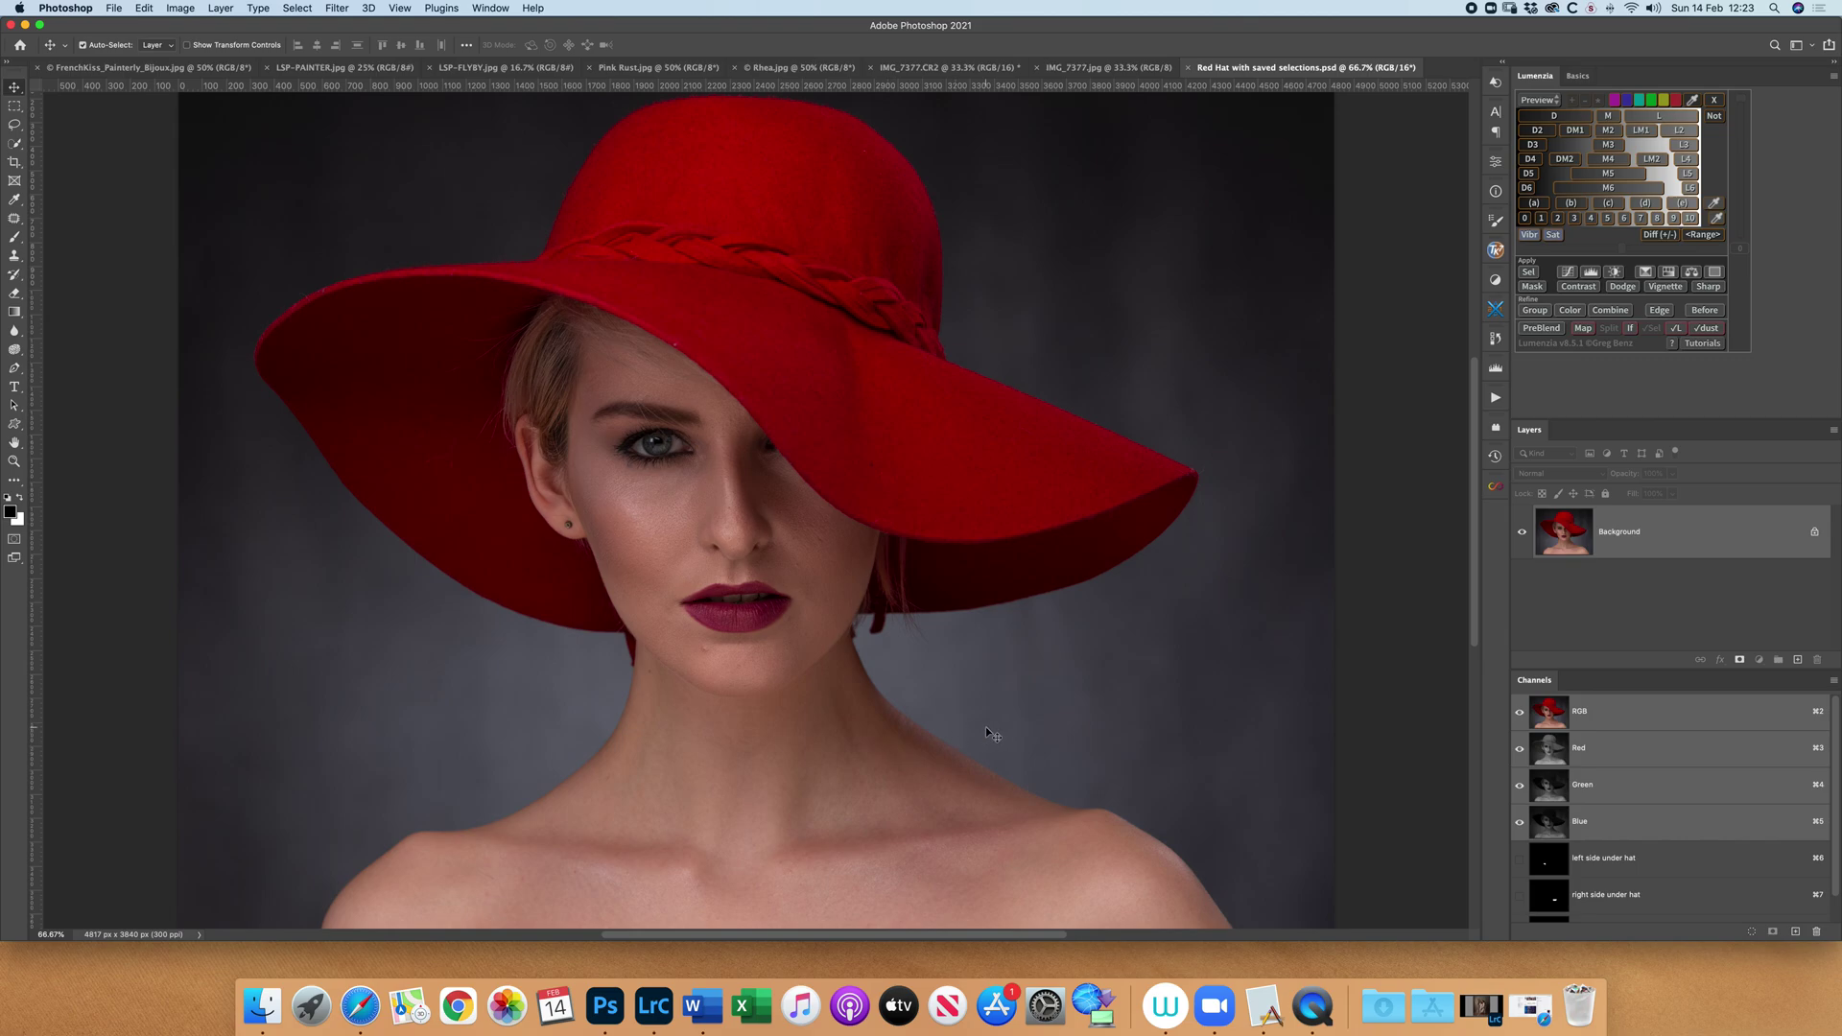
pyautogui.press('super+minus')
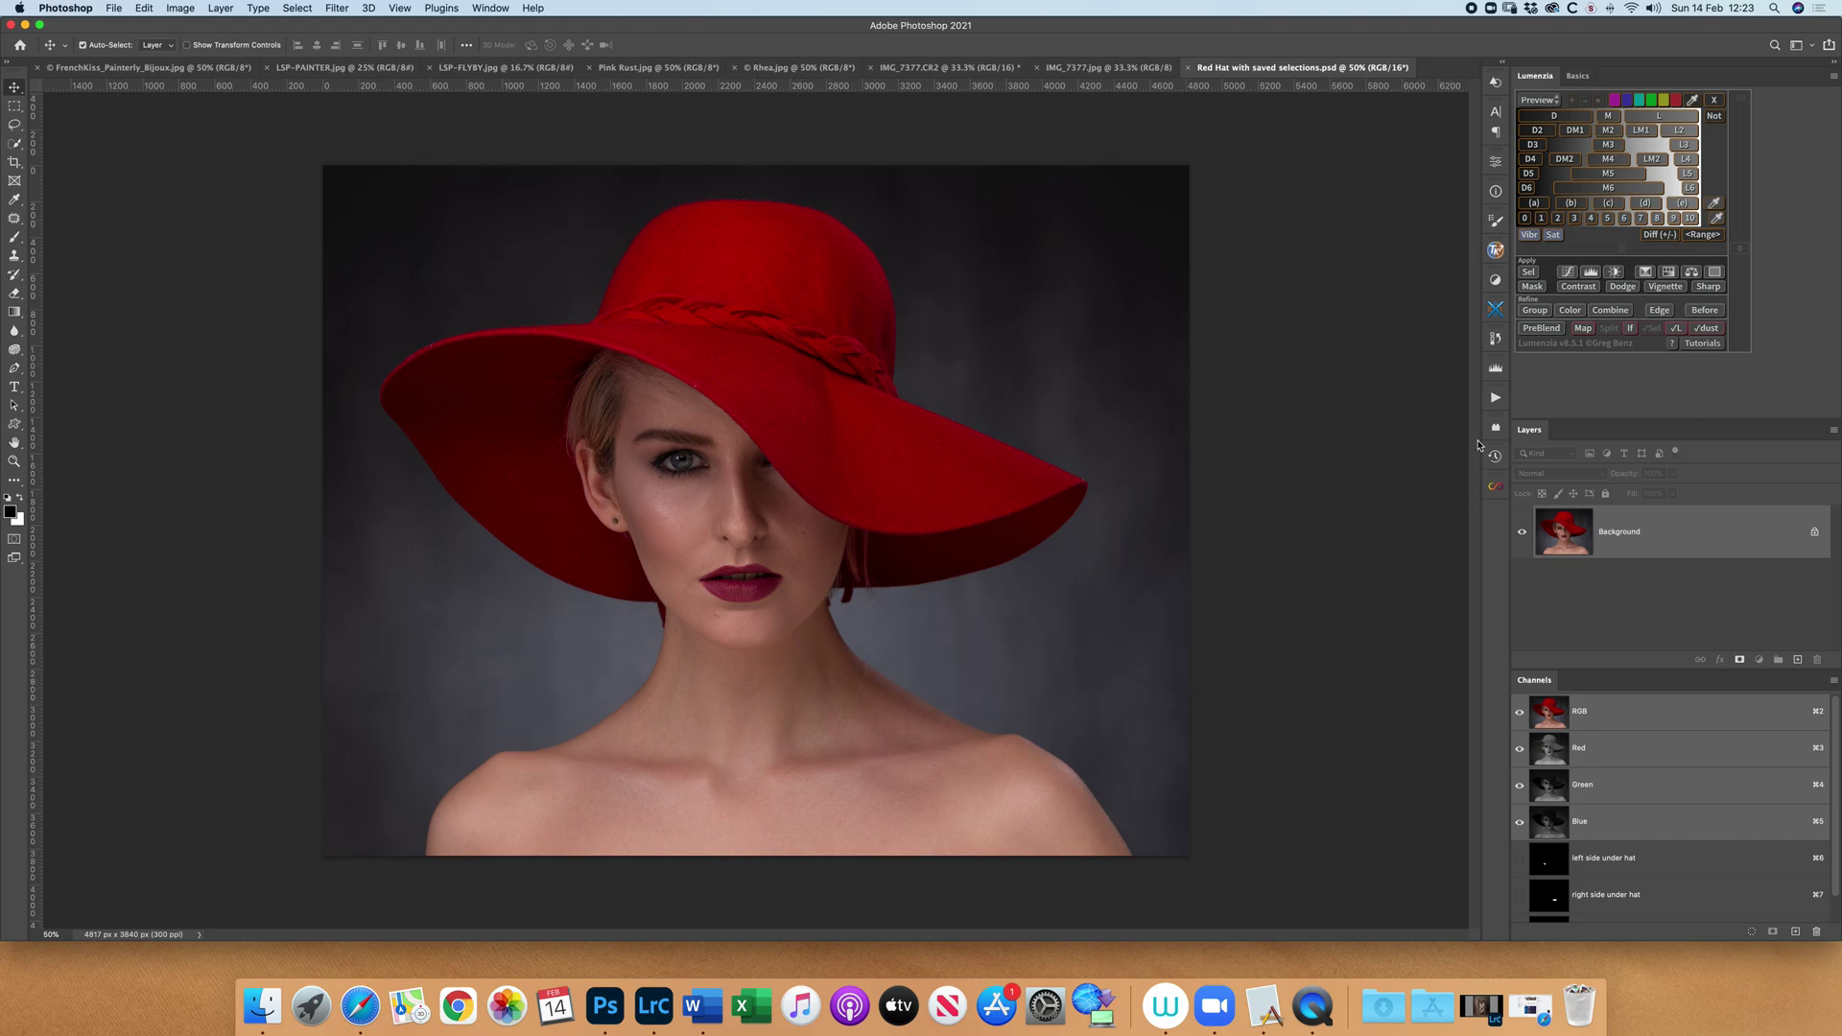
pyautogui.click(1494, 399)
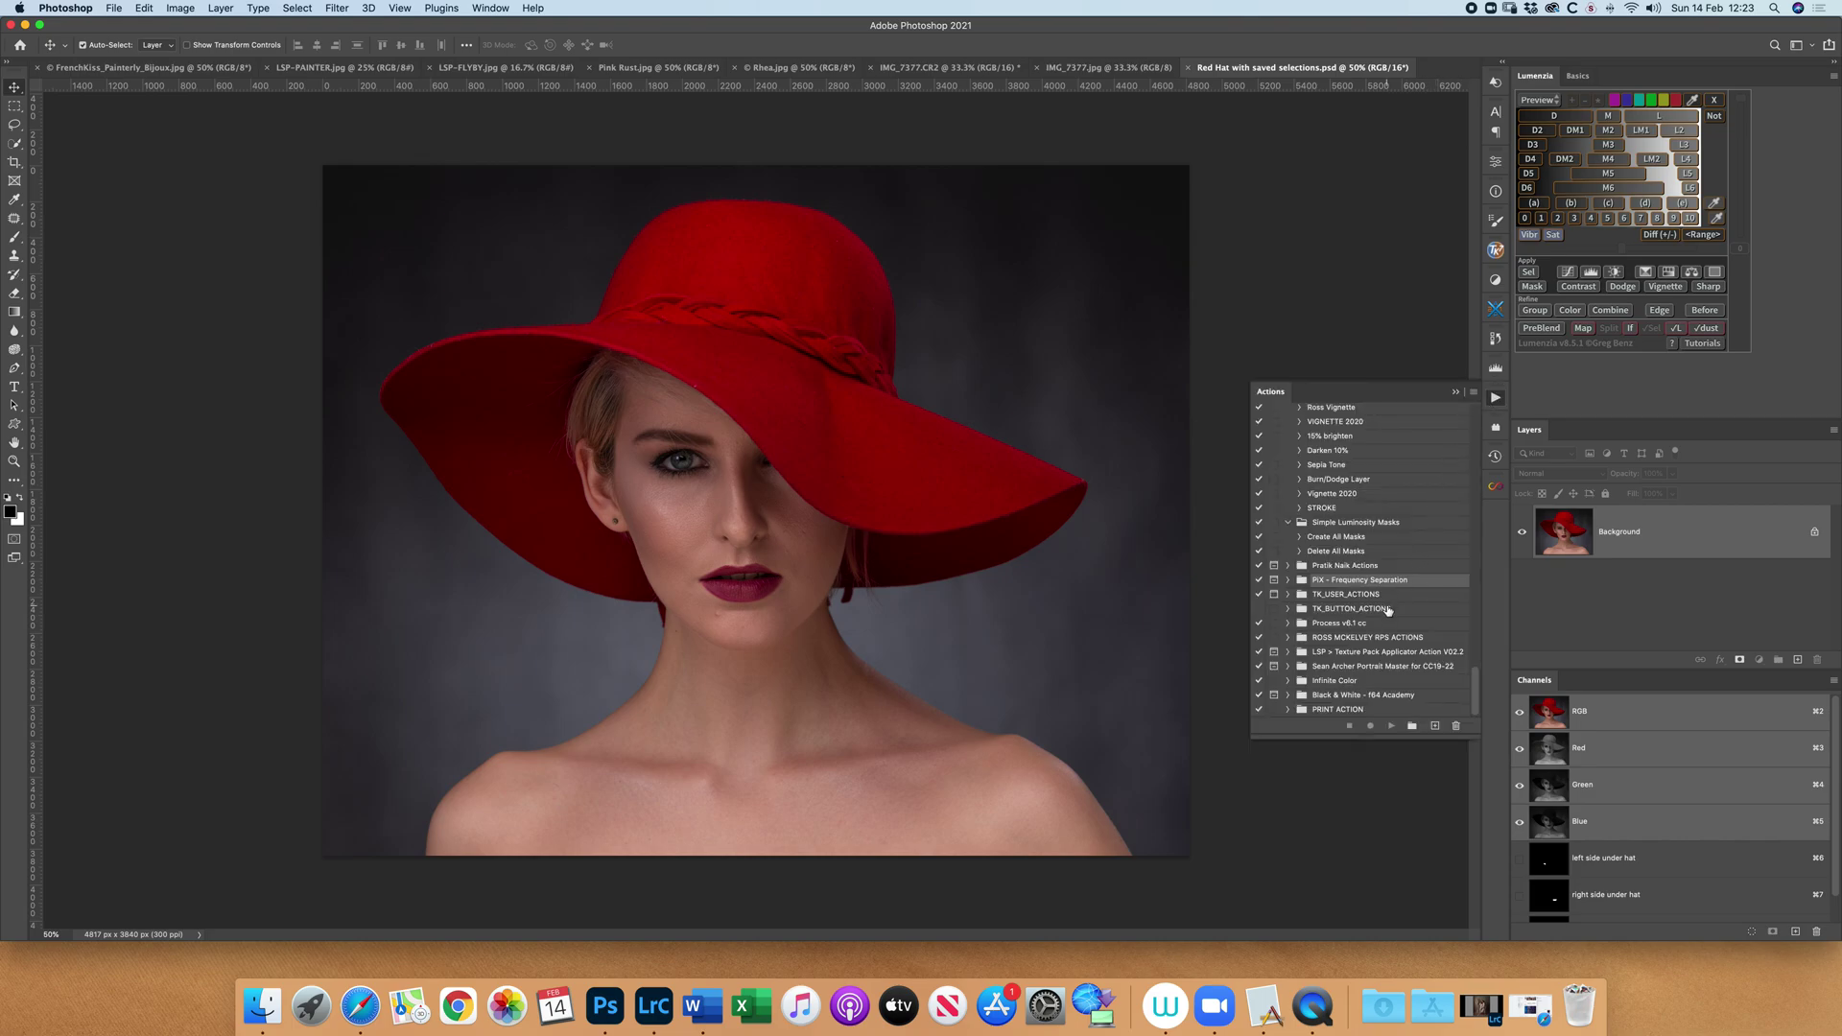
pyautogui.scroll(2, 1389, 611)
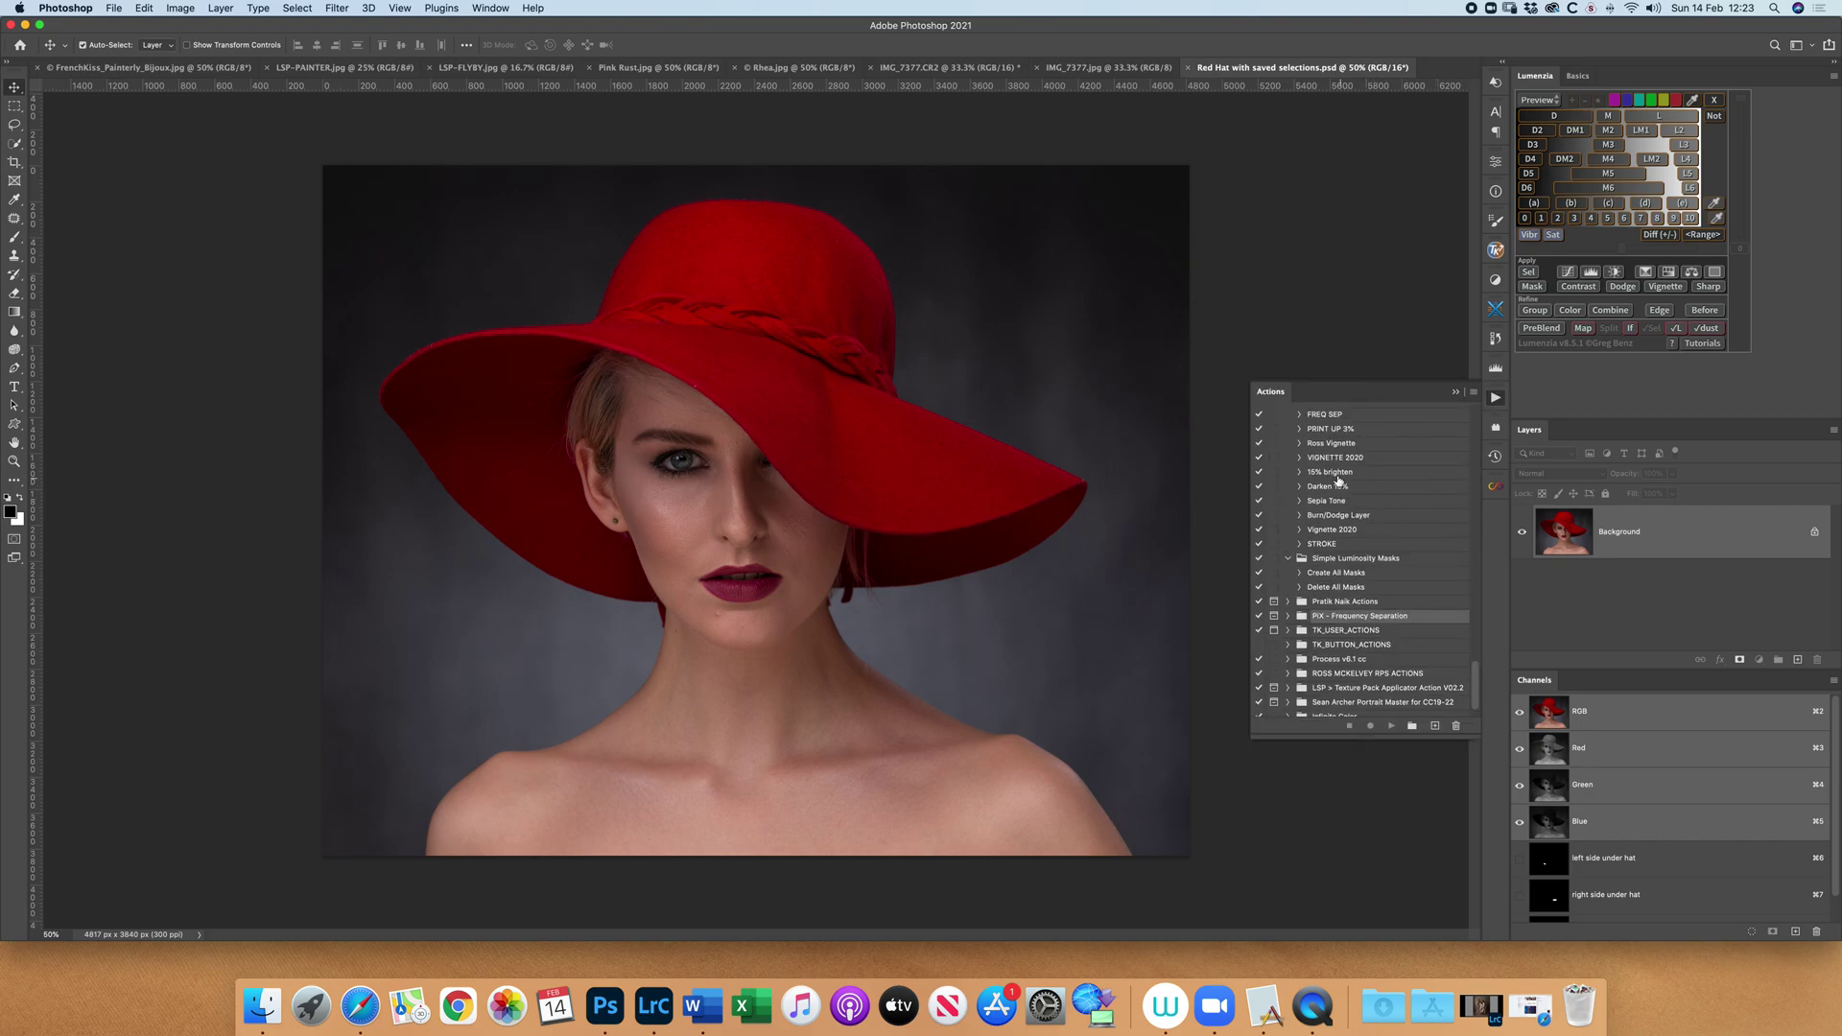
pyautogui.click(1329, 472)
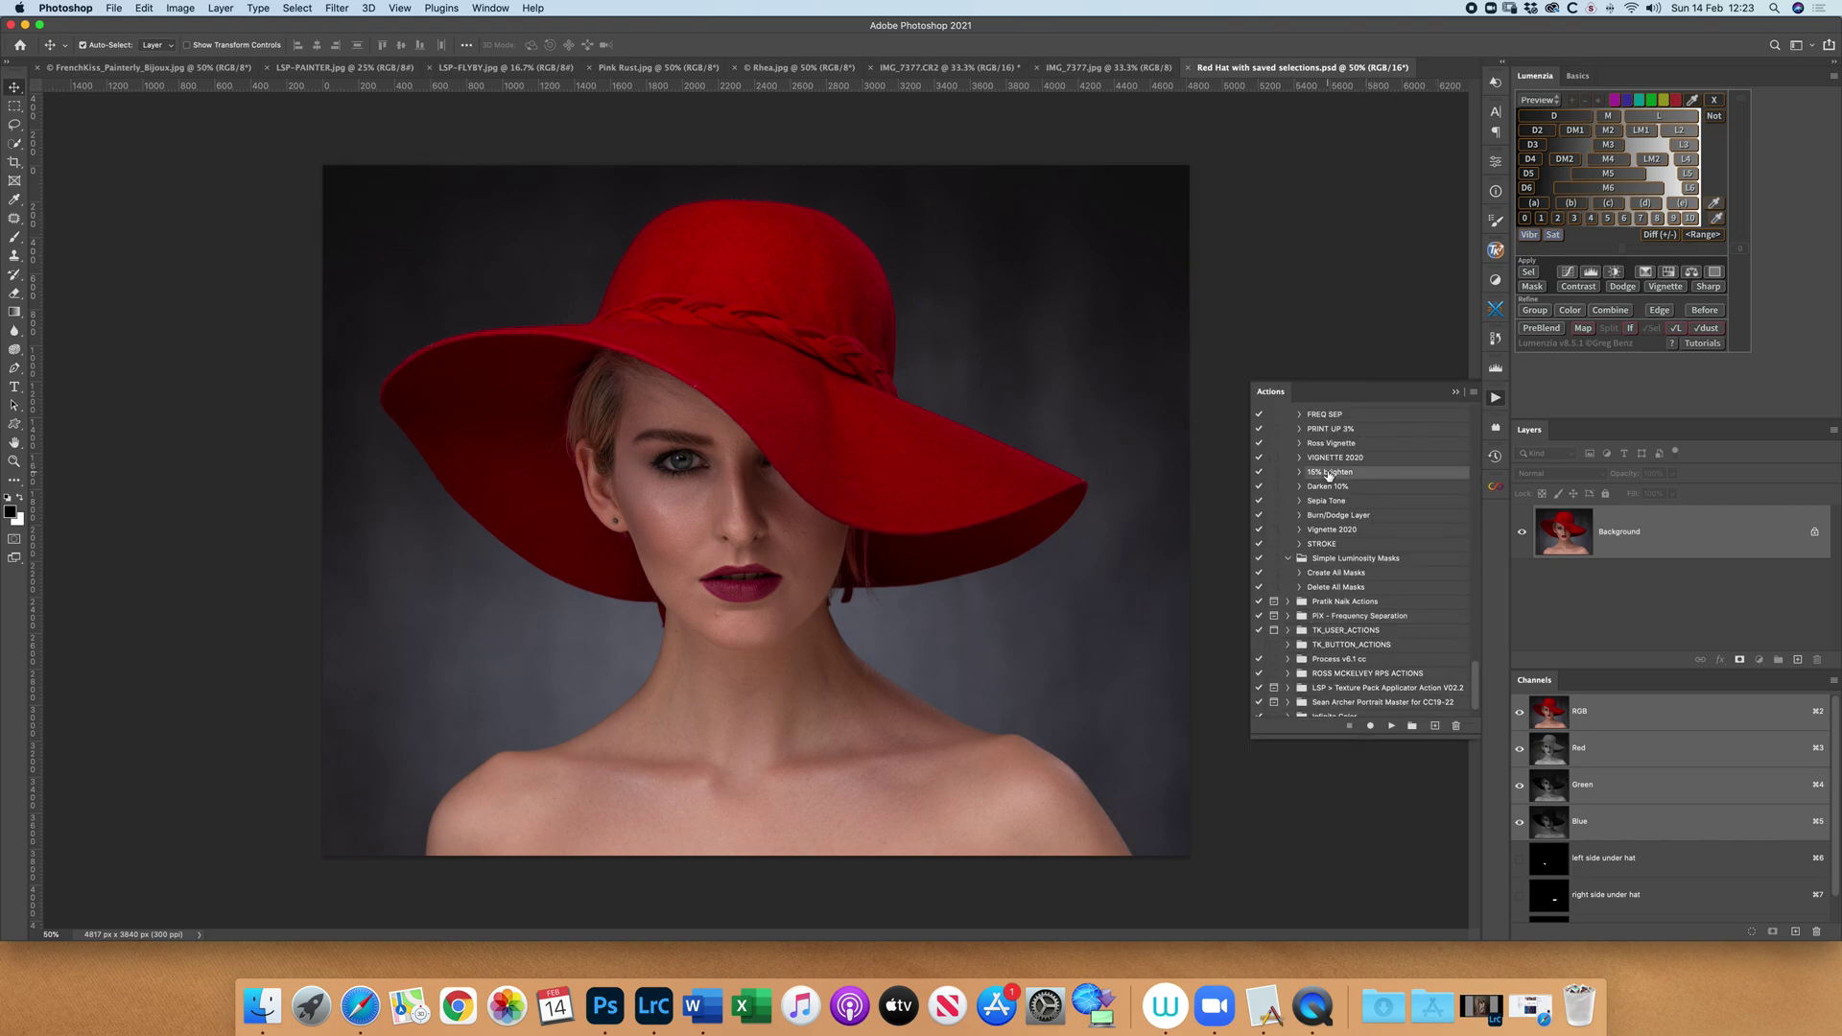
pyautogui.click(1392, 727)
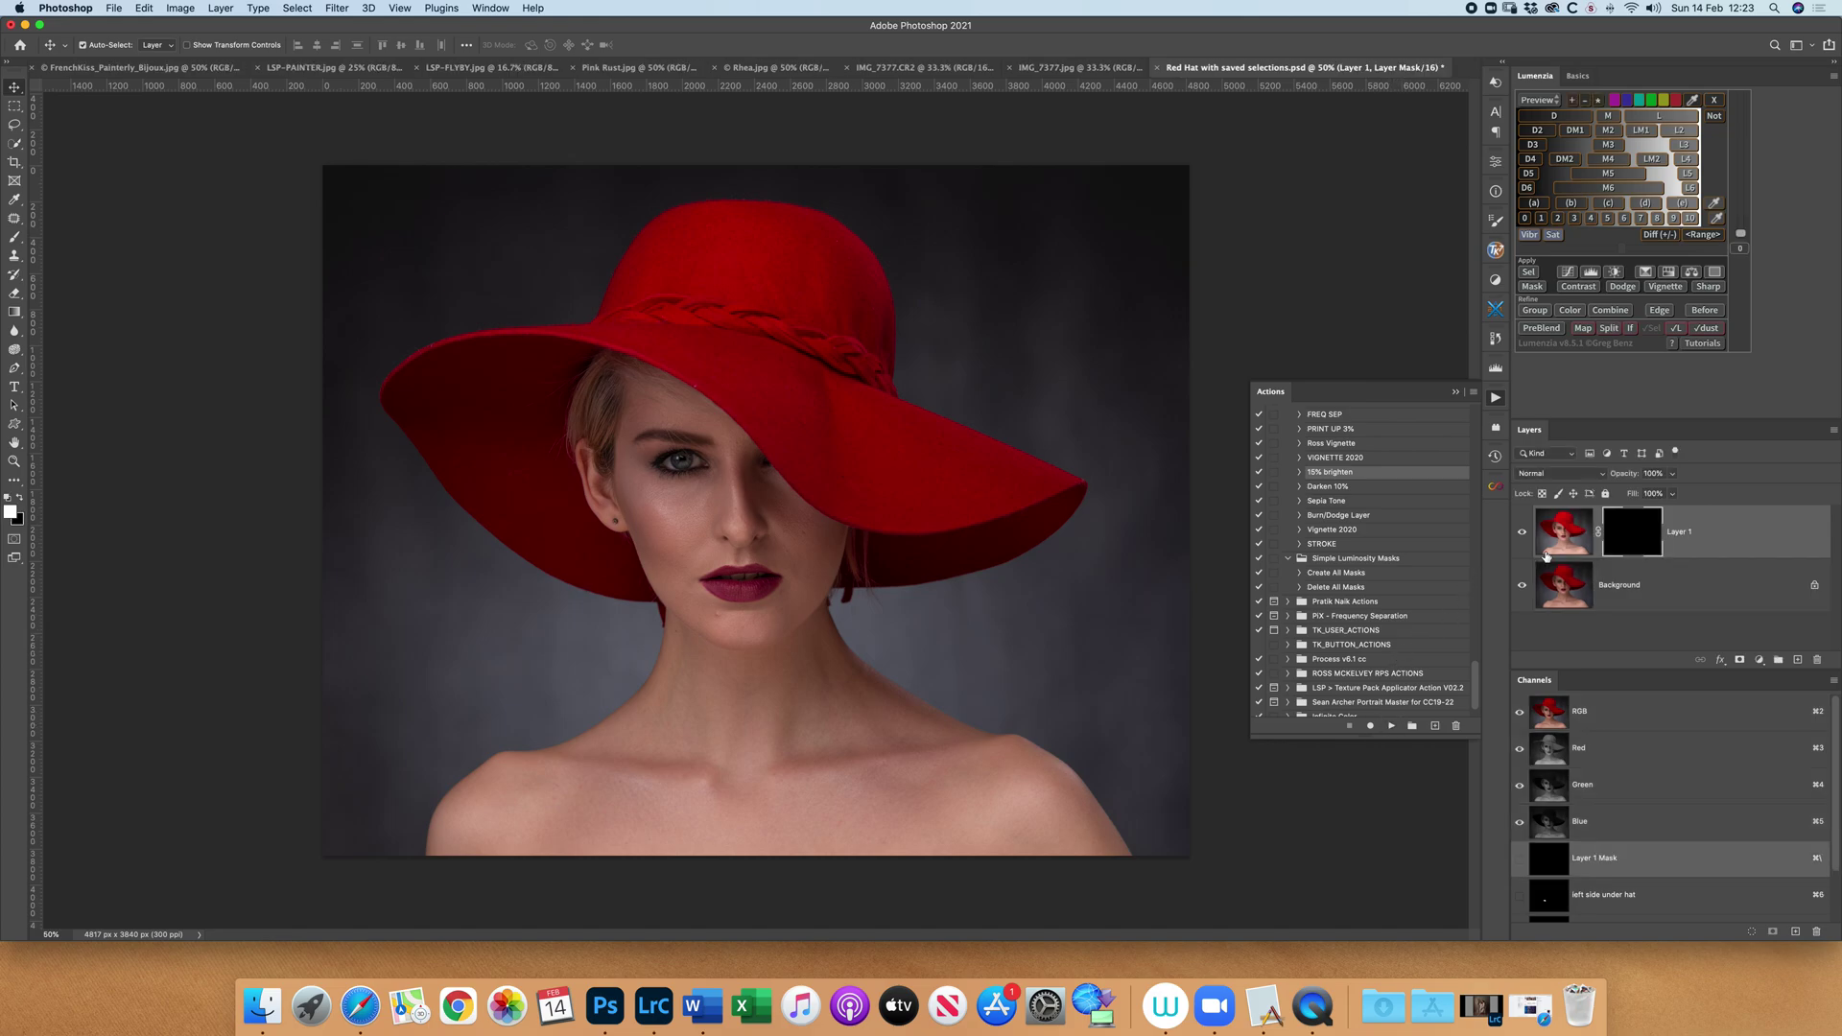
# Toggle Layer 1's mask off and on to compare the brightening
pyautogui.keyDown('shift'); pyautogui.click(1620, 545); pyautogui.keyUp('shift')
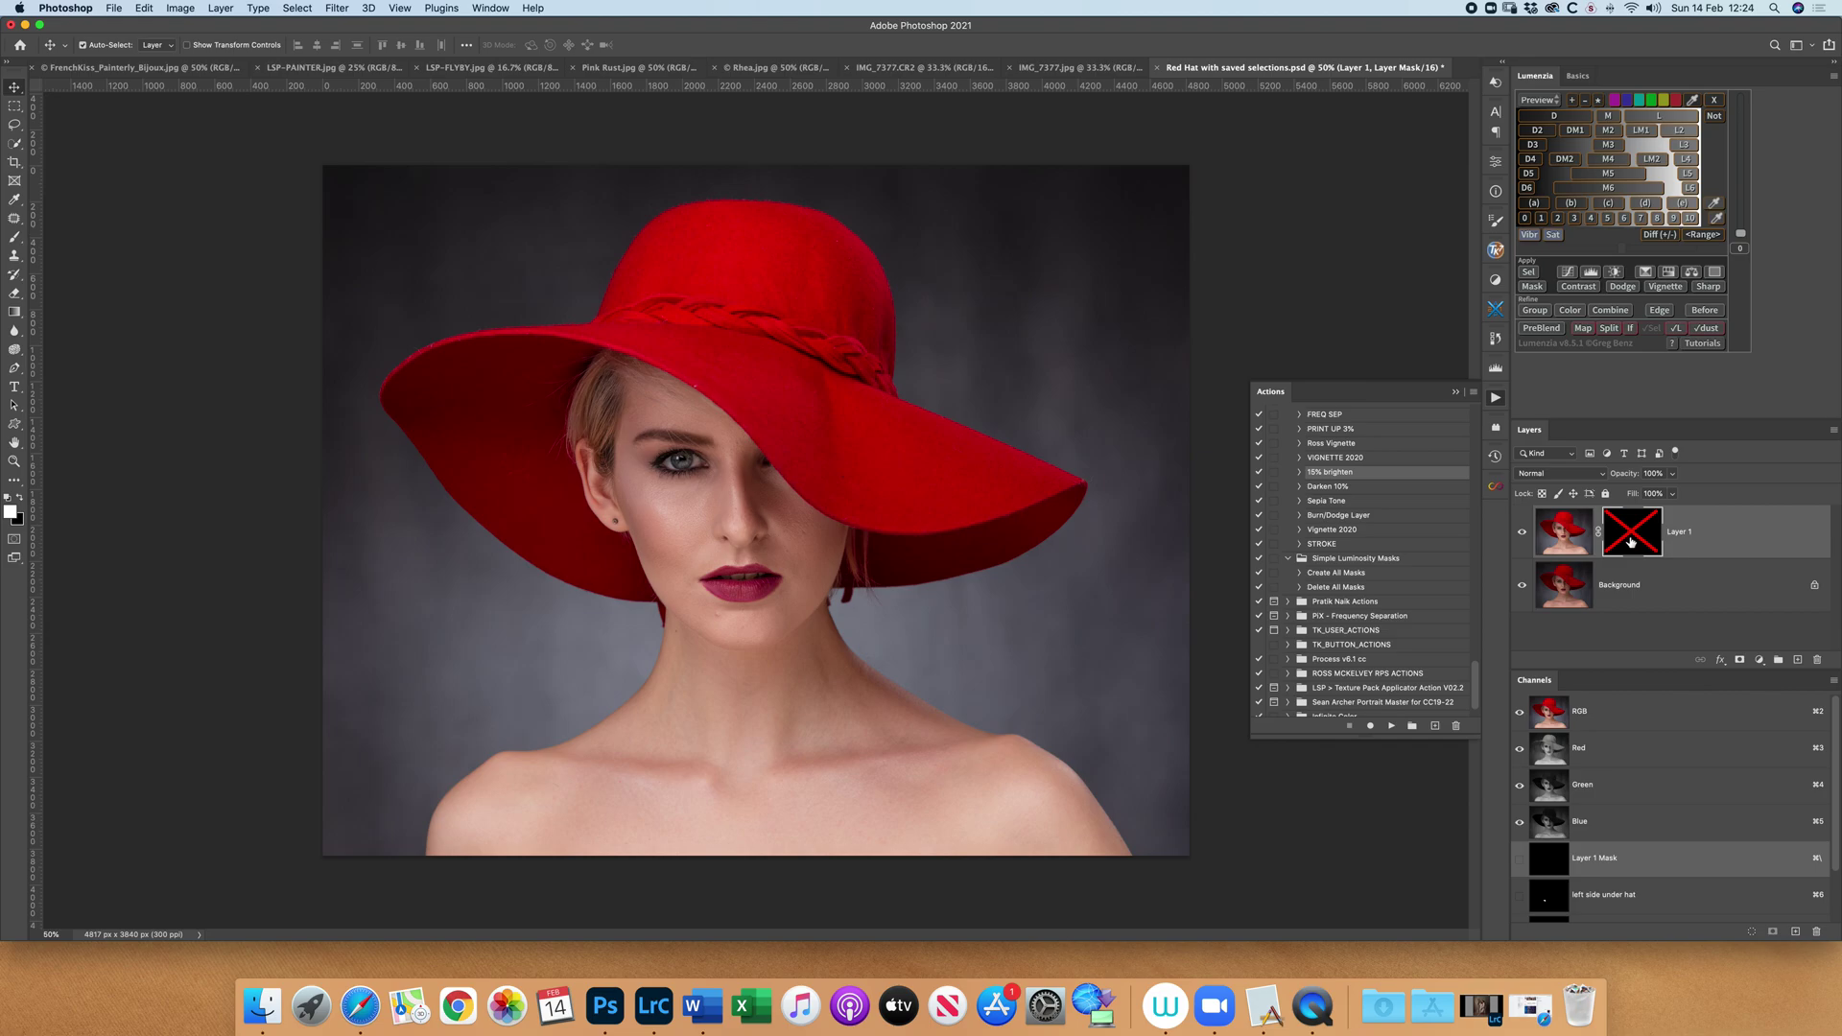
pyautogui.keyDown('shift'); pyautogui.click(1630, 543); pyautogui.keyUp('shift')
pyautogui.keyDown('shift'); pyautogui.click(1630, 542); pyautogui.keyUp('shift')
pyautogui.keyDown('shift'); pyautogui.click(1630, 542); pyautogui.keyUp('shift')
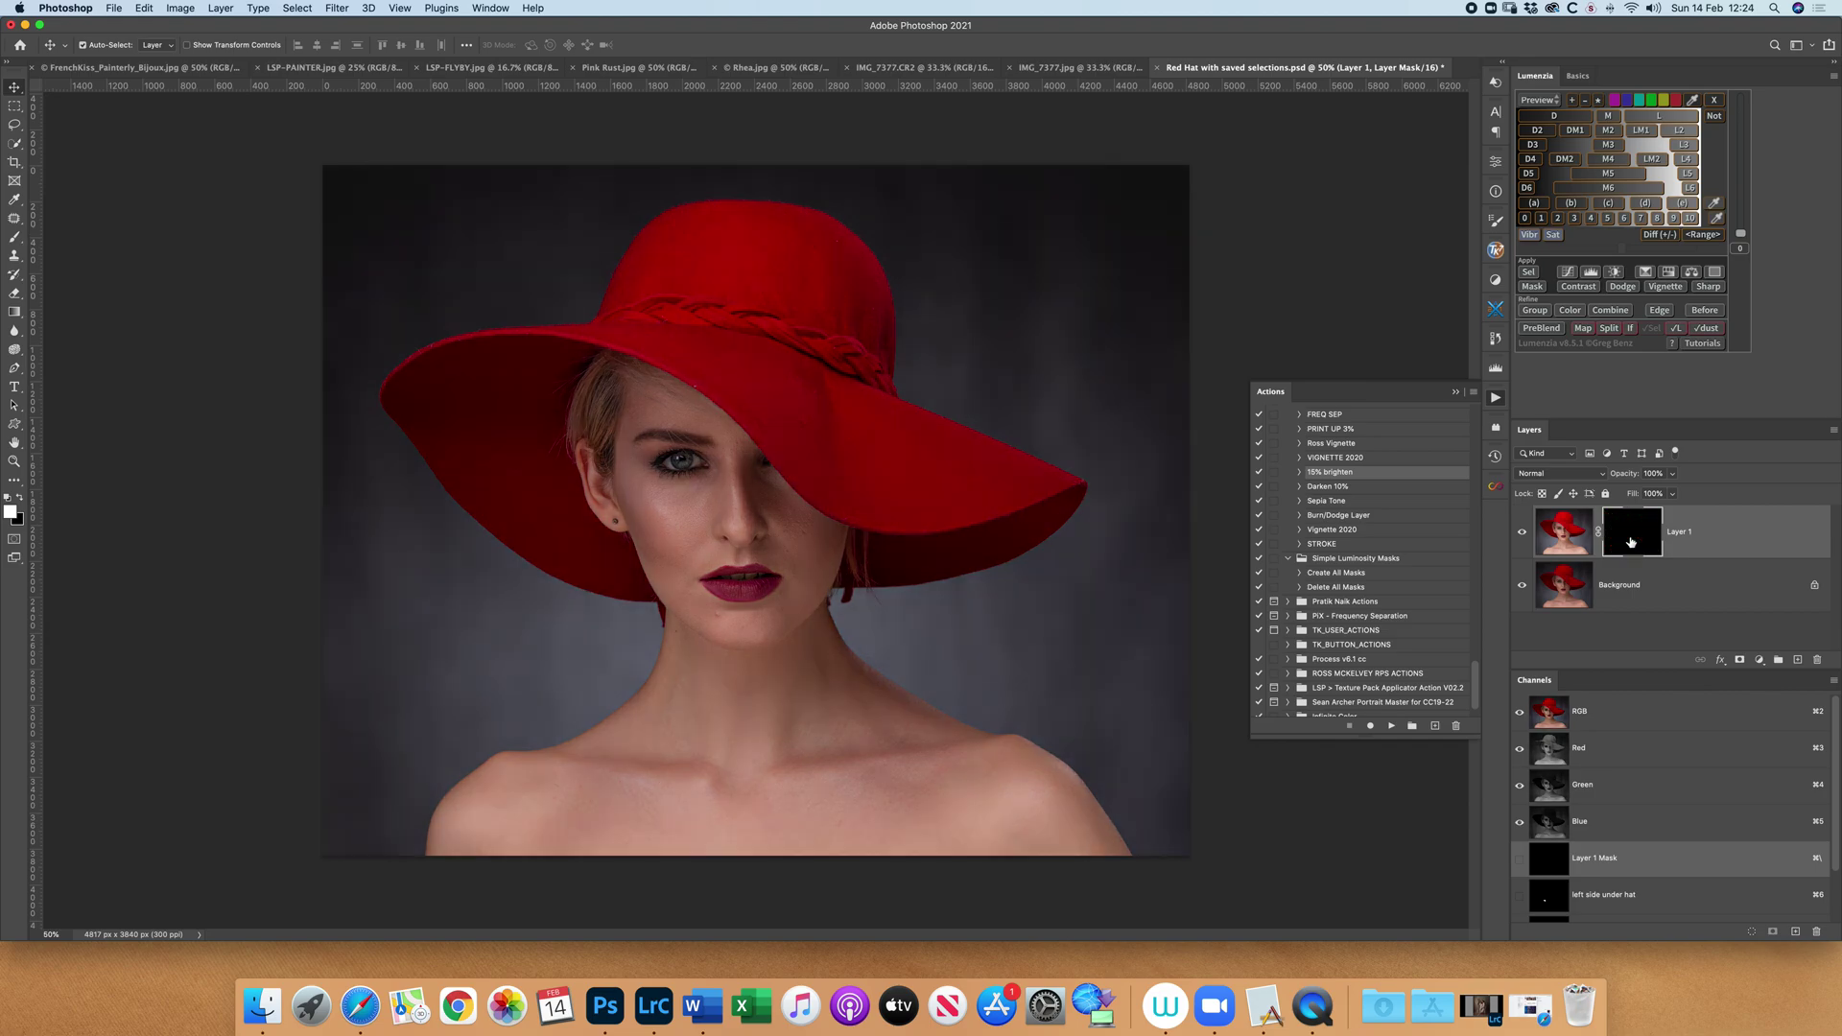
pyautogui.keyDown('shift'); pyautogui.click(1631, 542); pyautogui.keyUp('shift')
pyautogui.keyDown('shift'); pyautogui.click(1630, 542); pyautogui.keyUp('shift')
# Paint white over the face on the mask with a 700 px brush, then view the mask in grayscale
pyautogui.press('b')
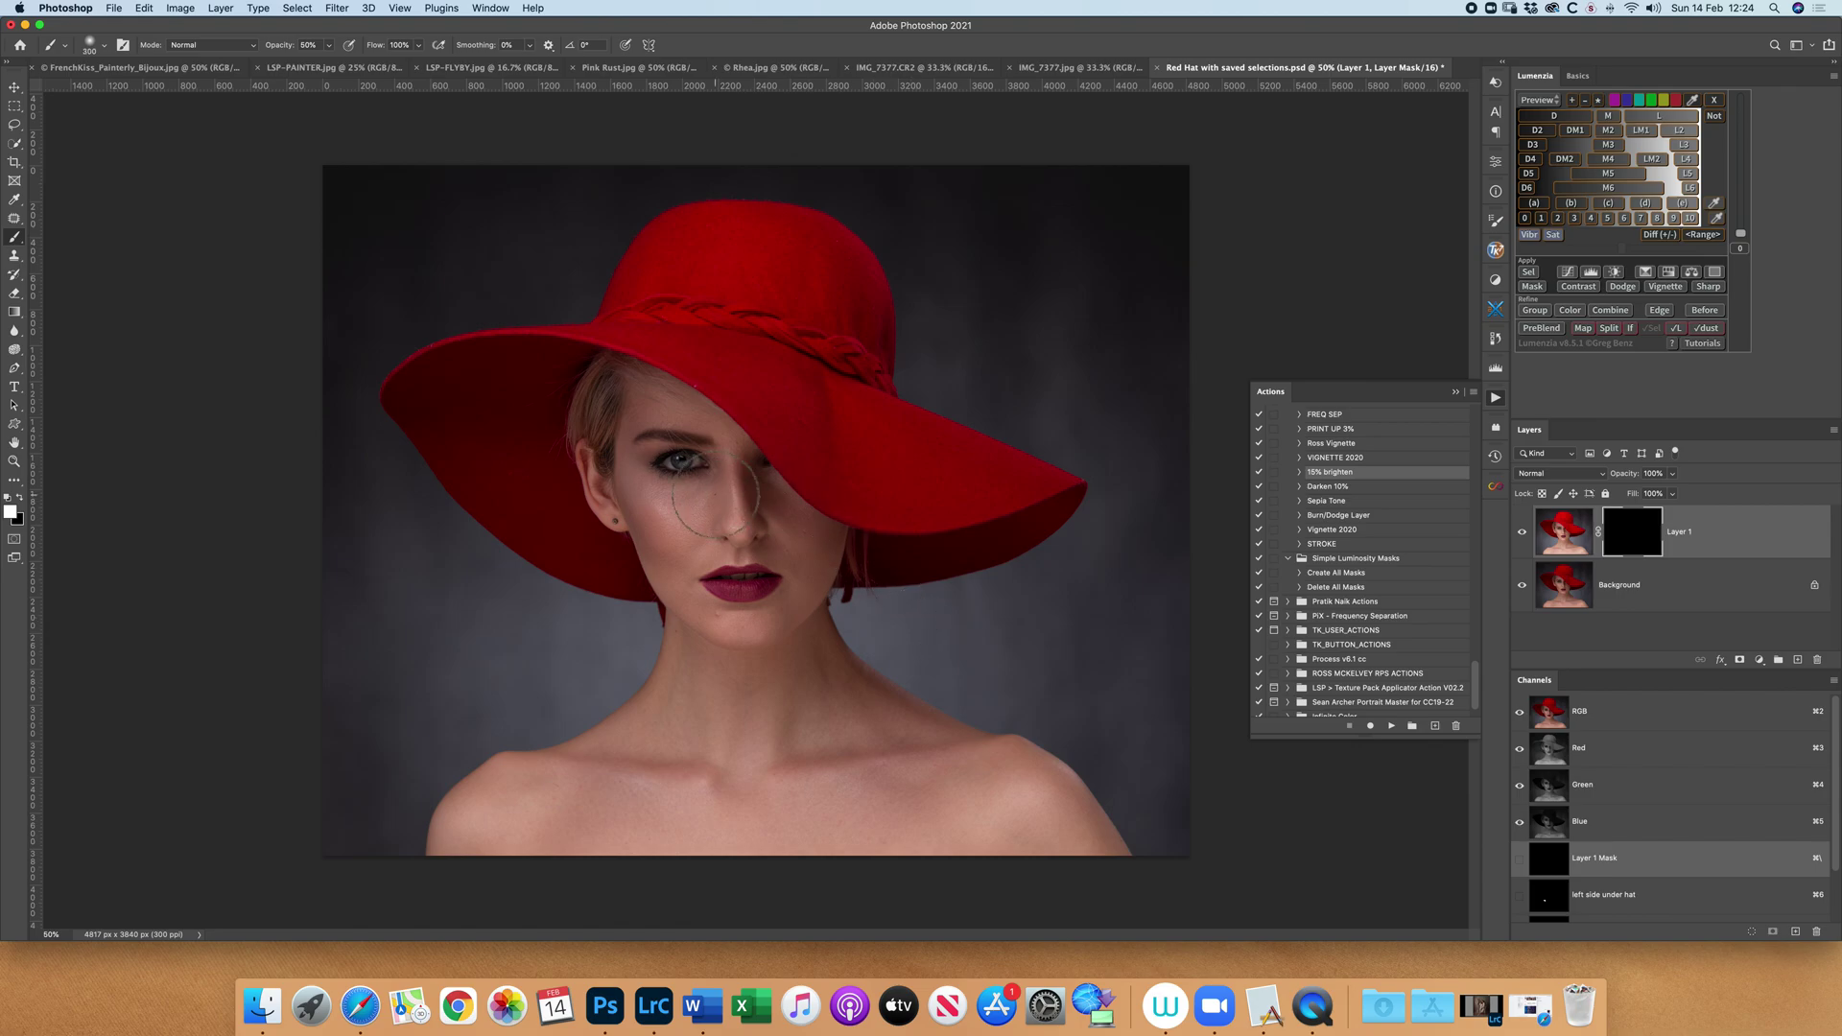
pyautogui.press(']')
pyautogui.press(']')
pyautogui.press(']')
pyautogui.press(']')
pyautogui.press(']')
pyautogui.press(']')
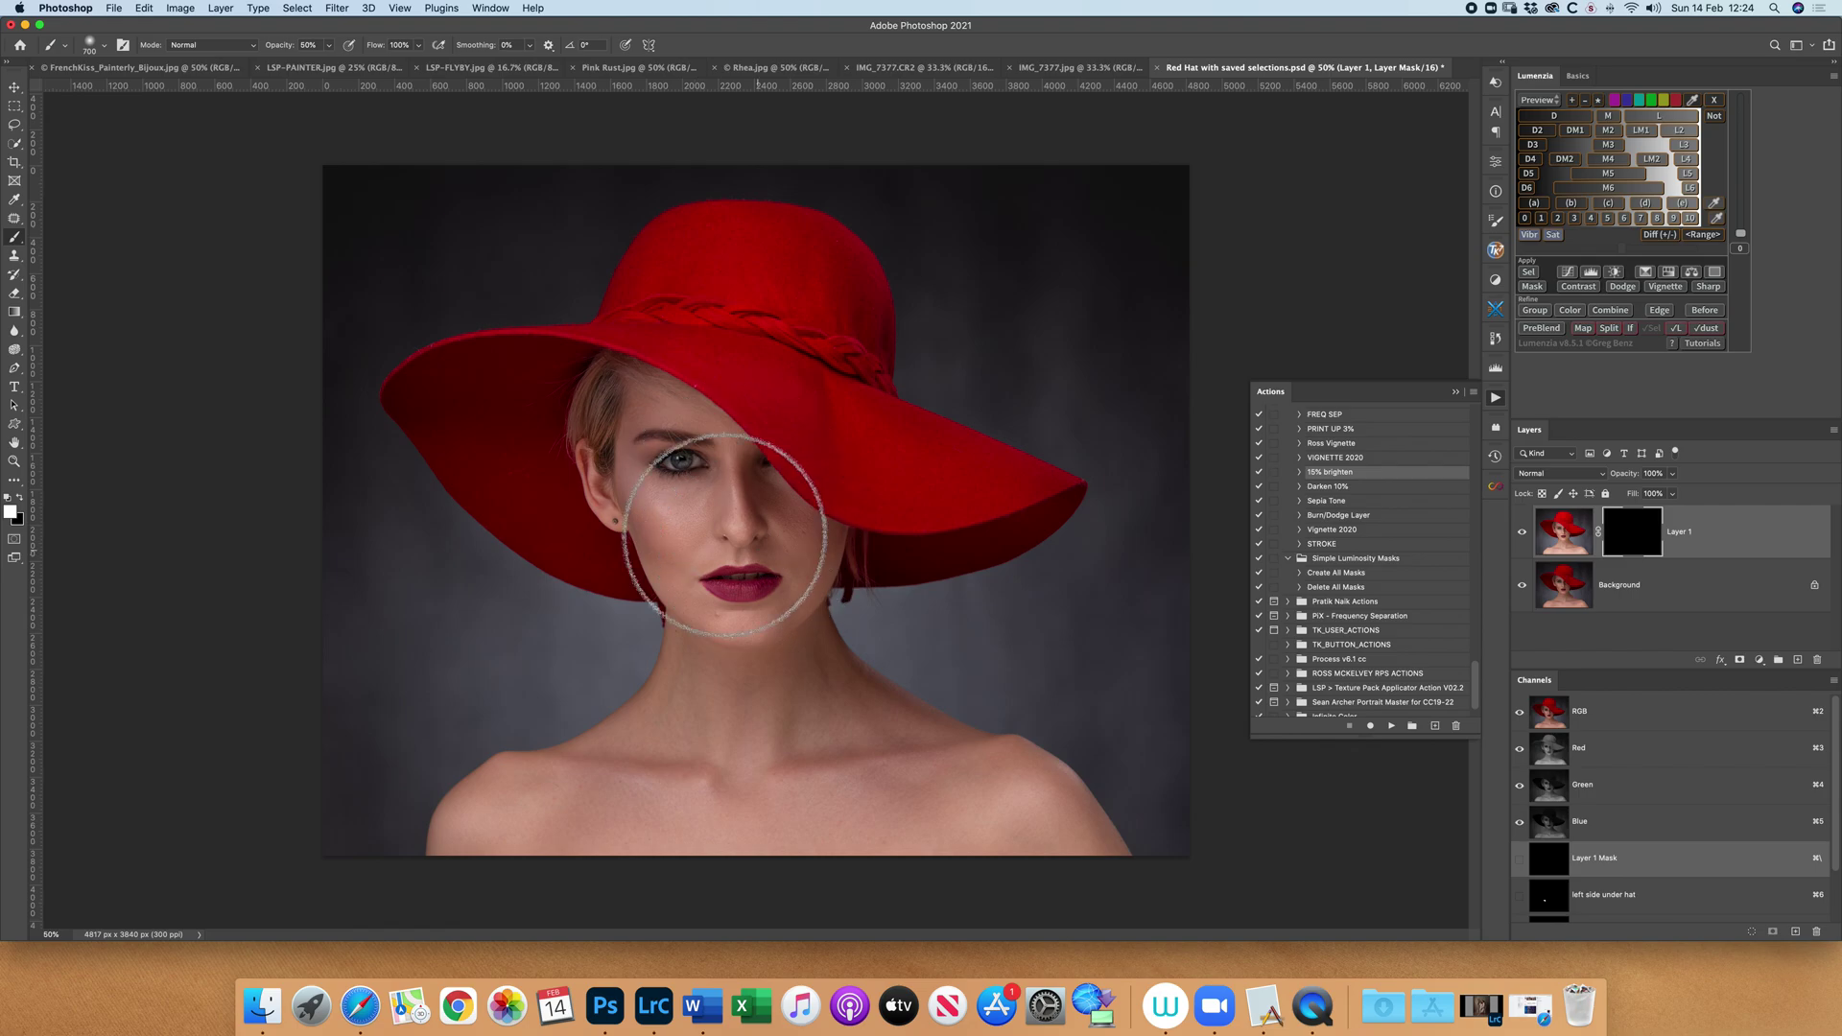
pyautogui.moveTo(737, 591)
pyautogui.mouseDown()
pyautogui.moveTo(823, 485)
pyautogui.moveTo(769, 481)
pyautogui.moveTo(802, 514)
pyautogui.moveTo(749, 534)
pyautogui.mouseUp()
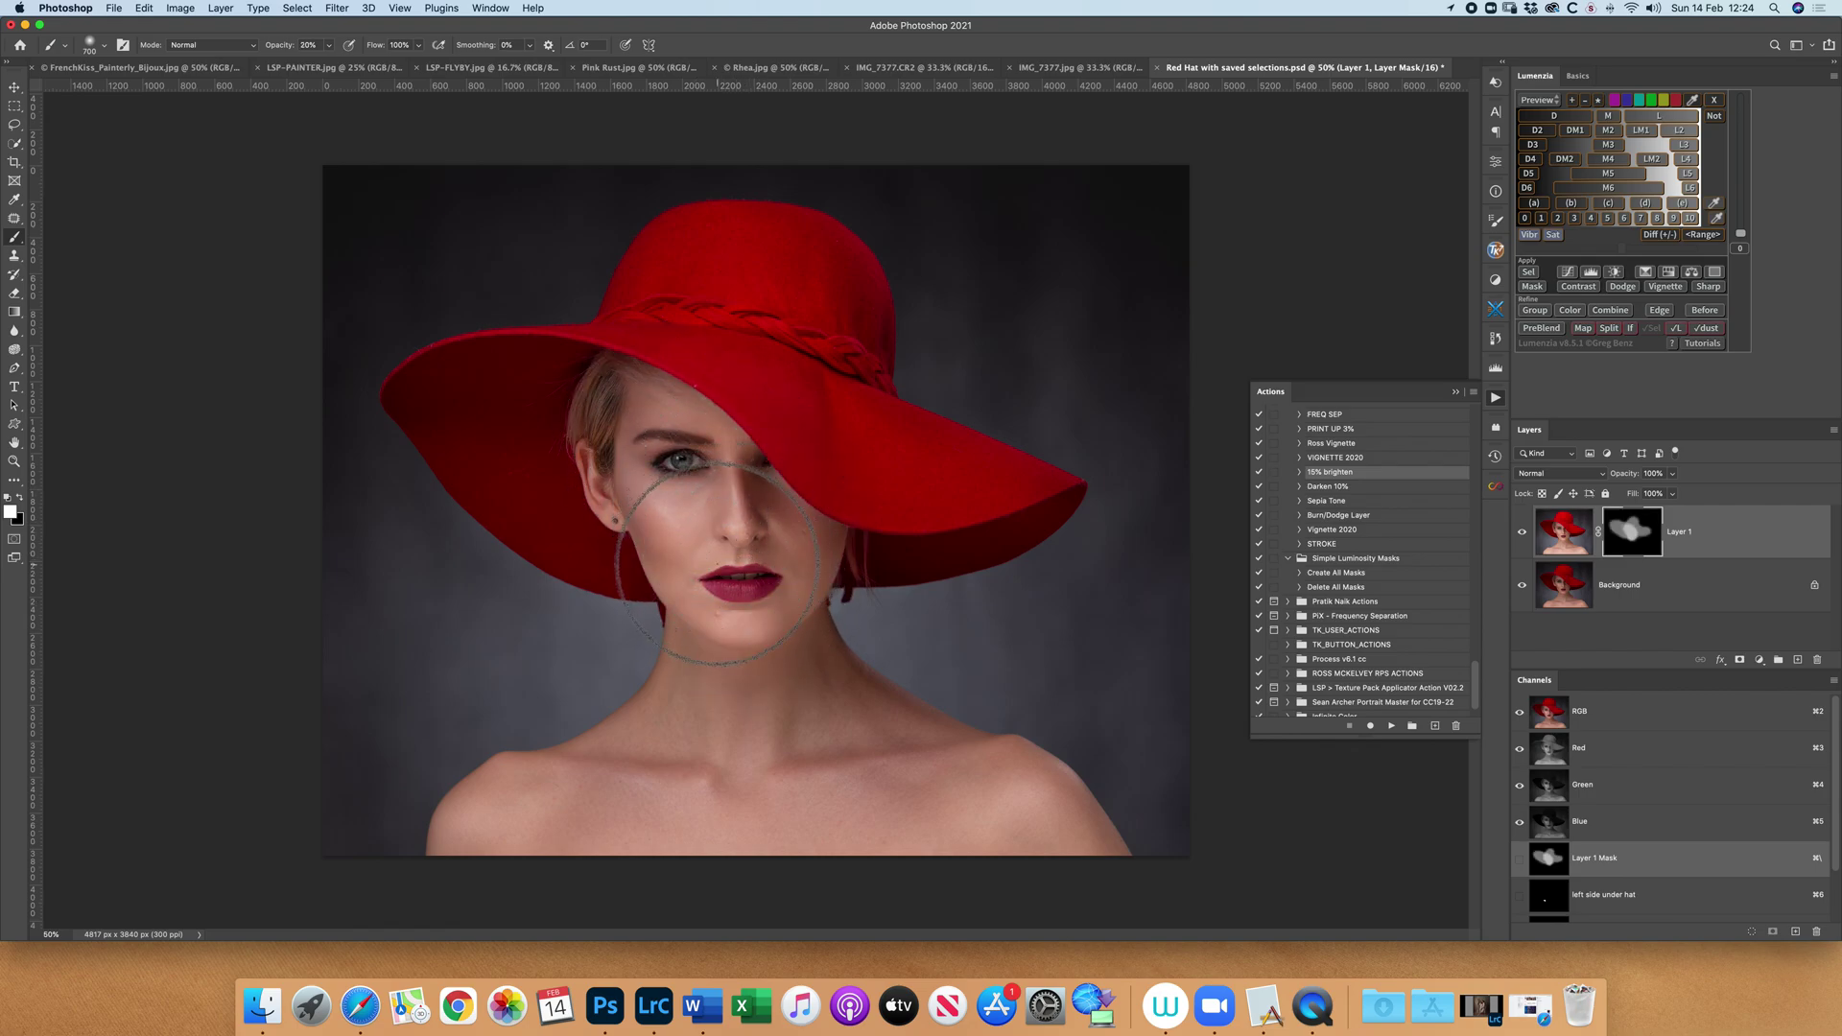
pyautogui.press('2')
pyautogui.press('[')
pyautogui.press('[')
pyautogui.press('[')
pyautogui.press('[')
pyautogui.press('[')
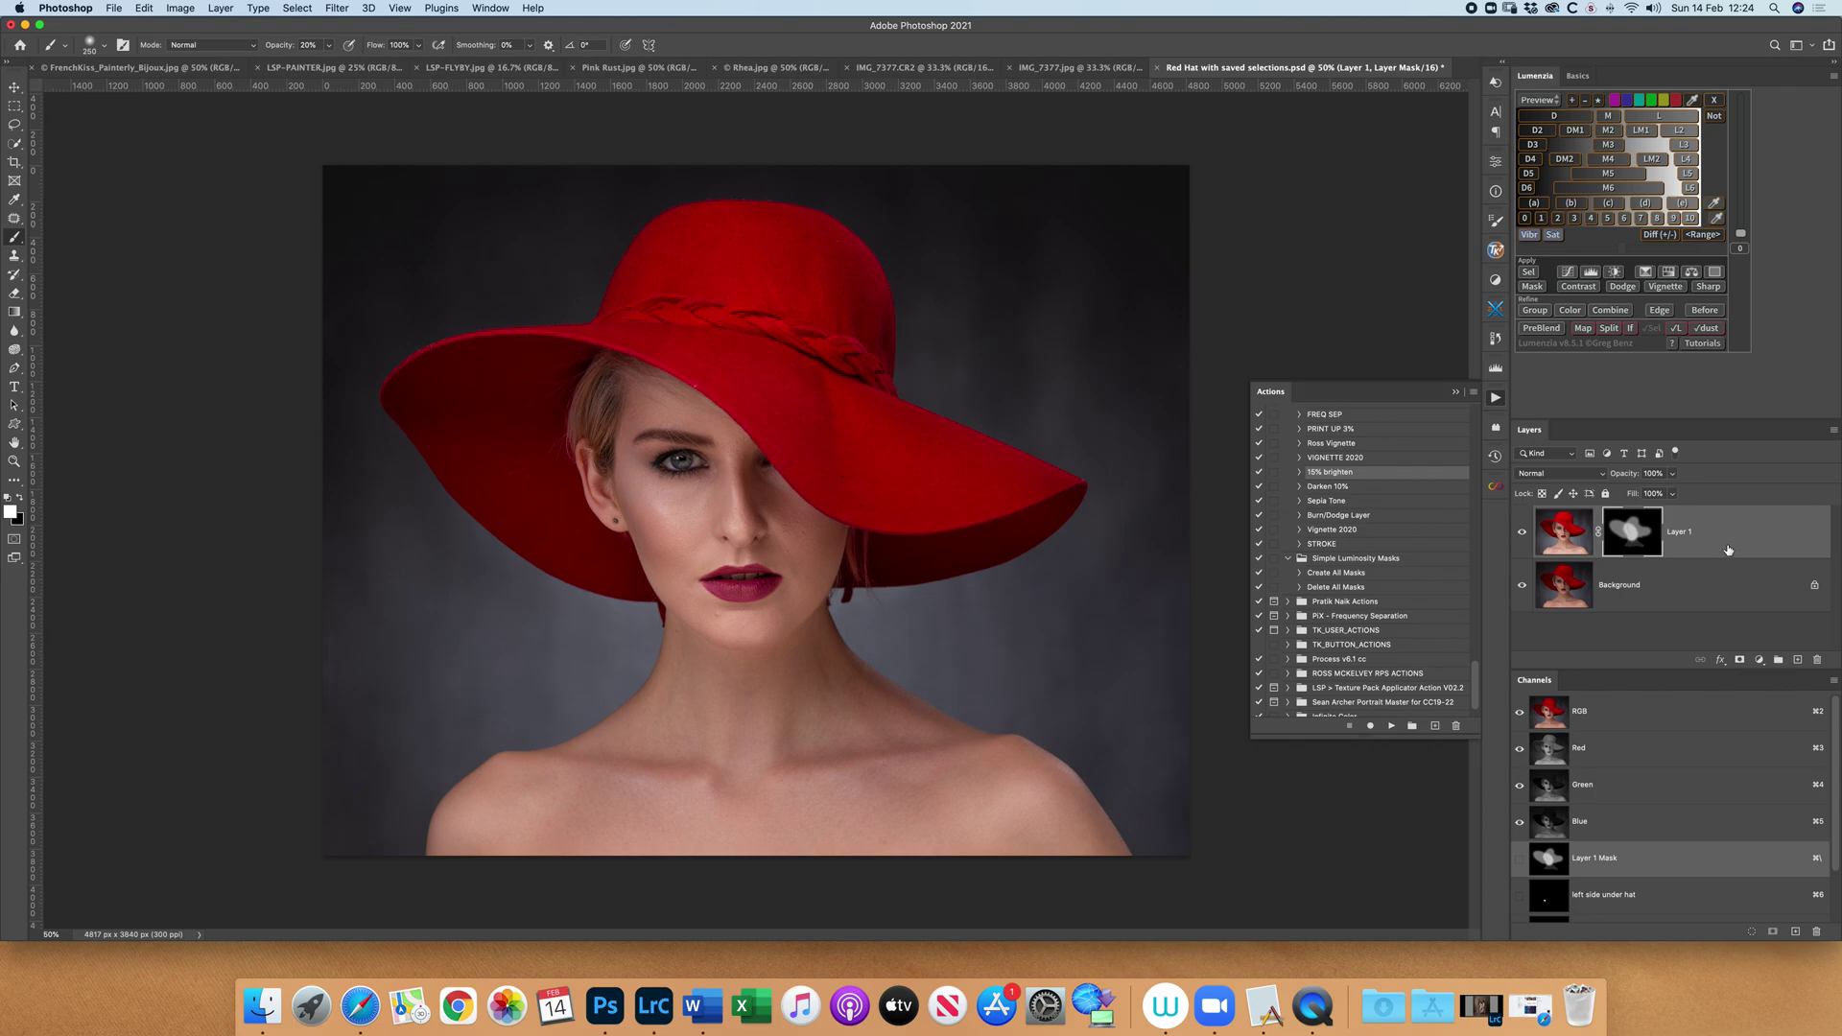
pyautogui.keyDown('alt'); pyautogui.click(1634, 527); pyautogui.keyUp('alt')
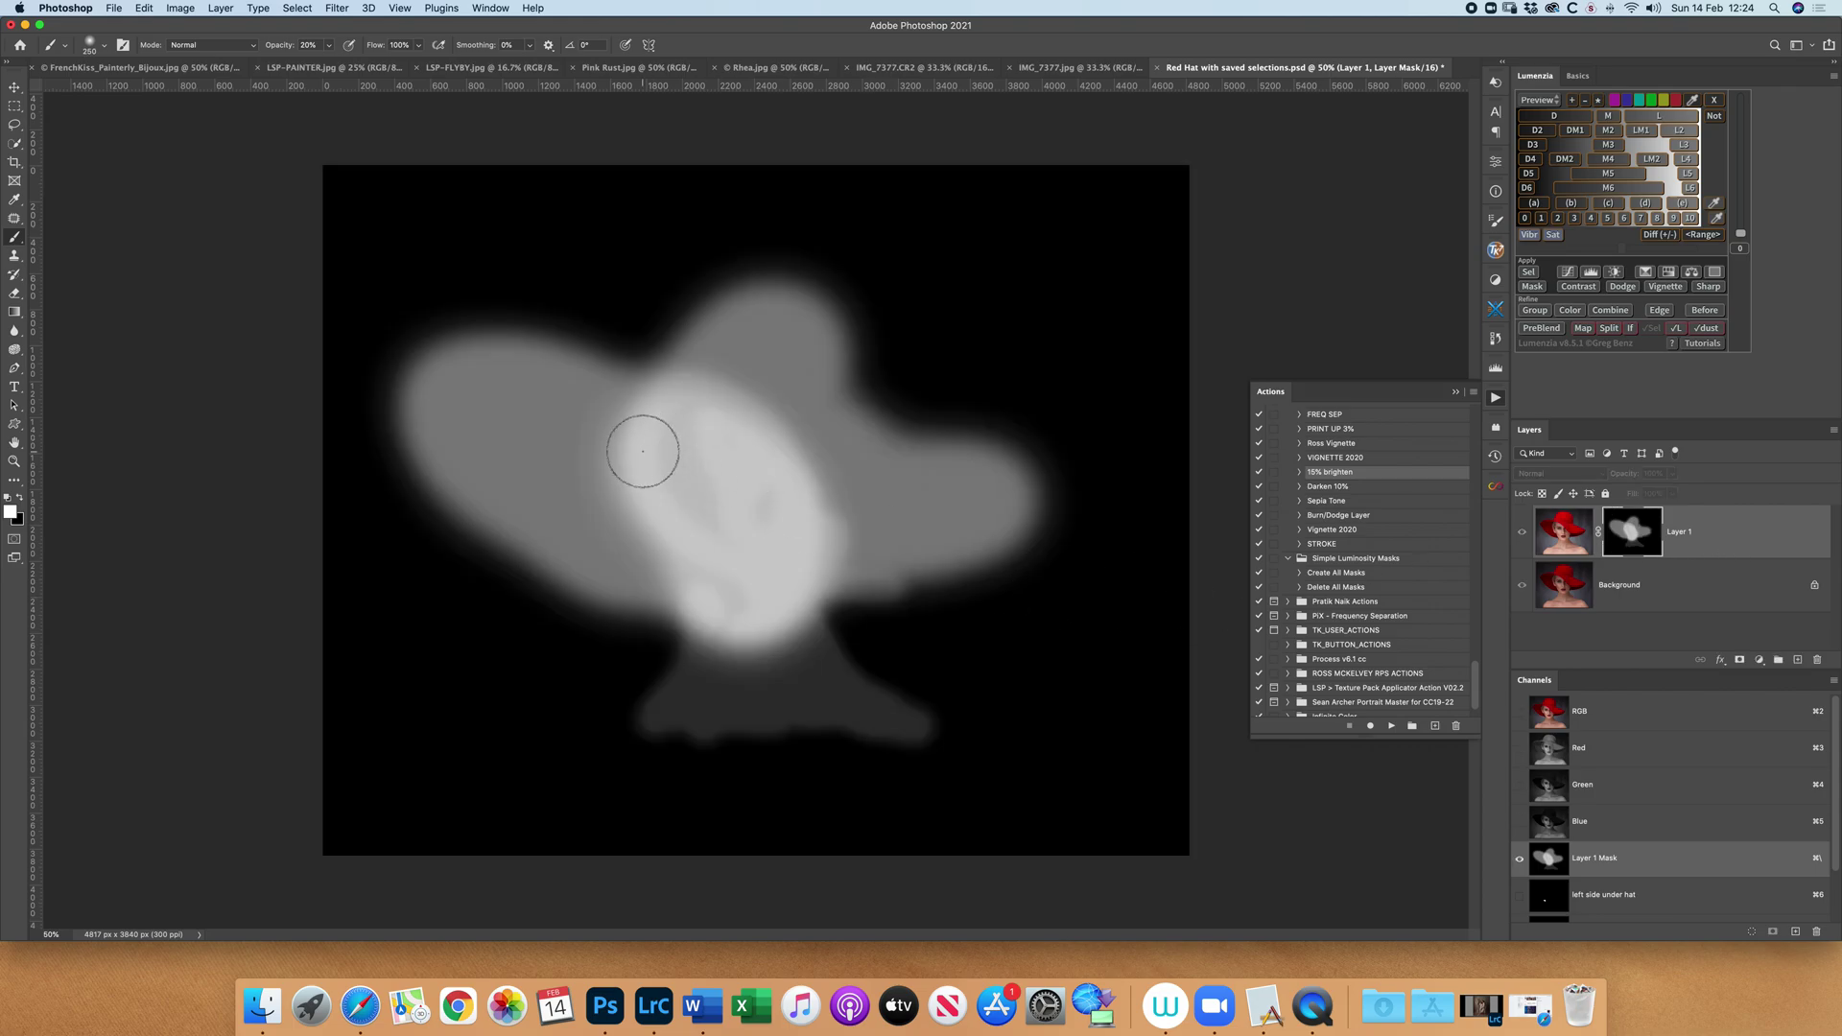
# Paint extra white over the face centre with a 300 px brush, then return to the colour view
pyautogui.press(']')
pyautogui.press(']')
pyautogui.press(']')
pyautogui.press(']')
pyautogui.press(']')
pyautogui.press(']')
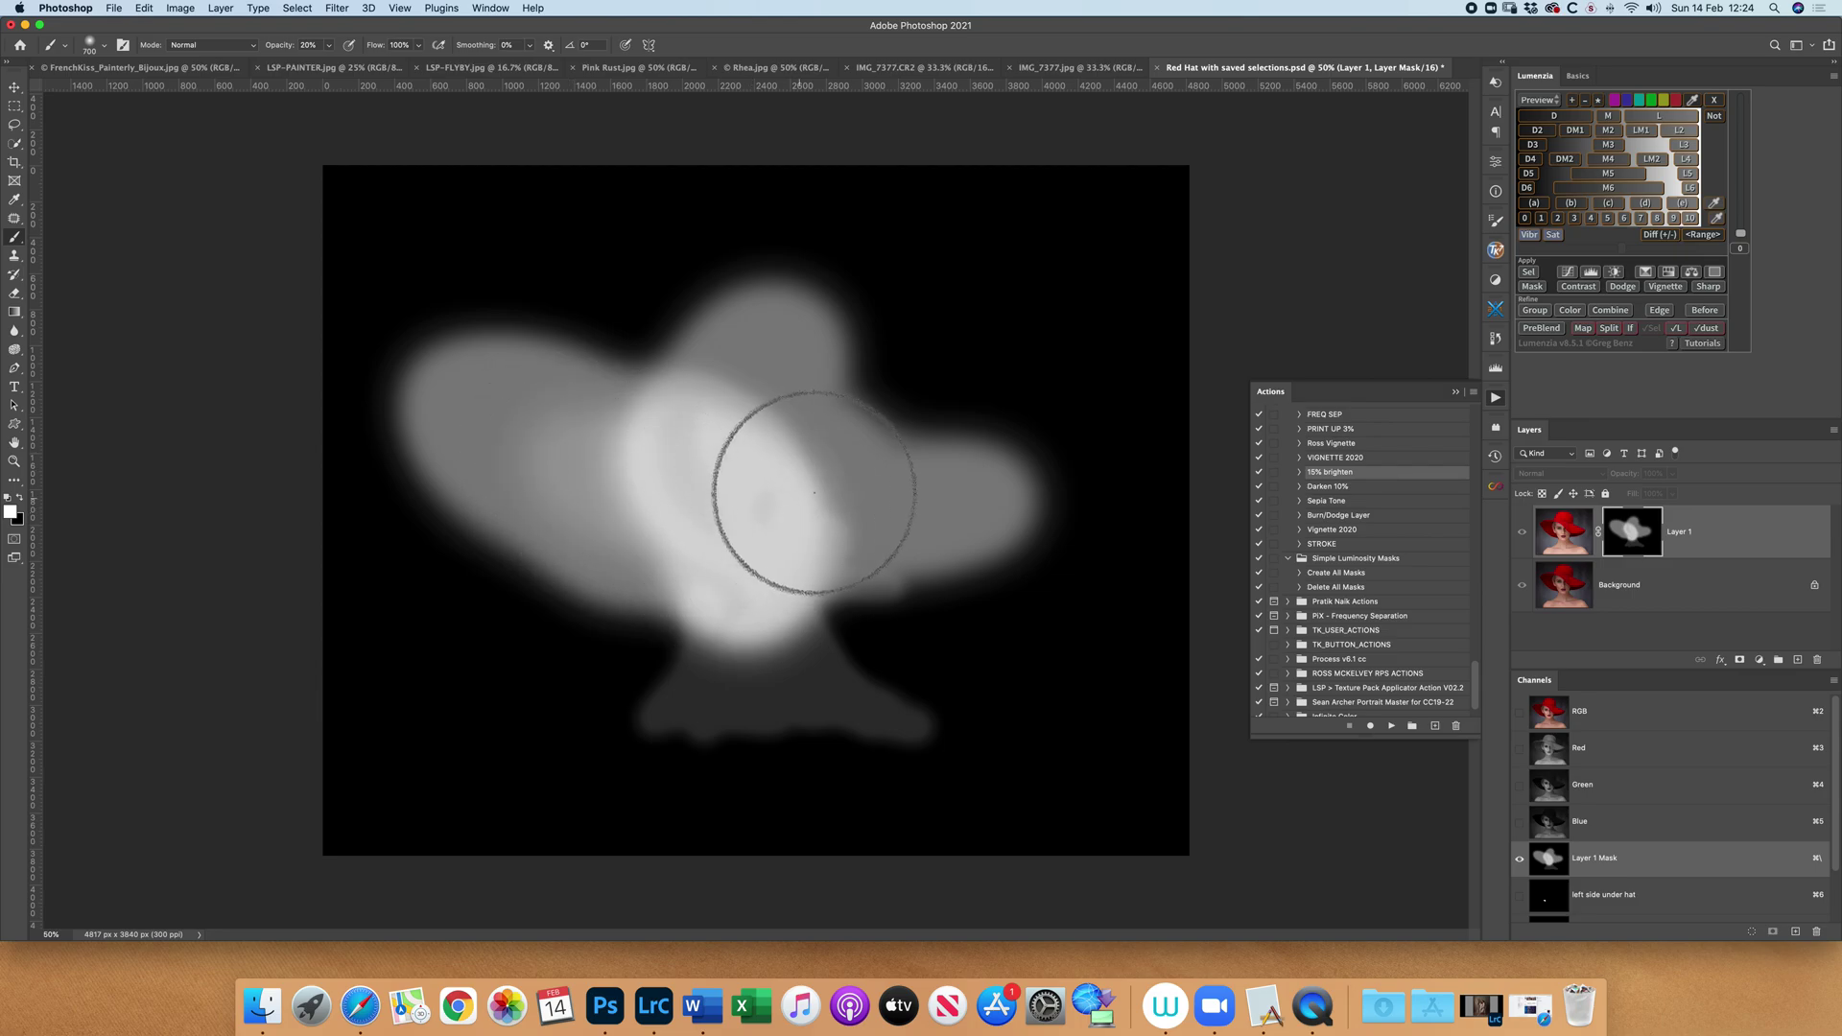
pyautogui.moveTo(757, 492)
pyautogui.mouseDown()
pyautogui.moveTo(712, 494)
pyautogui.moveTo(796, 535)
pyautogui.moveTo(921, 547)
pyautogui.mouseUp()
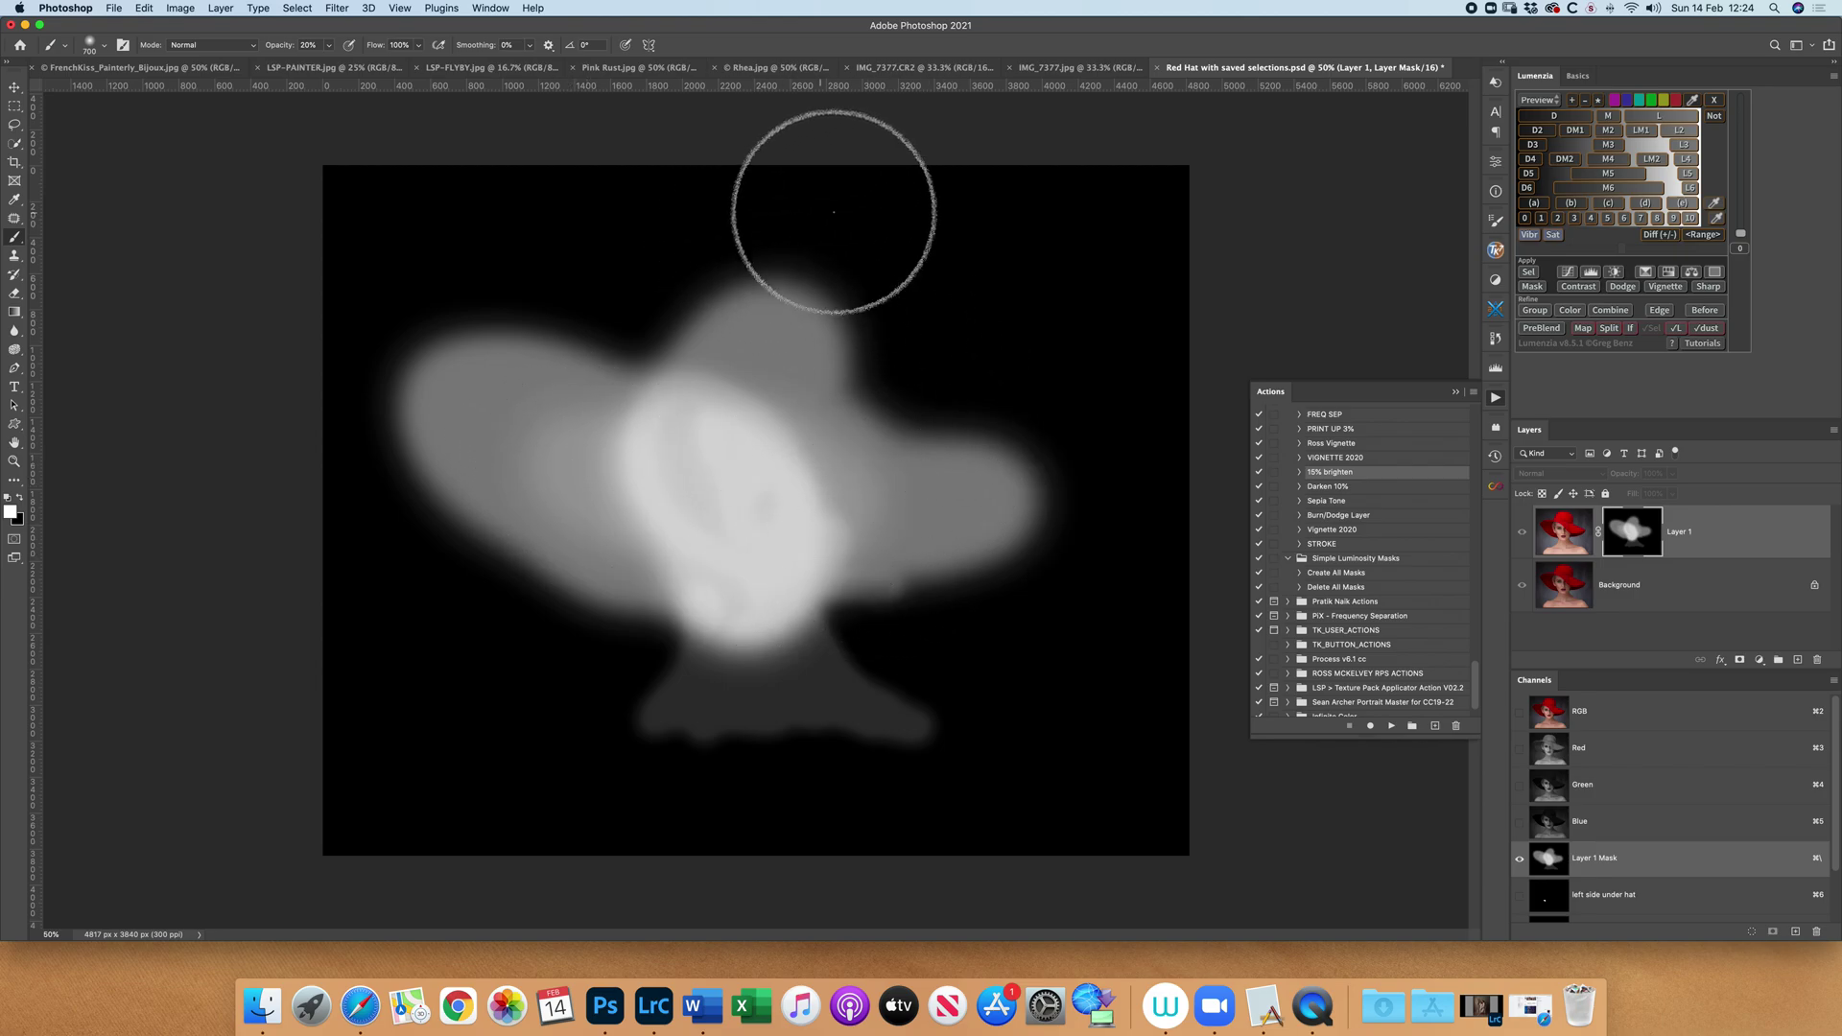
pyautogui.click(1567, 534)
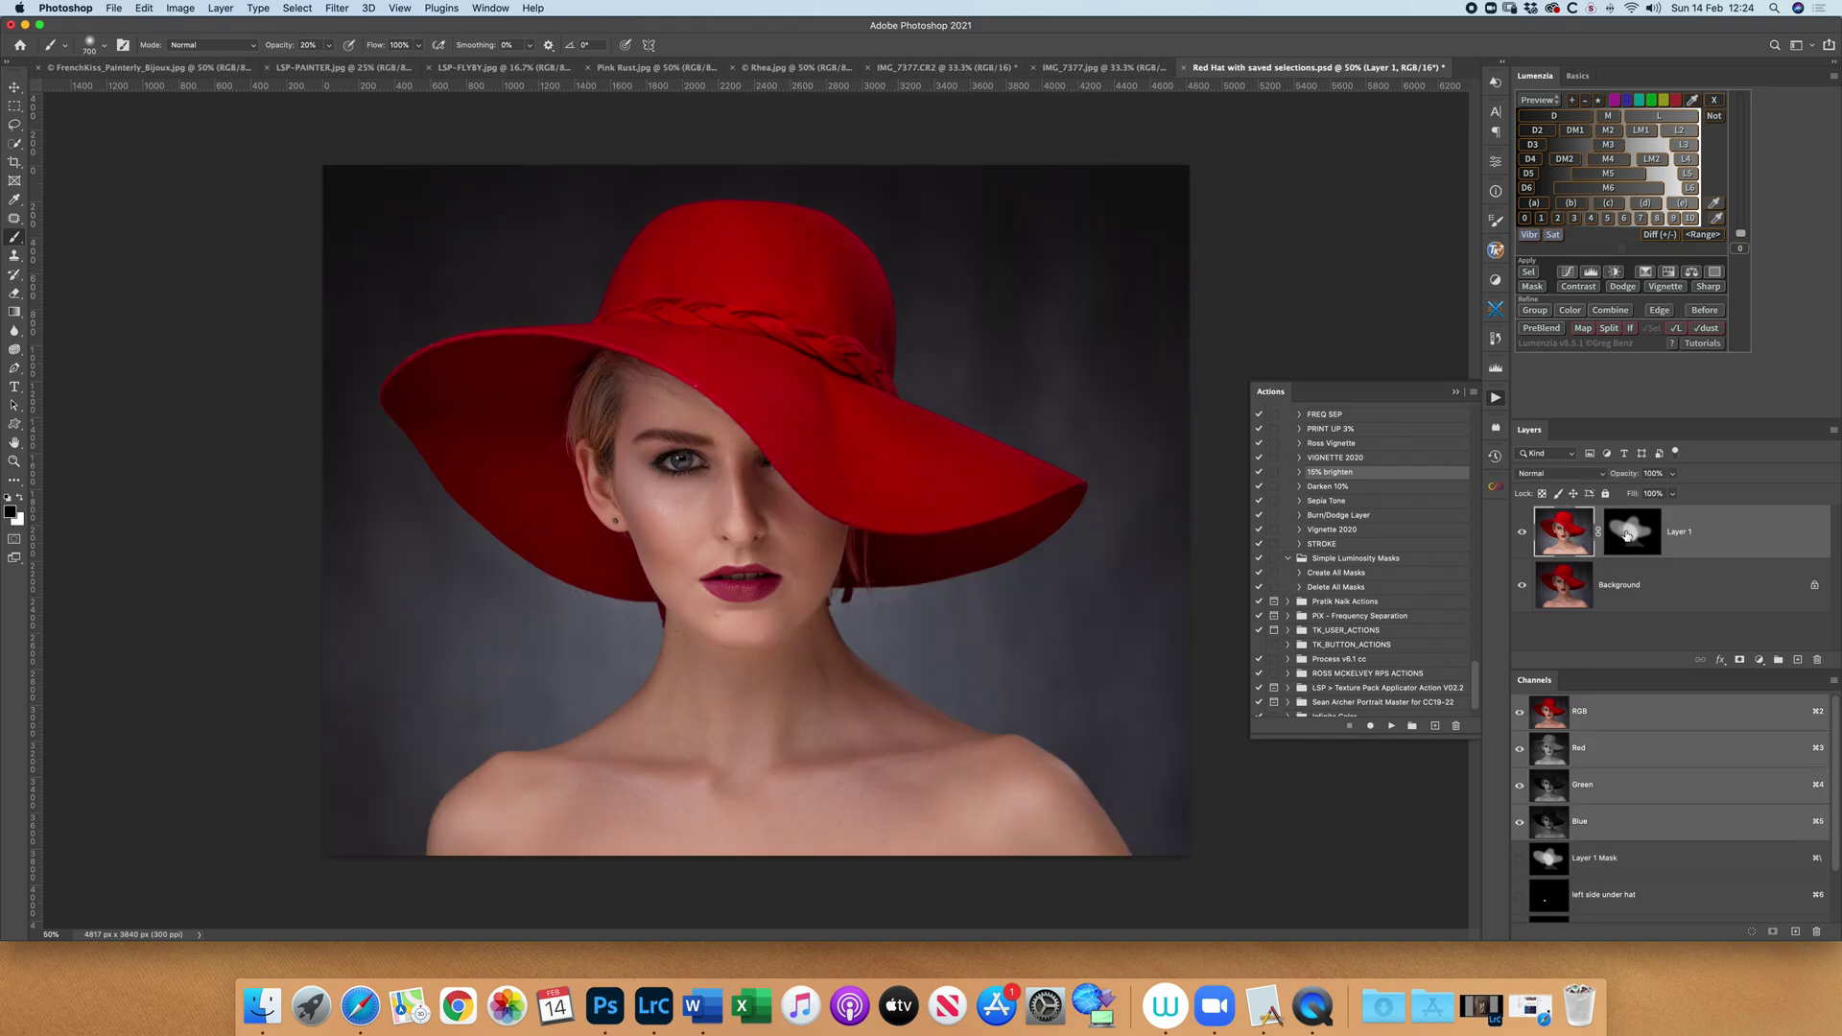
# Toggle Layer 1's visibility to compare the face, then select its mask for filtering
pyautogui.click(1523, 535)
pyautogui.click(1523, 535)
pyautogui.click(1523, 535)
pyautogui.click(1523, 535)
pyautogui.click(1522, 535)
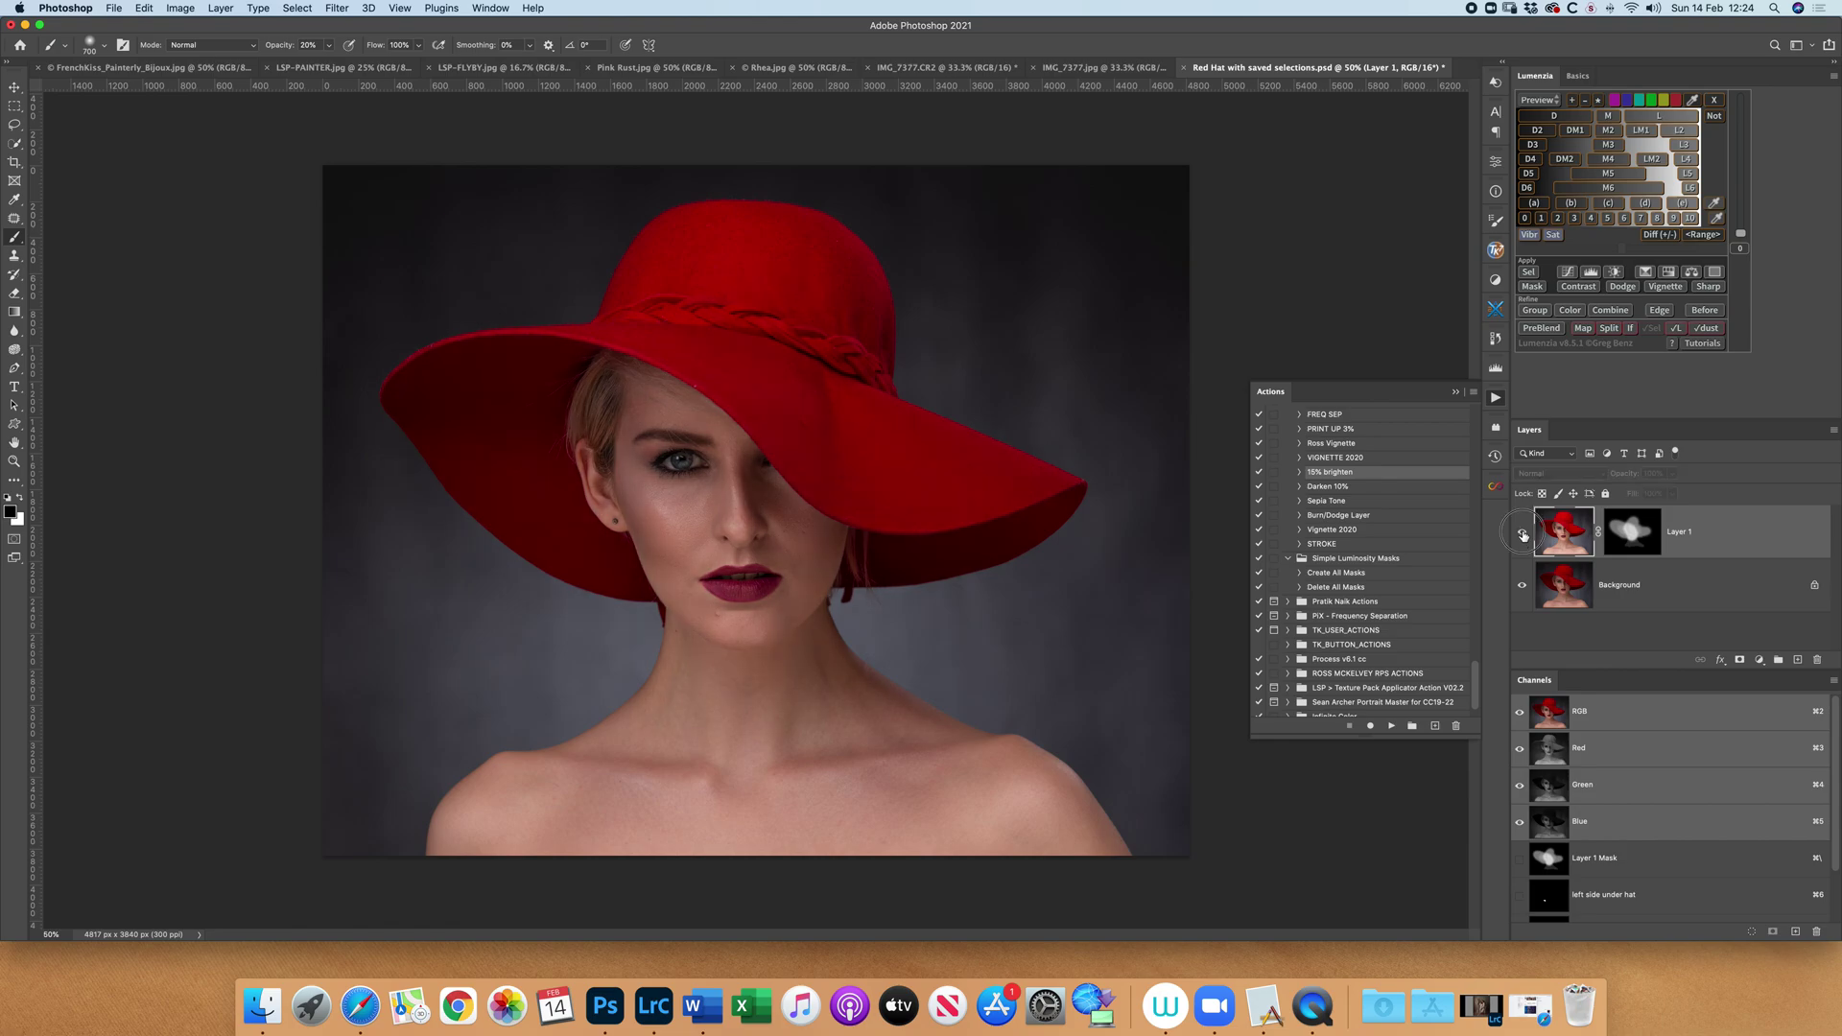
pyautogui.click(1523, 534)
pyautogui.click(1522, 534)
pyautogui.click(1522, 535)
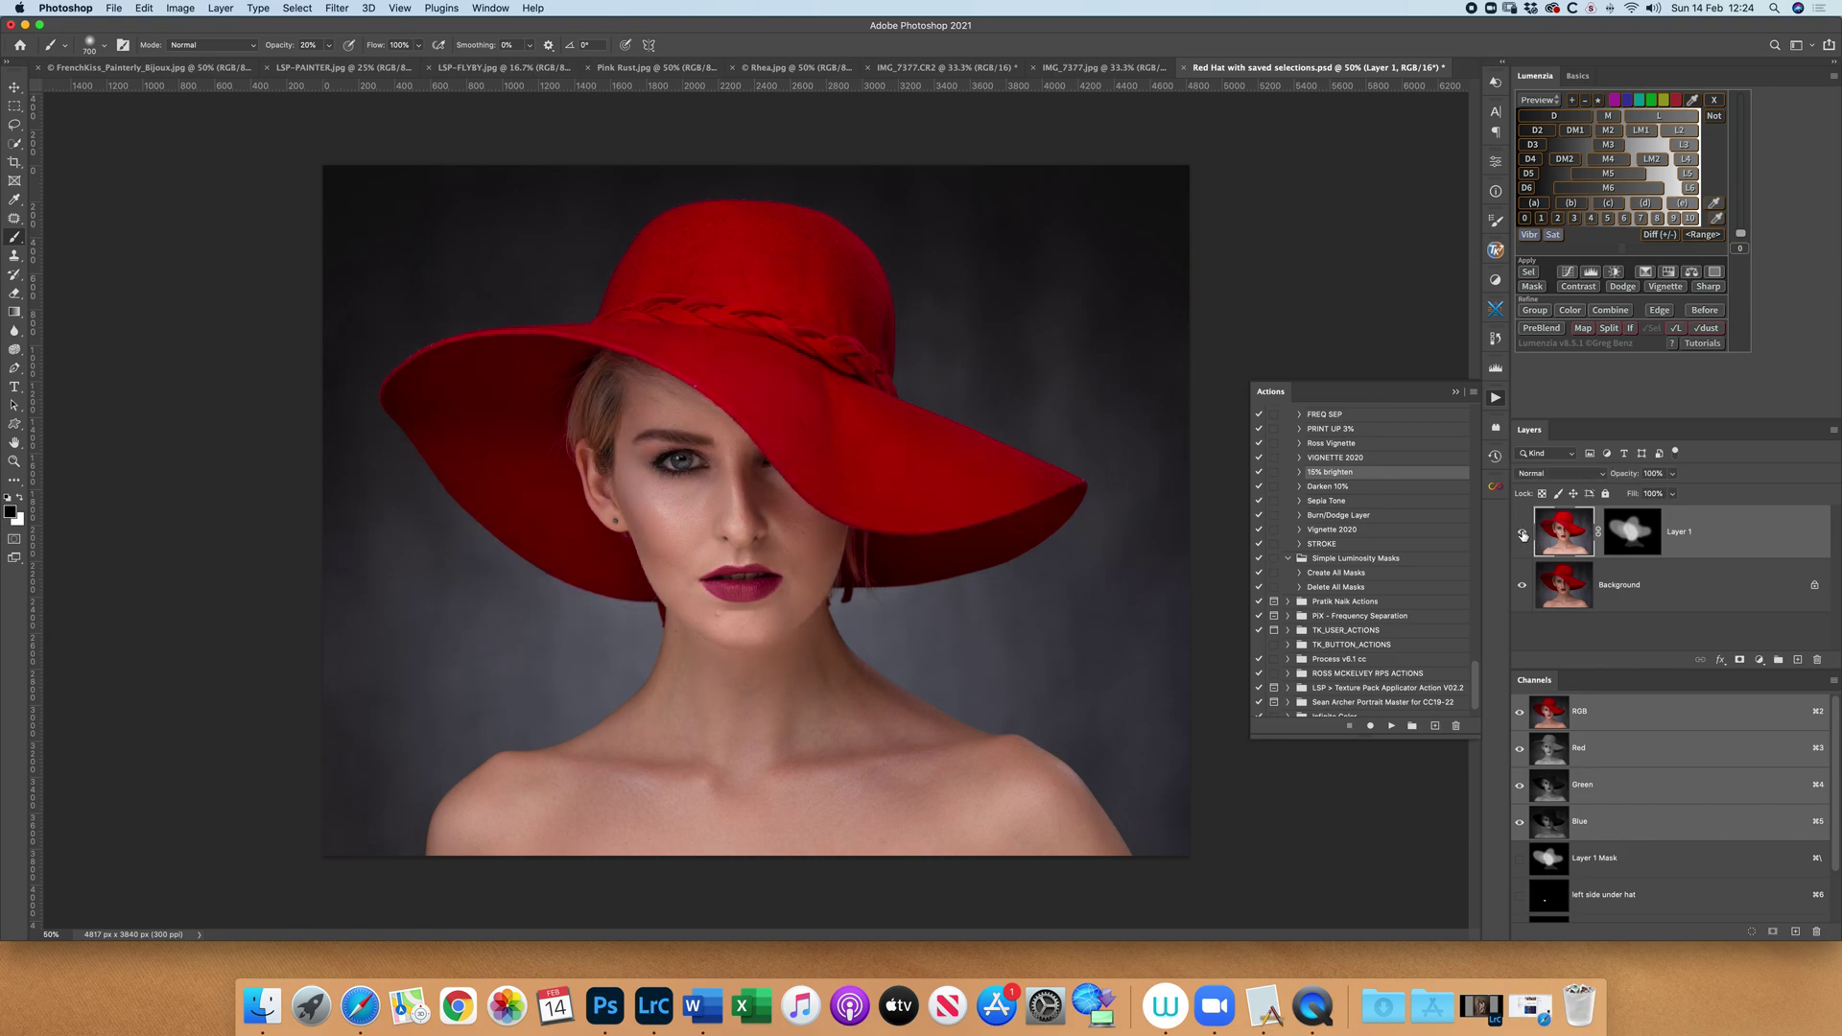
pyautogui.click(1523, 534)
pyautogui.click(1523, 535)
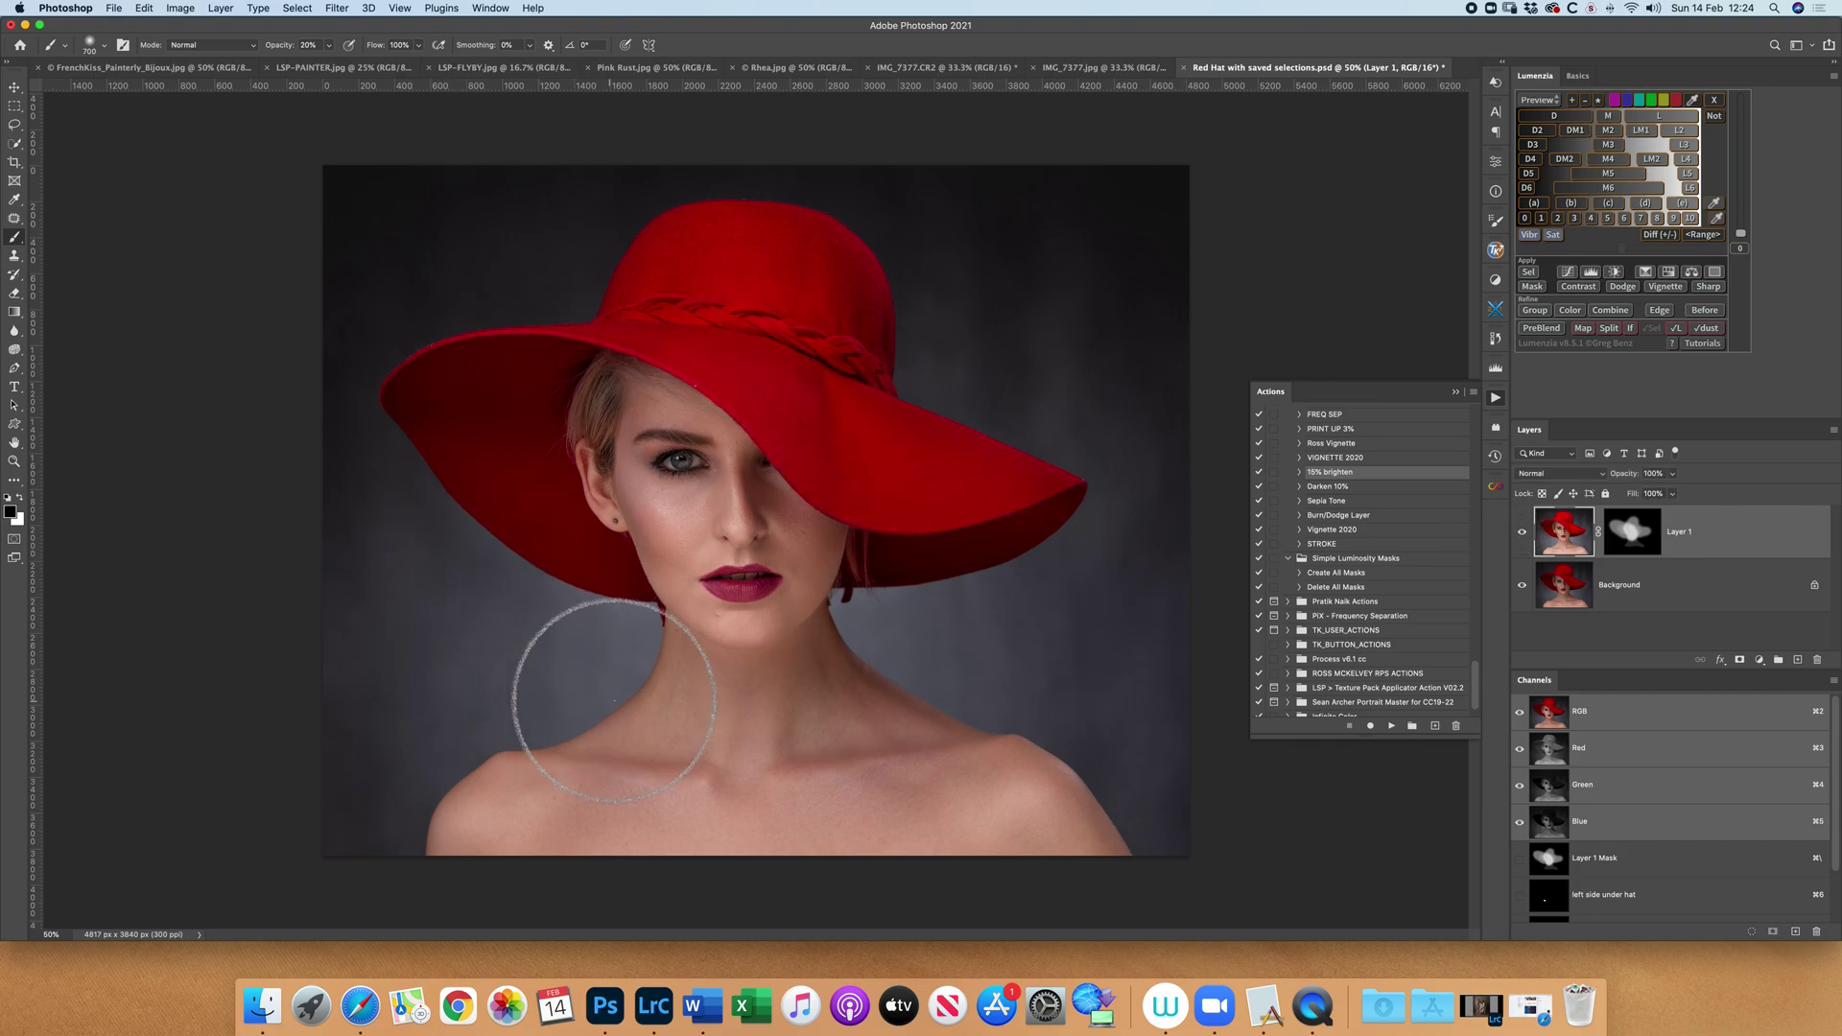
pyautogui.click(1526, 538)
pyautogui.click(1523, 534)
pyautogui.click(1523, 534)
pyautogui.click(1523, 535)
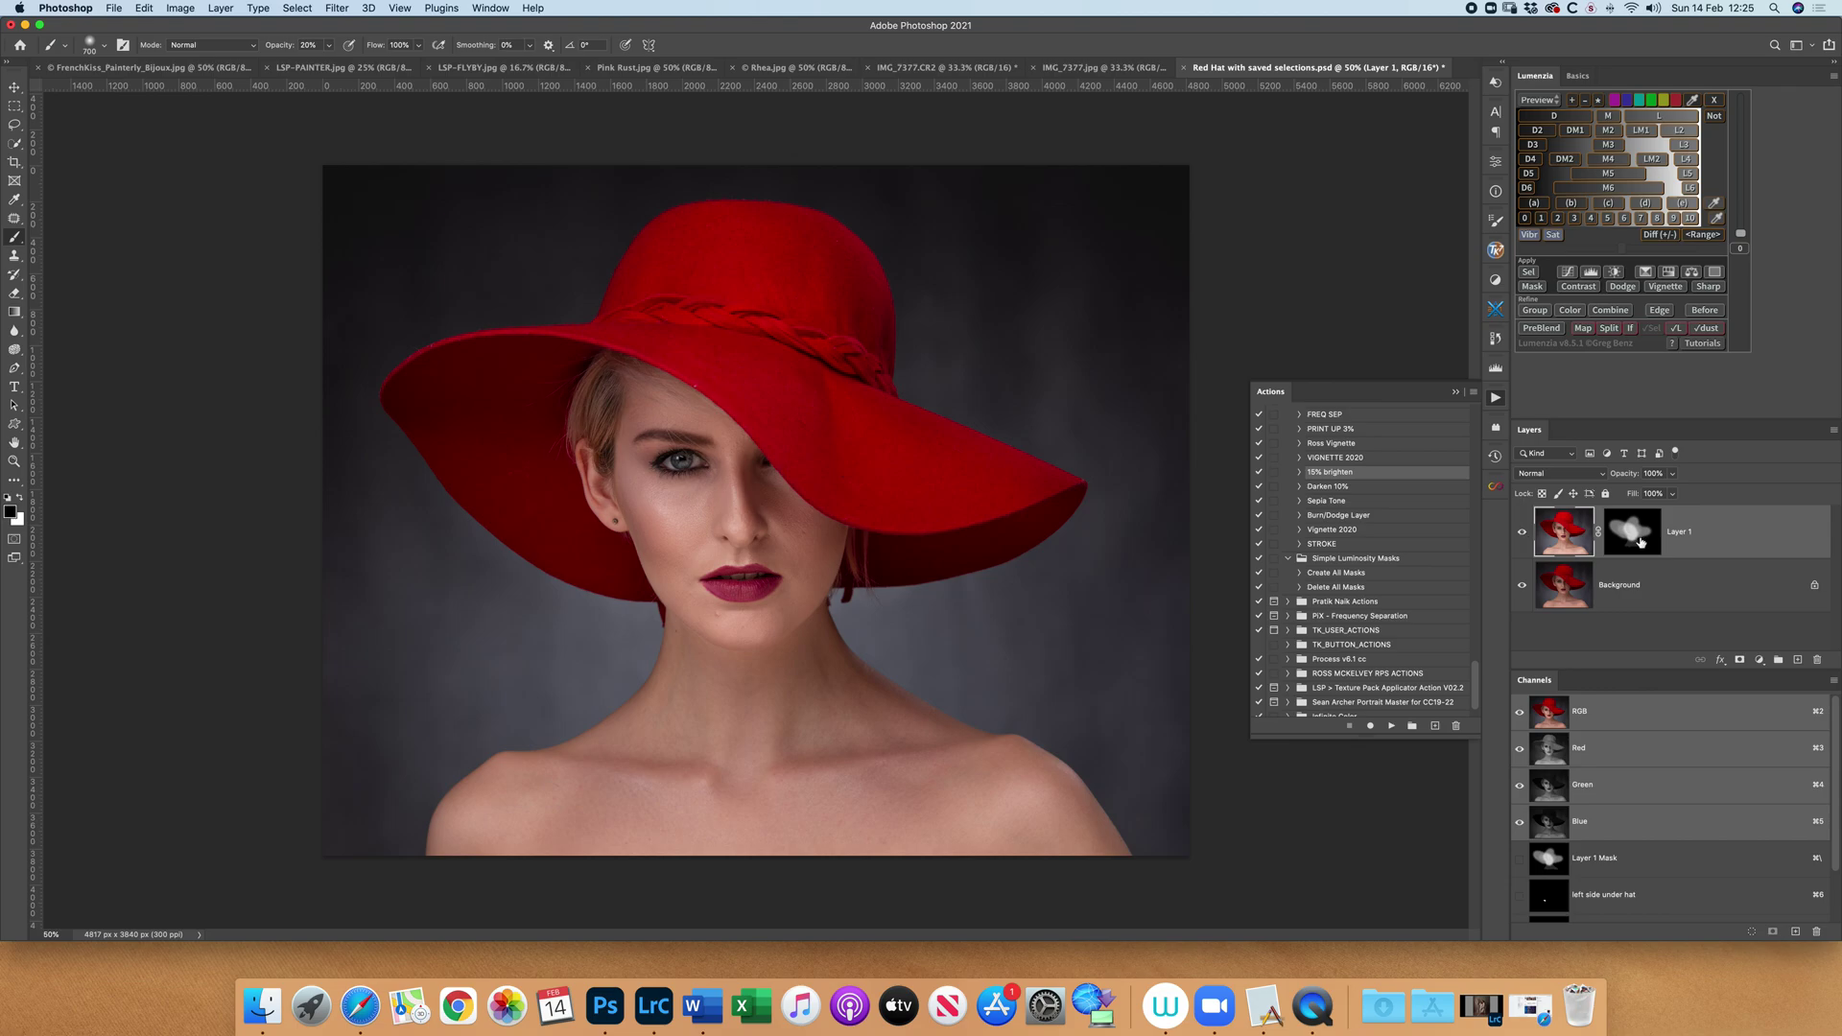
pyautogui.click(1641, 537)
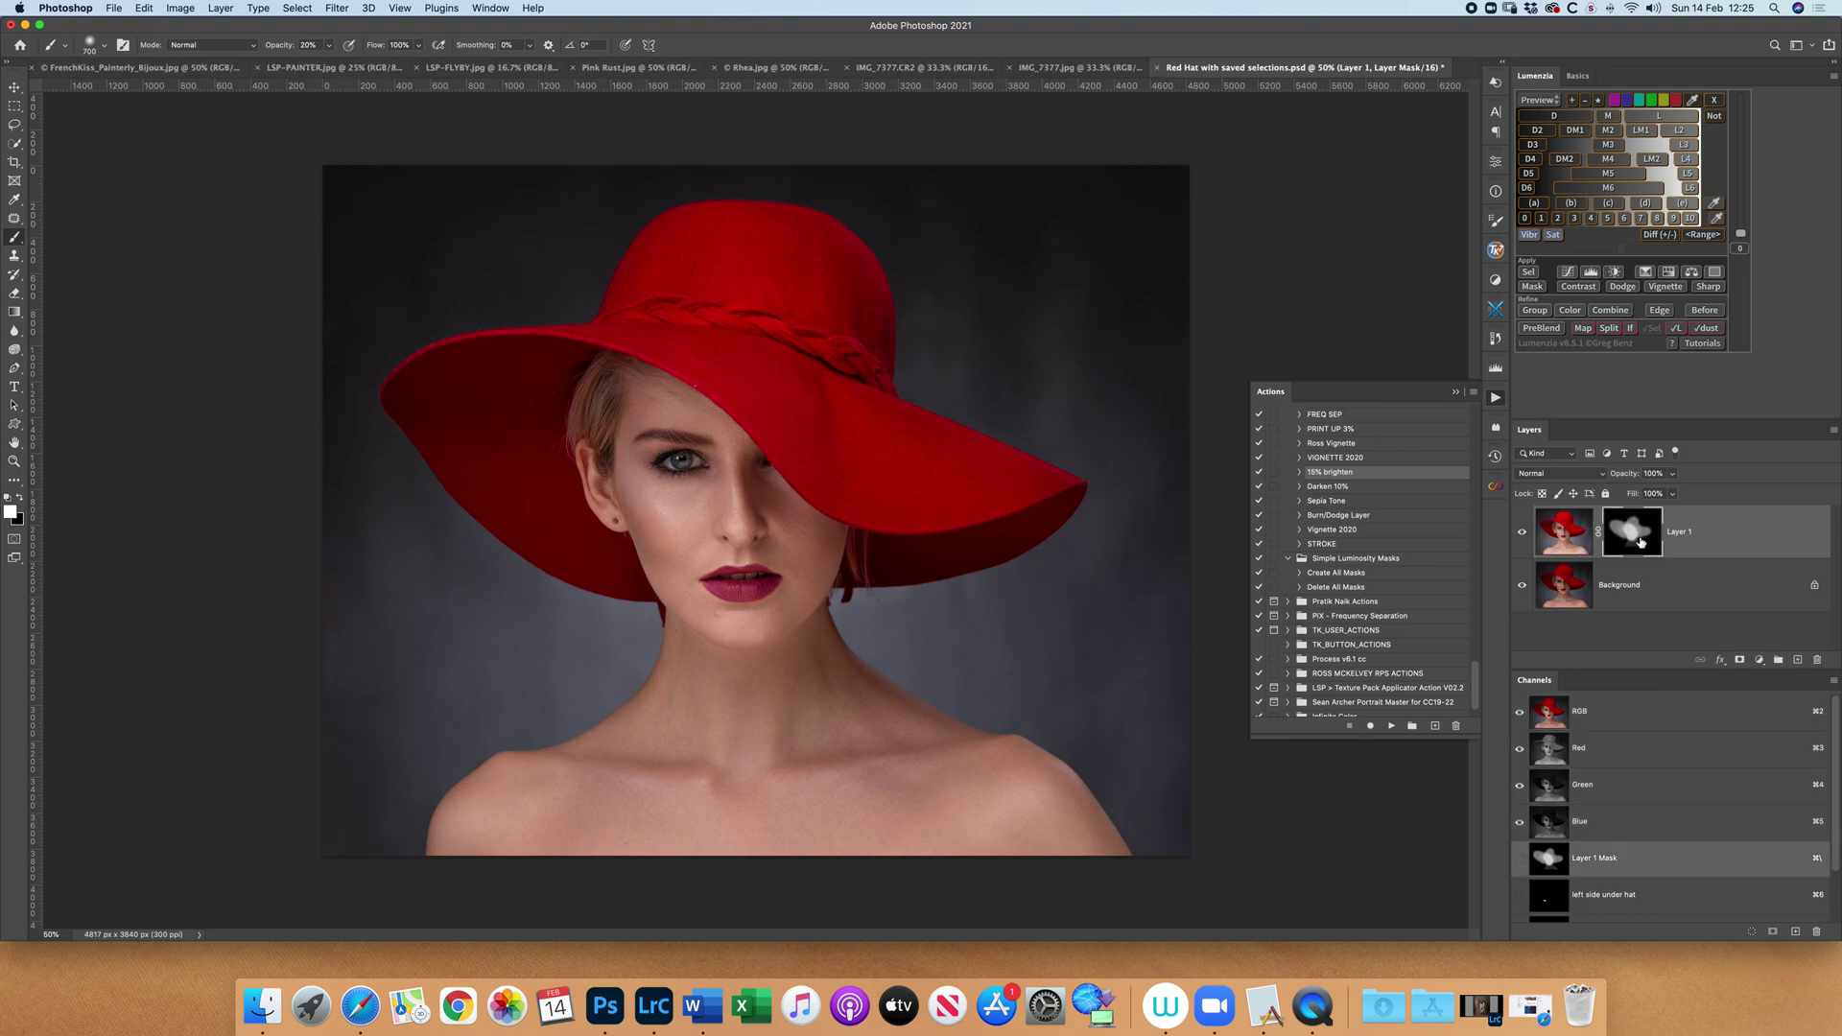
pyautogui.click(337, 9)
# Soften Layer 1's mask with a 10-pixel Gaussian Blur
pyautogui.moveTo(537, 215)
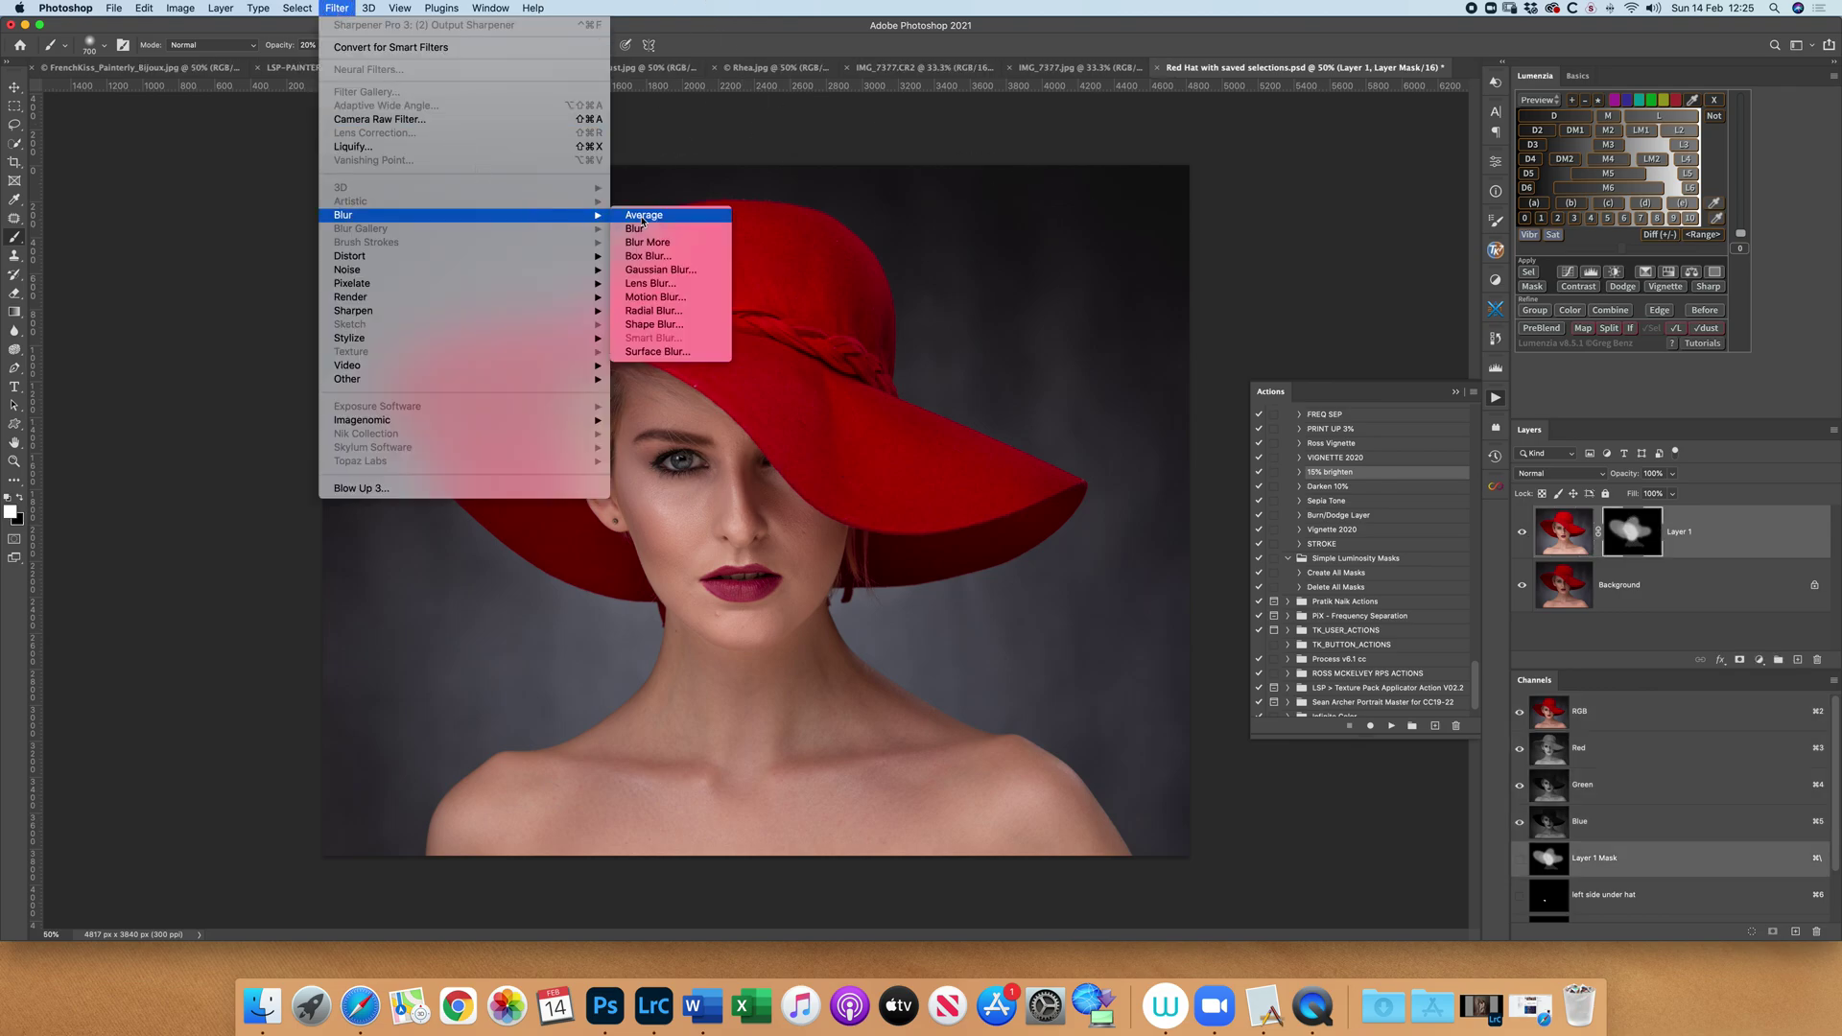
pyautogui.click(662, 270)
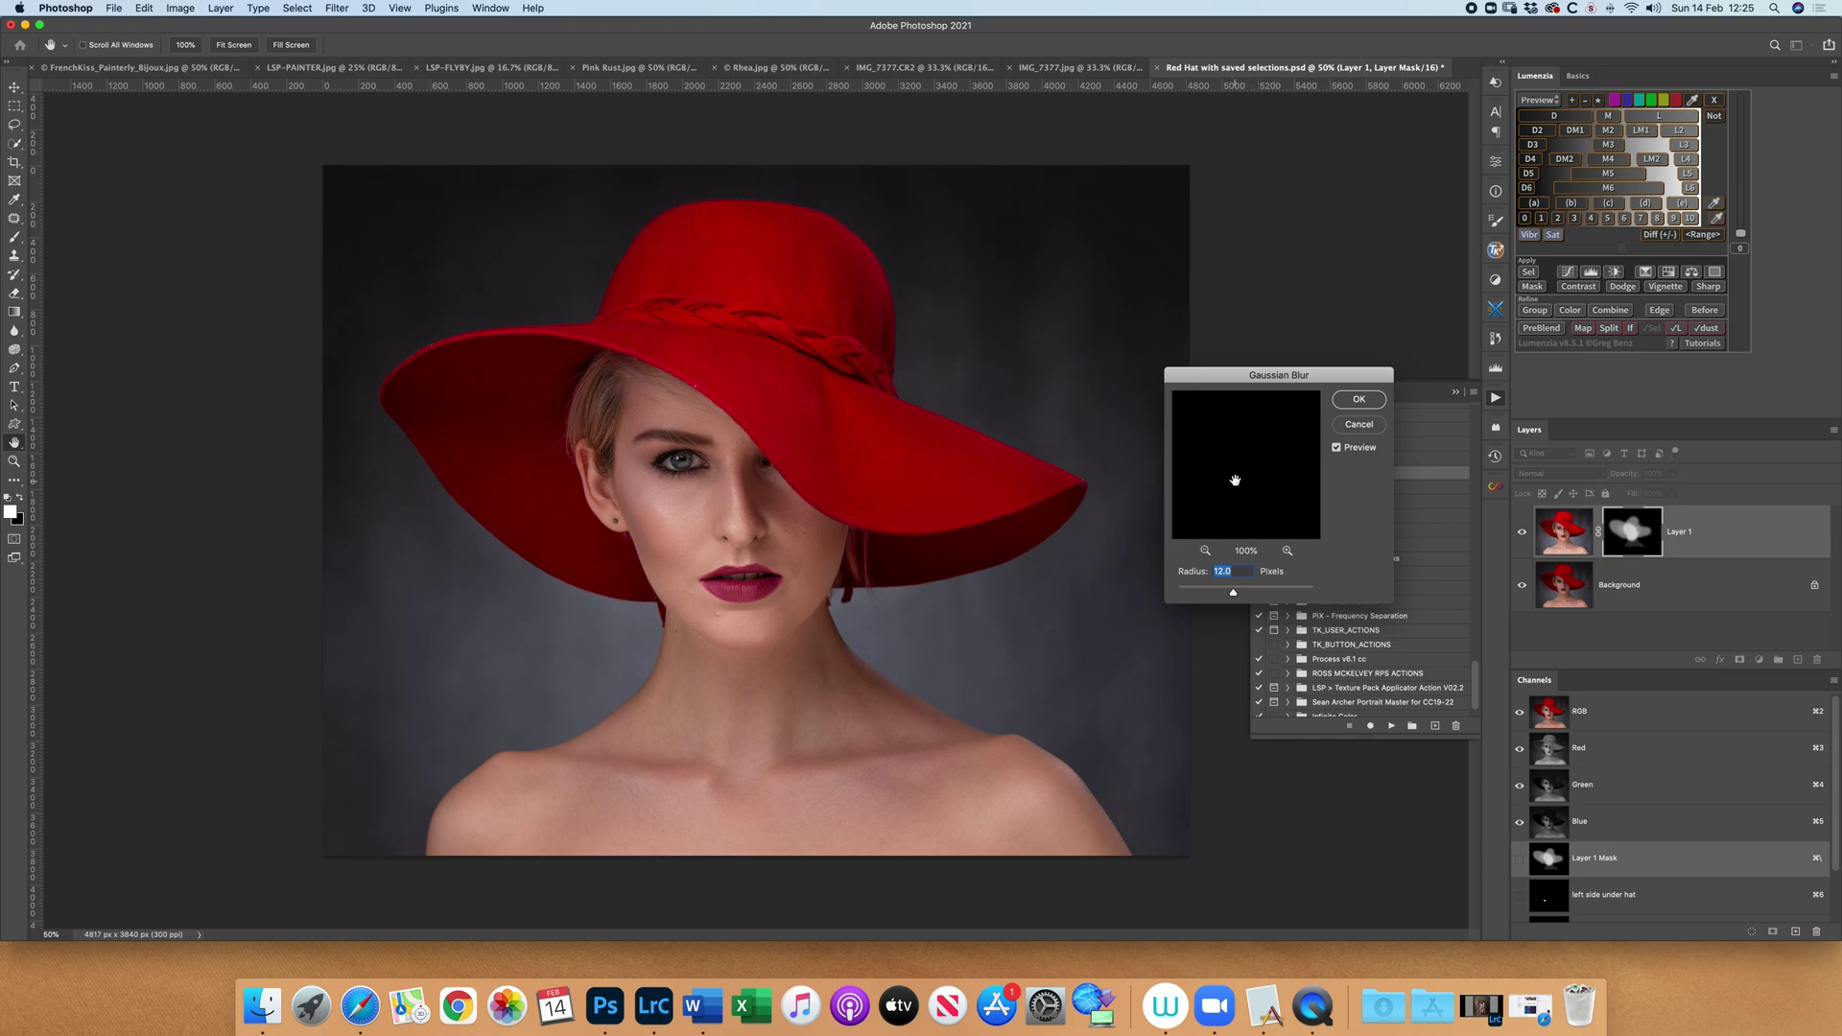
pyautogui.write('10')
pyautogui.click(1359, 399)
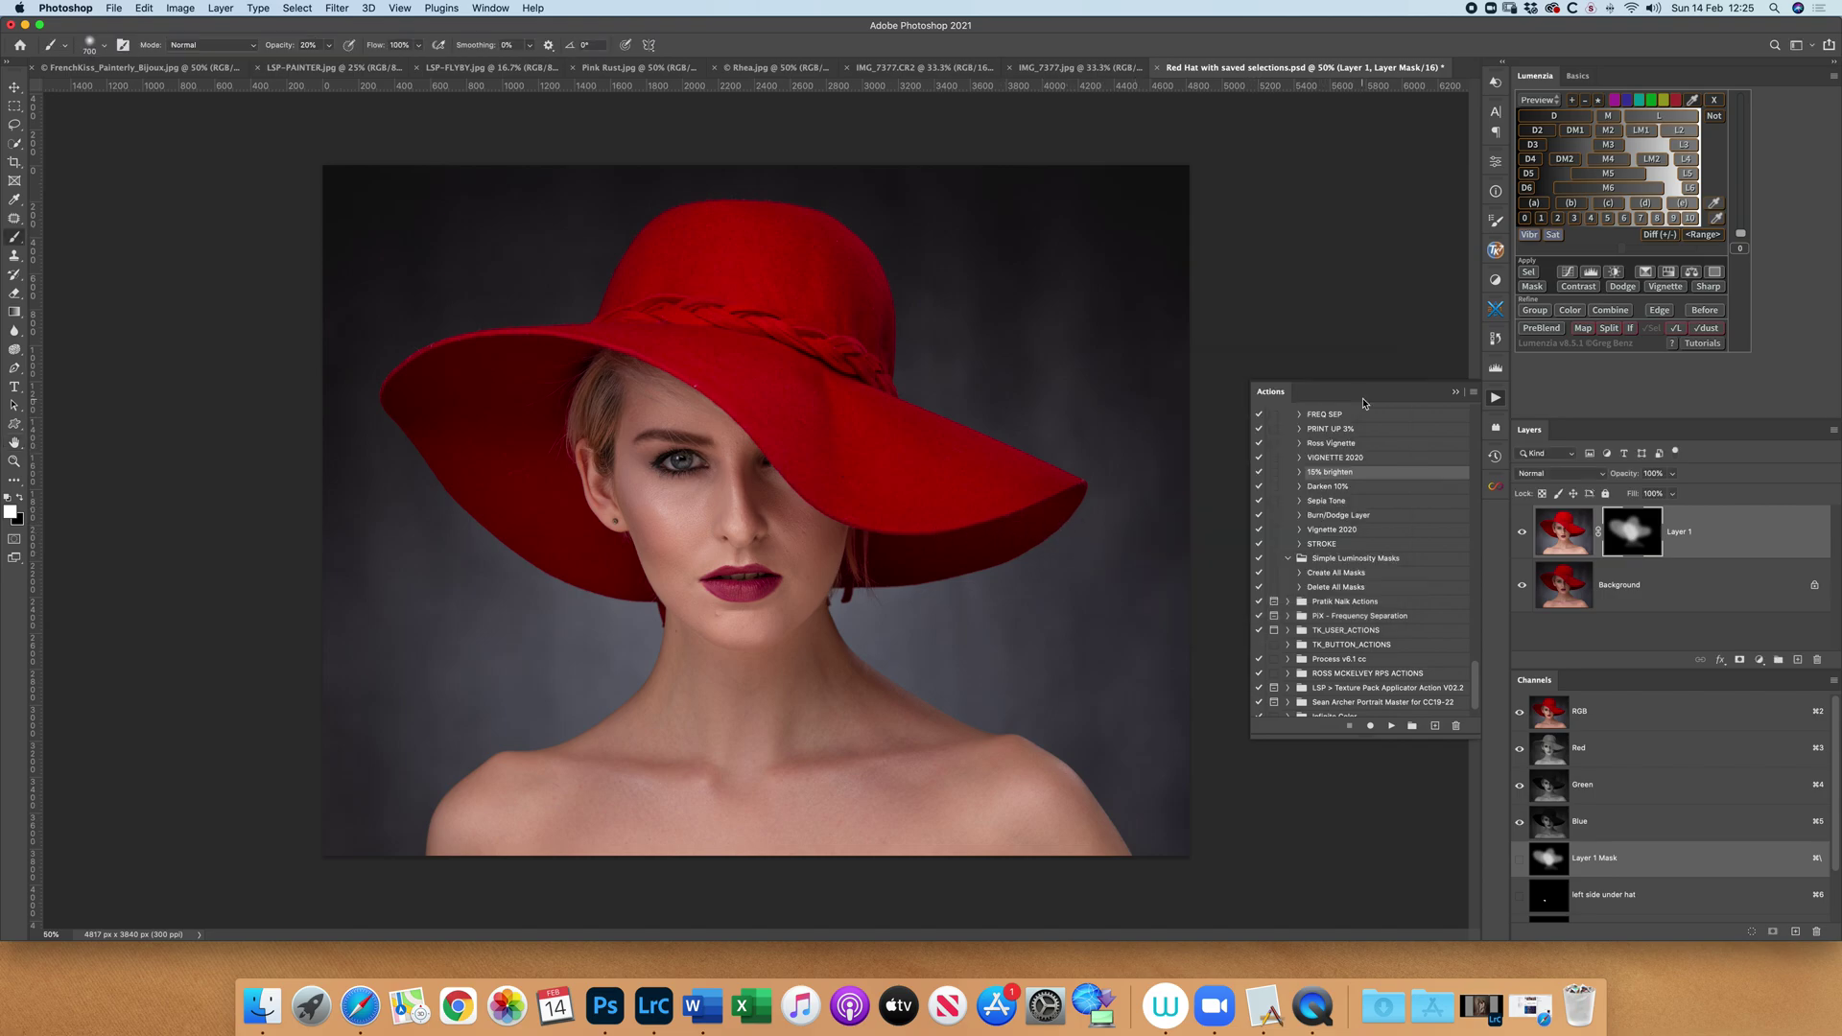
# View the mask in grayscale and paint more white over the lower face
pyautogui.click(337, 8)
pyautogui.click(339, 8)
pyautogui.click(339, 8)
pyautogui.click(337, 10)
pyautogui.click(336, 10)
pyautogui.click(339, 9)
pyautogui.click(338, 9)
pyautogui.click(340, 12)
pyautogui.click(343, 9)
pyautogui.click(341, 10)
pyautogui.keyDown('alt'); pyautogui.click(1628, 540); pyautogui.keyUp('alt')
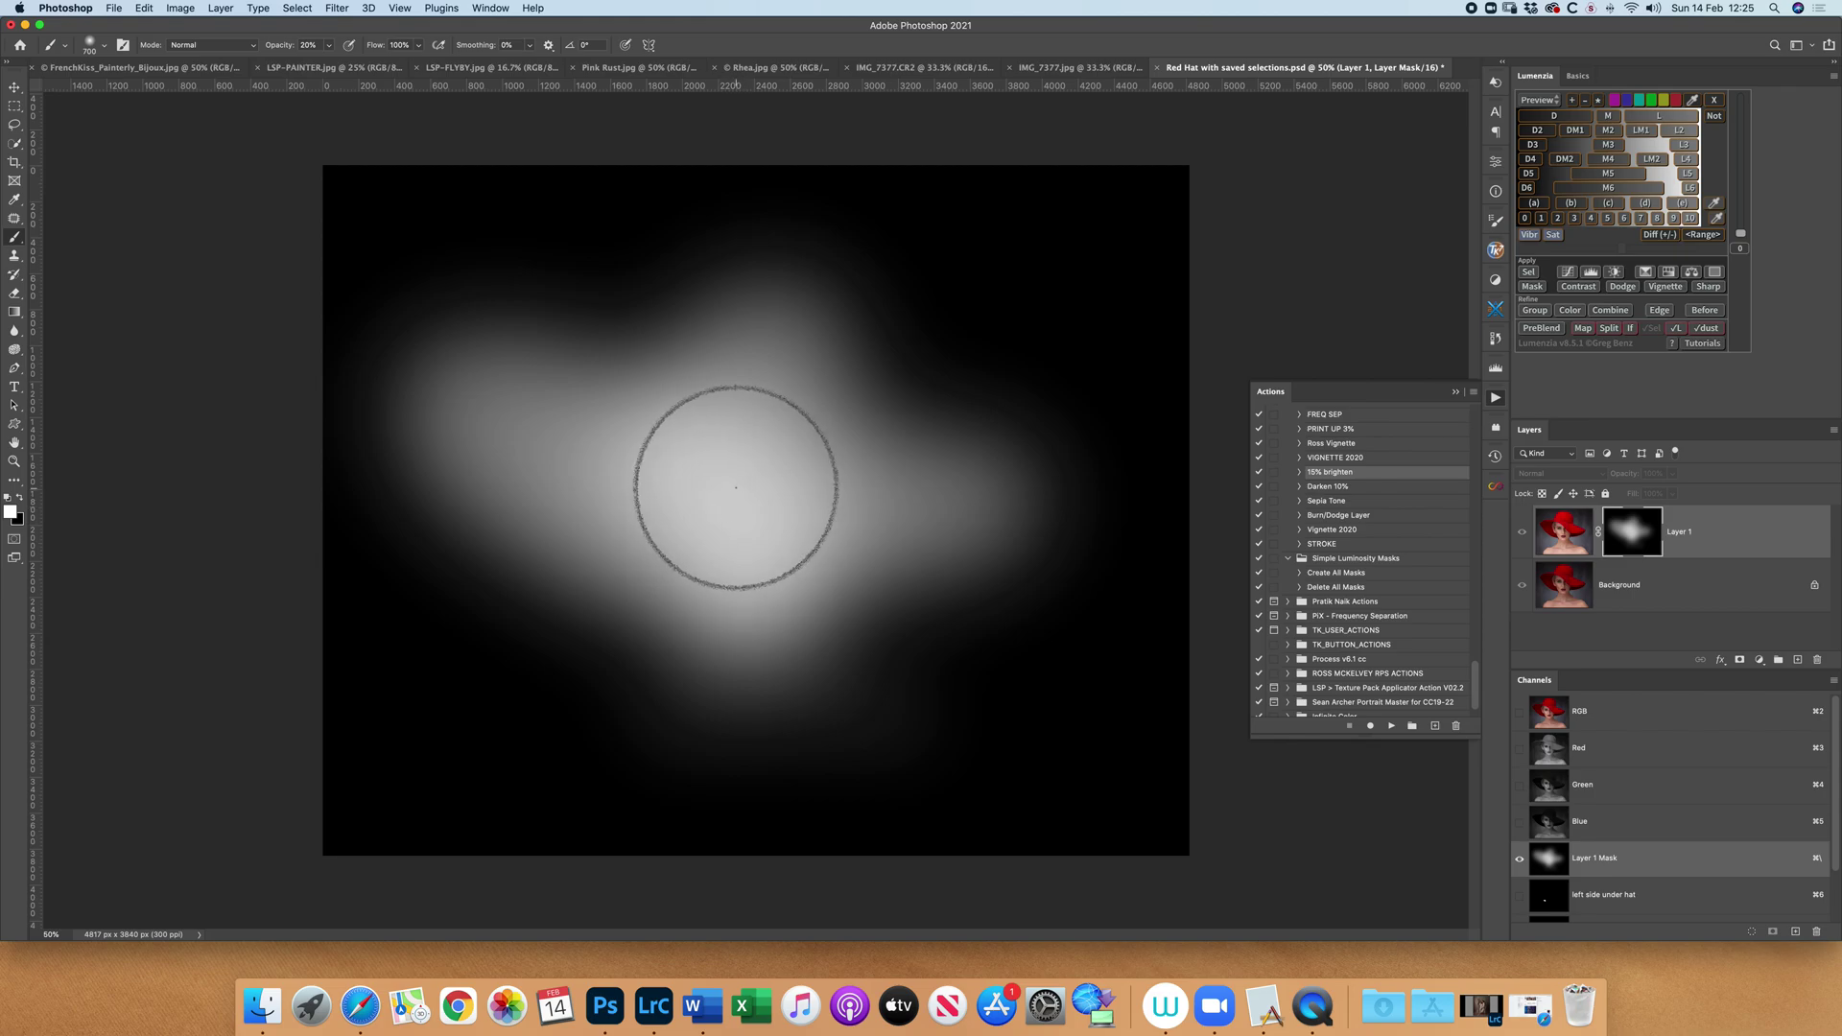
pyautogui.moveTo(748, 502)
pyautogui.mouseDown()
pyautogui.moveTo(604, 309)
pyautogui.moveTo(830, 721)
pyautogui.moveTo(815, 374)
pyautogui.mouseUp()
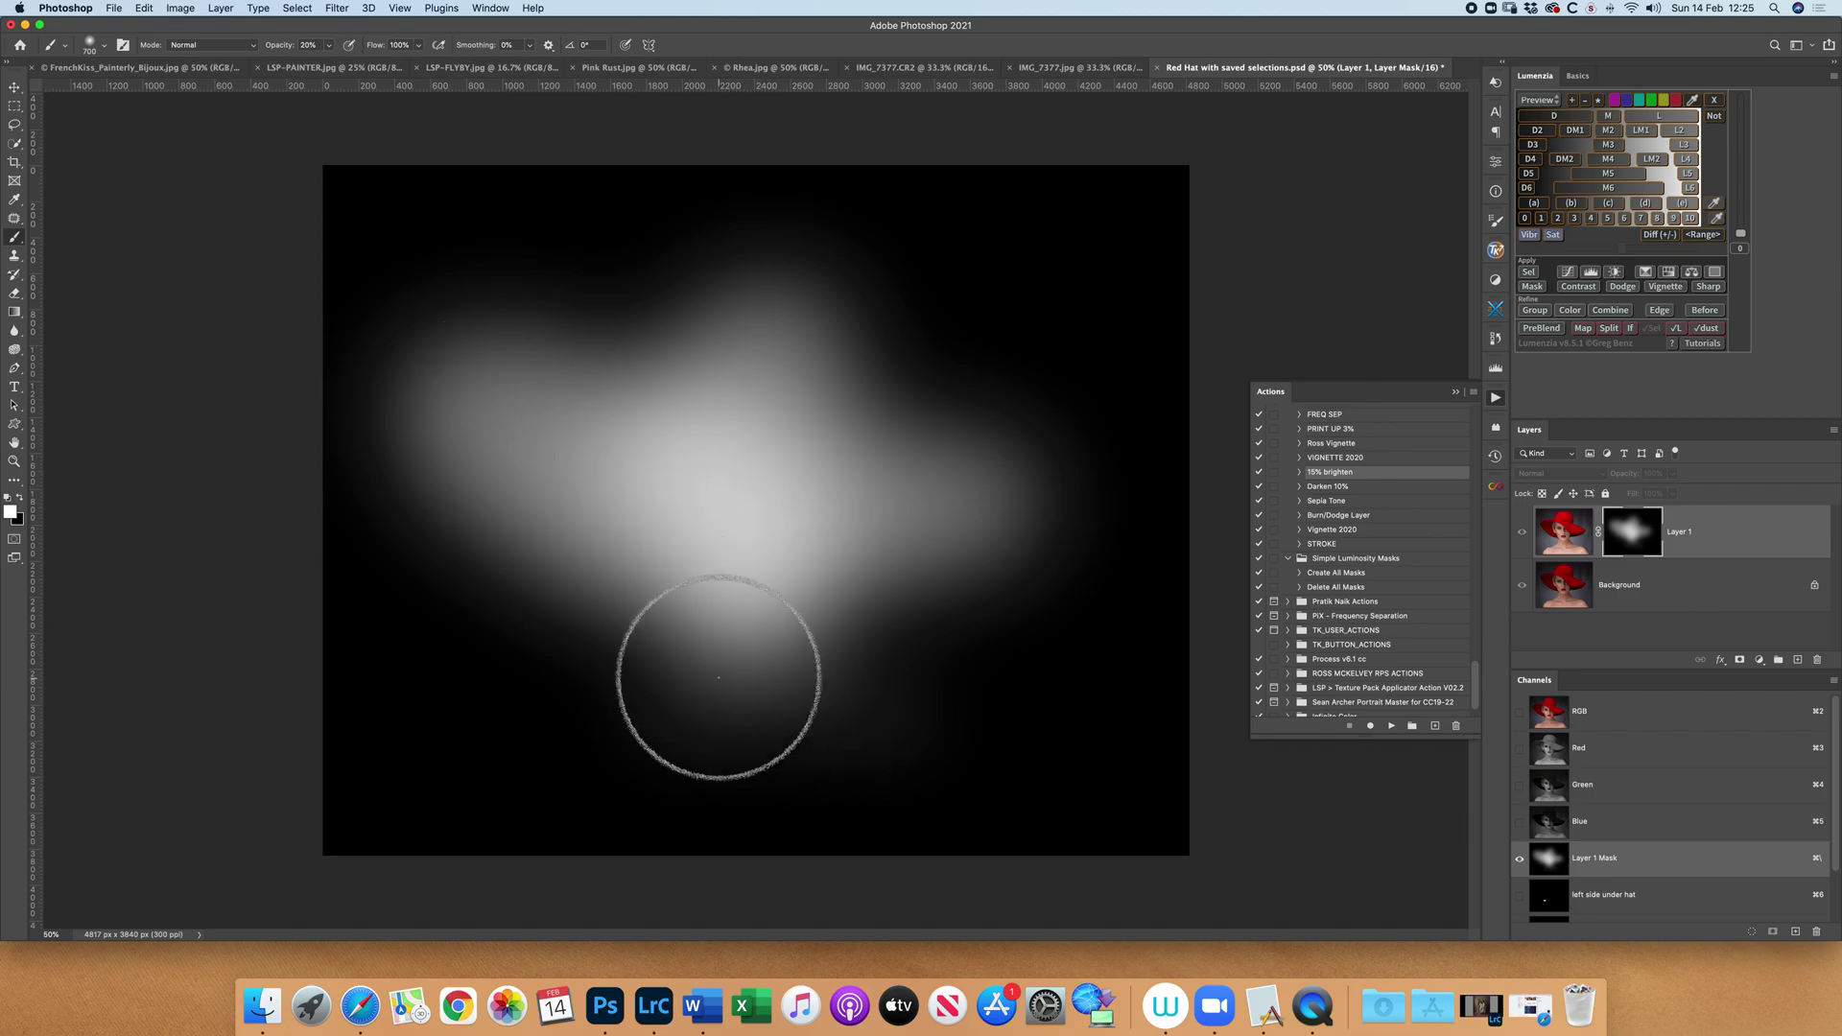
# Compare Layer 1 on and off, then select the mask and display it alone
pyautogui.click(1543, 519)
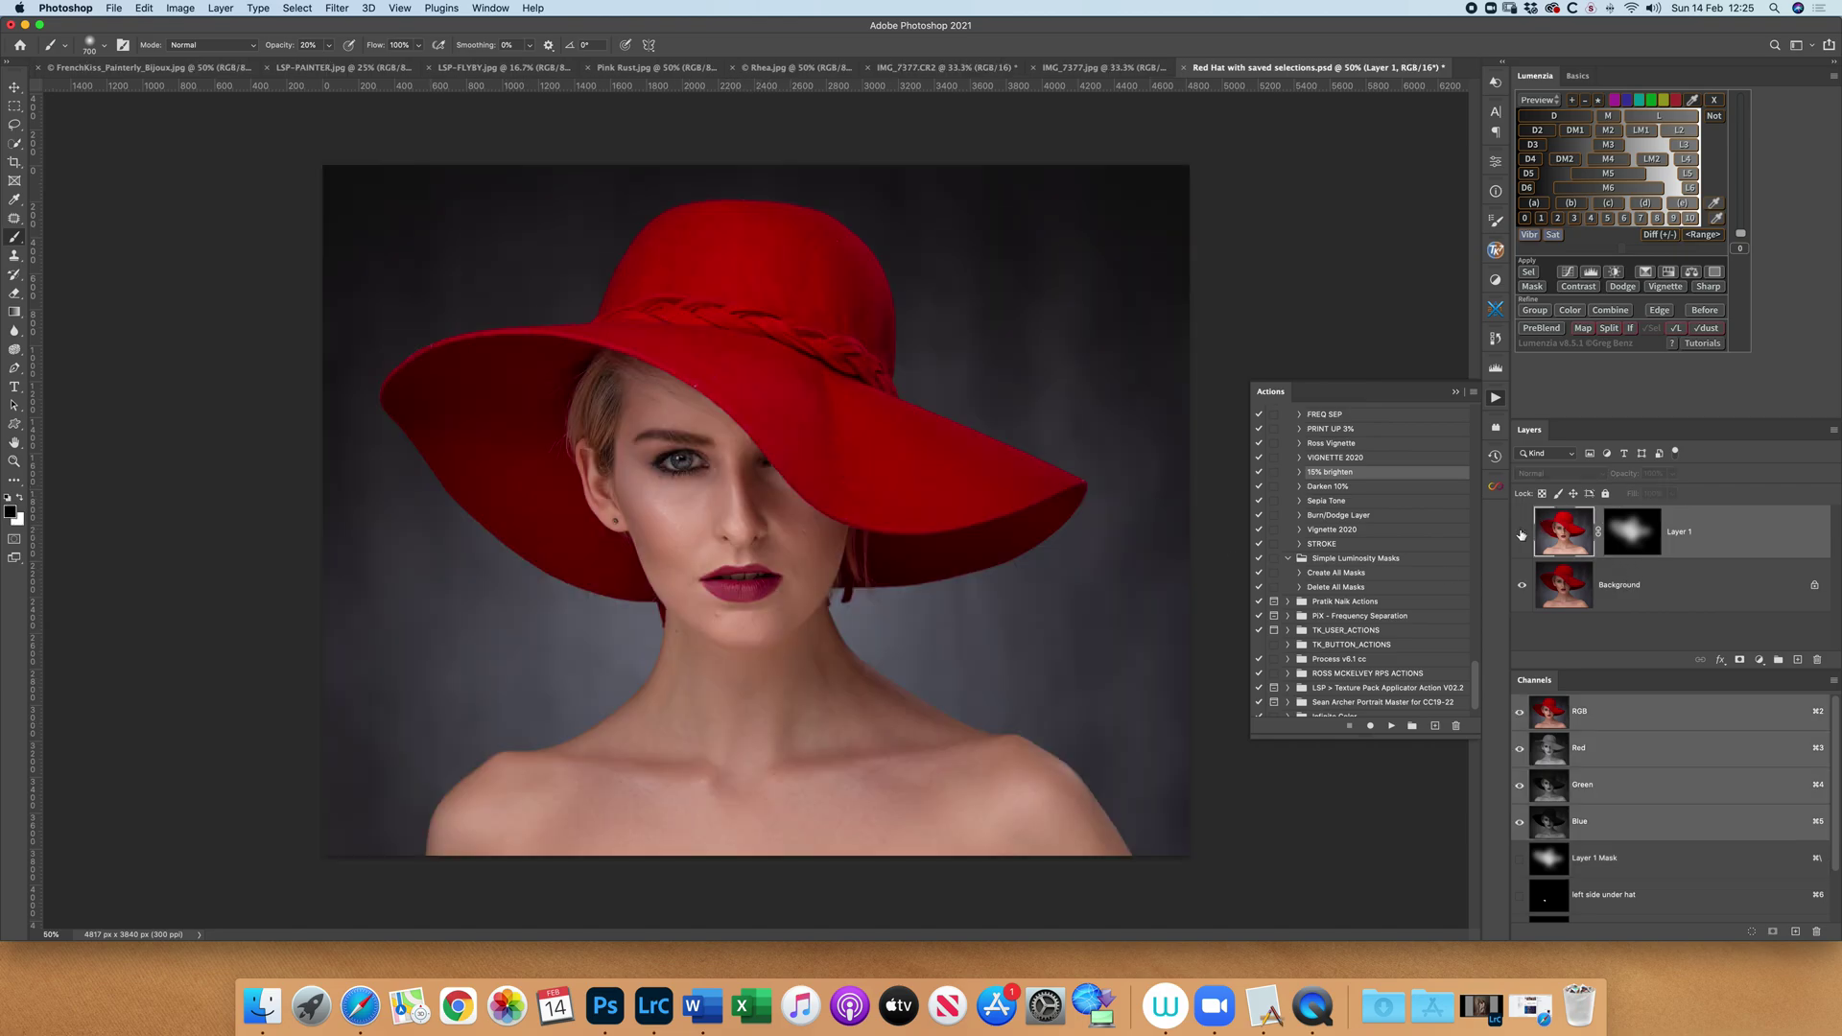
pyautogui.click(1521, 534)
pyautogui.click(1521, 534)
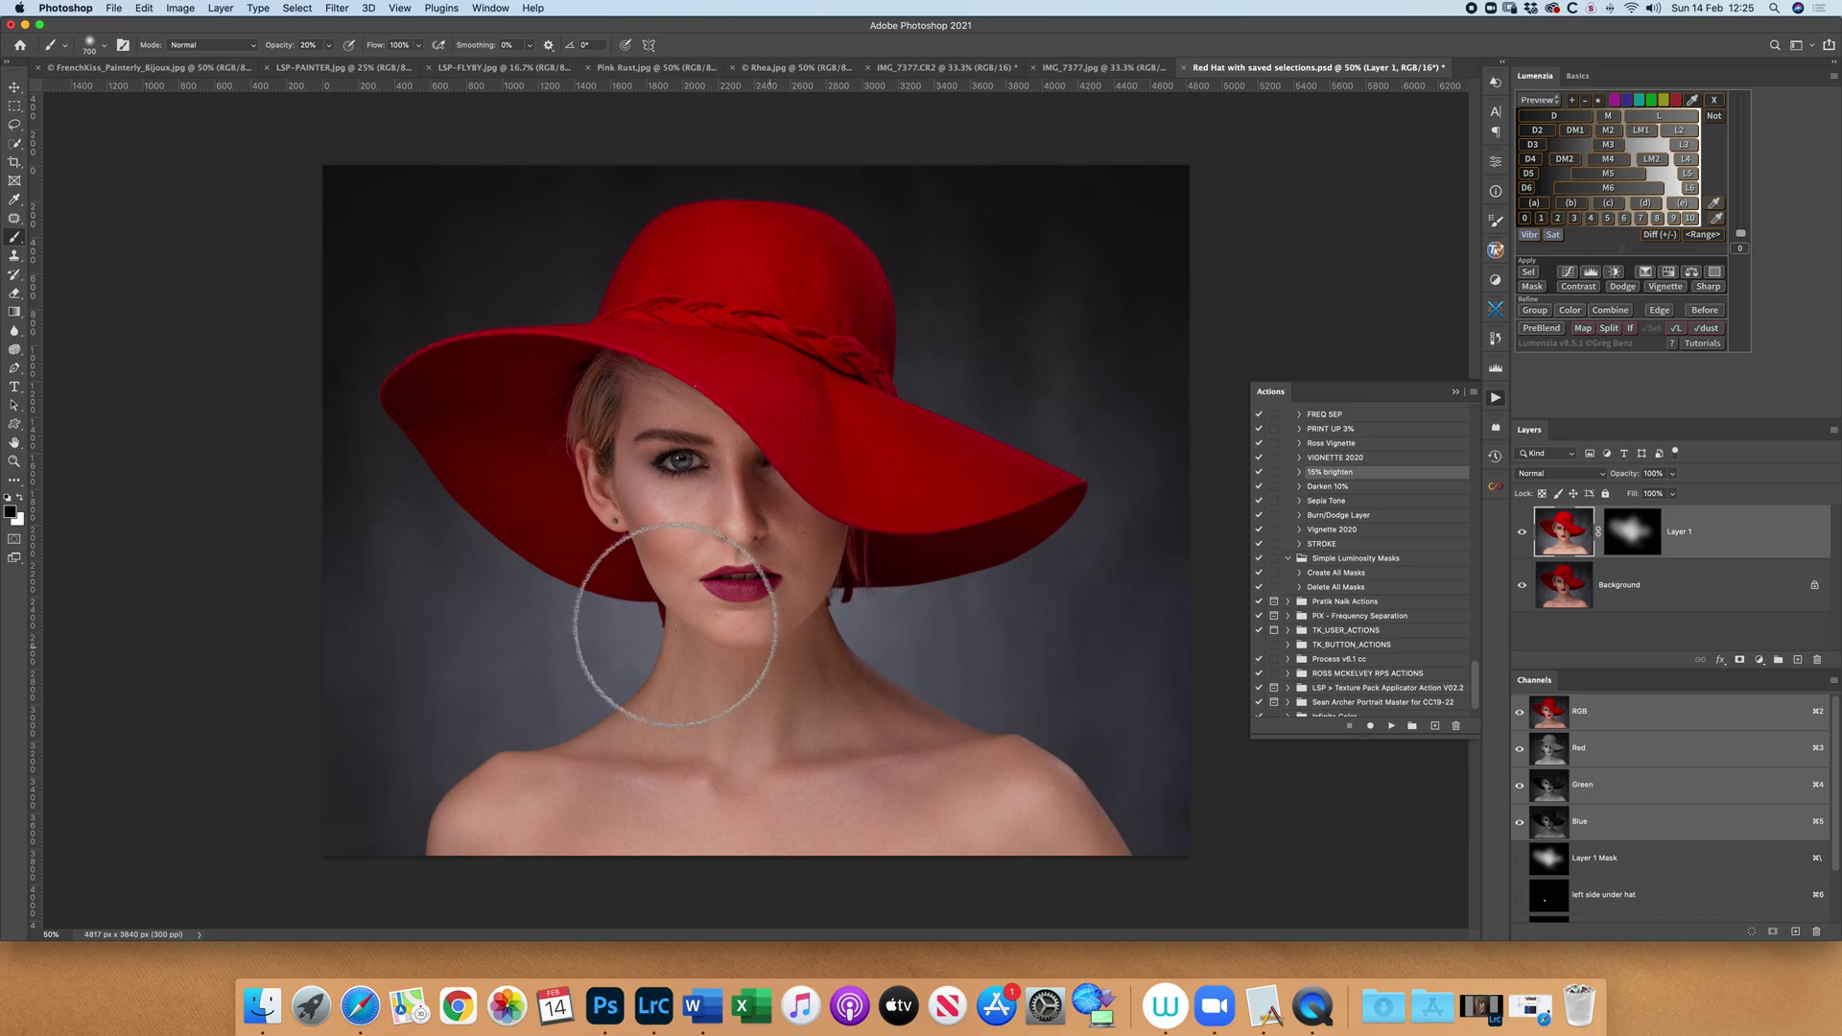
pyautogui.click(1635, 554)
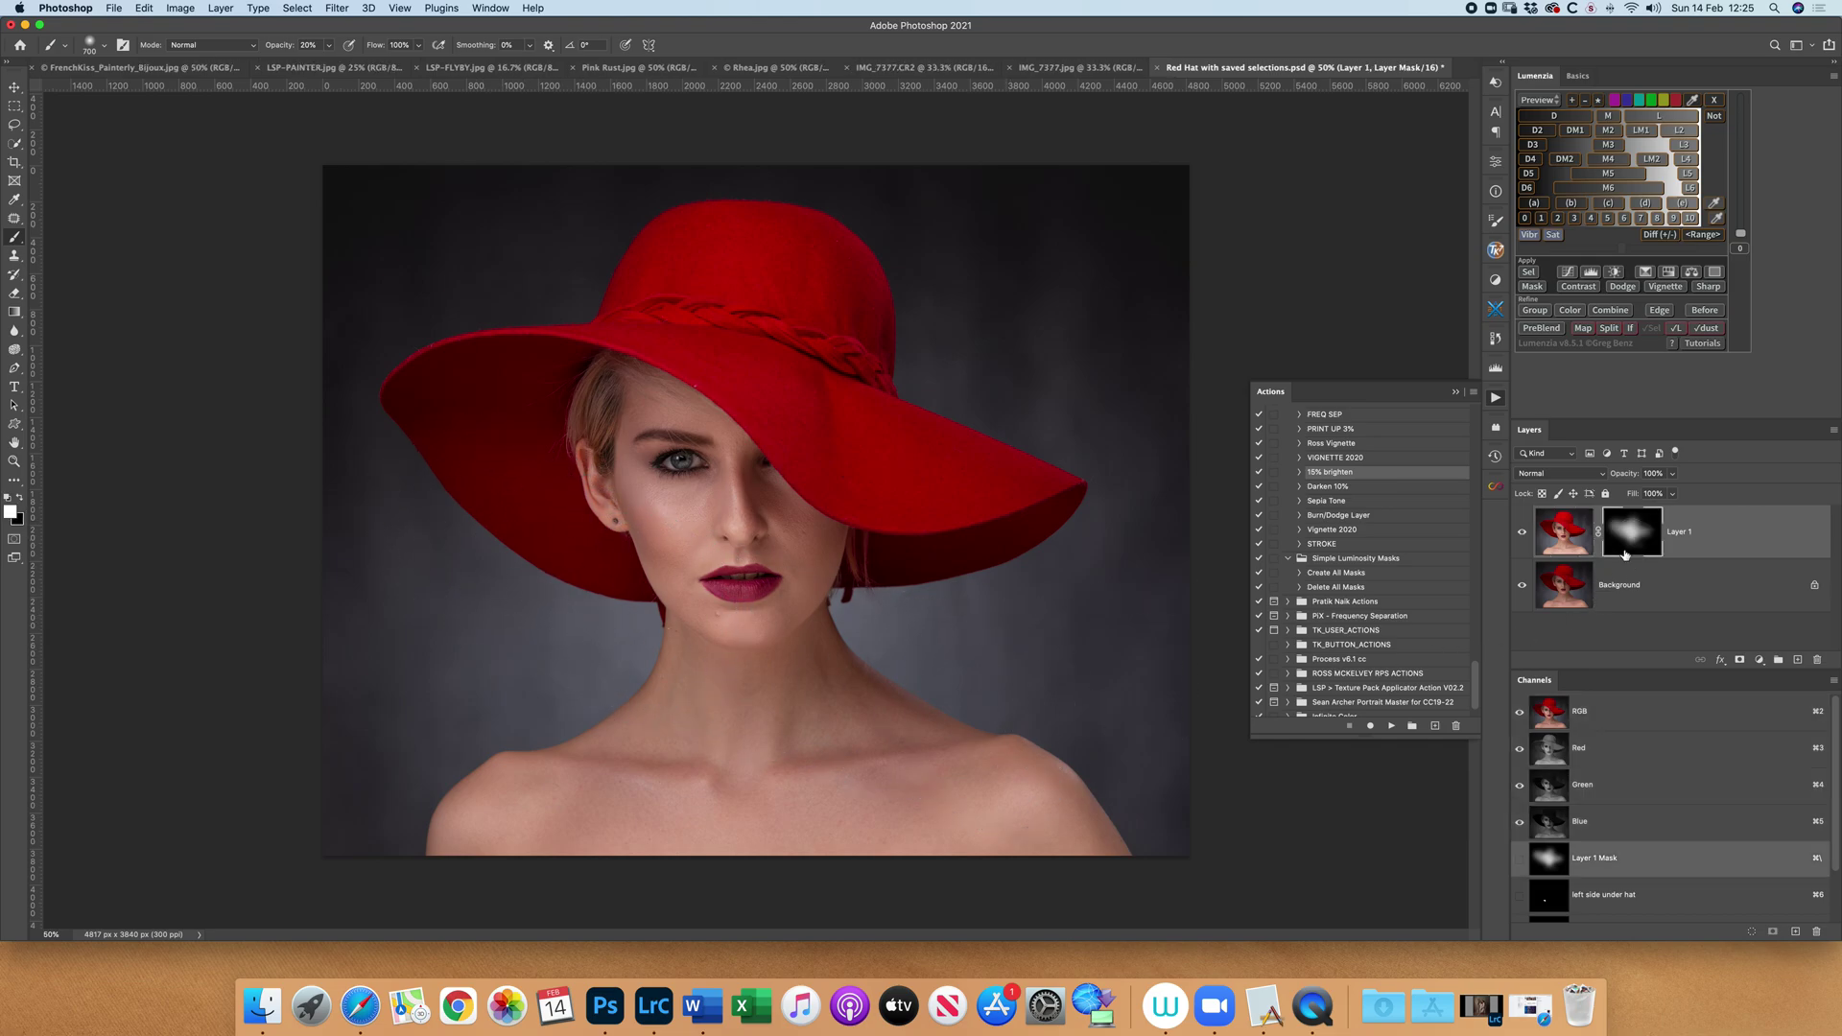
pyautogui.click(337, 8)
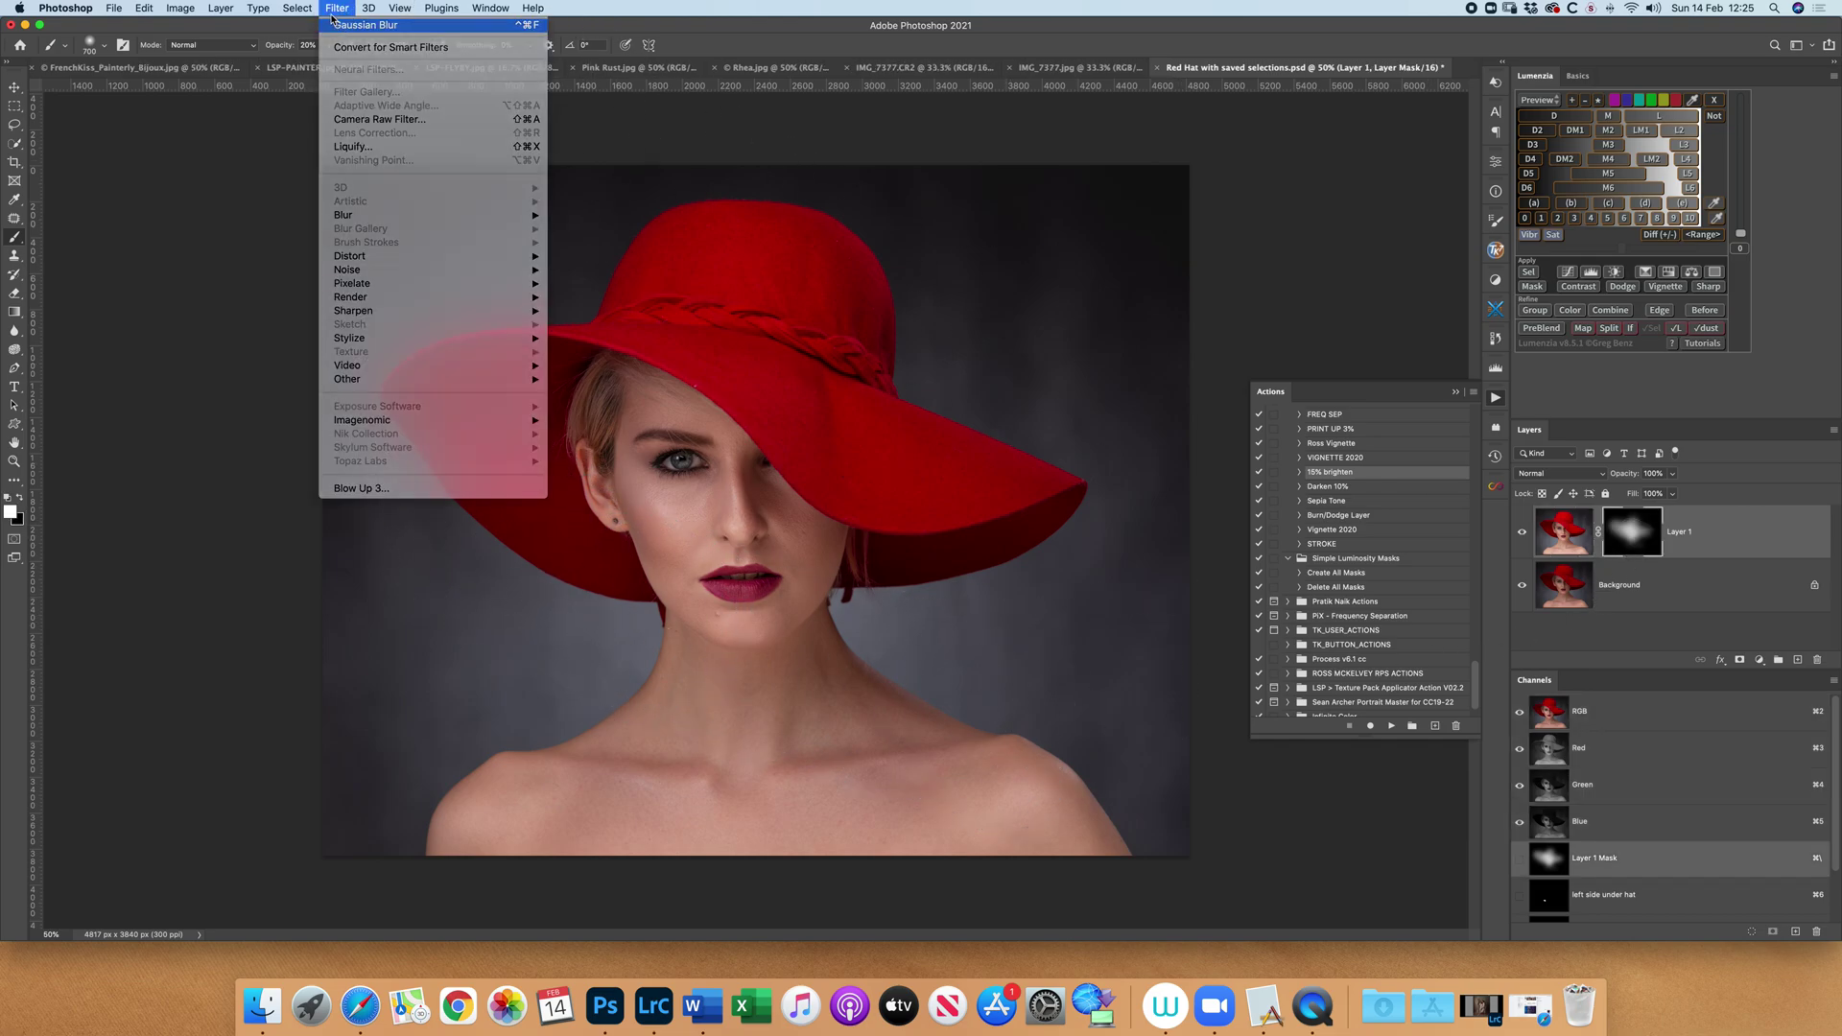
pyautogui.click(337, 7)
pyautogui.click(337, 8)
pyautogui.click(1292, 472)
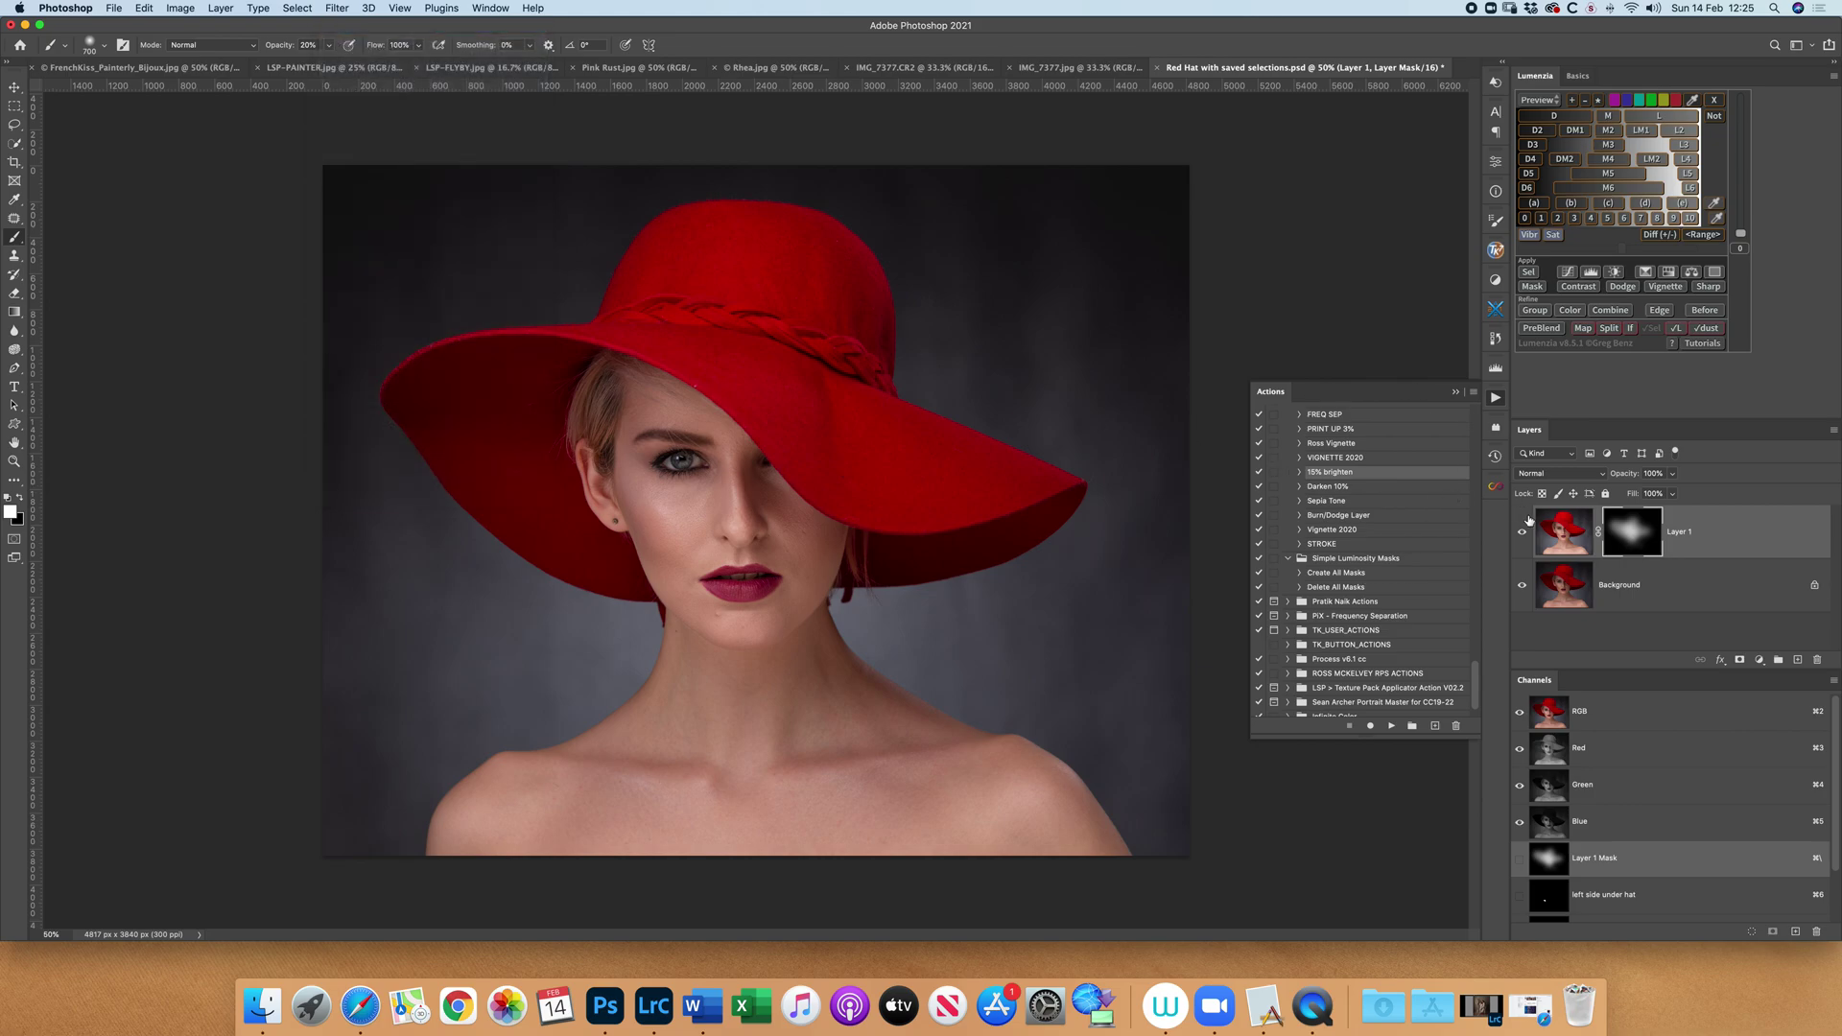
pyautogui.keyDown('alt'); pyautogui.click(1628, 539); pyautogui.keyUp('alt')
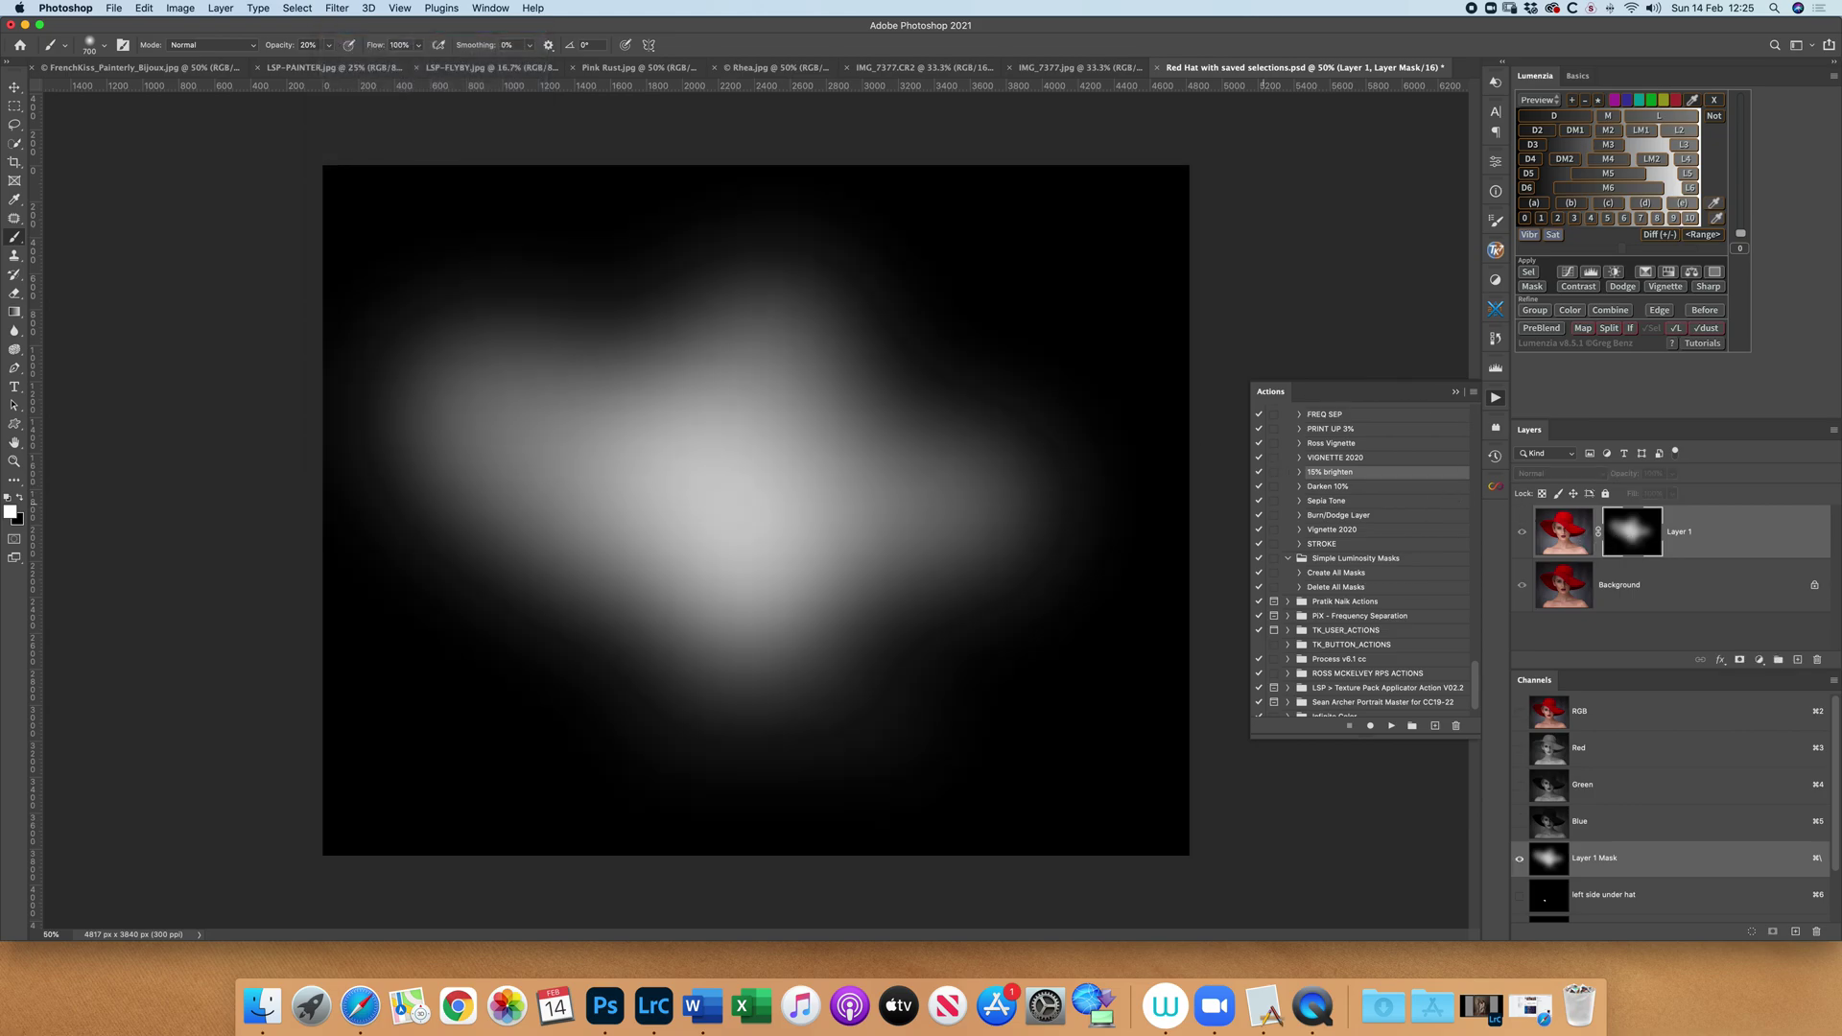
# Strengthen the mask with Levels, moving the white input to 203, and compare the face
pyautogui.click(173, 8)
pyautogui.moveTo(221, 48)
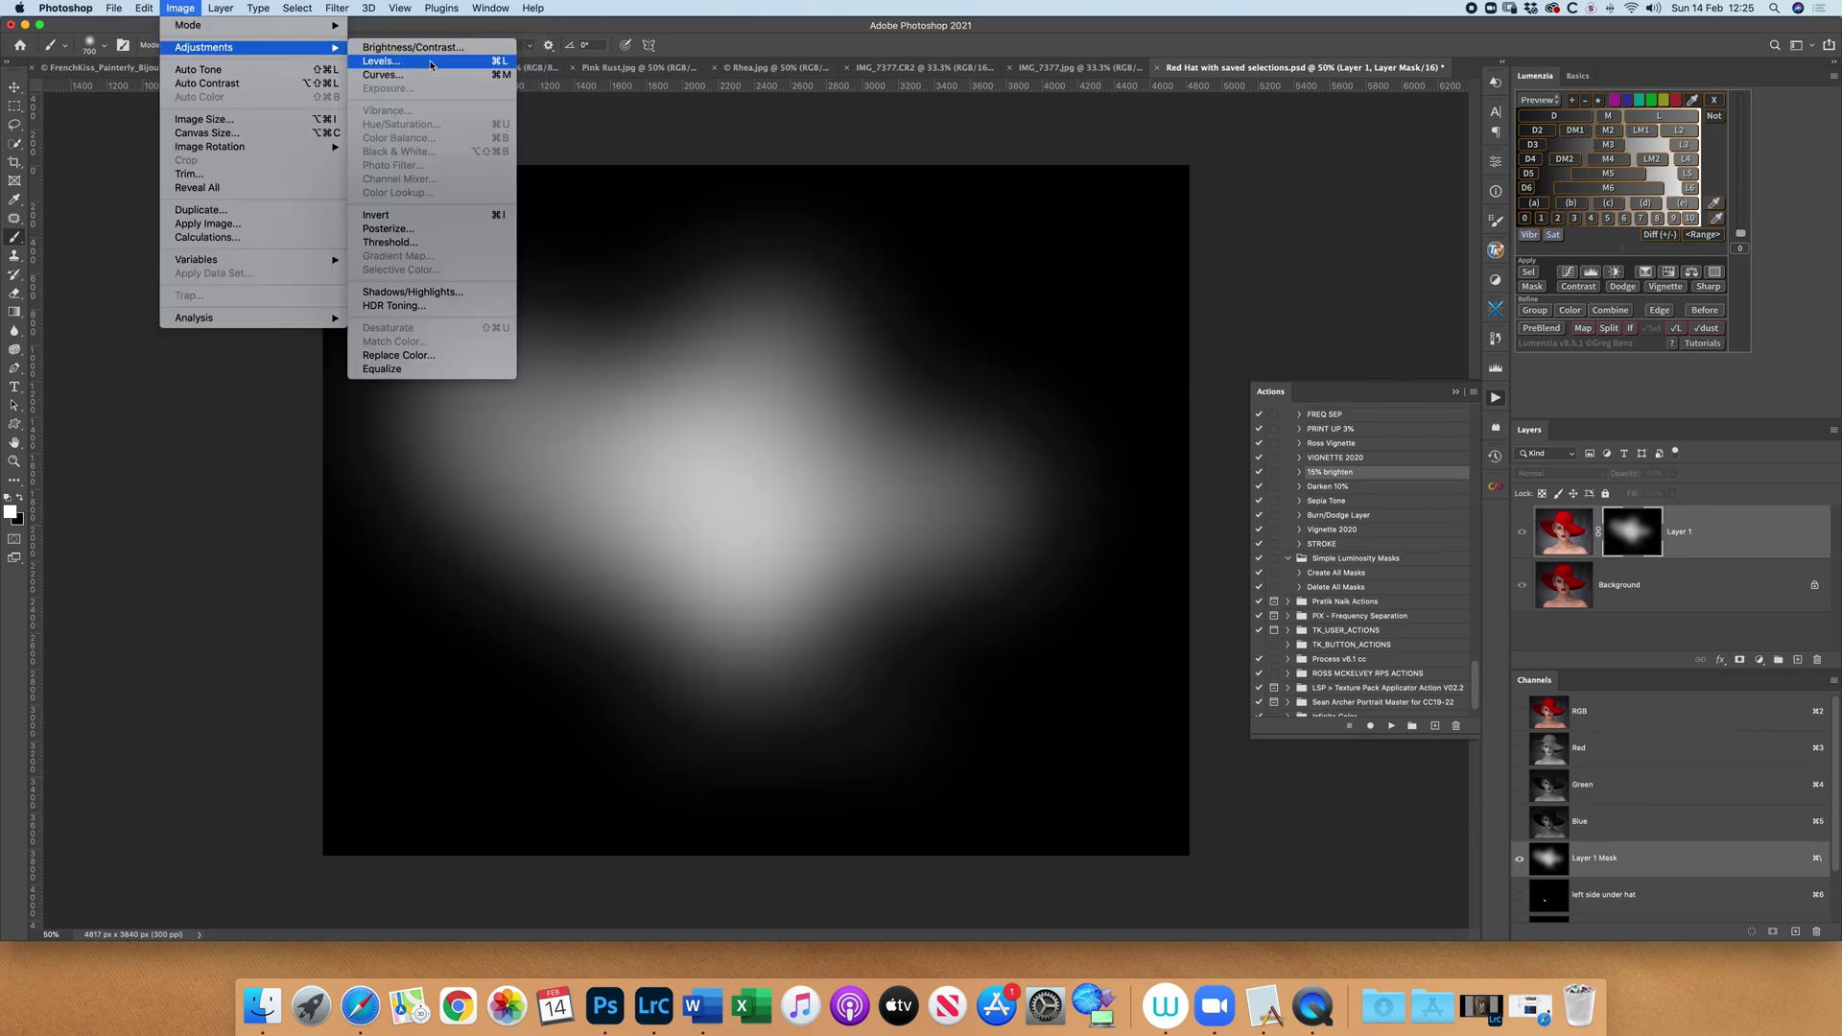
pyautogui.click(427, 70)
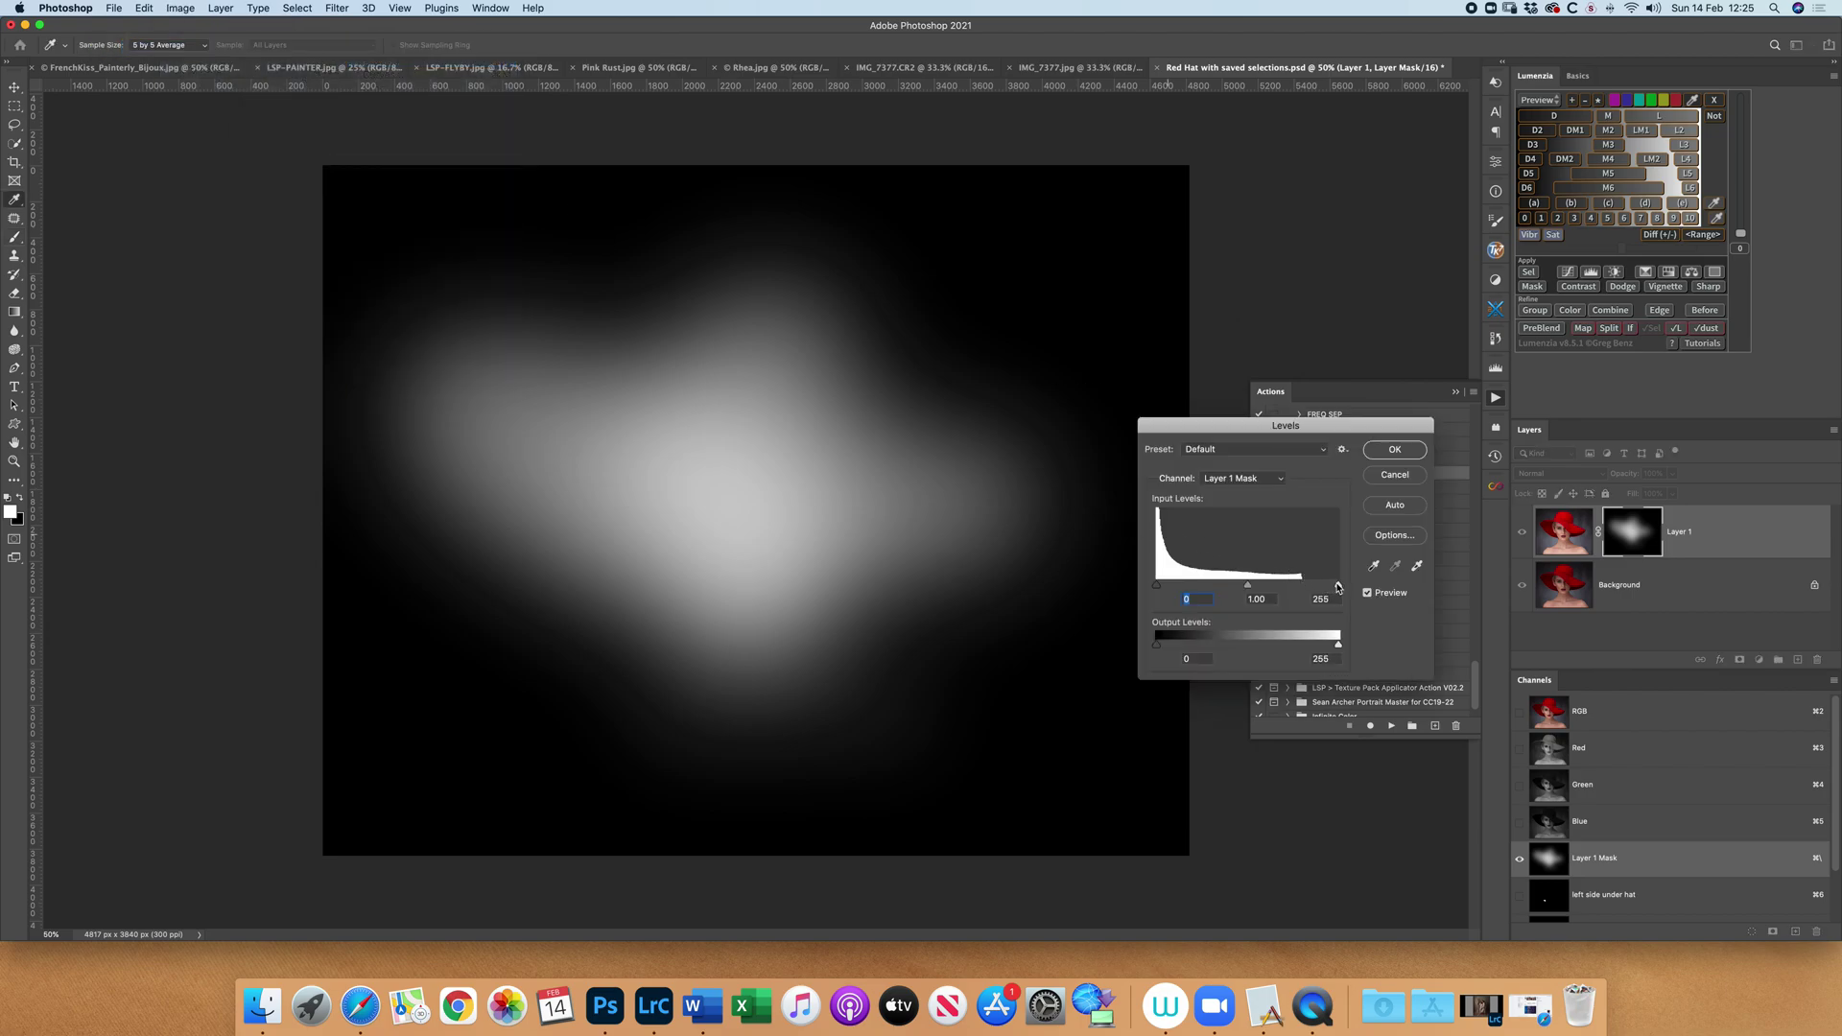
pyautogui.click(1392, 509)
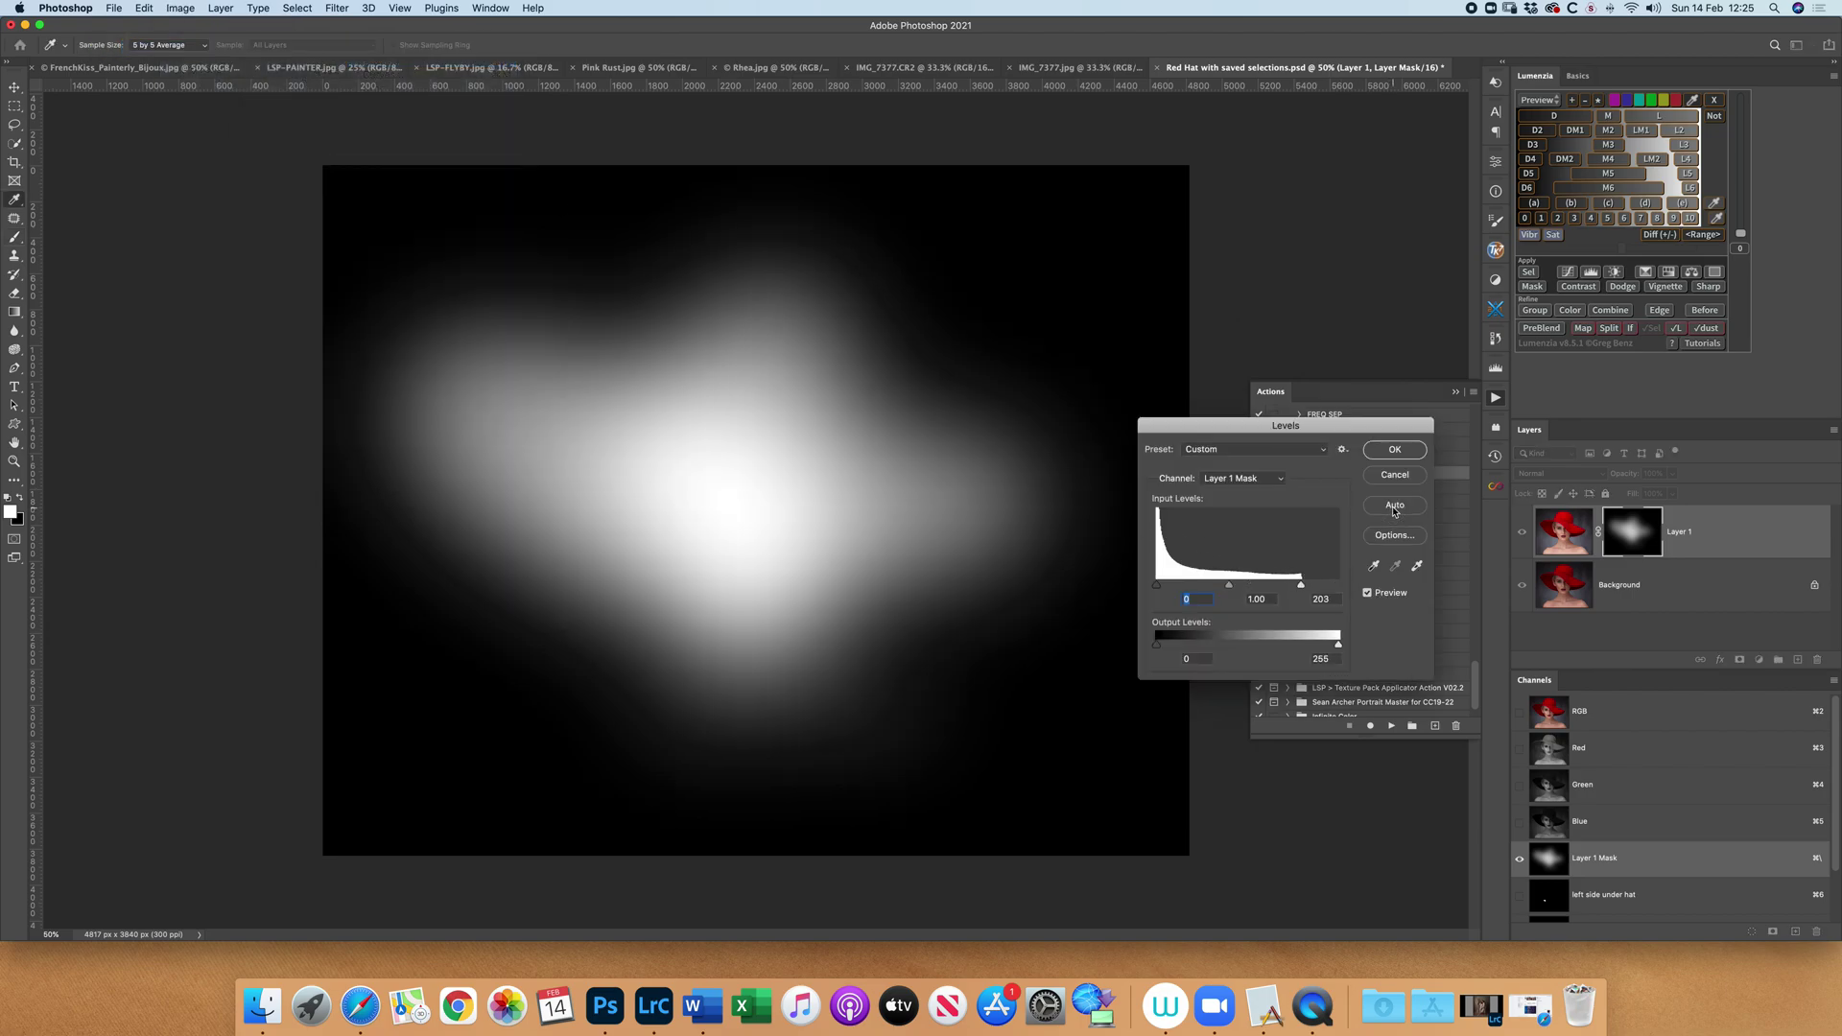
pyautogui.click(1396, 450)
pyautogui.press('b')
pyautogui.click(1539, 528)
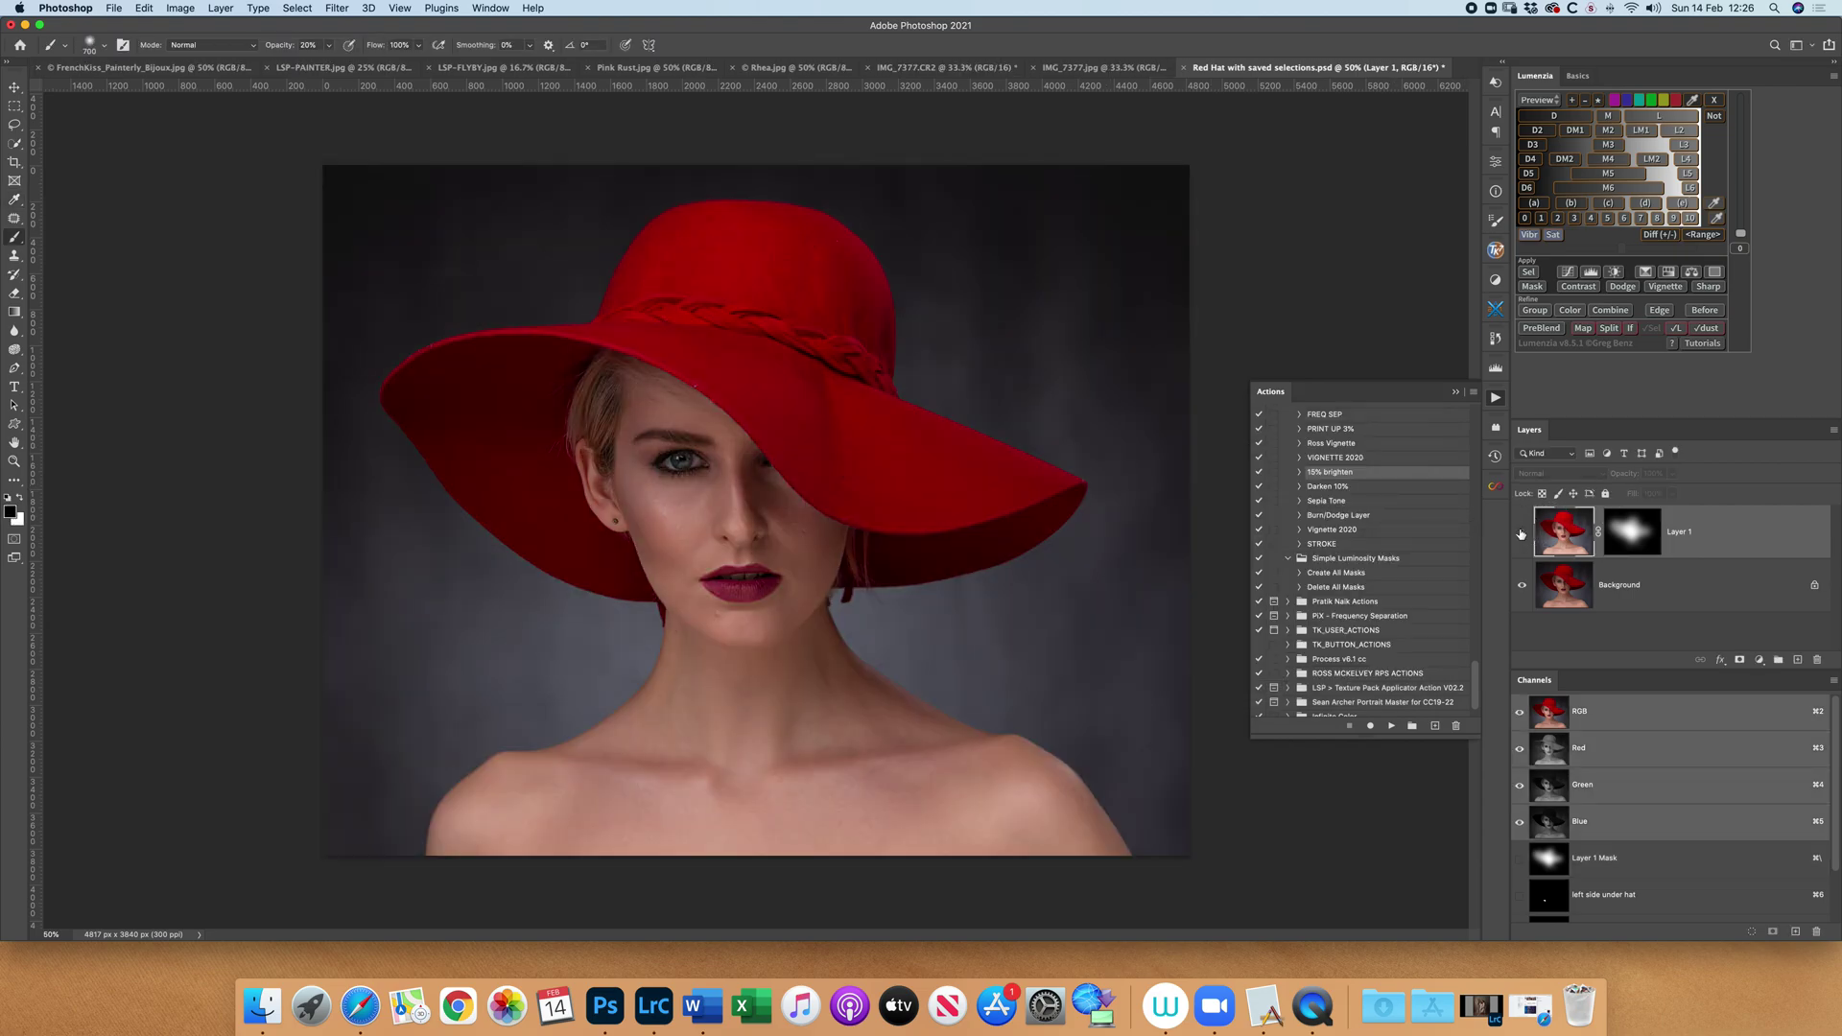
pyautogui.click(1521, 533)
pyautogui.click(1521, 532)
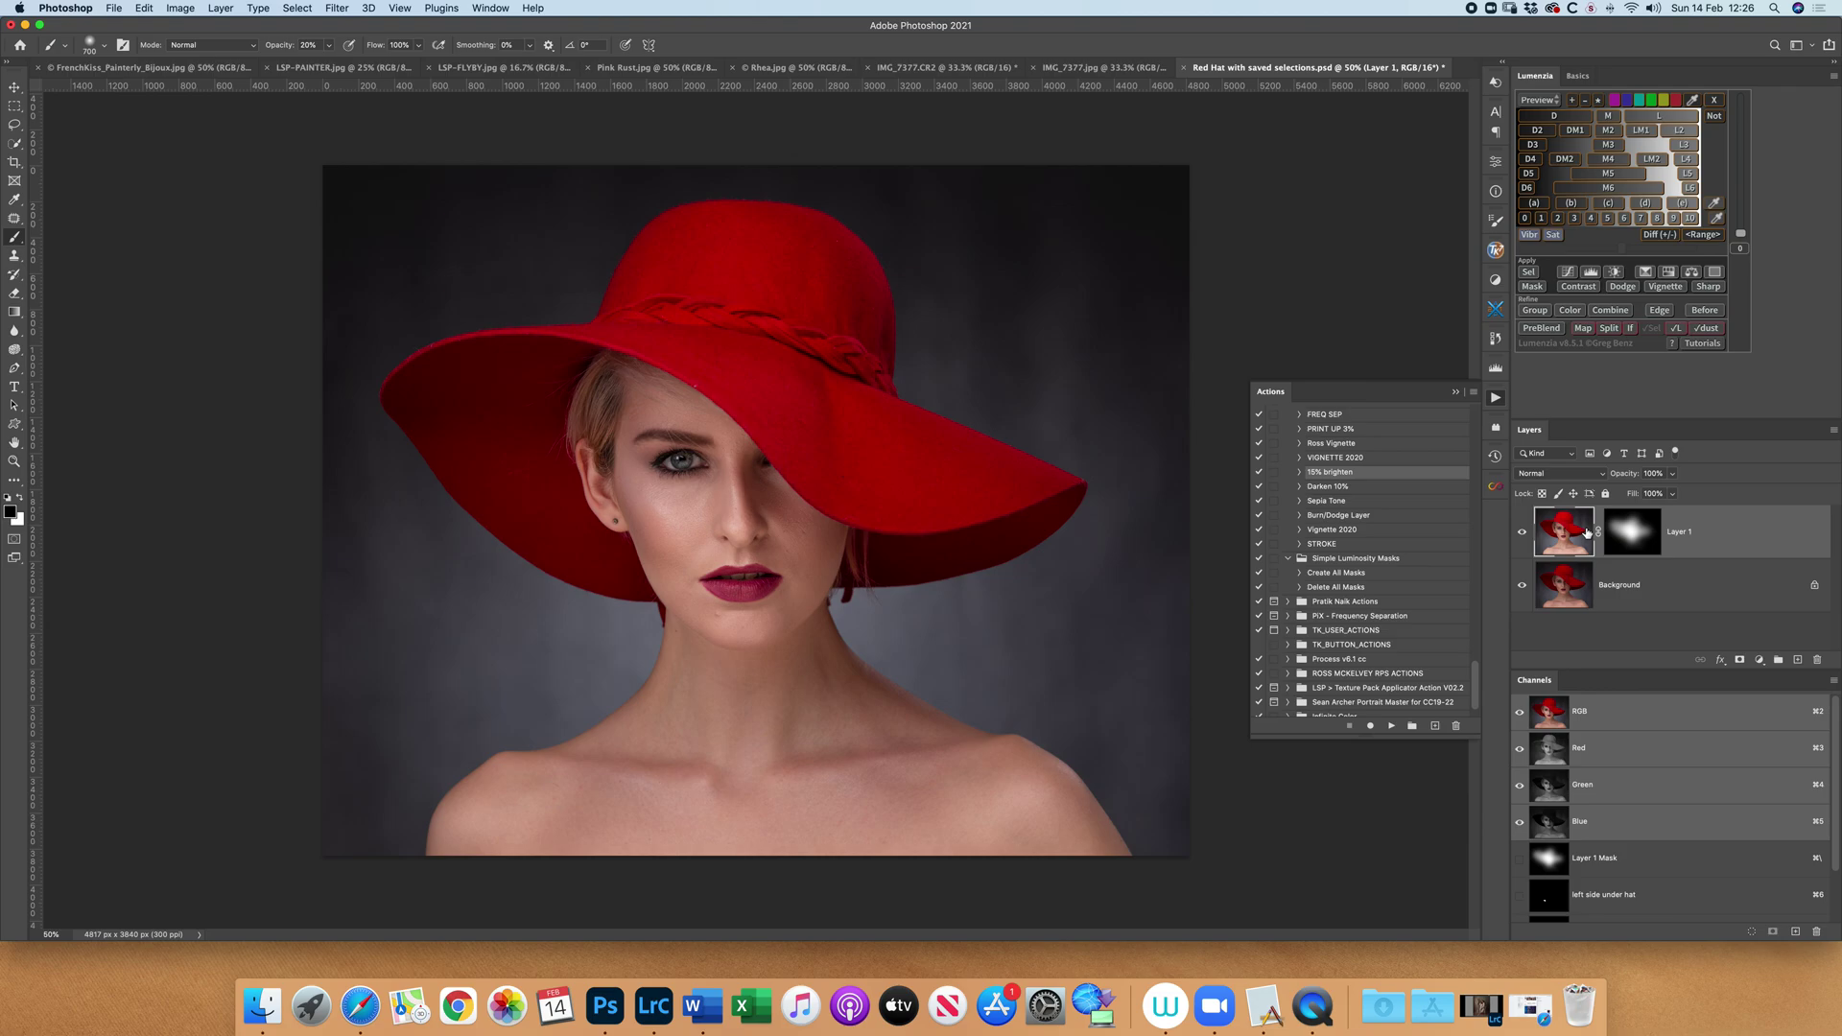
# Lower Layer 1 to 70% opacity and merge it down into the Background
pyautogui.press('v')
pyautogui.press('7')
pyautogui.click(1522, 532)
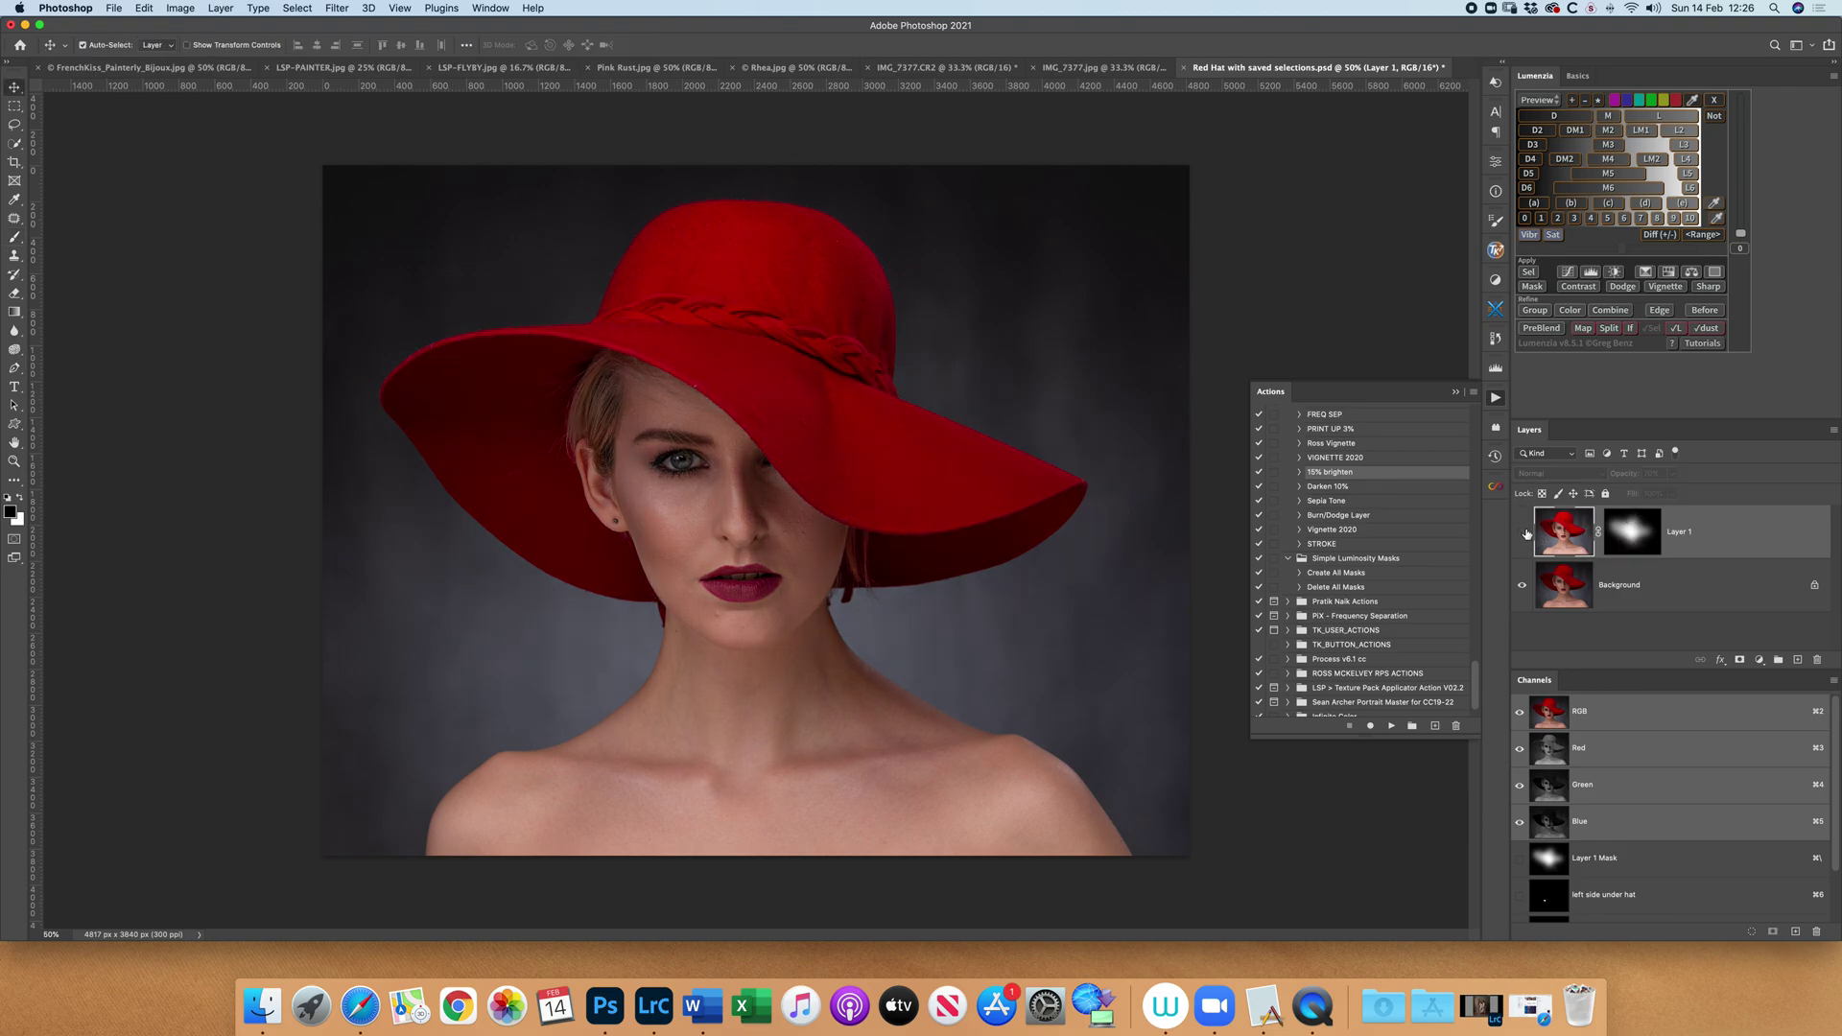
pyautogui.click(1522, 532)
pyautogui.click(1836, 431)
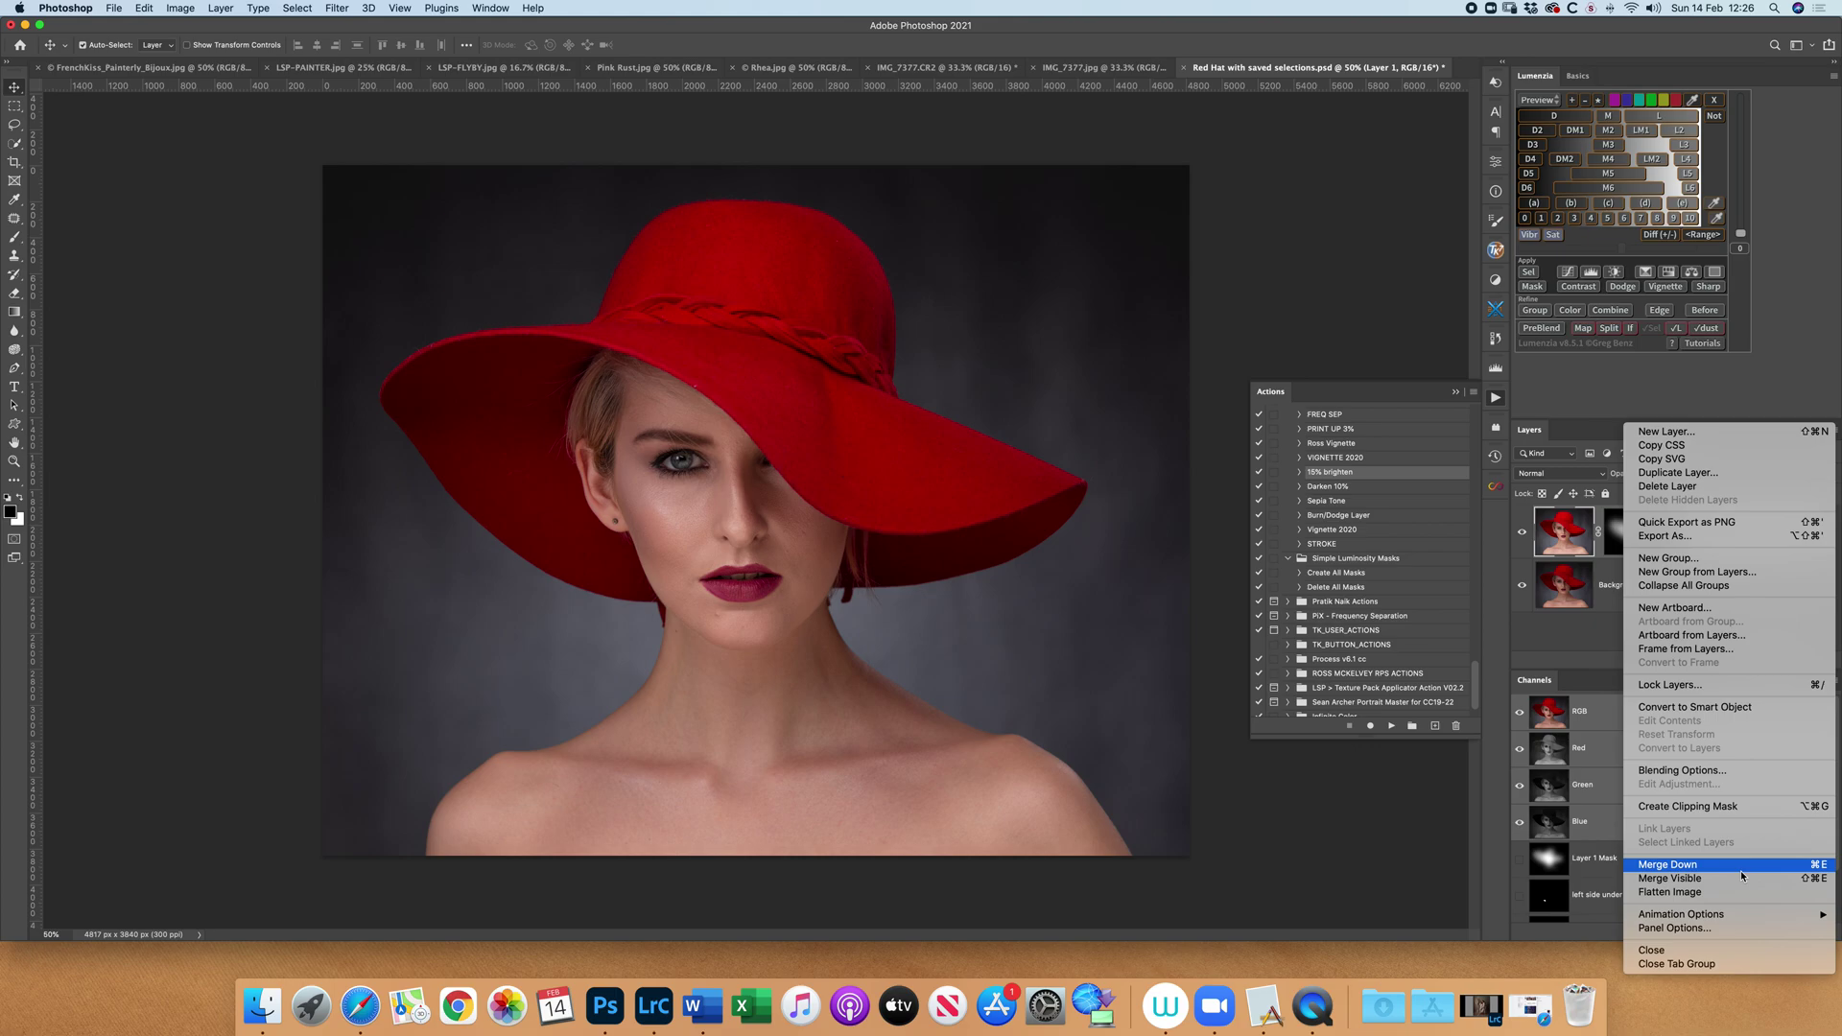
pyautogui.click(1617, 640)
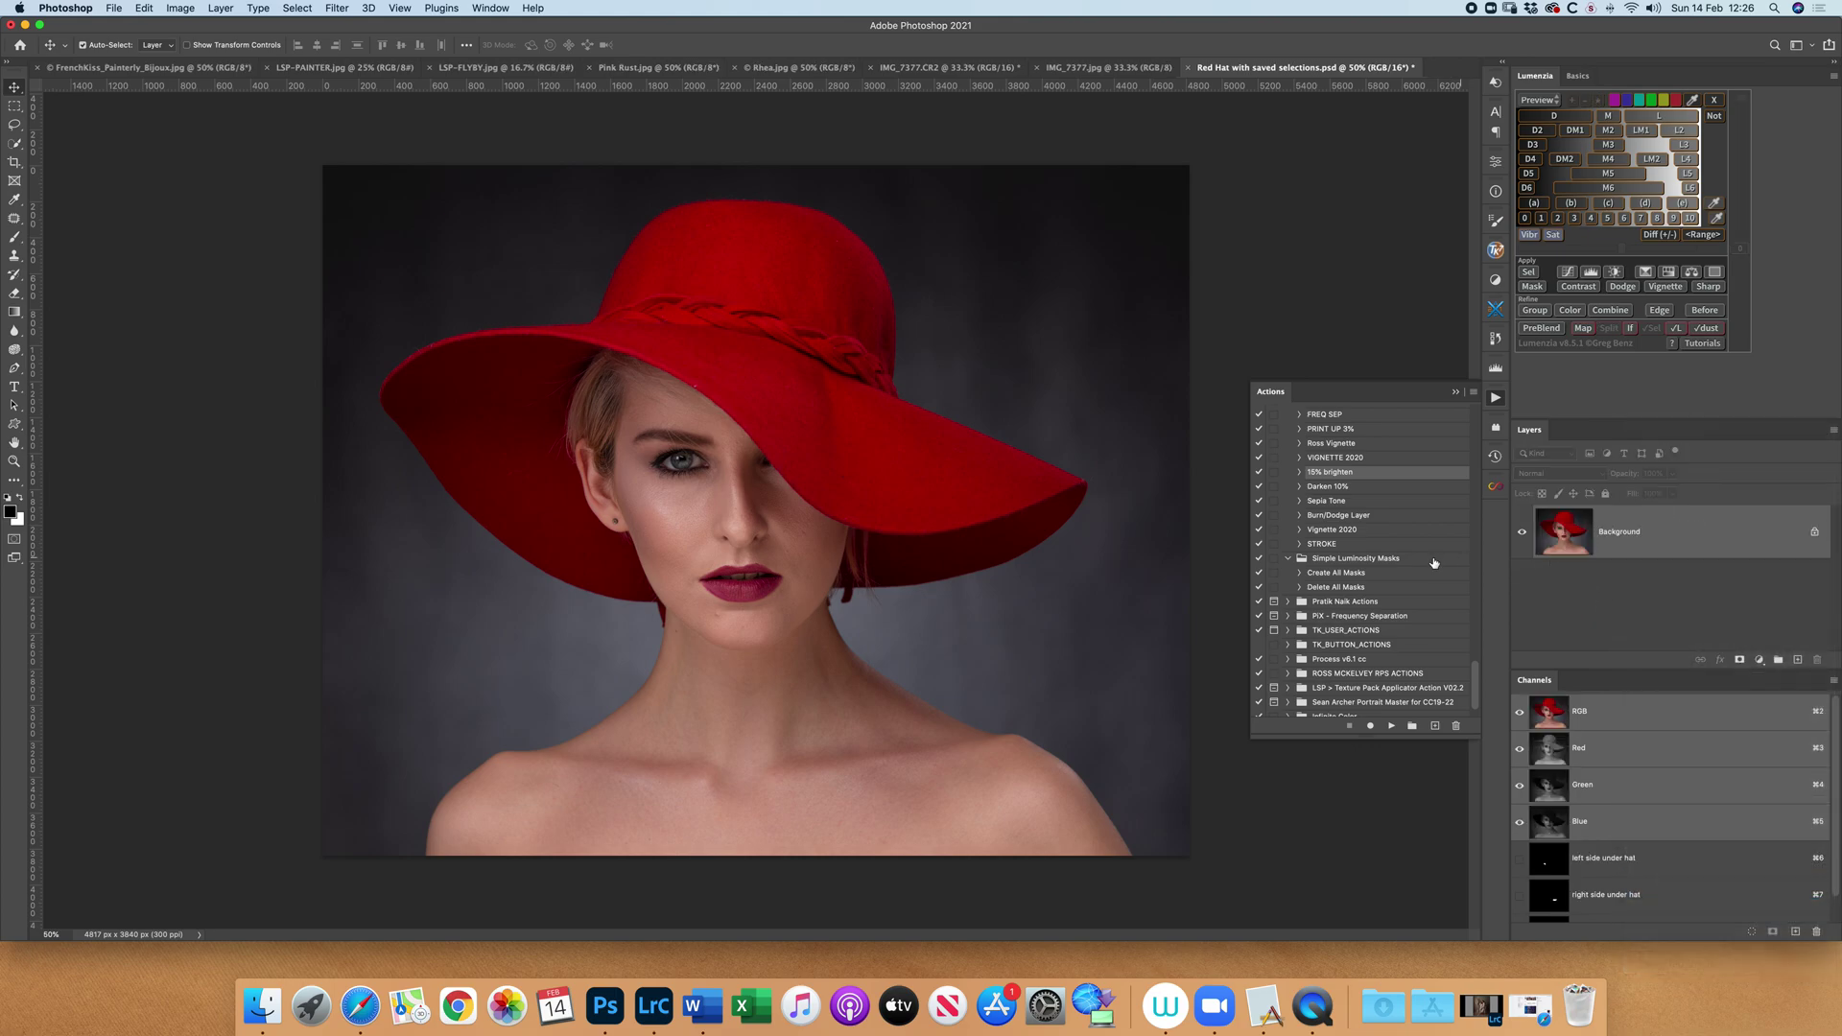
# Play the Darken 10% action and toggle its black mask off and on to preview the darkening
pyautogui.click(1332, 488)
pyautogui.click(1392, 727)
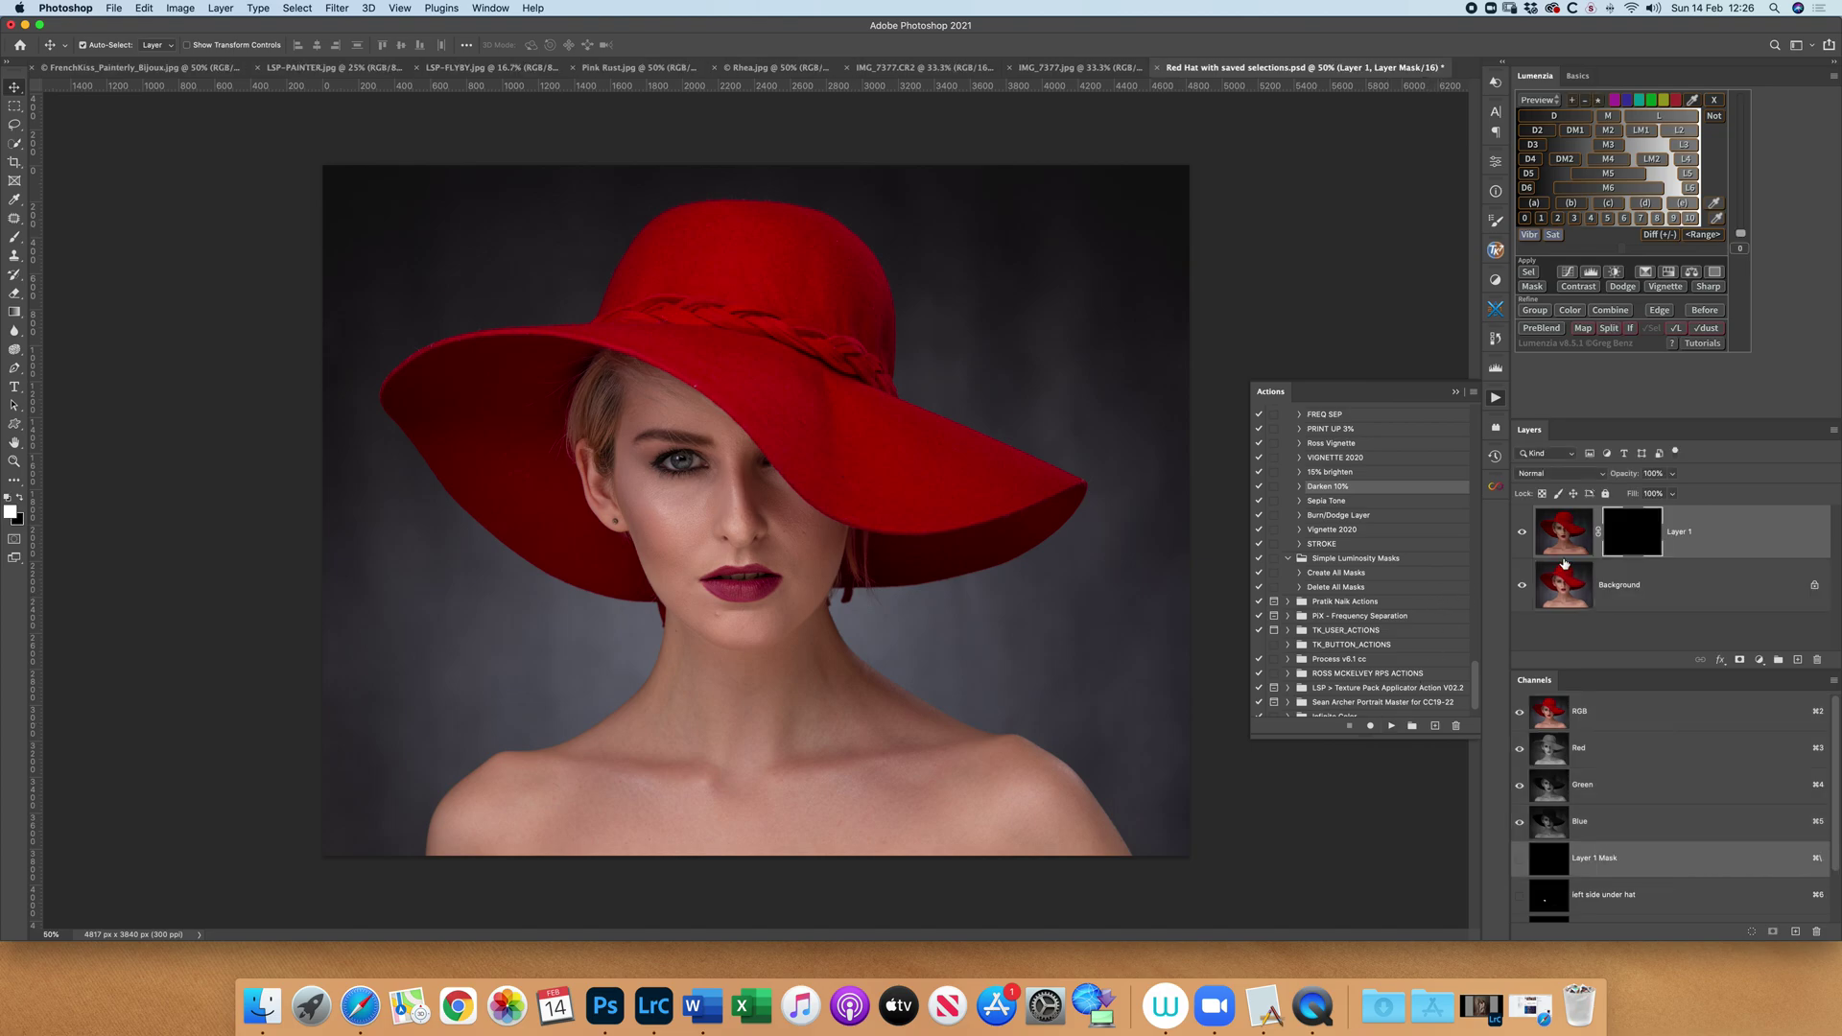
pyautogui.keyDown('shift'); pyautogui.click(1625, 535); pyautogui.keyUp('shift')
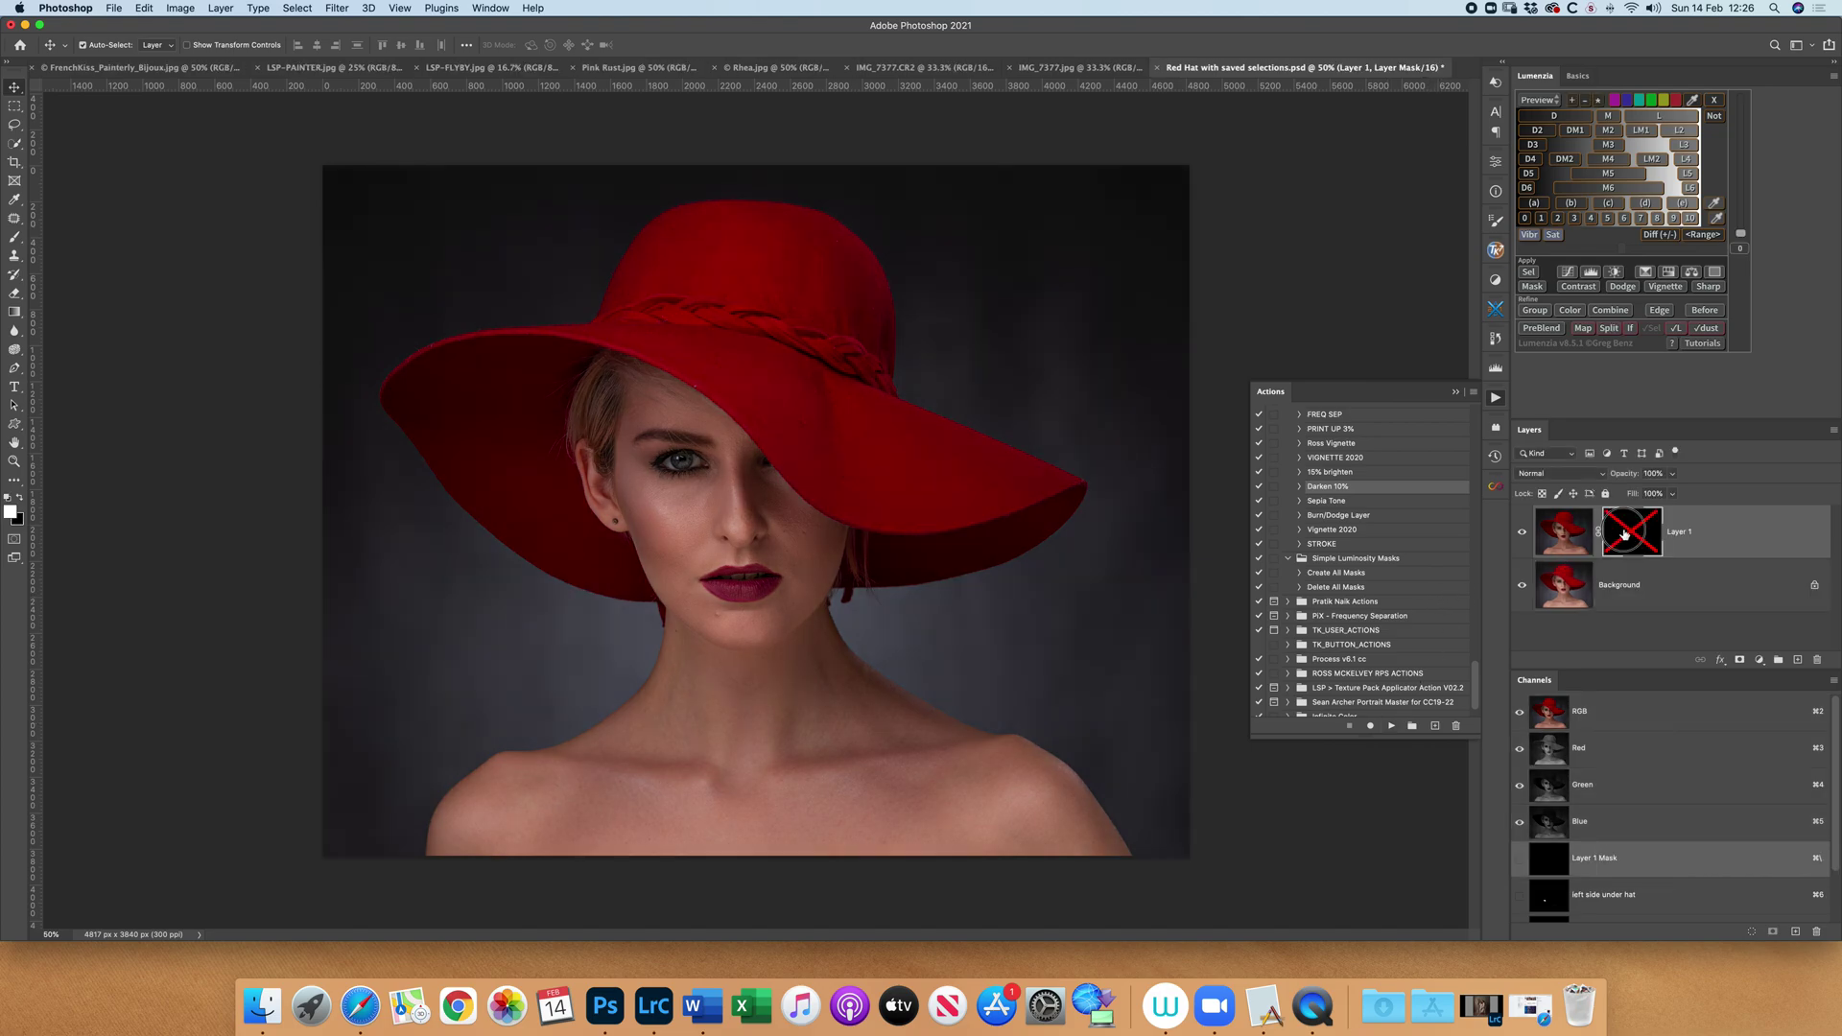
pyautogui.keyDown('shift'); pyautogui.click(1625, 535); pyautogui.keyUp('shift')
pyautogui.keyDown('shift'); pyautogui.click(1625, 534); pyautogui.keyUp('shift')
pyautogui.keyDown('shift'); pyautogui.click(1624, 535); pyautogui.keyUp('shift')
pyautogui.keyDown('shift'); pyautogui.click(1625, 534); pyautogui.keyUp('shift')
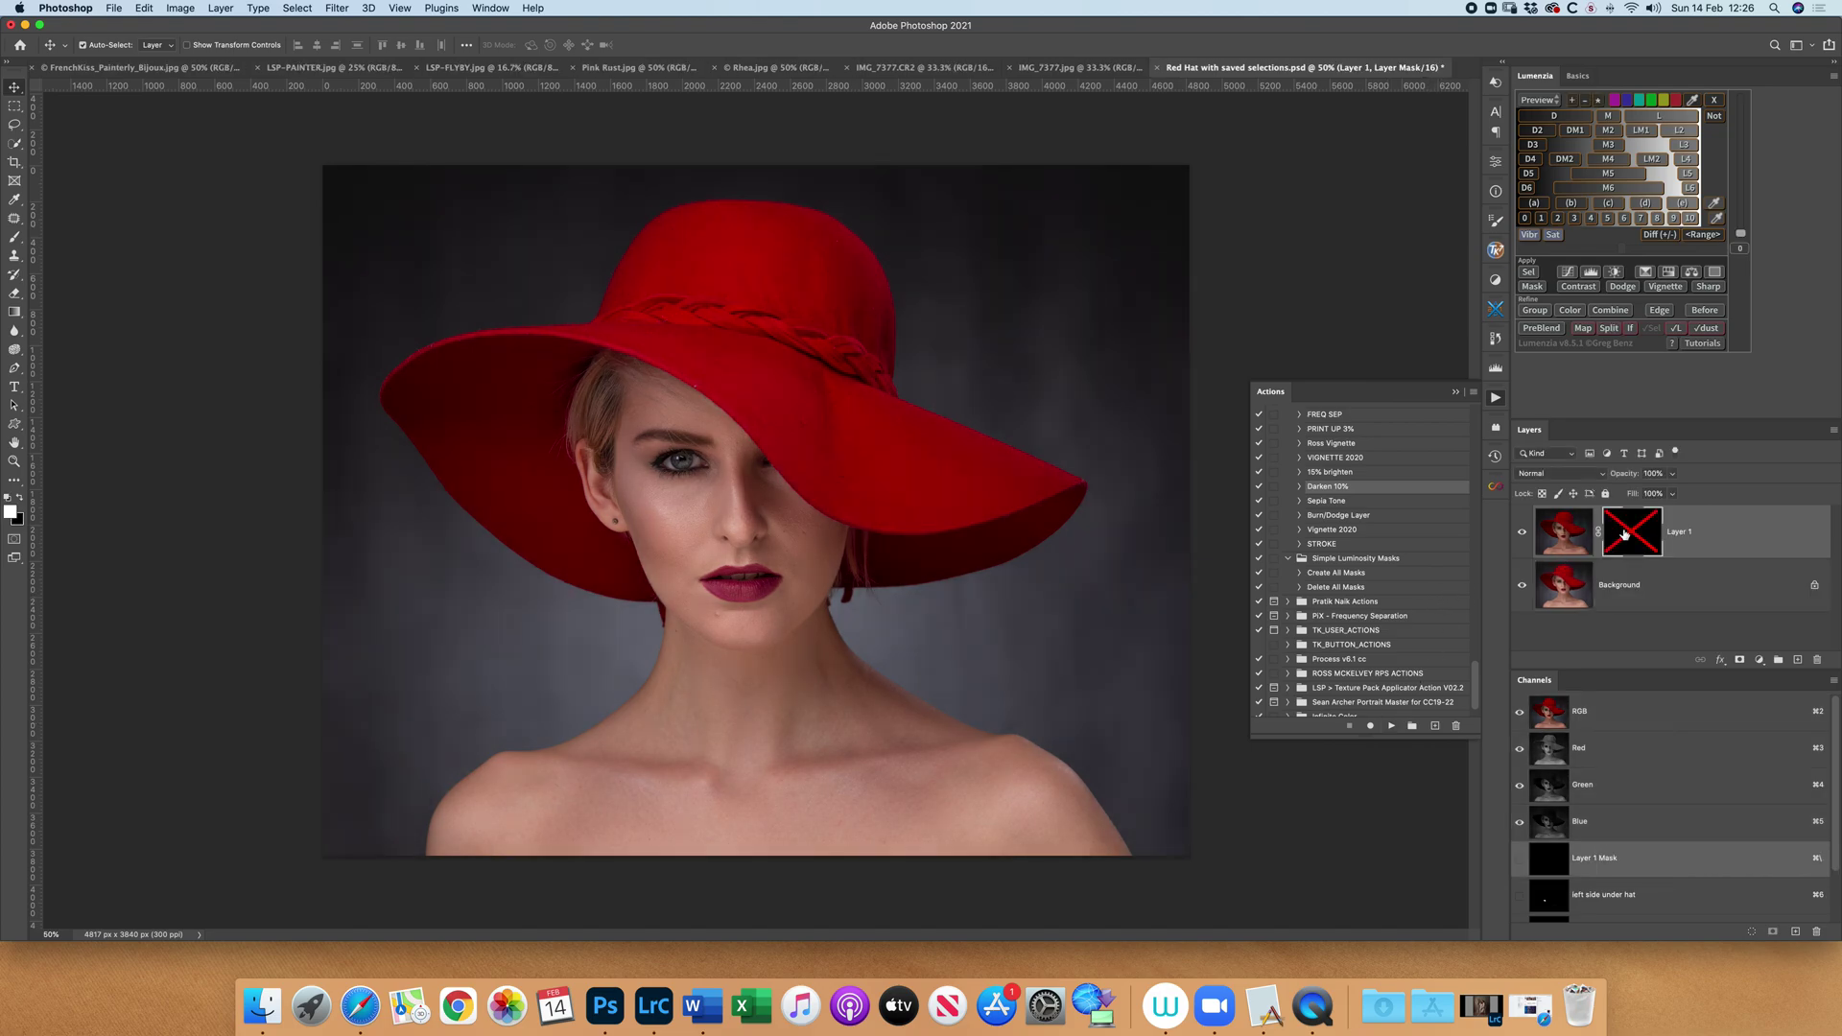
pyautogui.keyDown('shift'); pyautogui.click(1624, 535); pyautogui.keyUp('shift')
pyautogui.keyDown('shift'); pyautogui.click(1624, 534); pyautogui.keyUp('shift')
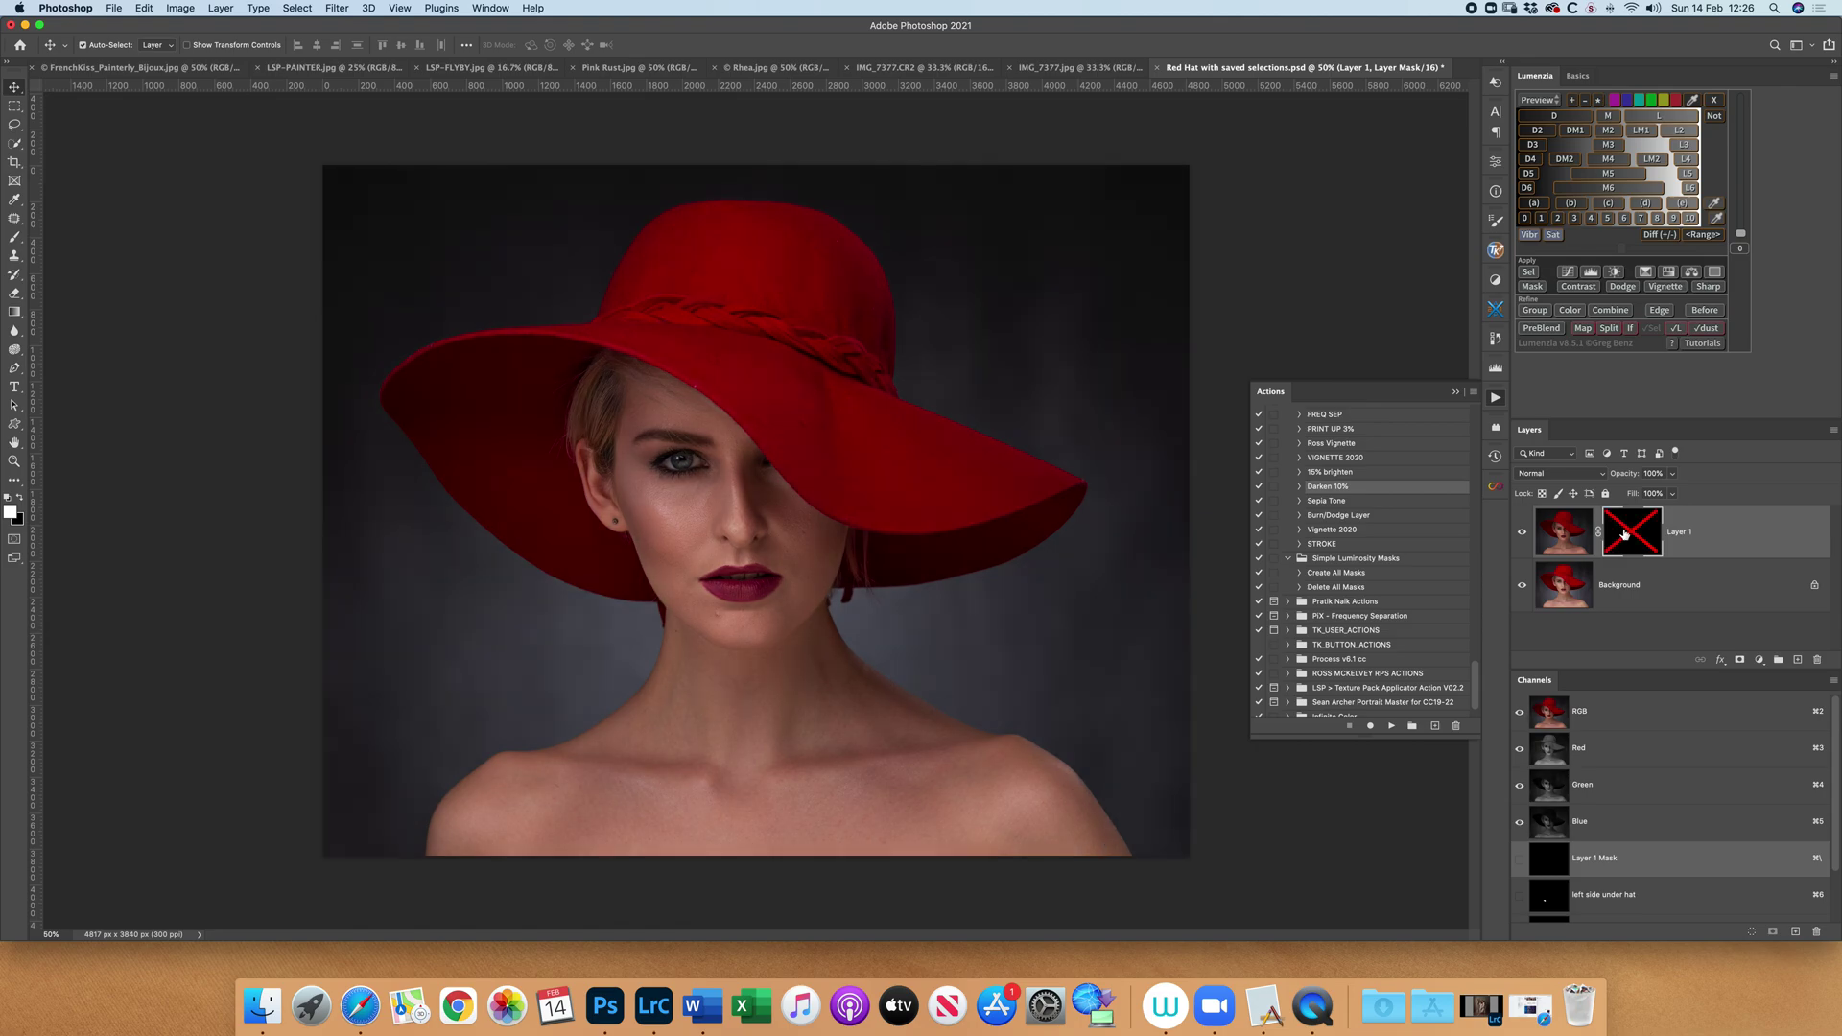
pyautogui.keyDown('shift'); pyautogui.click(1625, 535); pyautogui.keyUp('shift')
pyautogui.keyDown('shift'); pyautogui.click(1625, 534); pyautogui.keyUp('shift')
pyautogui.keyDown('shift'); pyautogui.click(1624, 534); pyautogui.keyUp('shift')
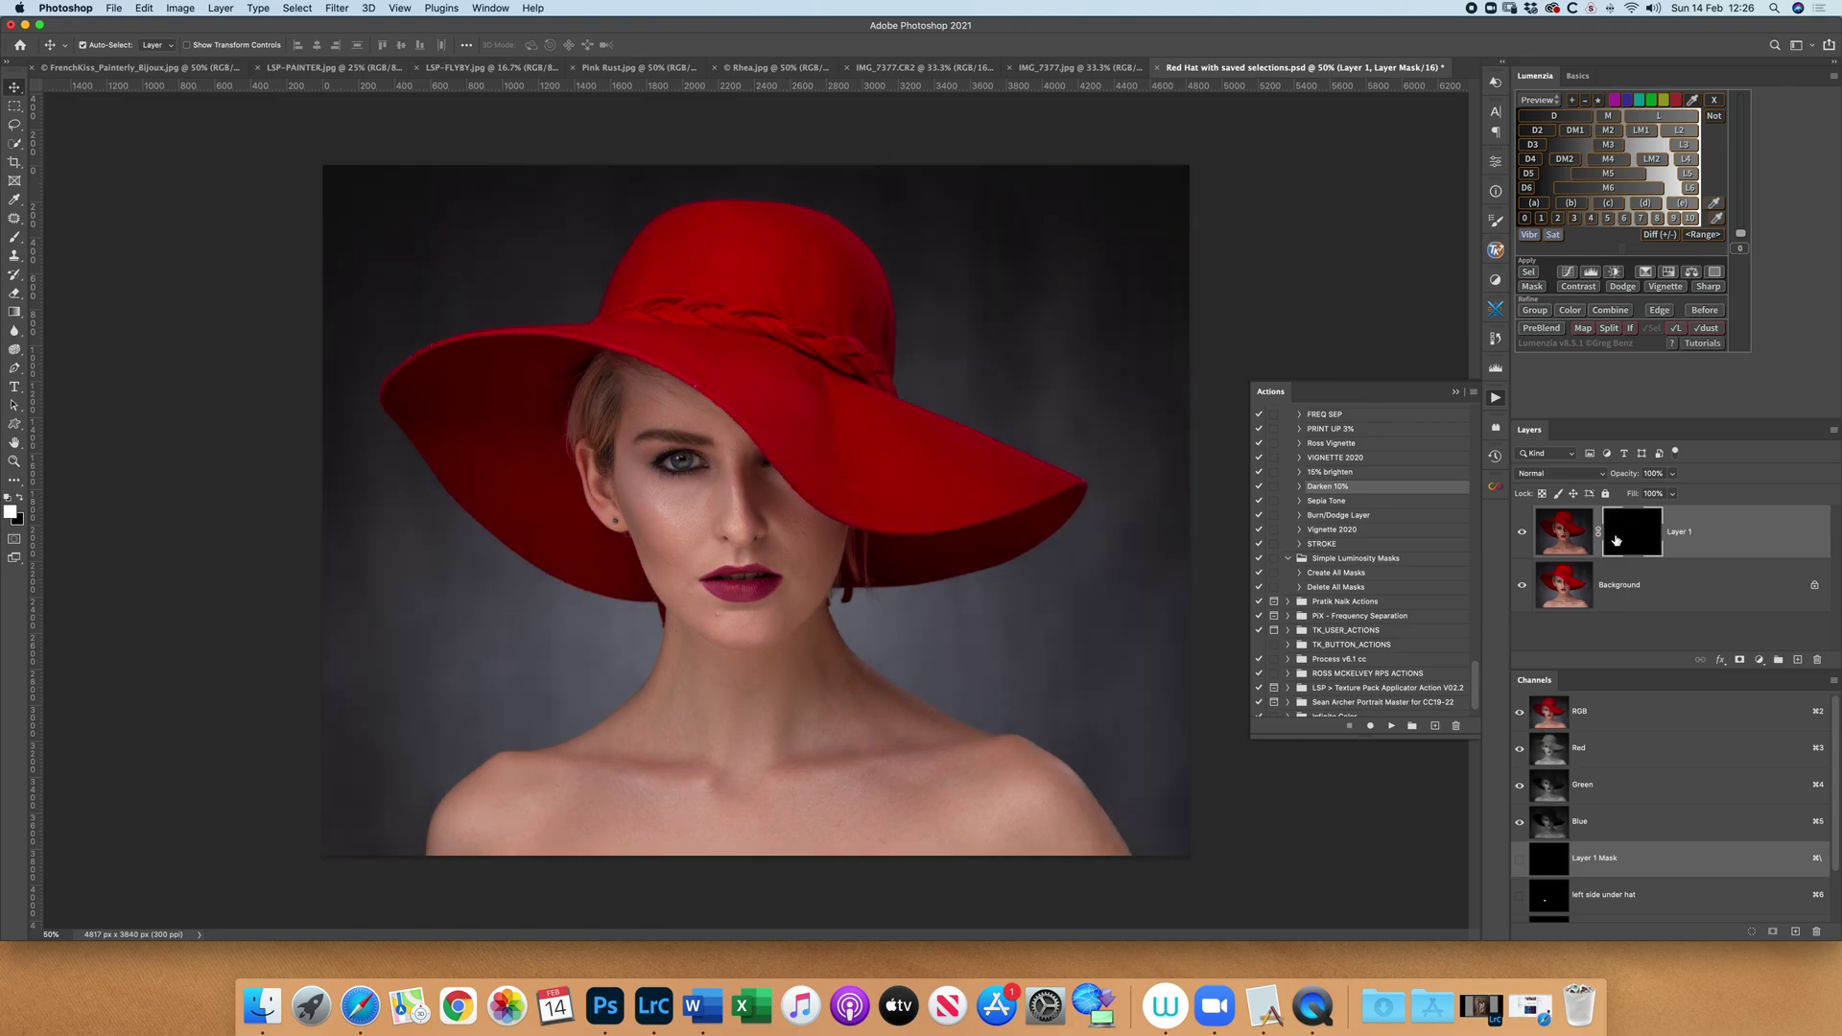
pyautogui.press('b')
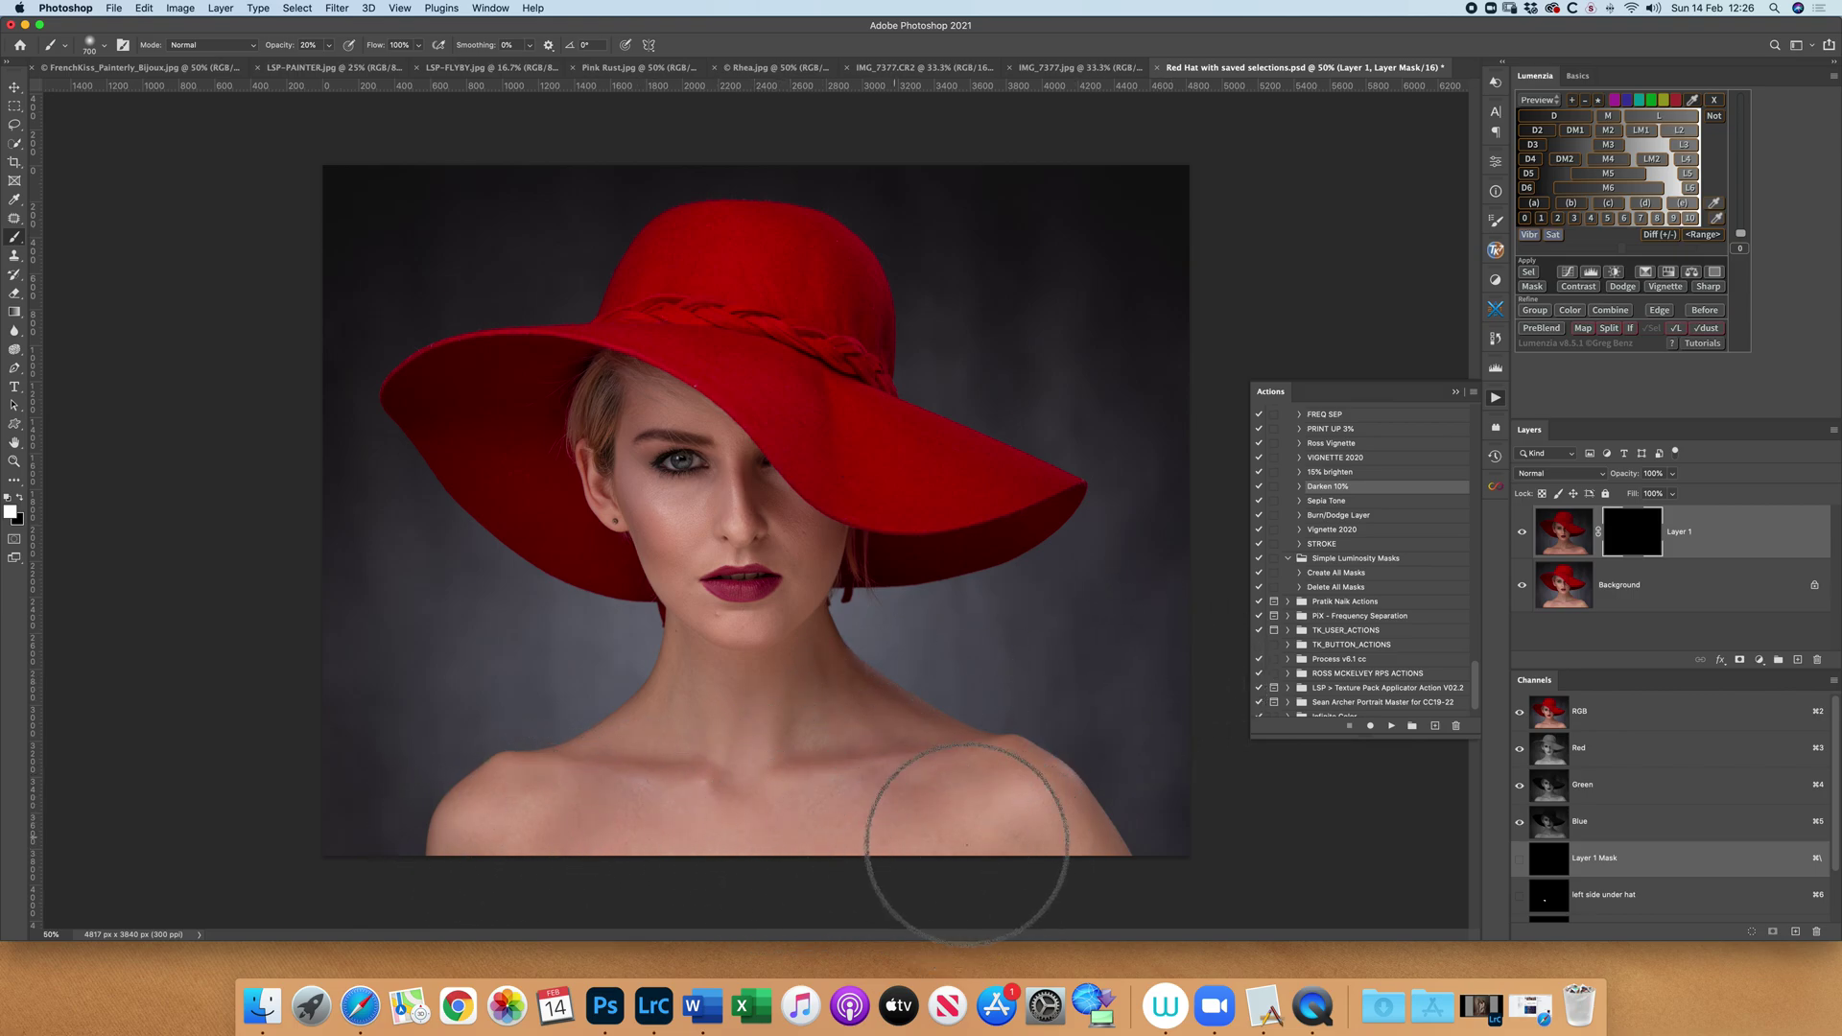
# Paint white over both shoulders on the darkening mask and compare with the layer hidden
pyautogui.moveTo(653, 818)
pyautogui.mouseDown()
pyautogui.moveTo(605, 810)
pyautogui.moveTo(1007, 803)
pyautogui.moveTo(1049, 826)
pyautogui.moveTo(988, 875)
pyautogui.mouseUp()
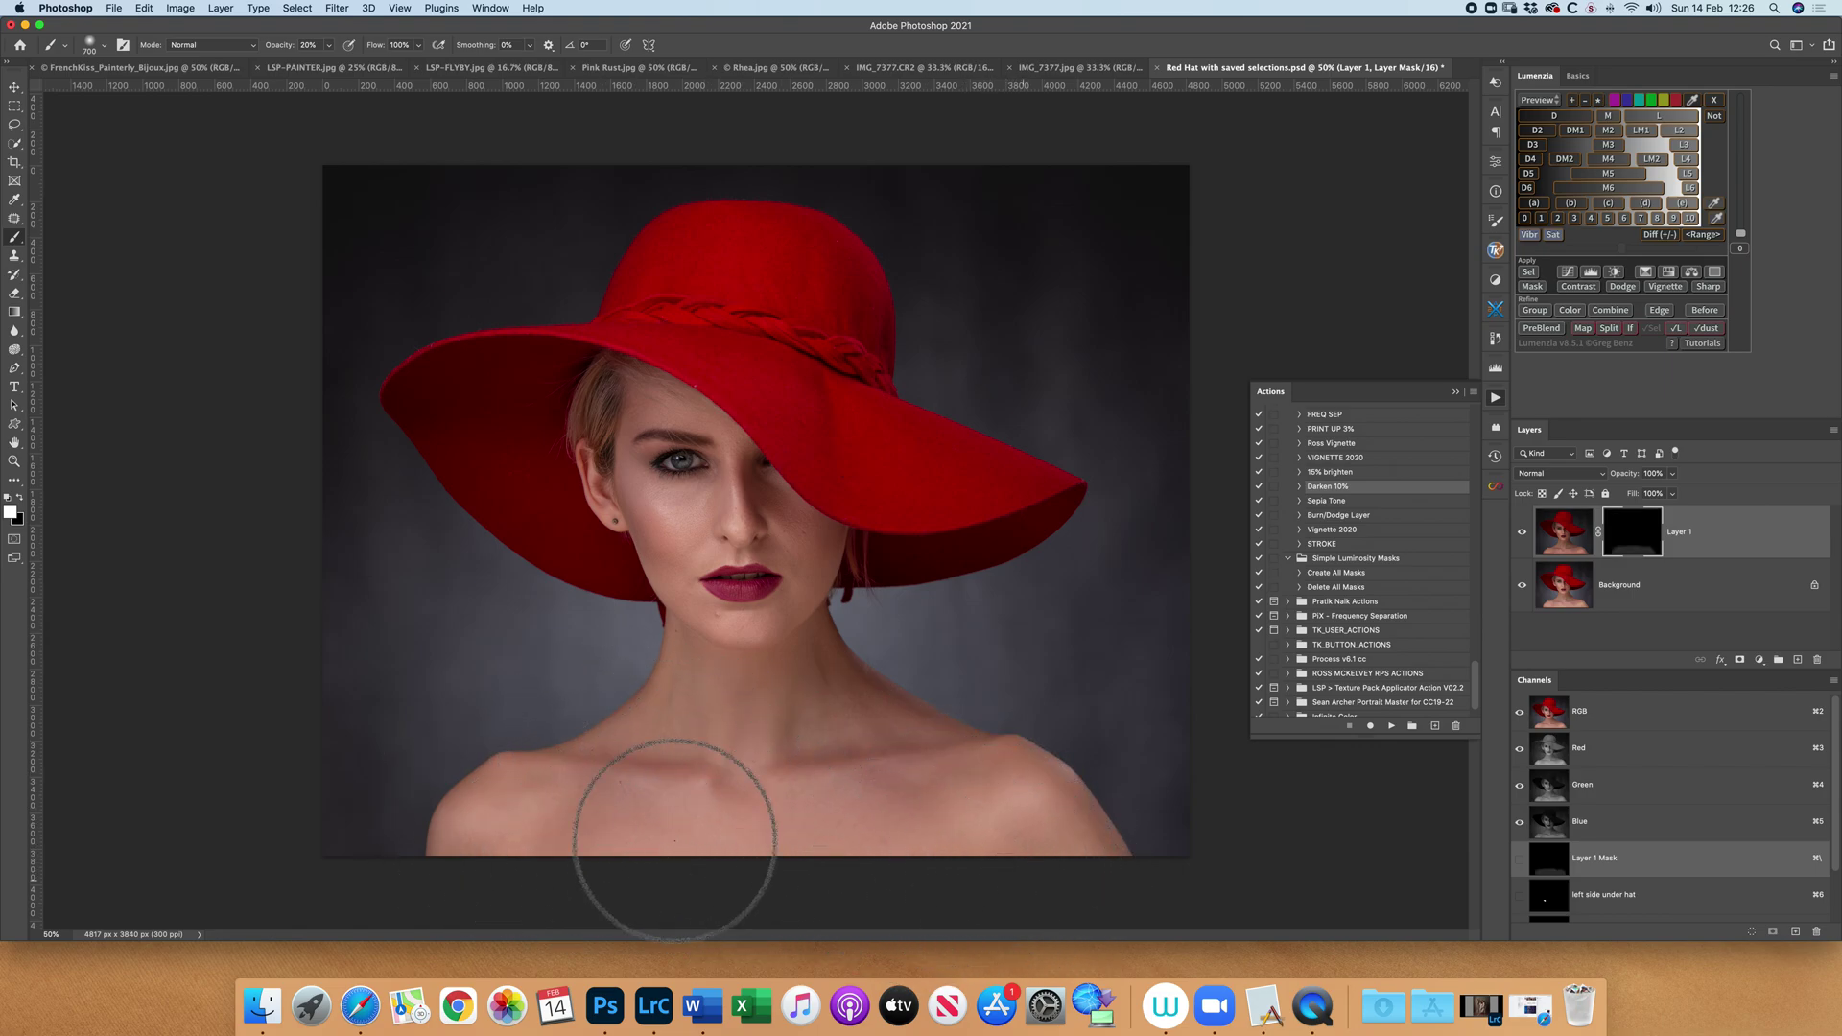
pyautogui.click(1522, 533)
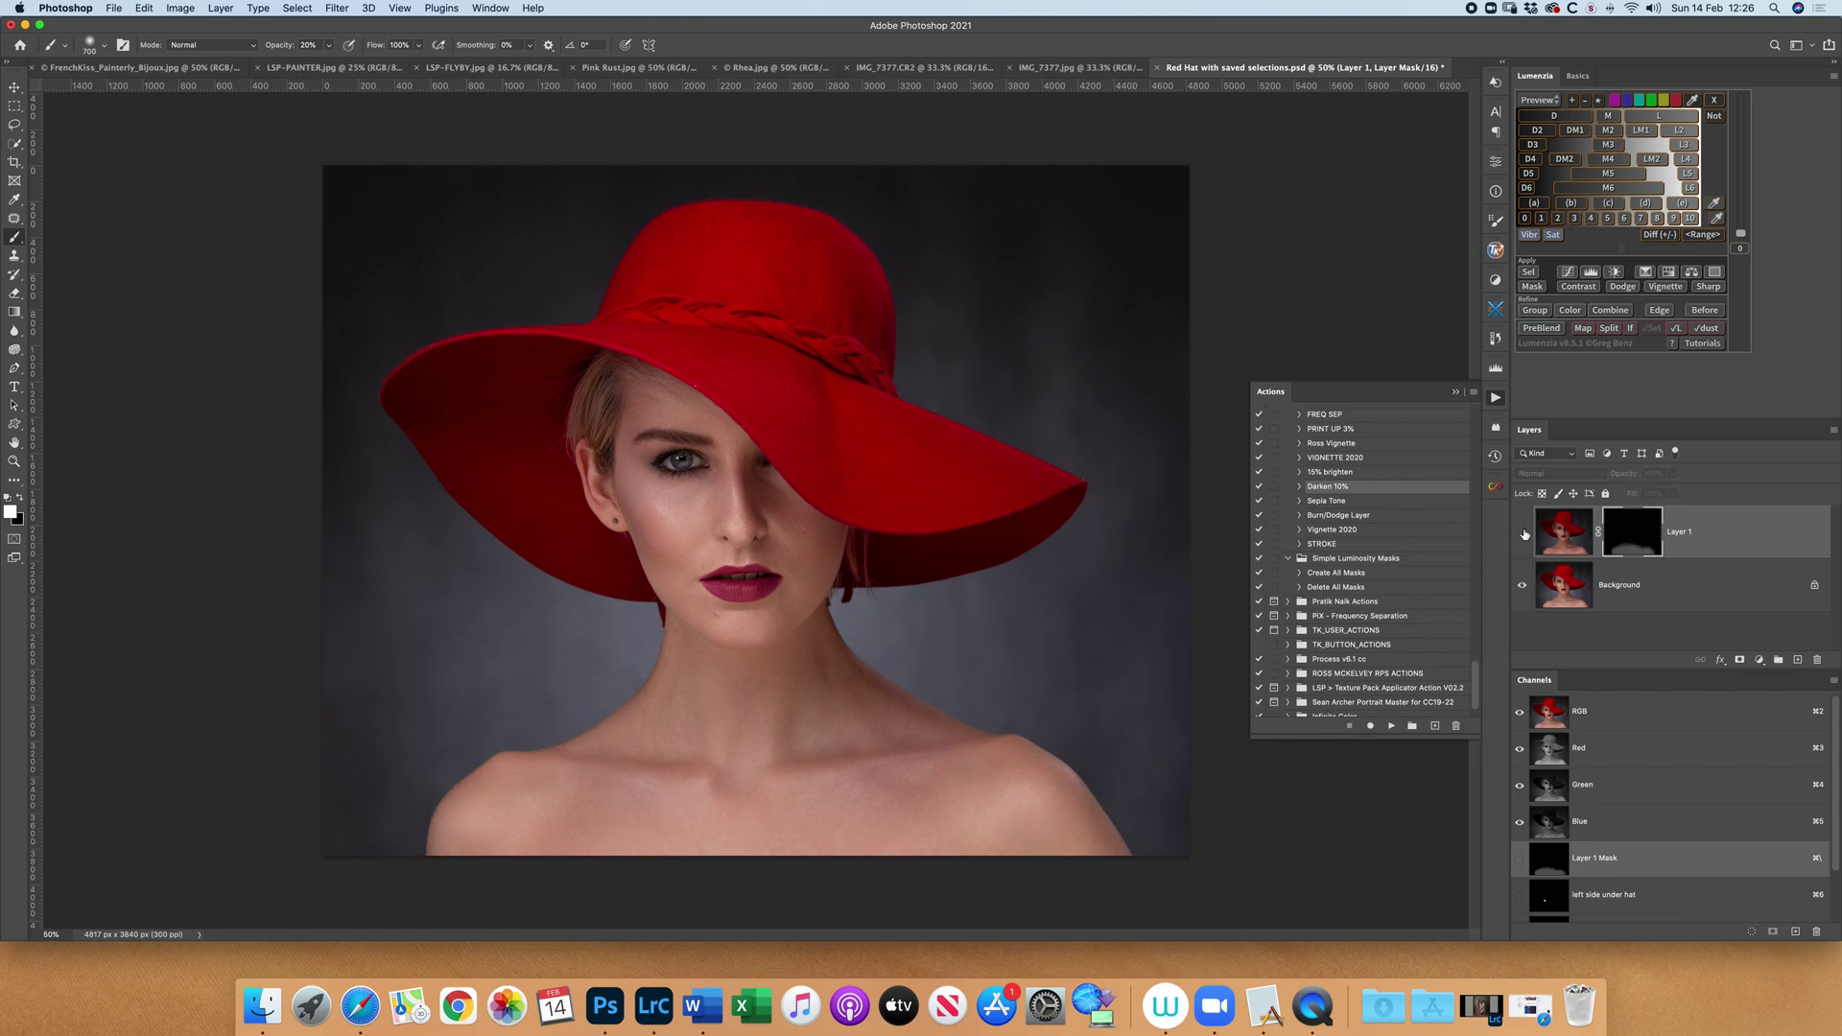
pyautogui.click(1523, 534)
pyautogui.click(1523, 534)
pyautogui.click(1525, 535)
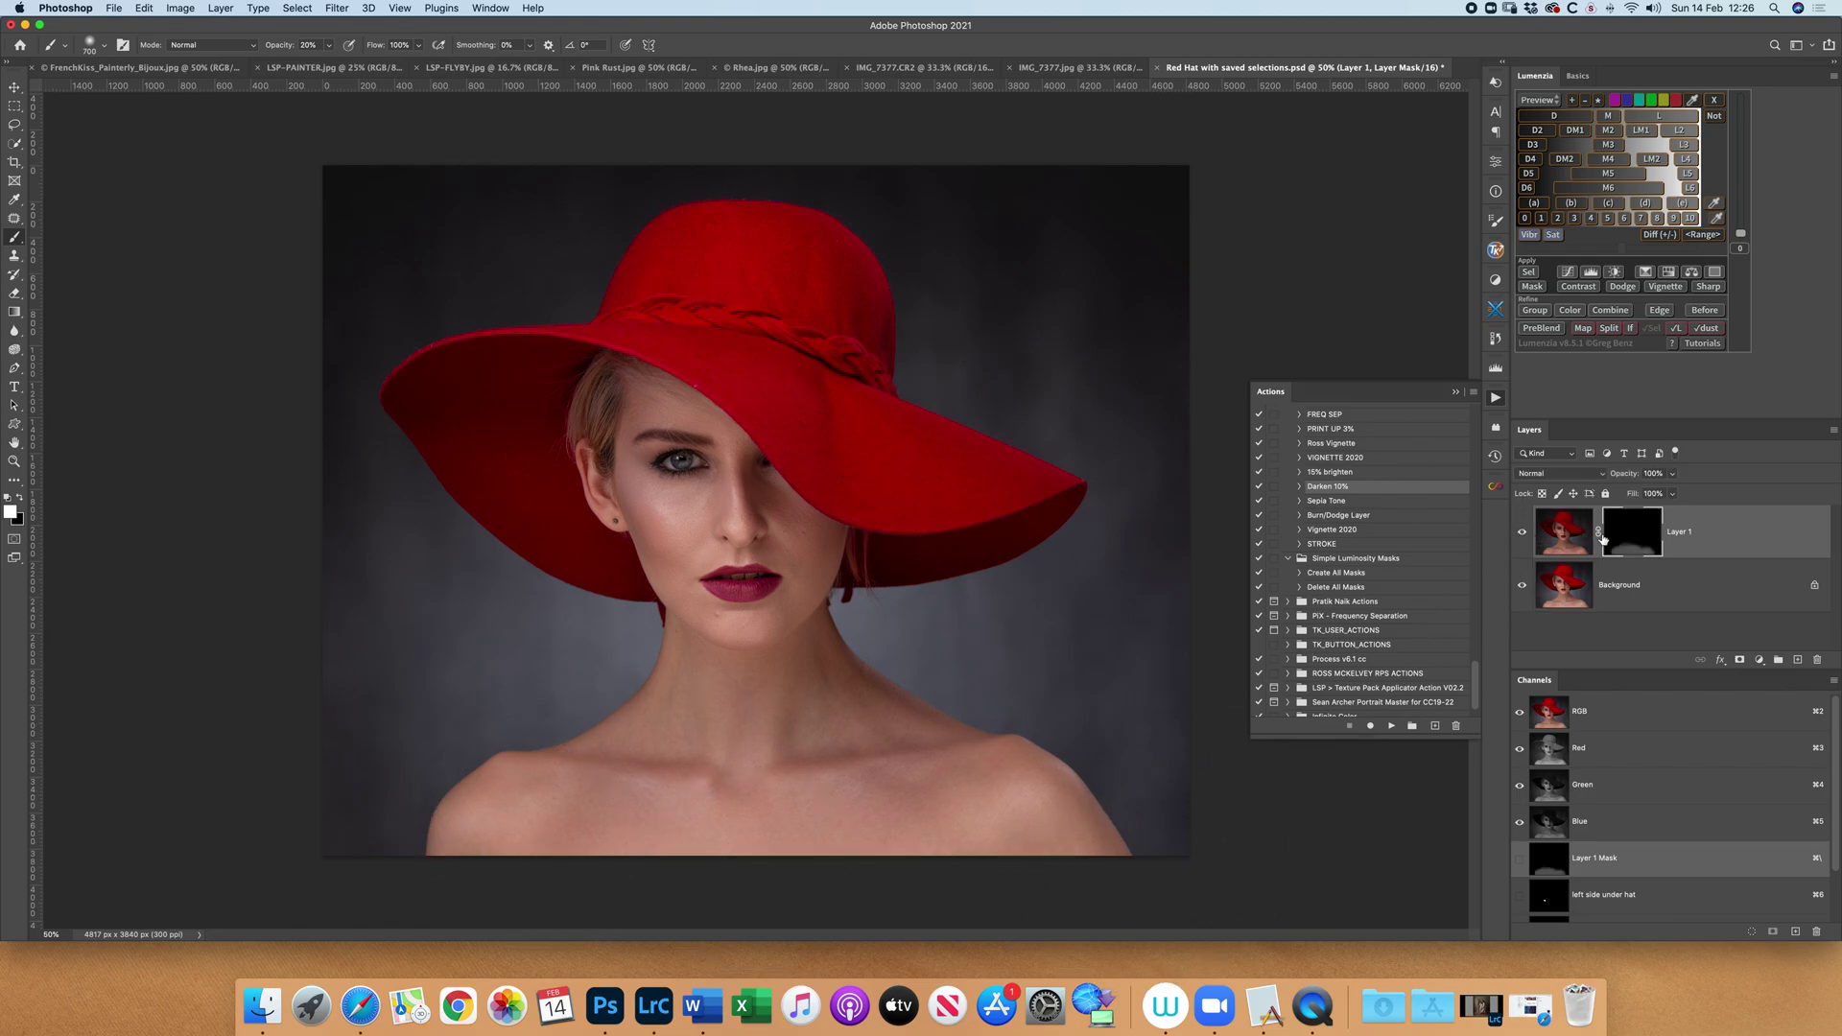
# Open the Filter menu and close it without applying a filter
pyautogui.click(339, 9)
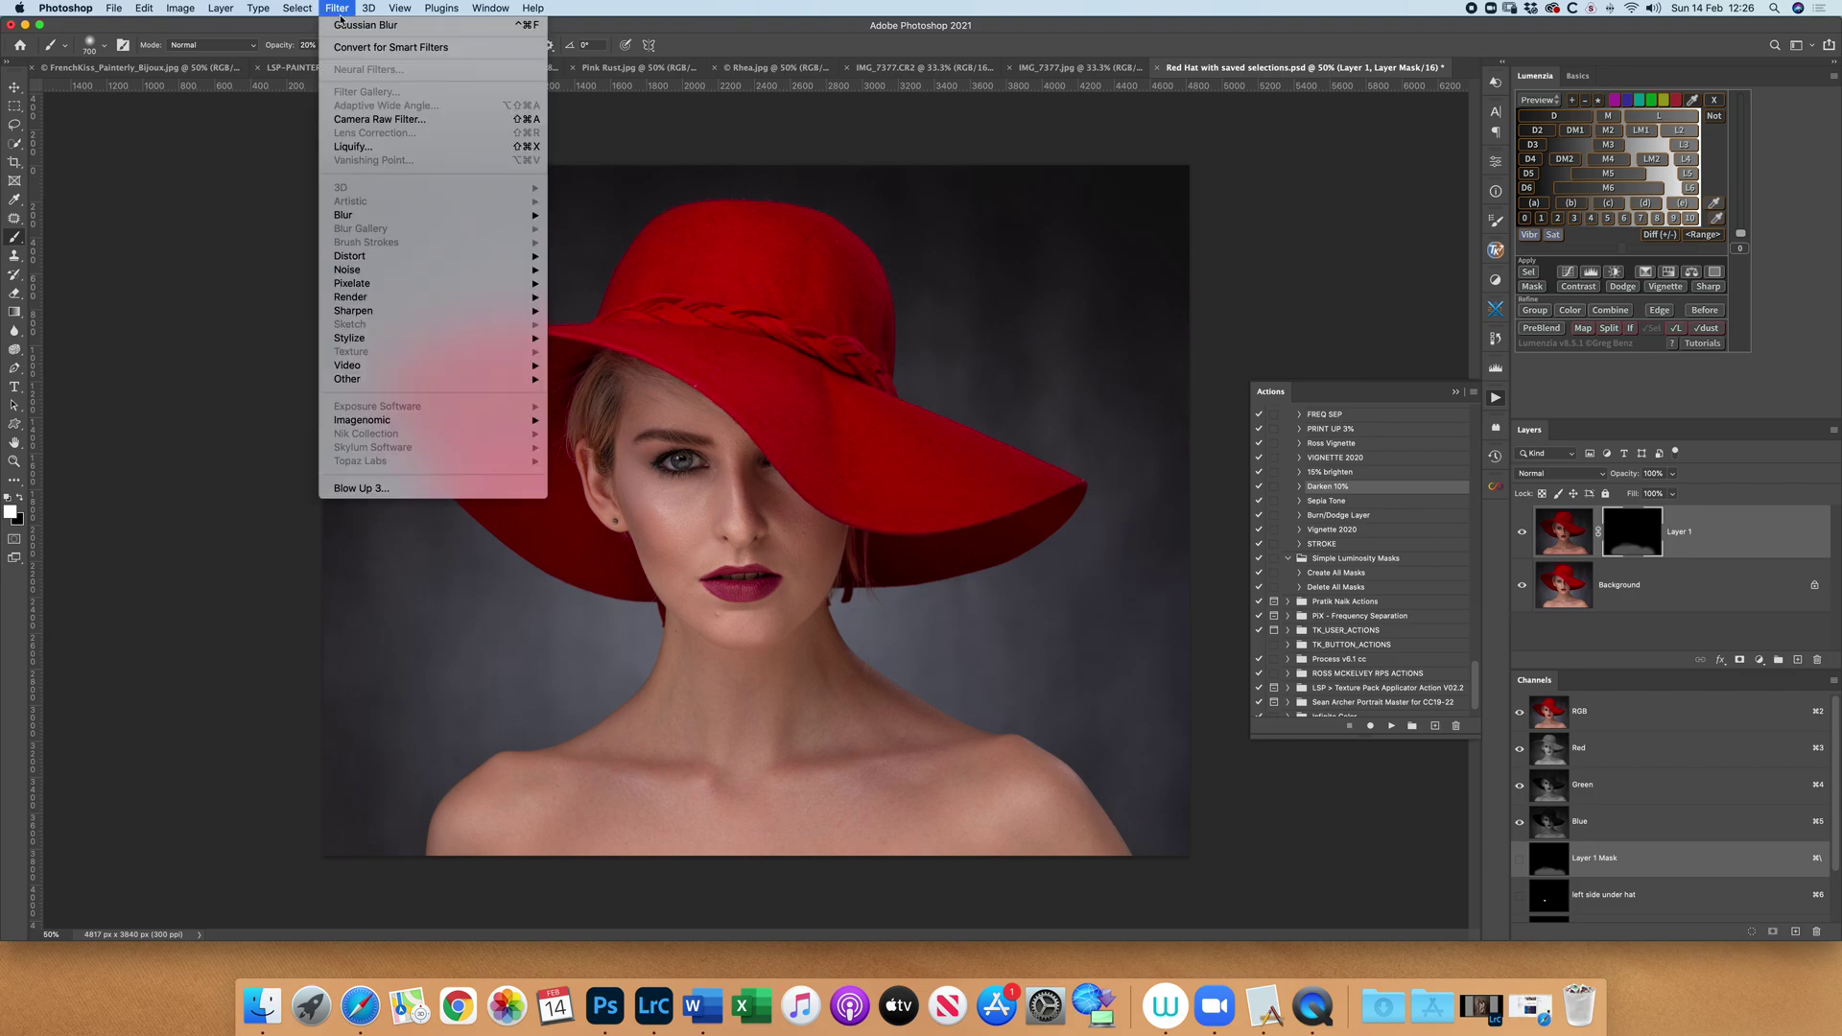
pyautogui.click(338, 11)
pyautogui.click(337, 10)
pyautogui.click(336, 11)
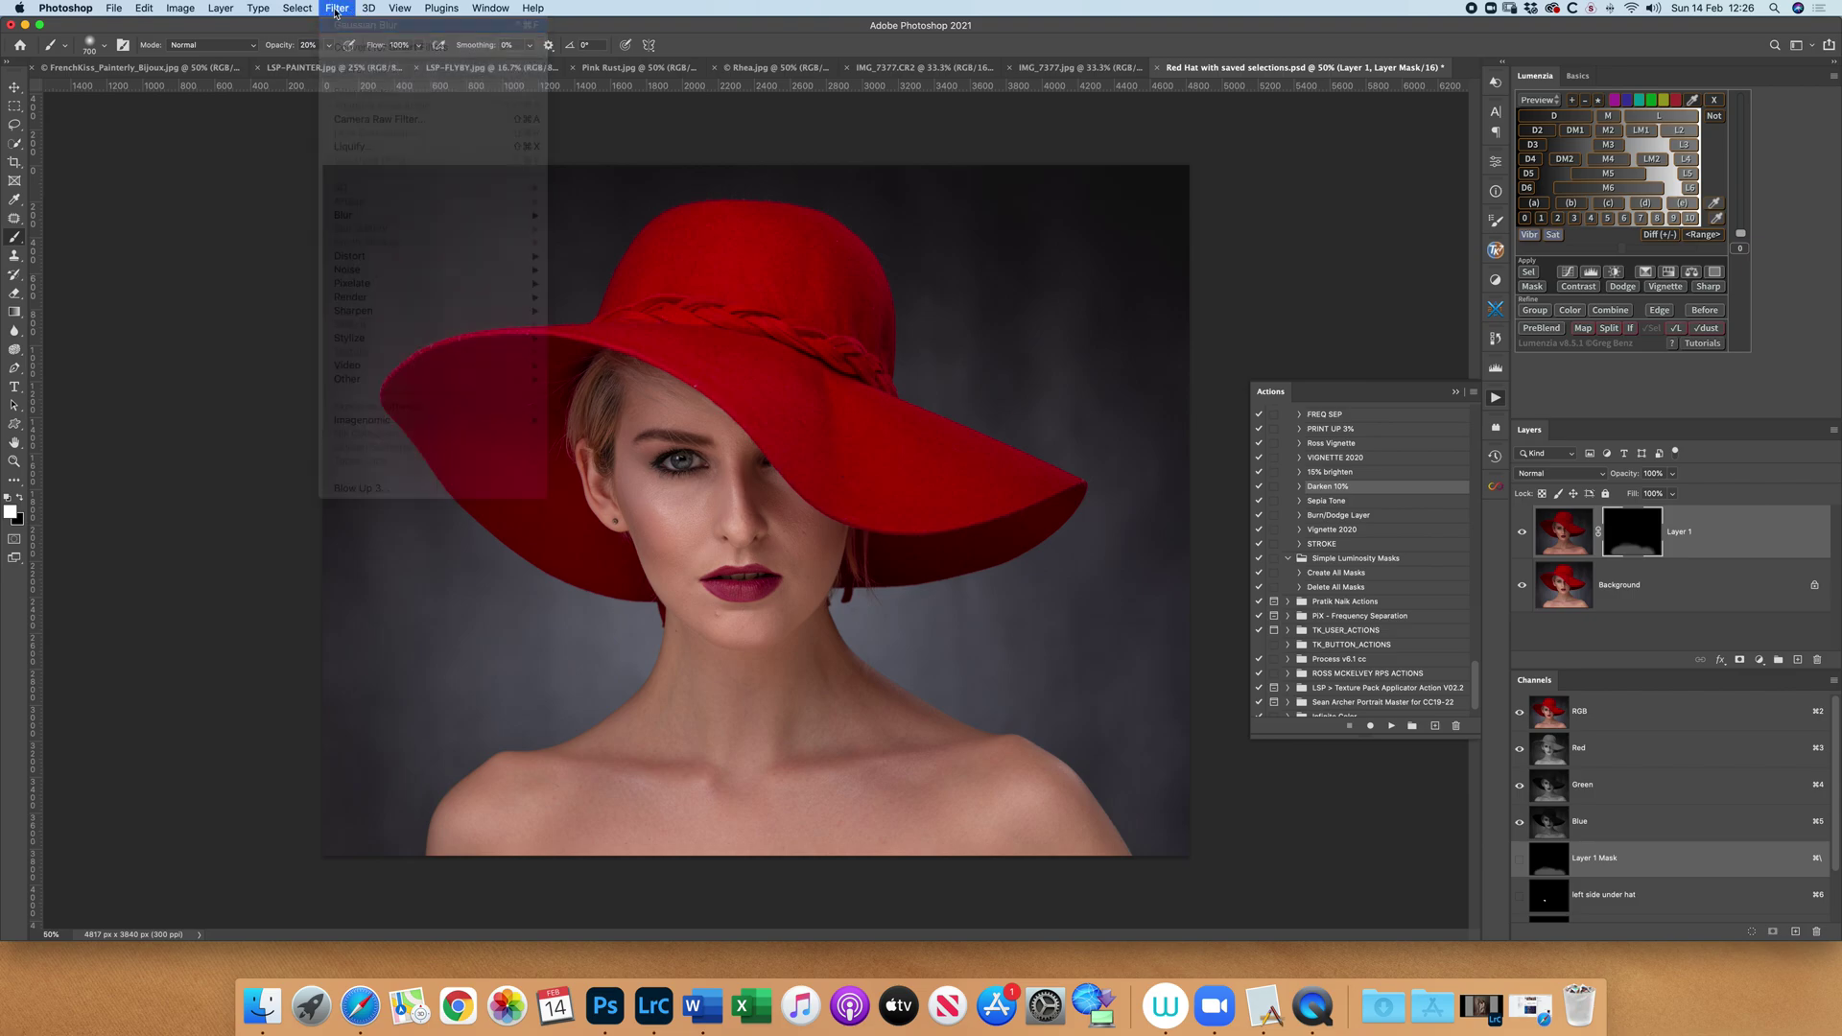
pyautogui.click(337, 11)
pyautogui.click(337, 10)
pyautogui.click(338, 11)
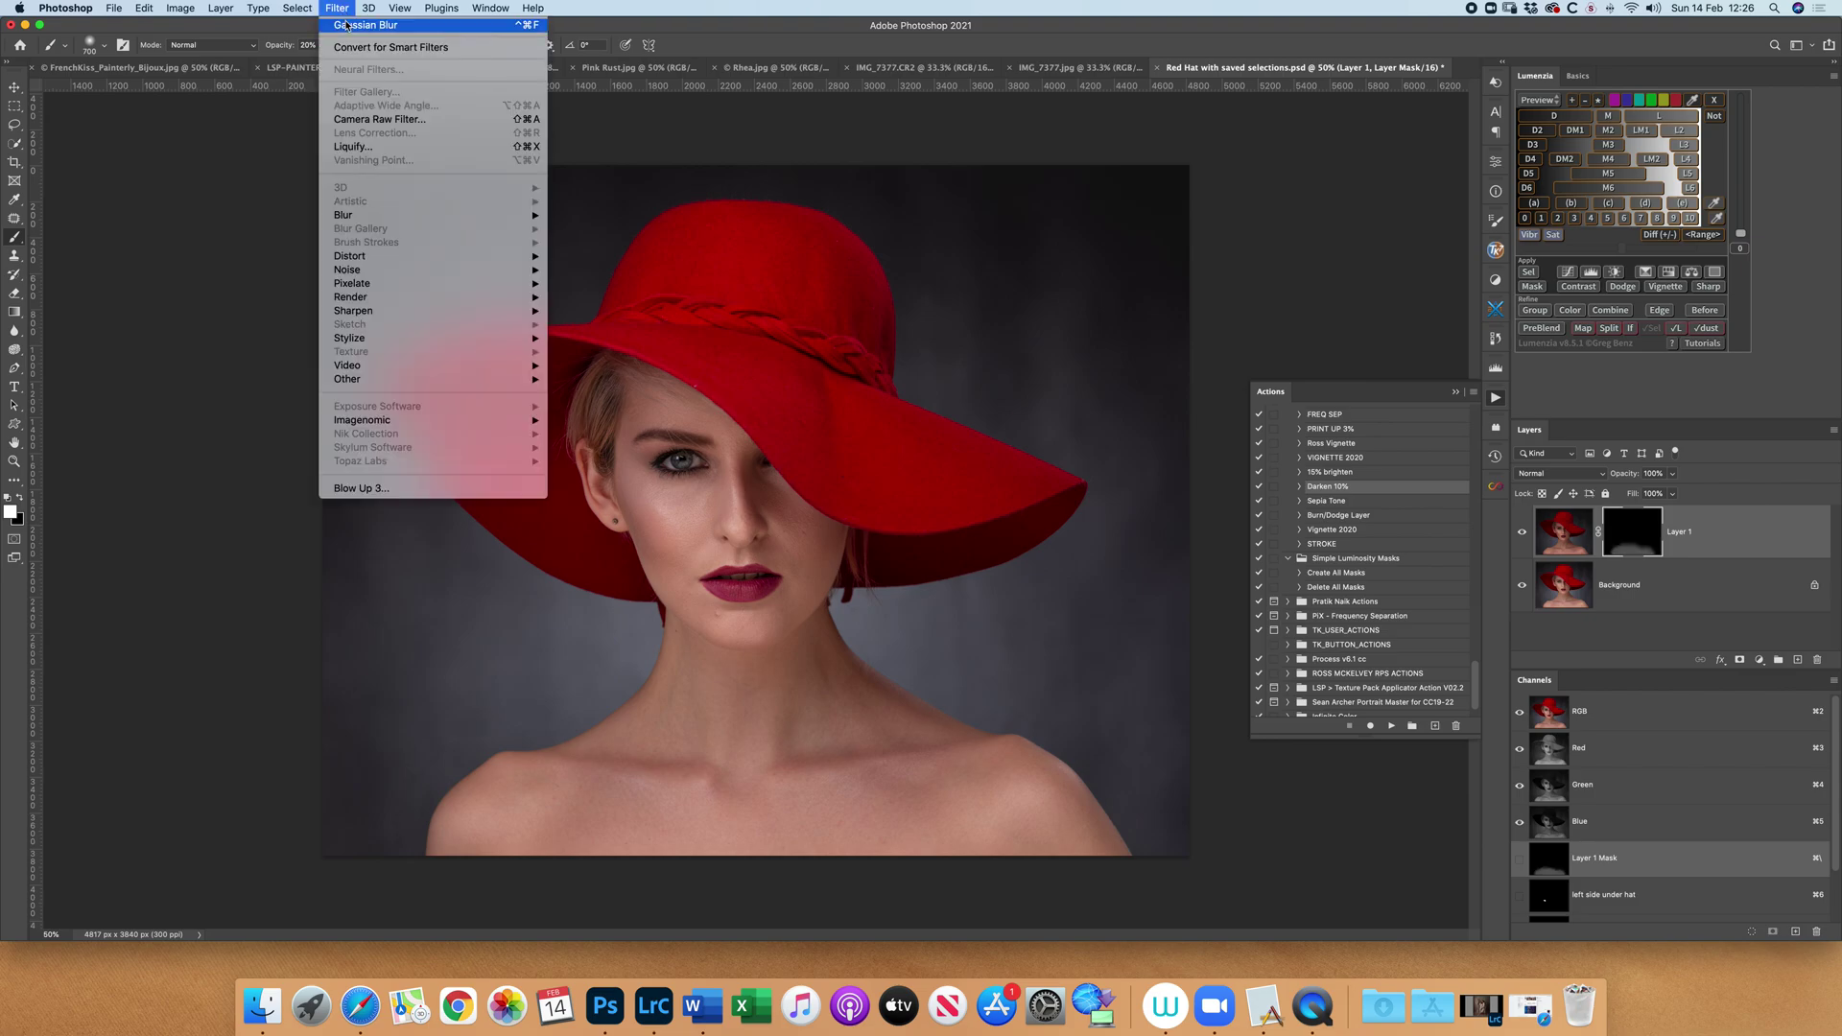
pyautogui.click(338, 10)
pyautogui.click(336, 11)
pyautogui.click(337, 10)
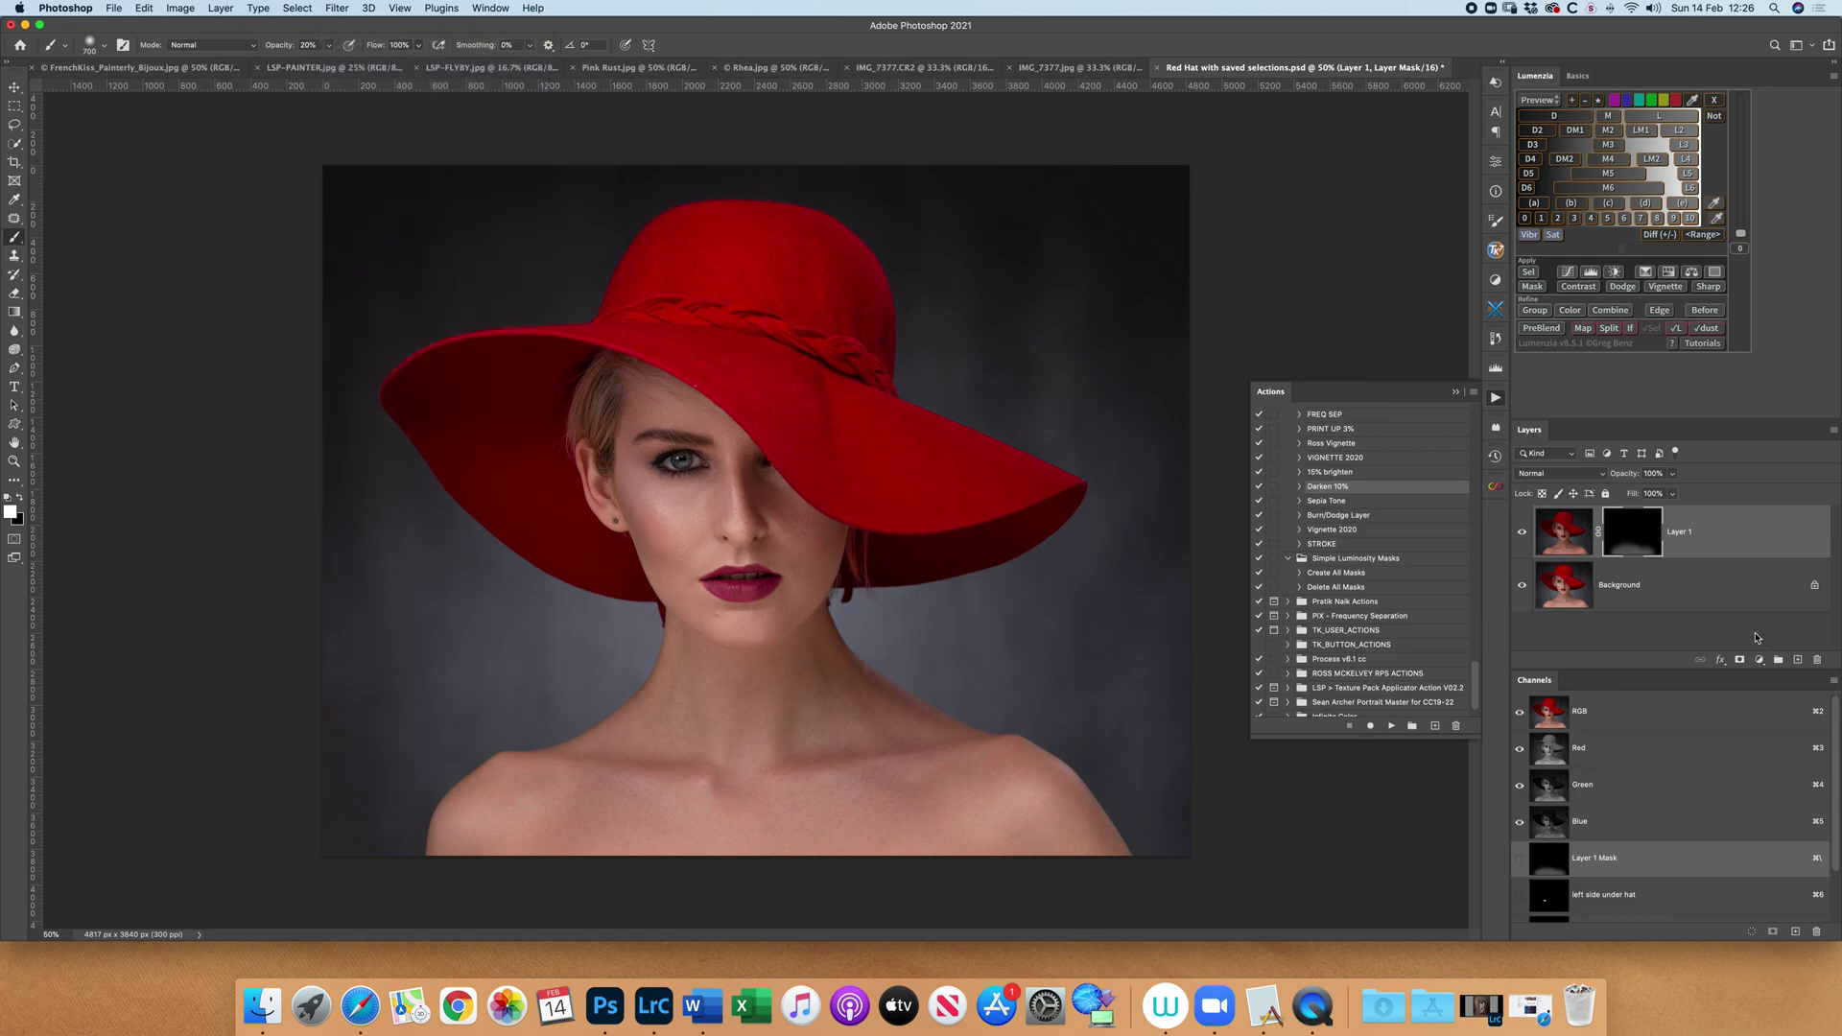
# Toggle the darkening layer's visibility to compare the shoulders
pyautogui.click(1523, 533)
pyautogui.click(1523, 532)
pyautogui.click(1524, 534)
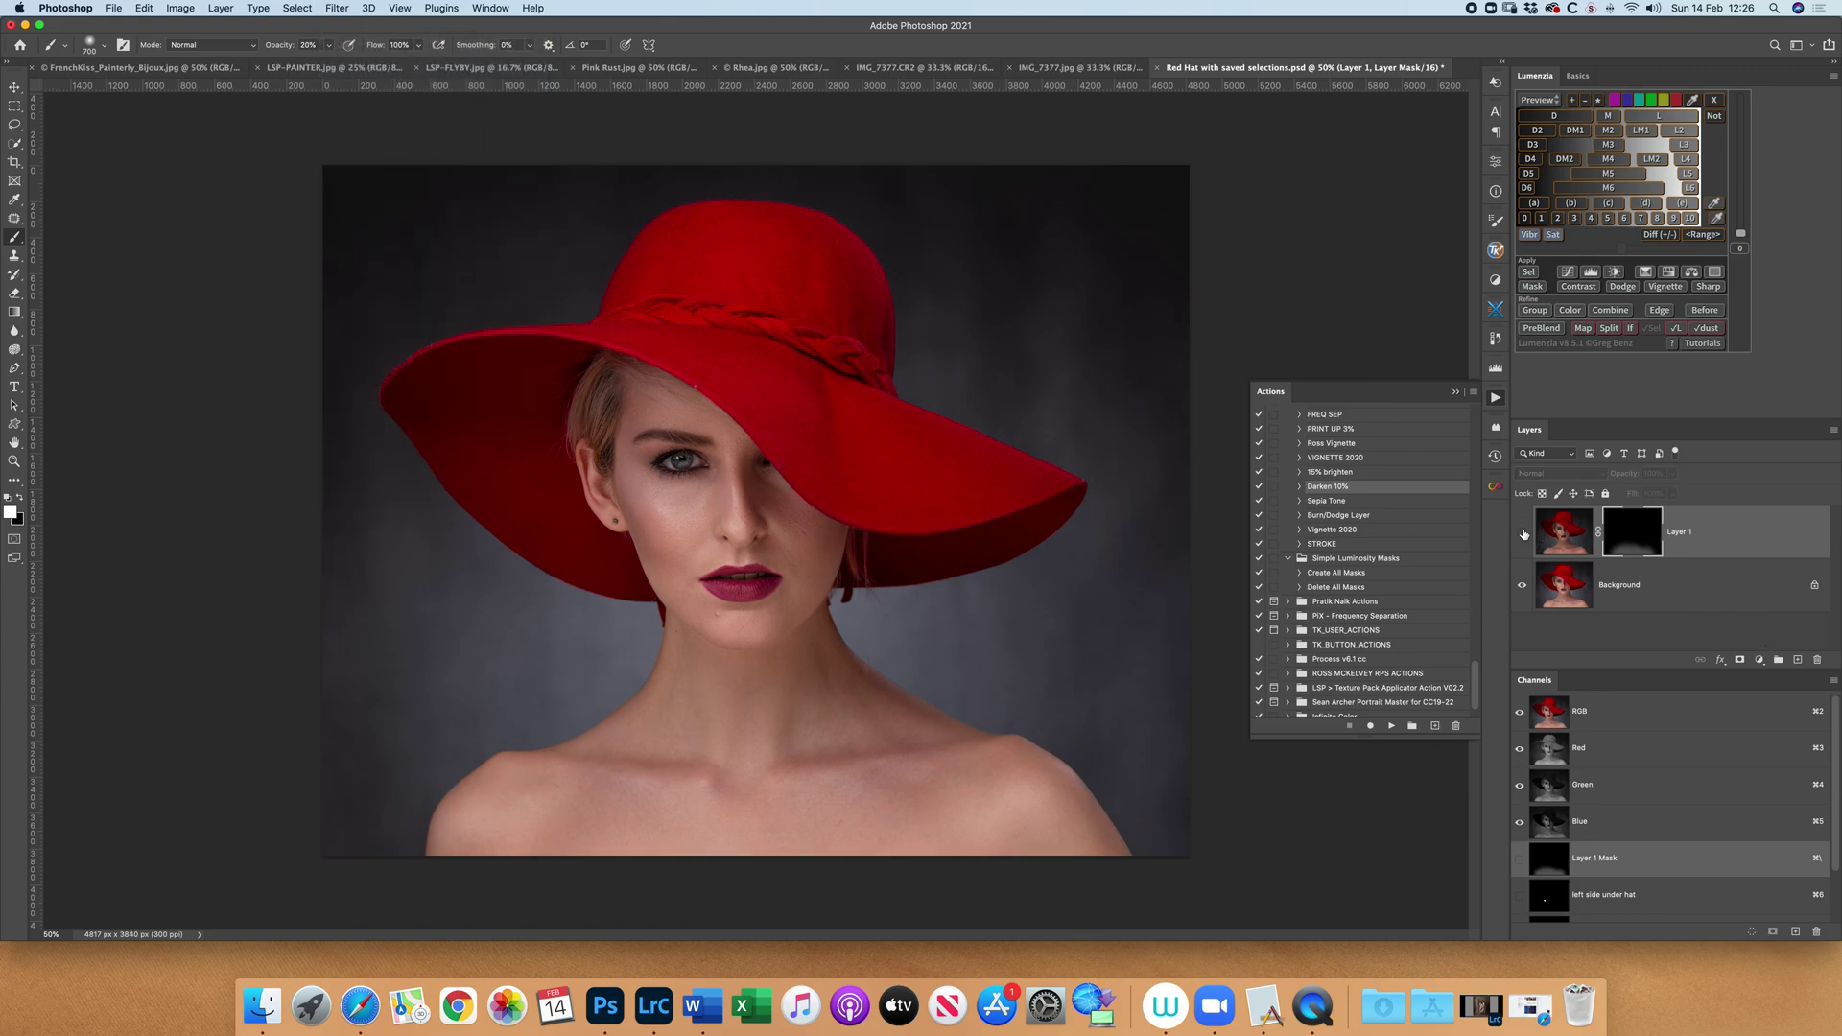
pyautogui.click(1524, 533)
# Flatten the darkening layer into a single Background layer
pyautogui.click(1837, 434)
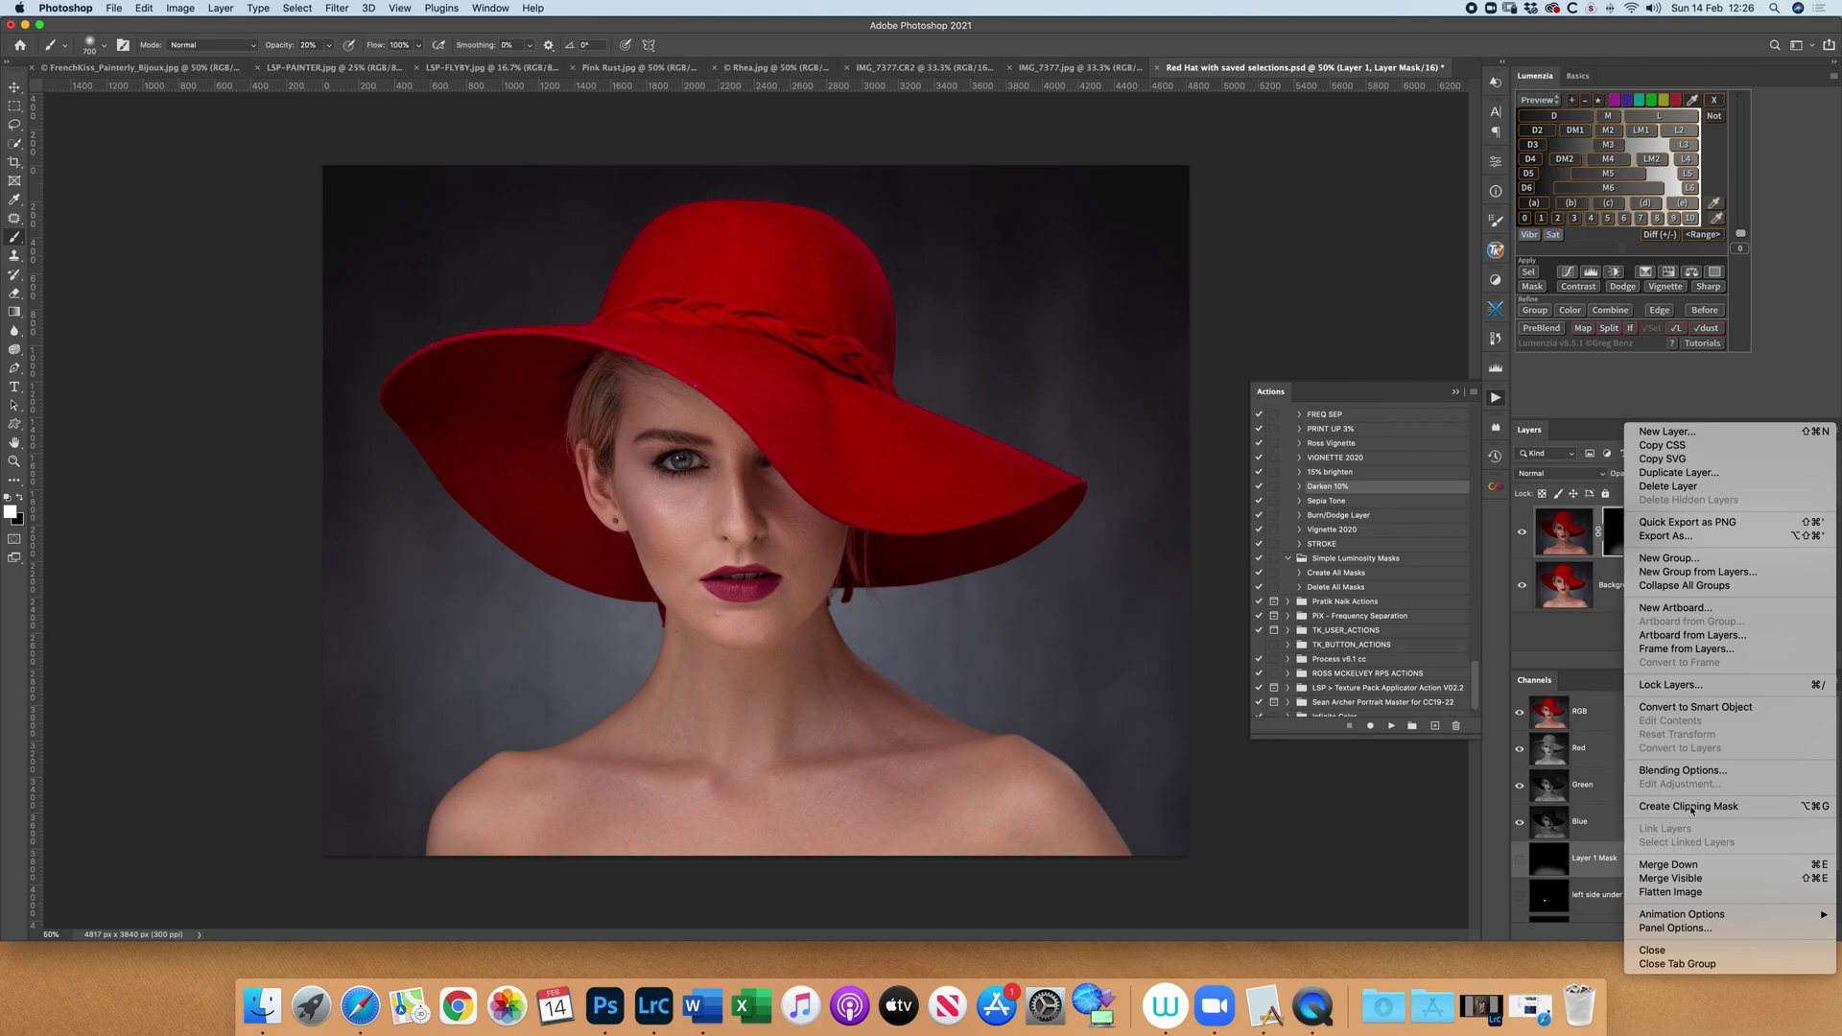
pyautogui.click(1686, 897)
pyautogui.scroll(4, 1069, 741)
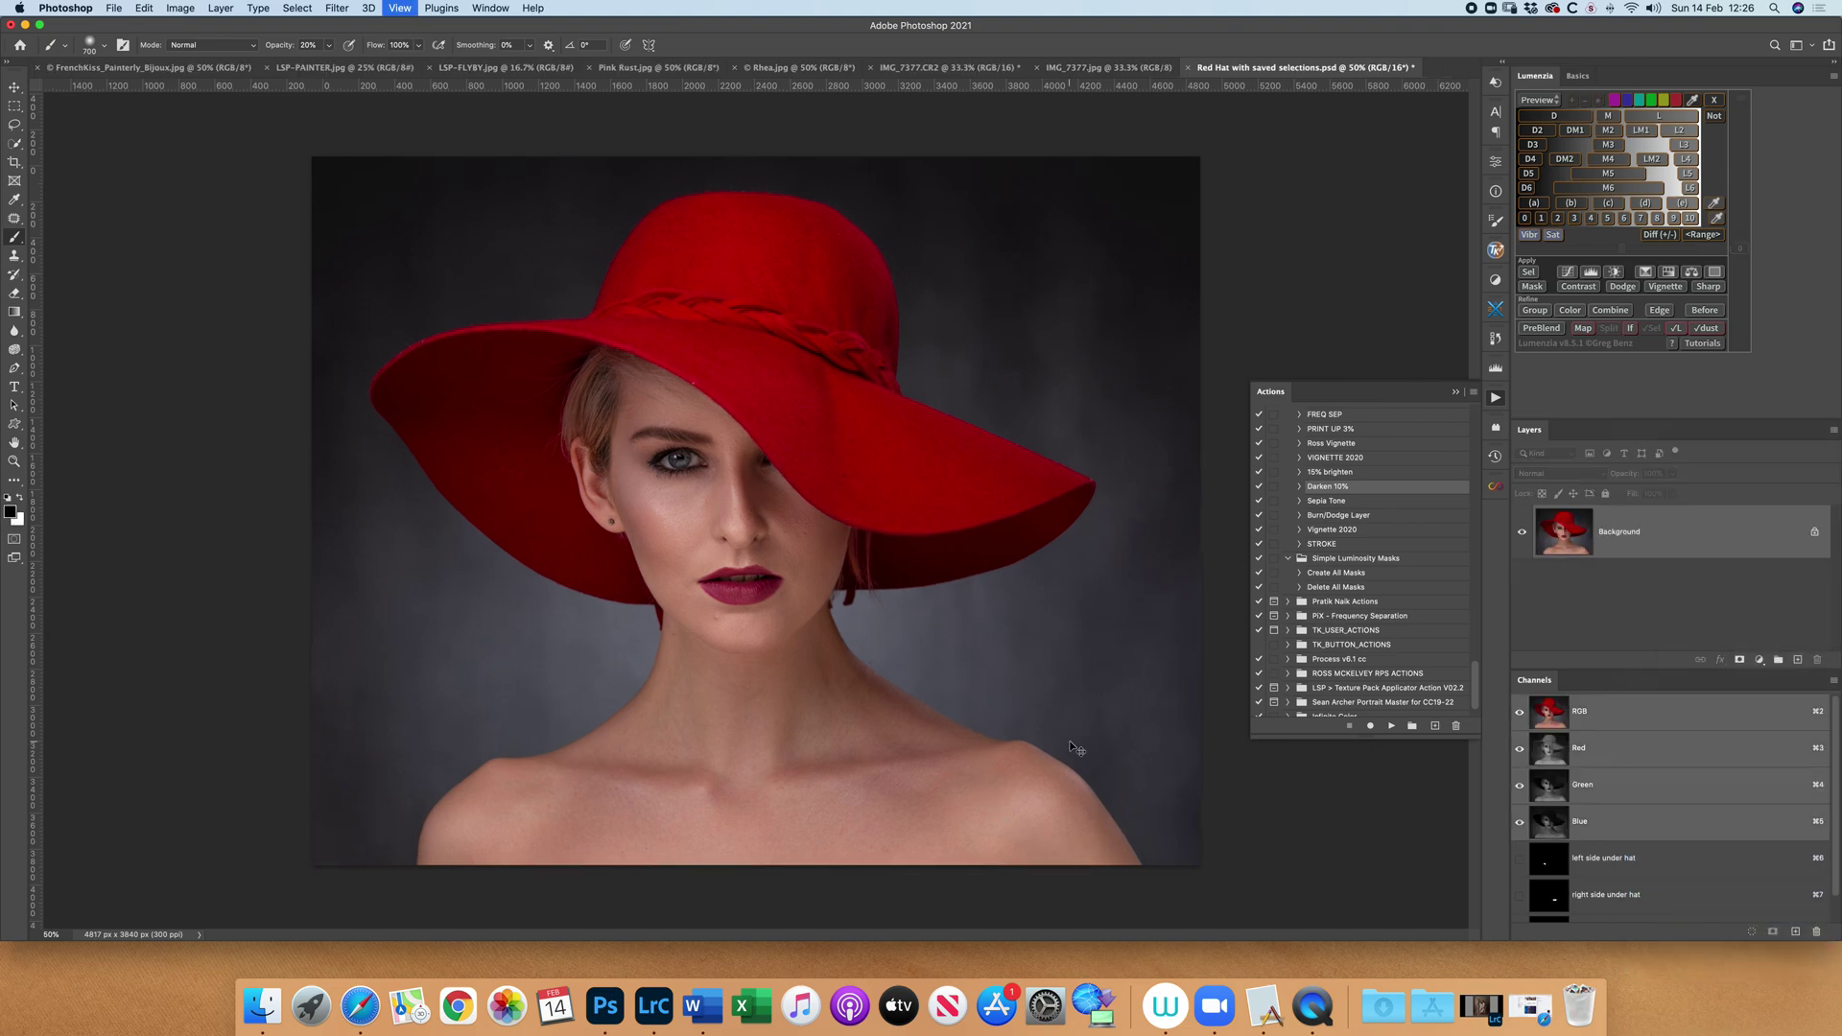
pyautogui.scroll(-2, 1070, 741)
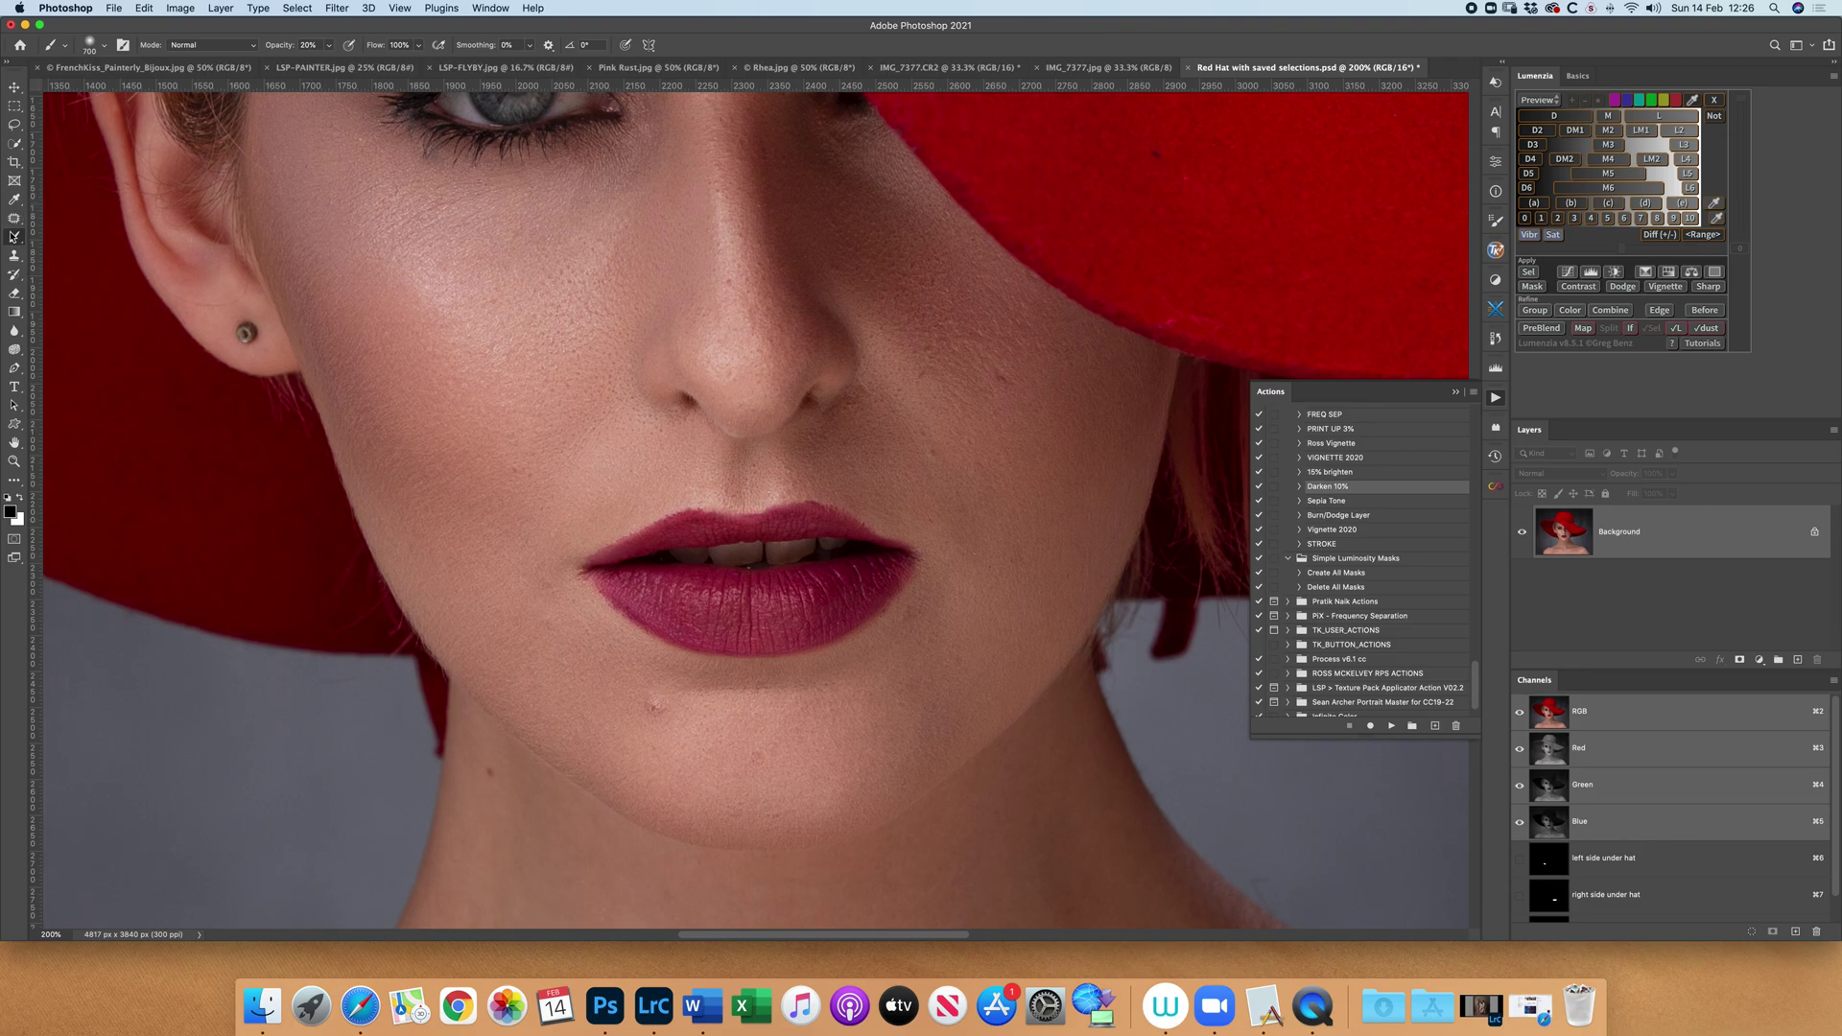
# Patch away a small chin blemish with the Patch Tool, then deselect
pyautogui.click(14, 220)
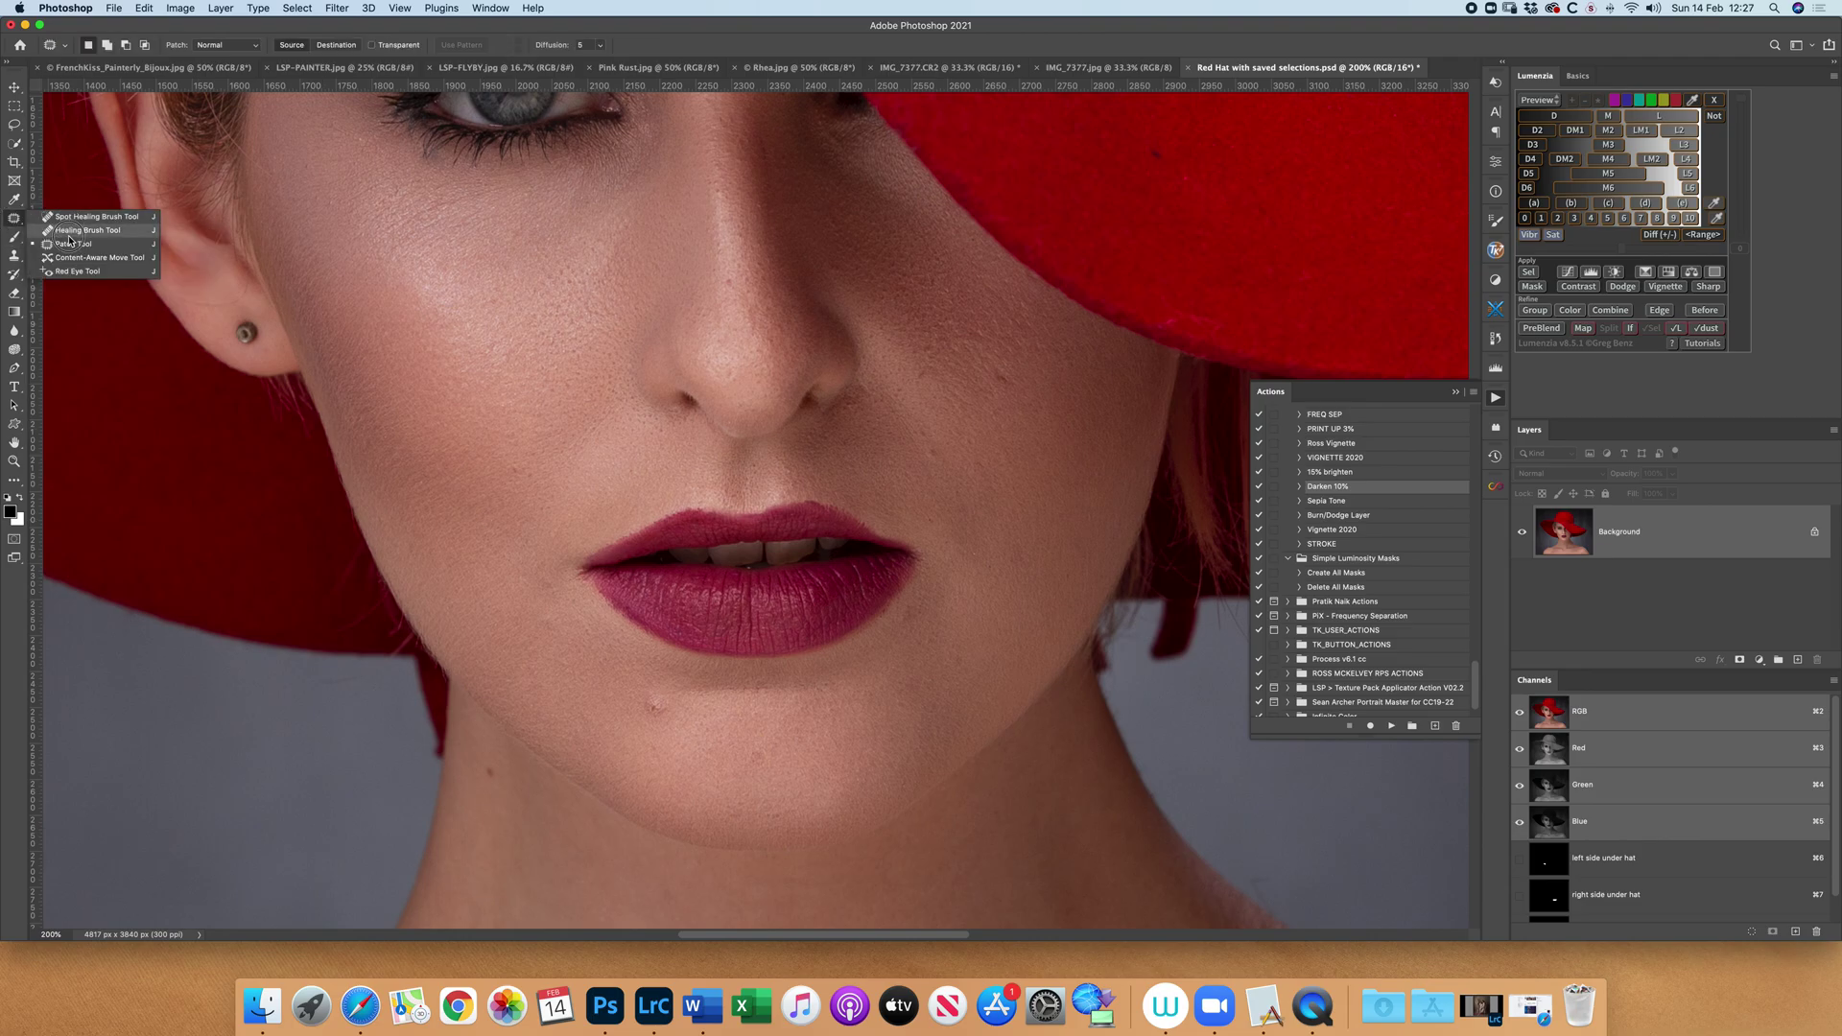
pyautogui.click(77, 247)
pyautogui.moveTo(641, 690)
pyautogui.mouseDown()
pyautogui.moveTo(658, 691)
pyautogui.moveTo(642, 724)
pyautogui.moveTo(666, 700)
pyautogui.moveTo(601, 707)
pyautogui.moveTo(757, 773)
pyautogui.moveTo(768, 760)
pyautogui.moveTo(740, 757)
pyautogui.moveTo(769, 752)
pyautogui.moveTo(761, 769)
pyautogui.mouseUp()
pyautogui.press('super+d')
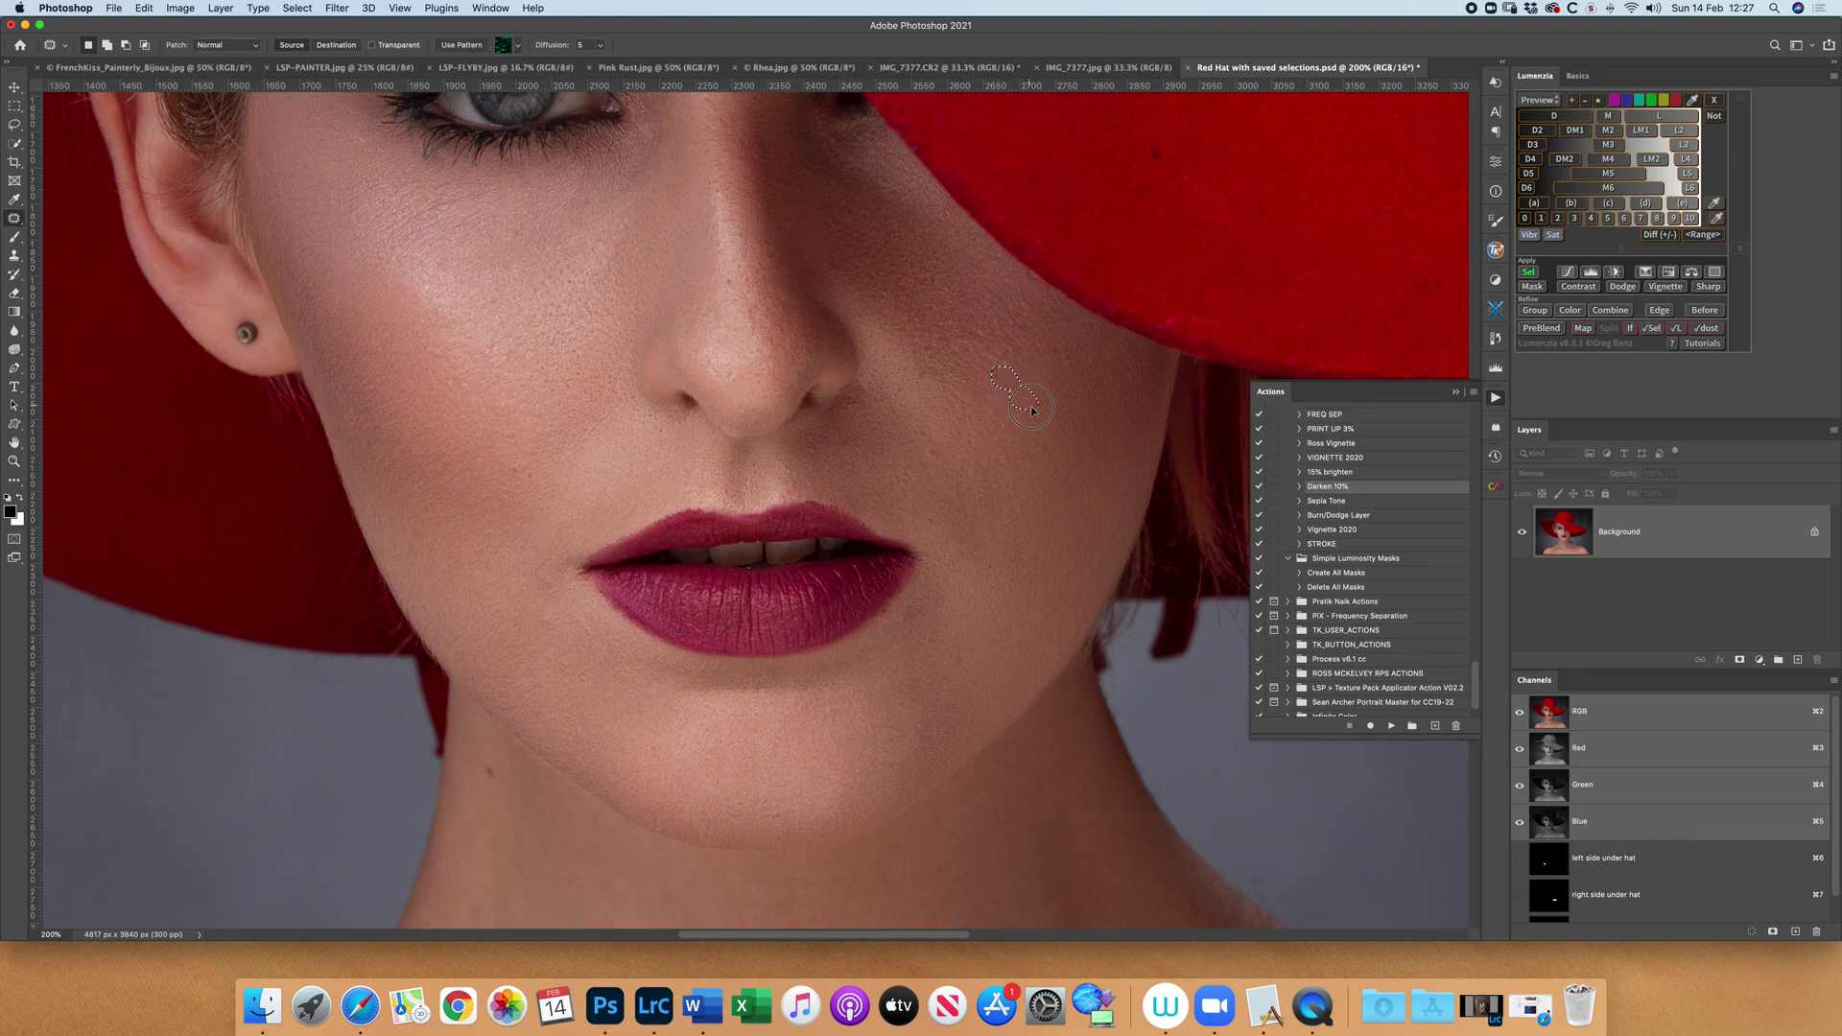
pyautogui.scroll(2, 852, 433)
pyautogui.scroll(4, 851, 434)
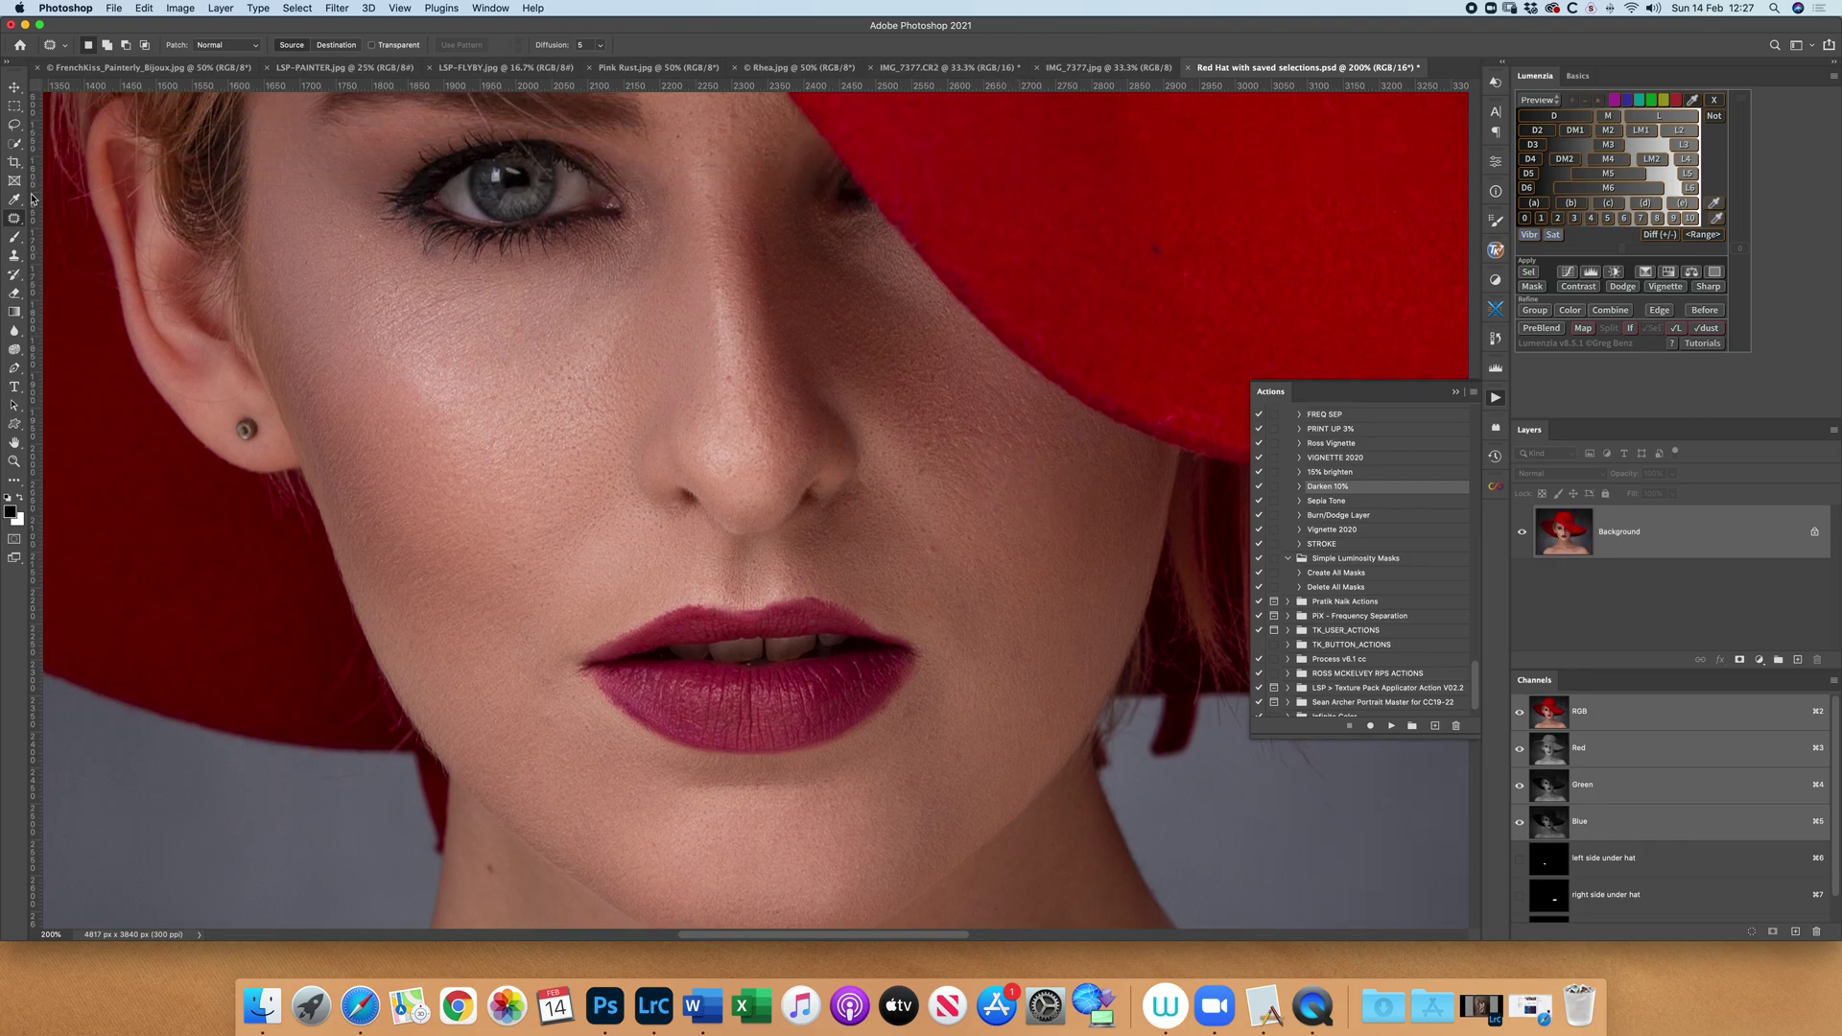
# Switch to the content-aware Spot Healing Brush and shrink it to size 20
pyautogui.rightClick(14, 218)
pyautogui.click(59, 209)
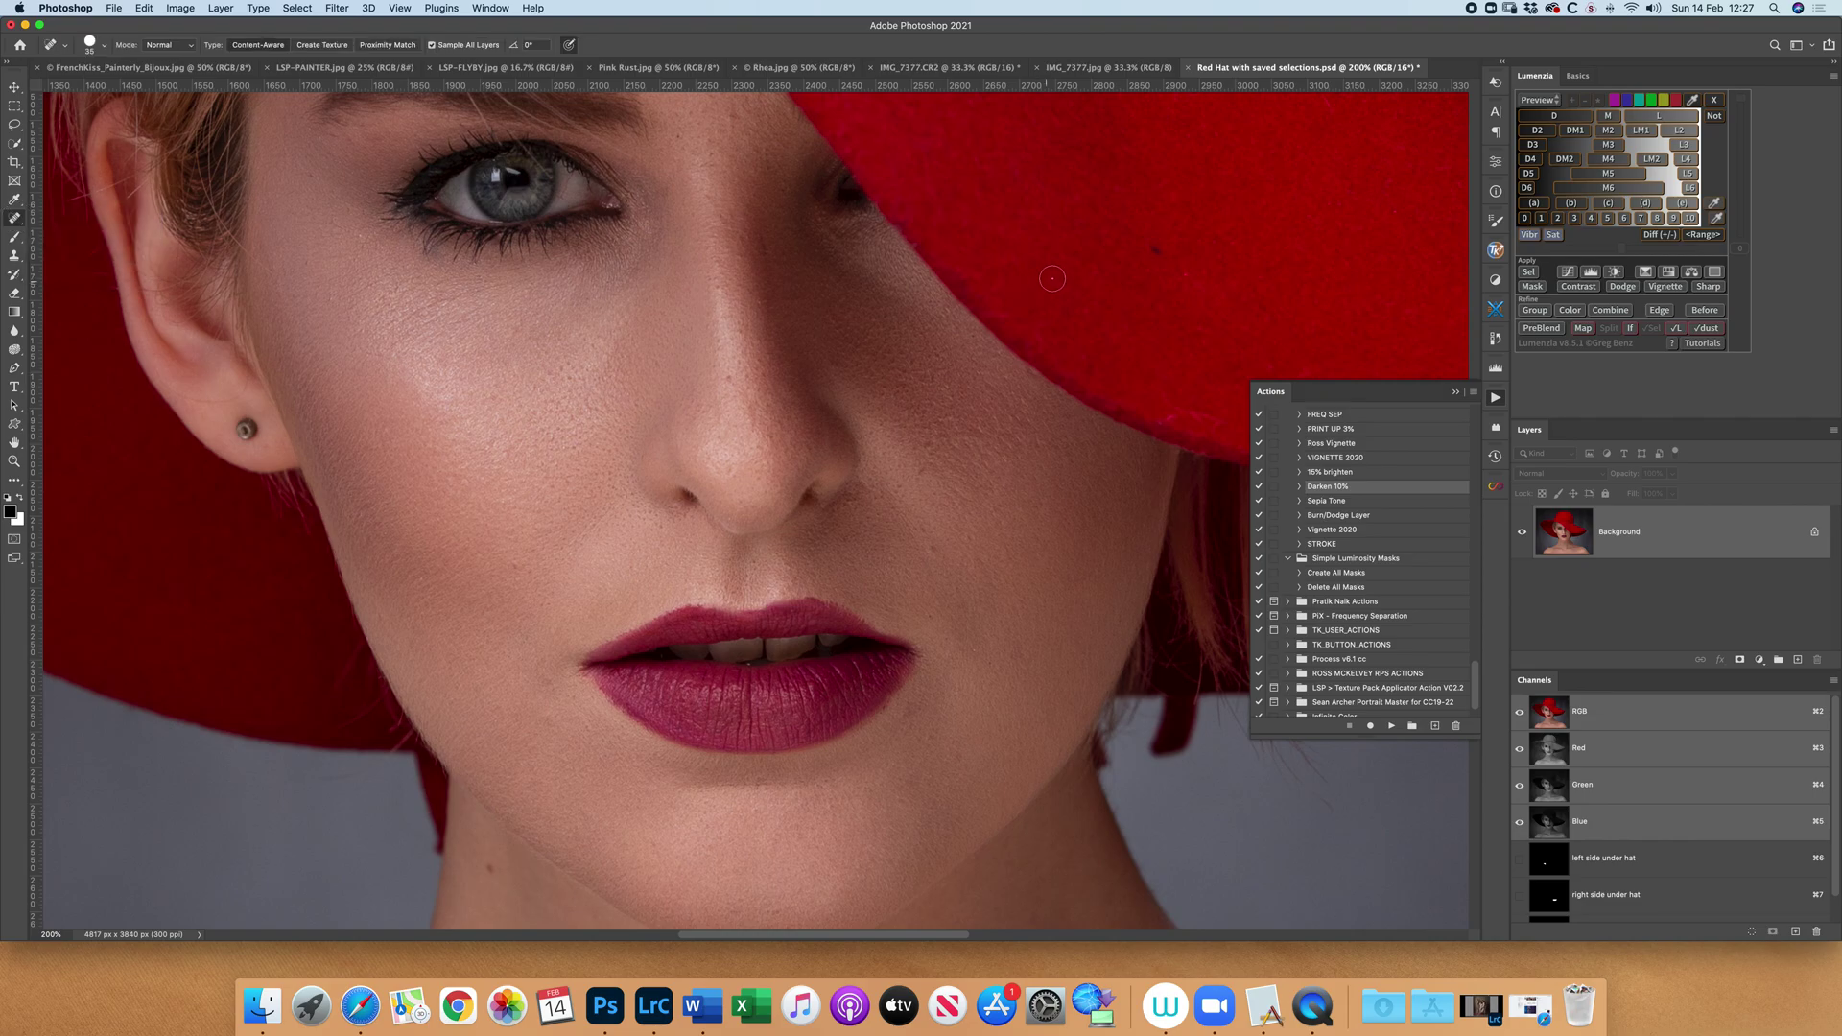
pyautogui.scroll(-4, 1170, 330)
pyautogui.hscroll(4, 1170, 331)
pyautogui.scroll(14, 1168, 329)
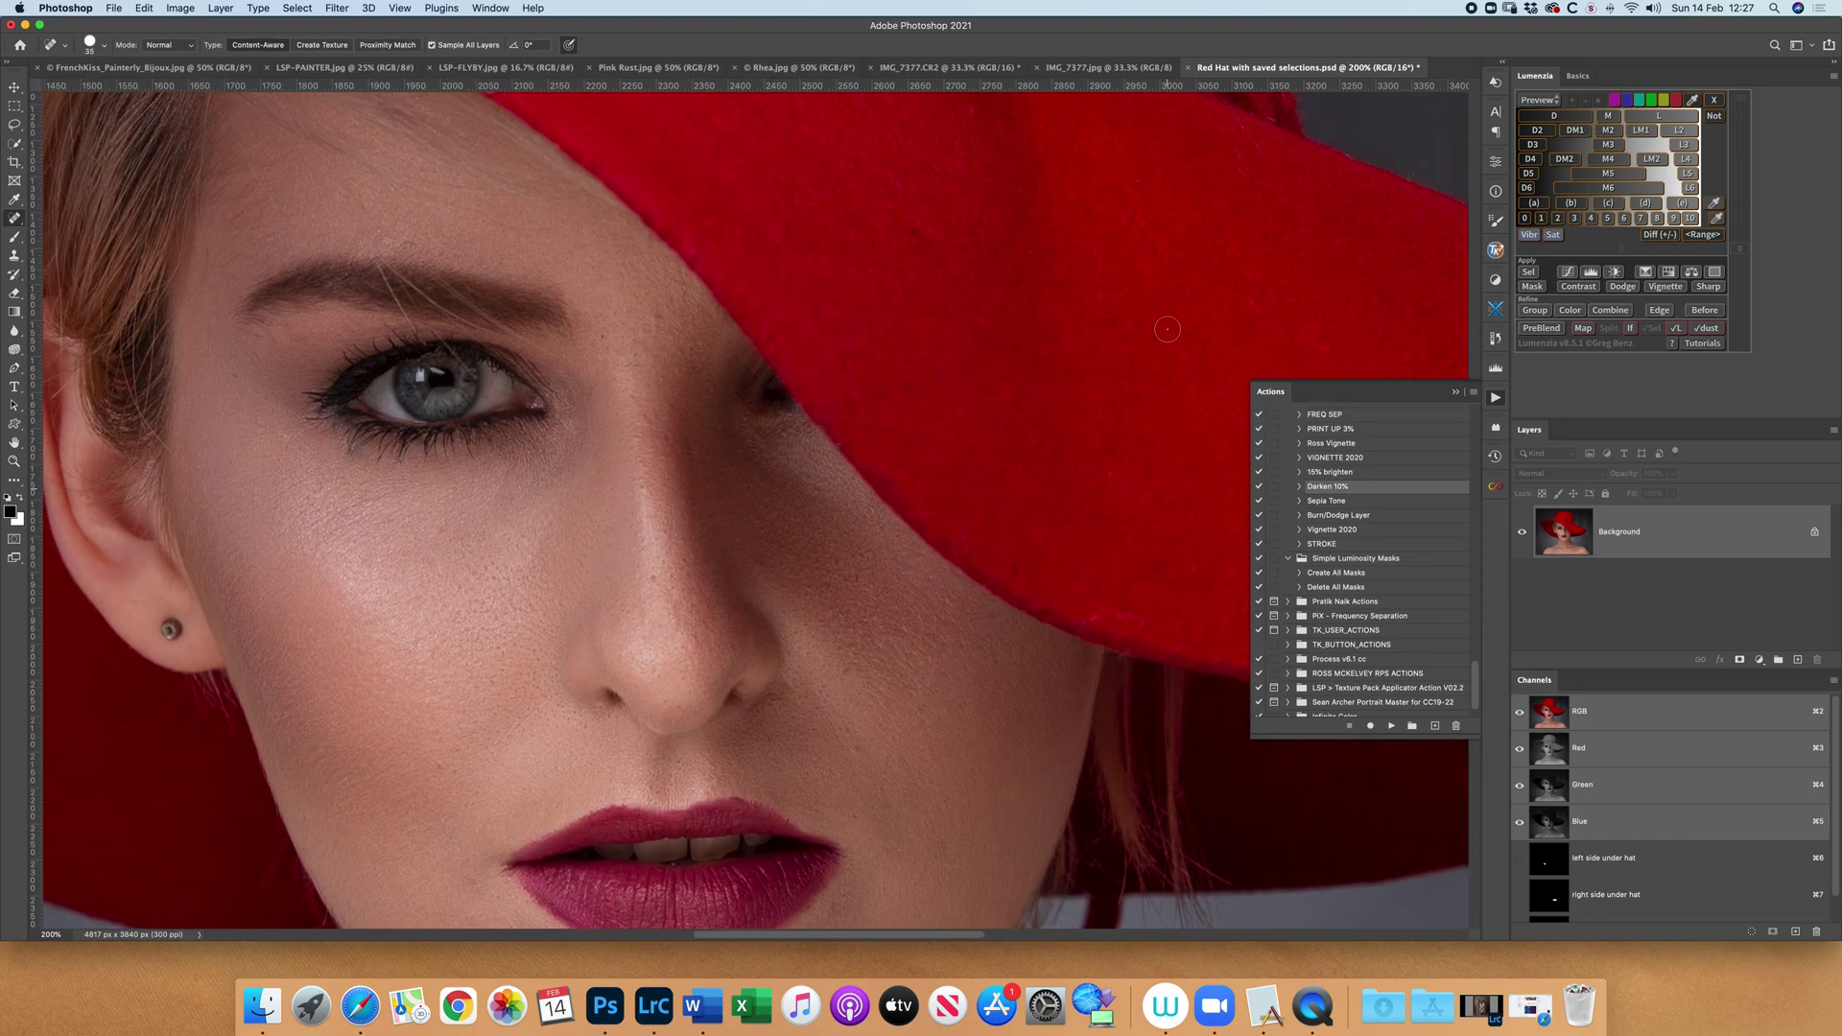
pyautogui.scroll(5, 1167, 329)
pyautogui.hscroll(-7, 1168, 329)
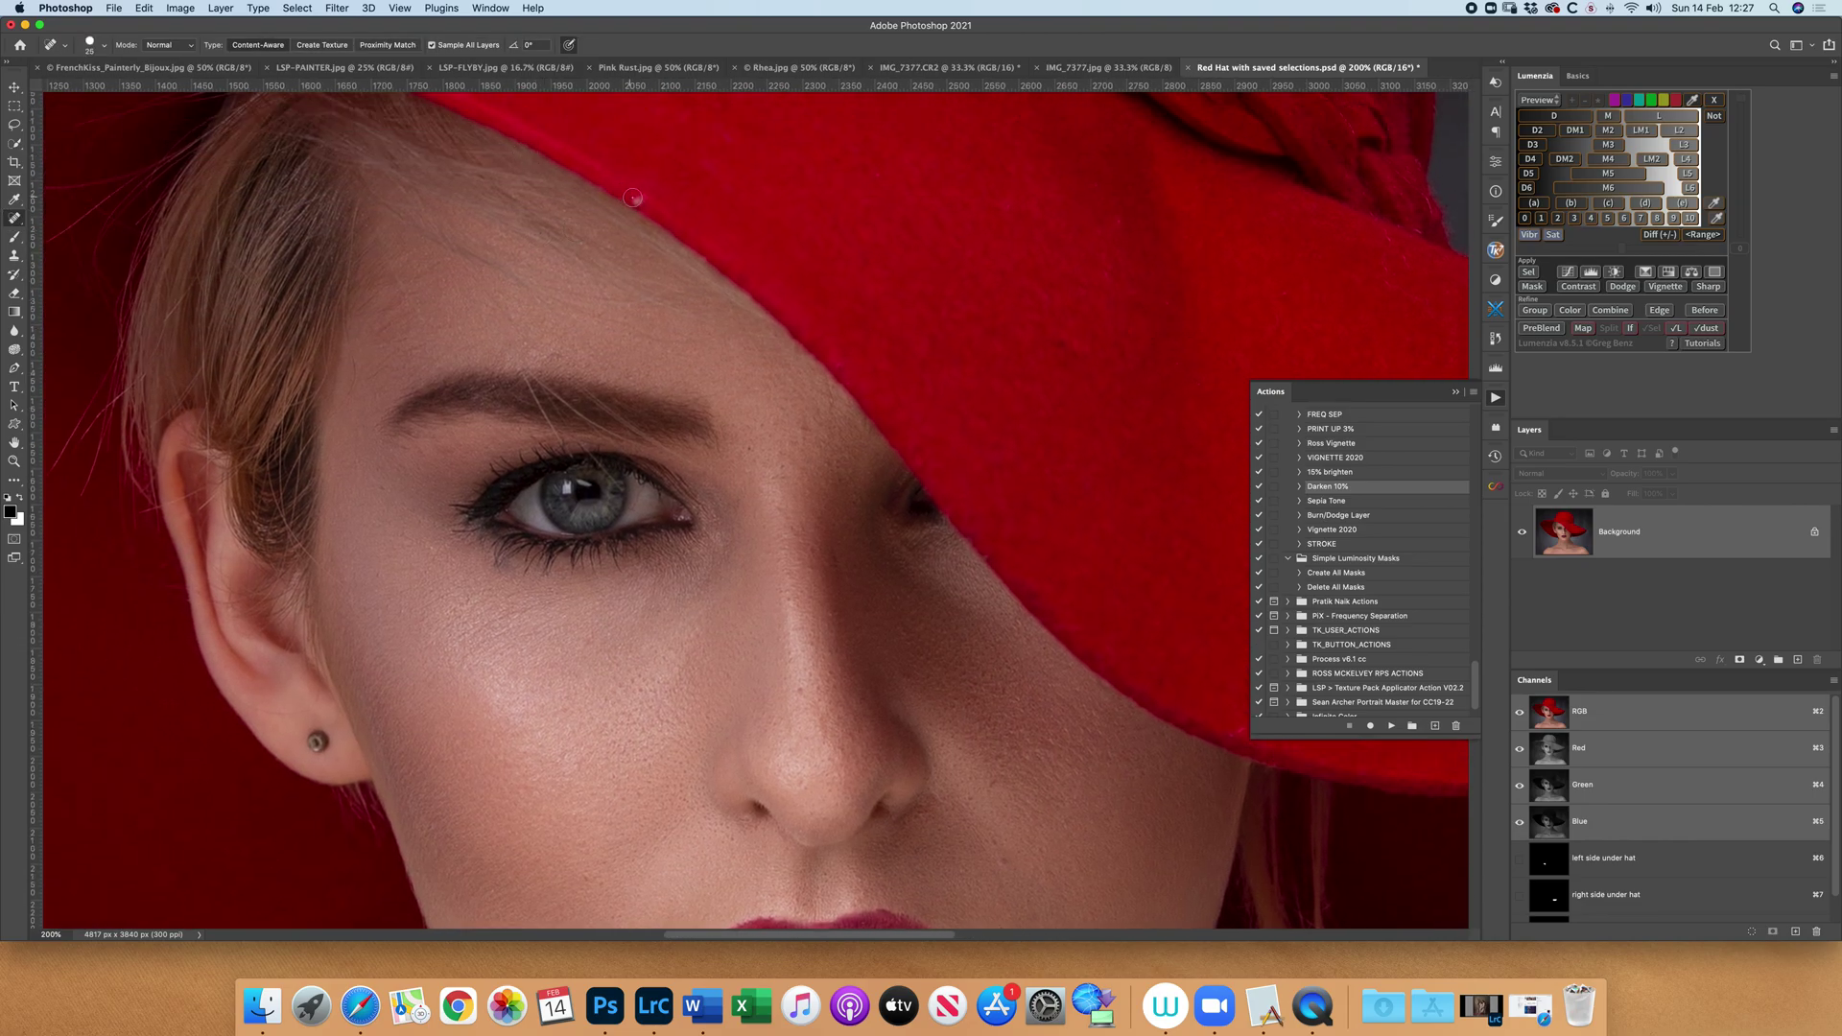
pyautogui.press('[')
pyautogui.press('[')
pyautogui.press('[')
# Heal the spots, light blemish and stray hair strands on the red background
pyautogui.scroll(2, 824, 337)
pyautogui.hscroll(-3, 825, 336)
pyautogui.scroll(20, 825, 336)
pyautogui.hscroll(-16, 825, 337)
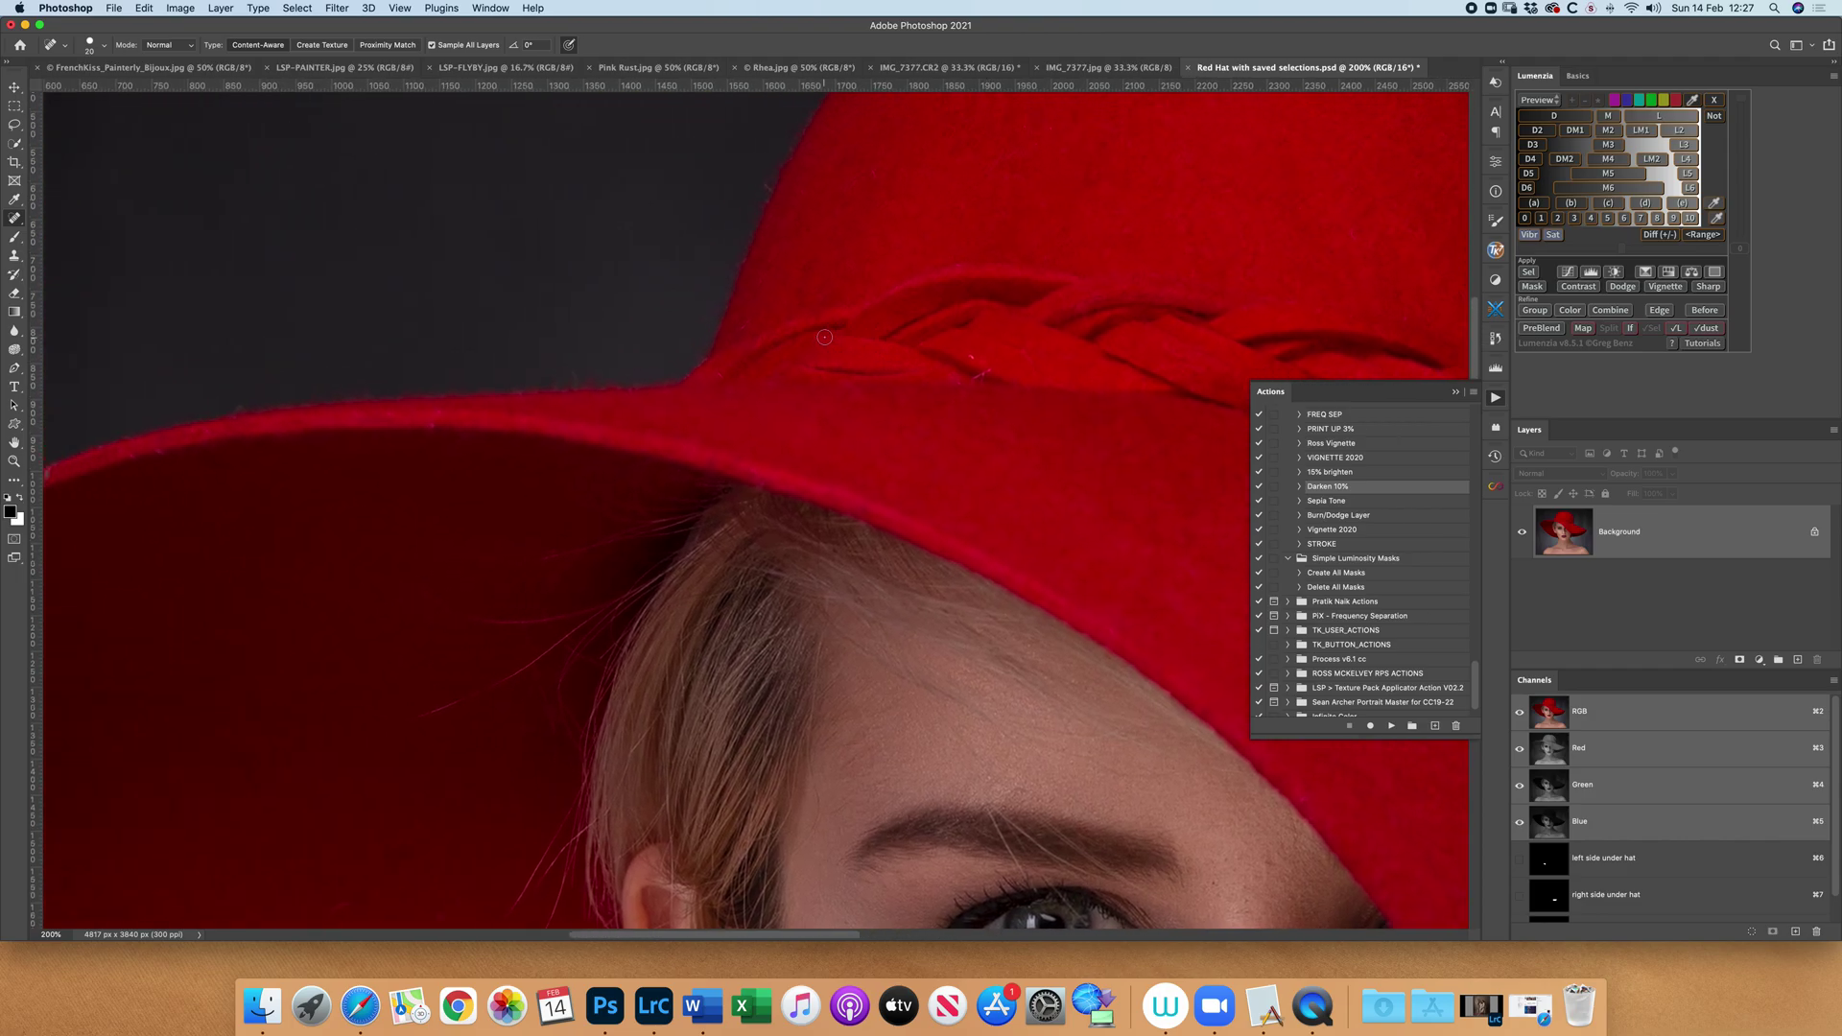
pyautogui.scroll(-20, 672, 346)
pyautogui.hscroll(-8, 672, 345)
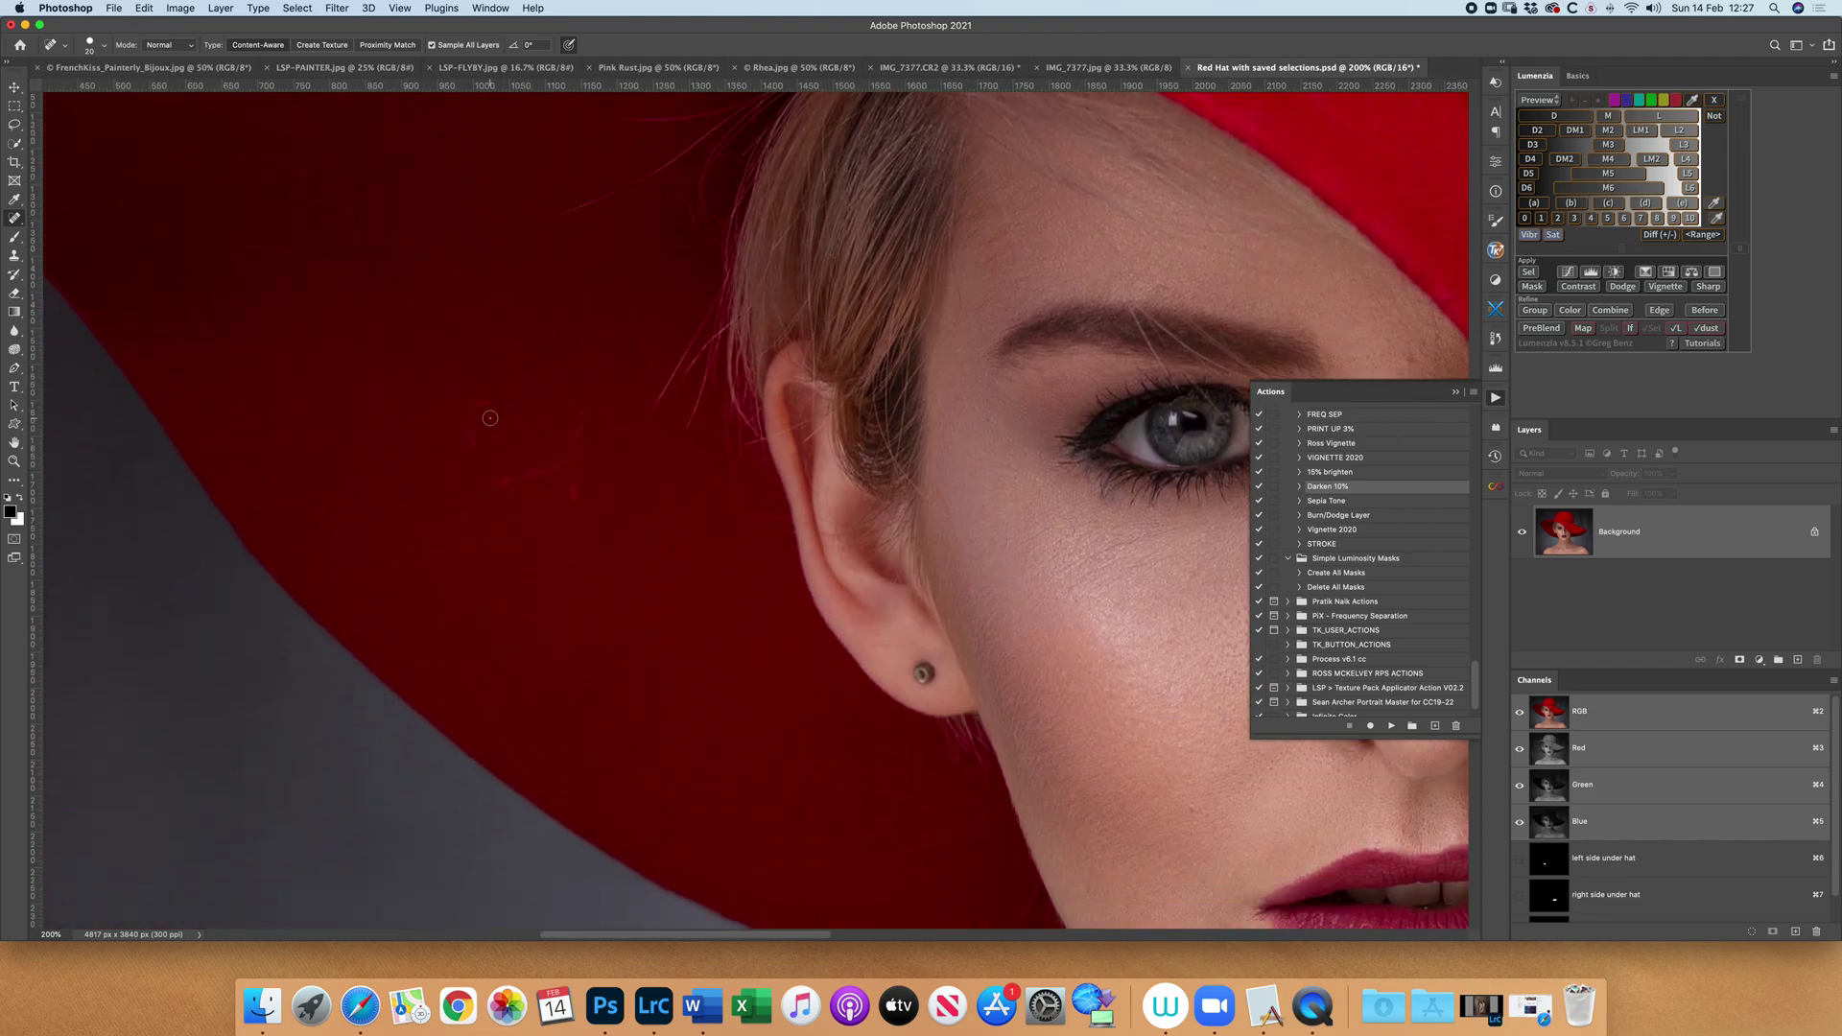
pyautogui.hscroll(2, 490, 418)
pyautogui.moveTo(473, 409)
pyautogui.mouseDown()
pyautogui.moveTo(448, 415)
pyautogui.moveTo(457, 436)
pyautogui.moveTo(518, 471)
pyautogui.moveTo(561, 401)
pyautogui.mouseUp()
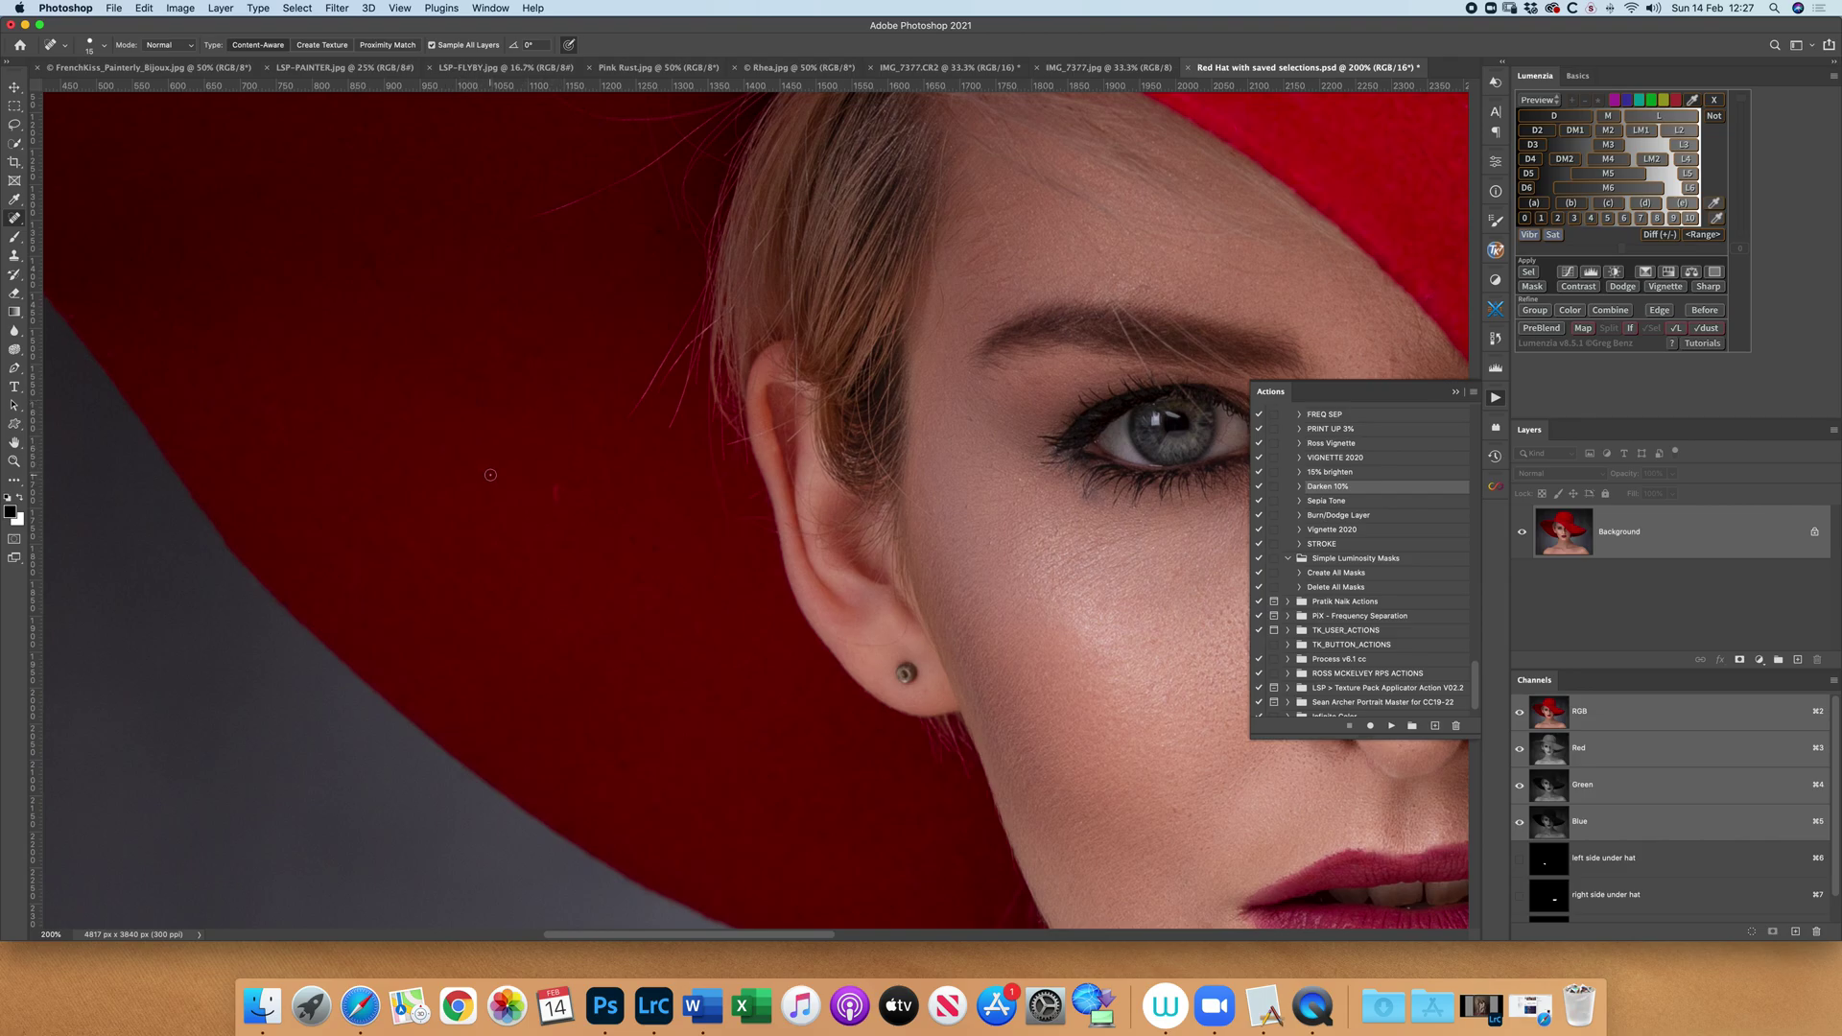
pyautogui.click(555, 488)
pyautogui.moveTo(654, 165)
pyautogui.mouseDown()
pyautogui.moveTo(533, 213)
pyautogui.moveTo(590, 192)
pyautogui.mouseUp()
pyautogui.moveTo(642, 390); pyautogui.dragTo(651, 399)
# Heal the flaw along the hat brim, then fit the portrait on screen
pyautogui.scroll(5, 593, 389)
pyautogui.scroll(1, 593, 388)
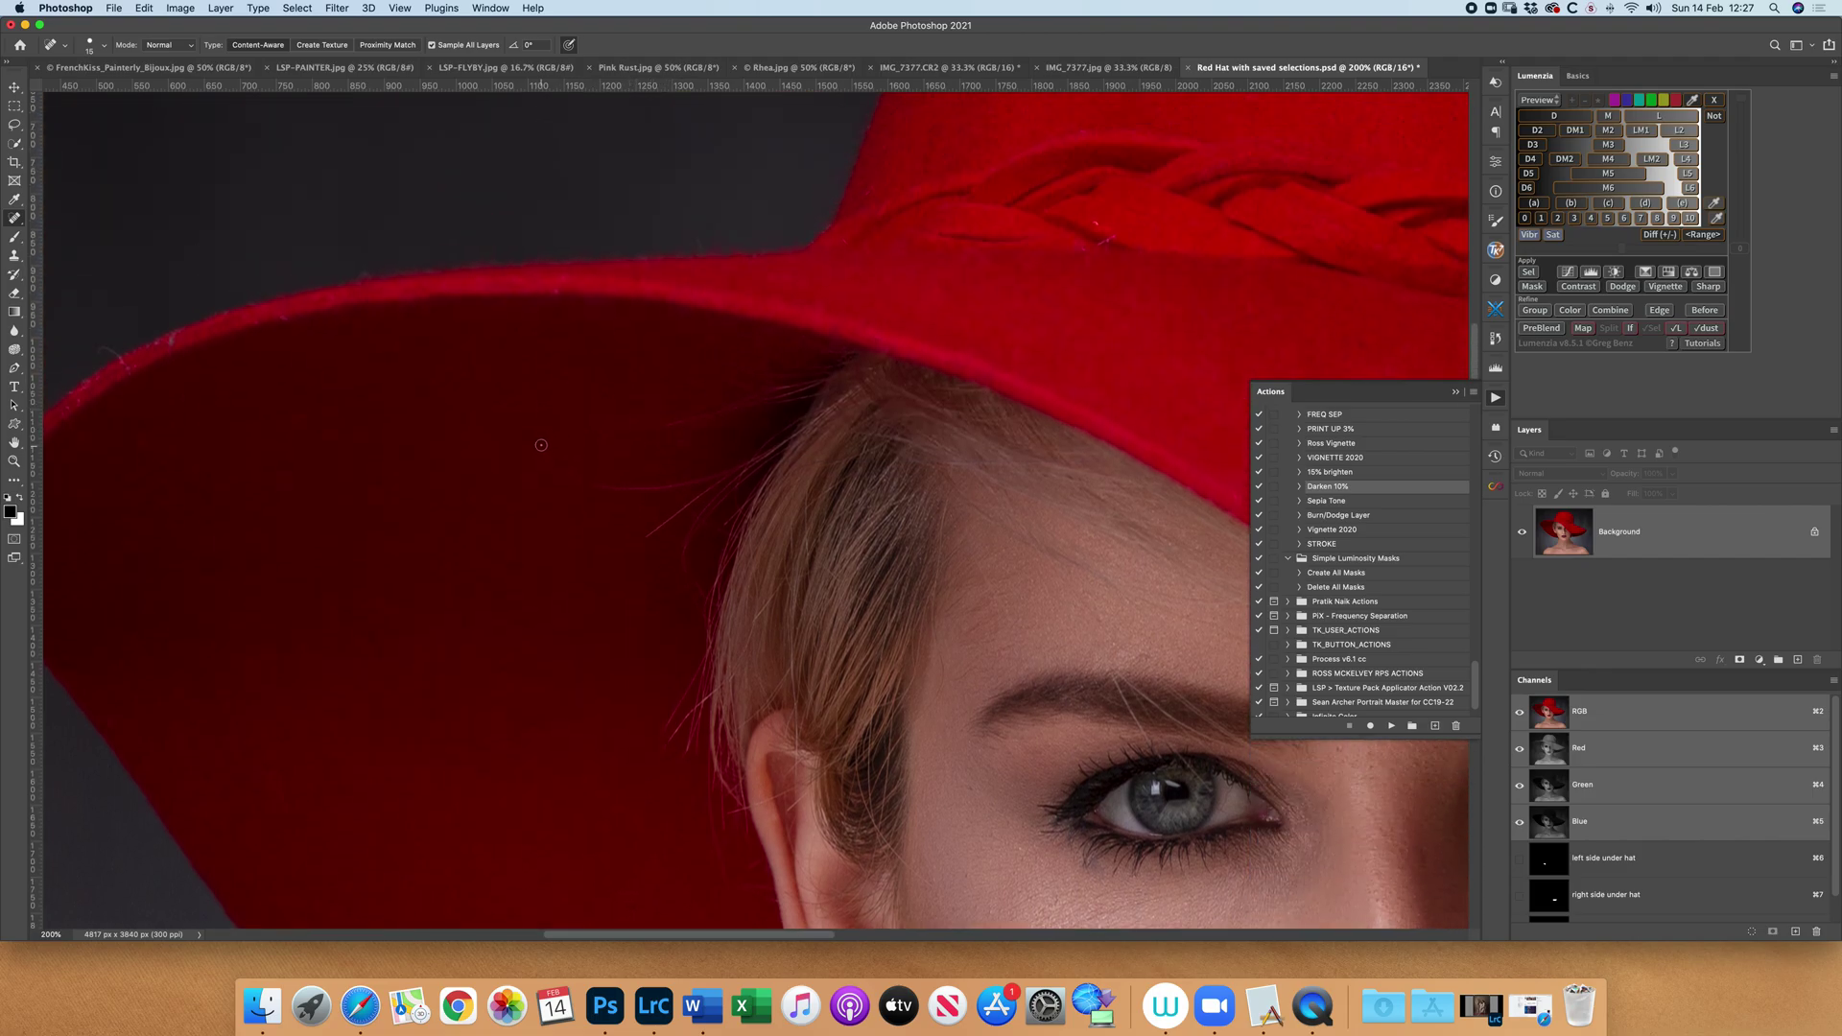
pyautogui.moveTo(541, 445)
pyautogui.mouseDown()
pyautogui.moveTo(576, 477)
pyautogui.moveTo(648, 491)
pyautogui.mouseUp()
pyautogui.scroll(-4, 619, 460)
pyautogui.hscroll(6, 619, 460)
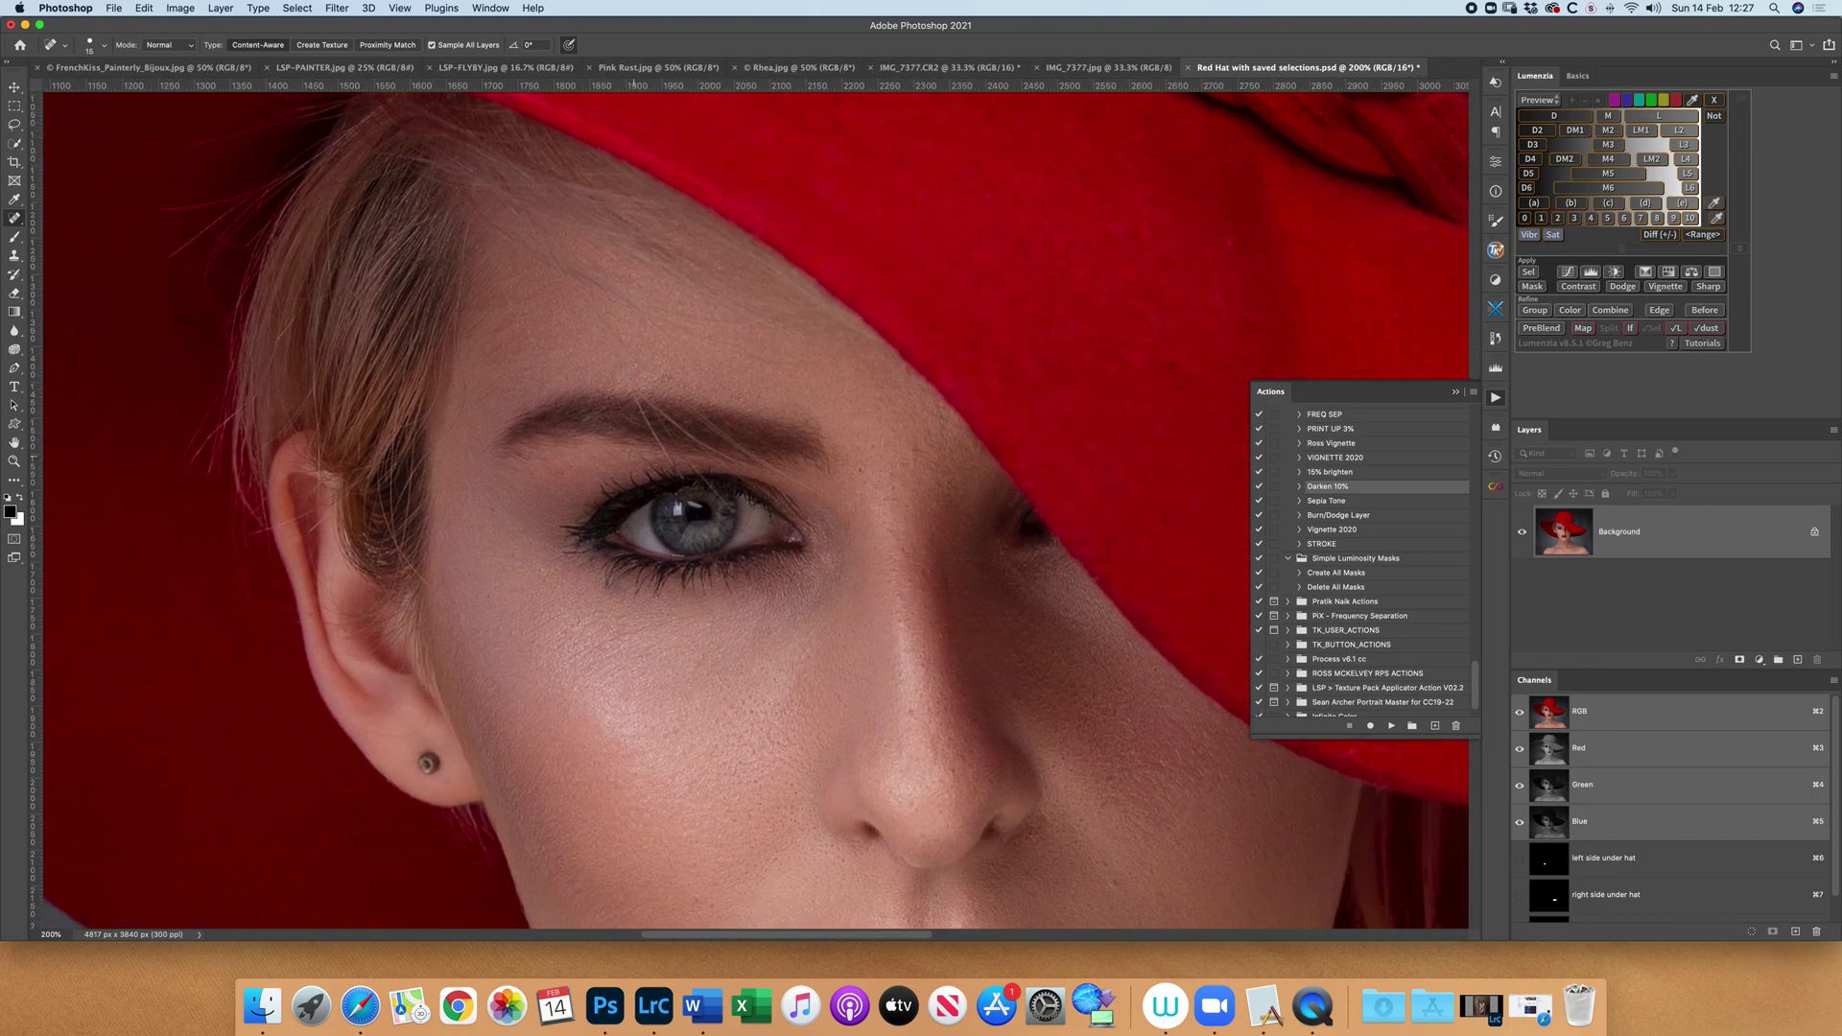
pyautogui.scroll(-5, 634, 456)
pyautogui.press('super+0')
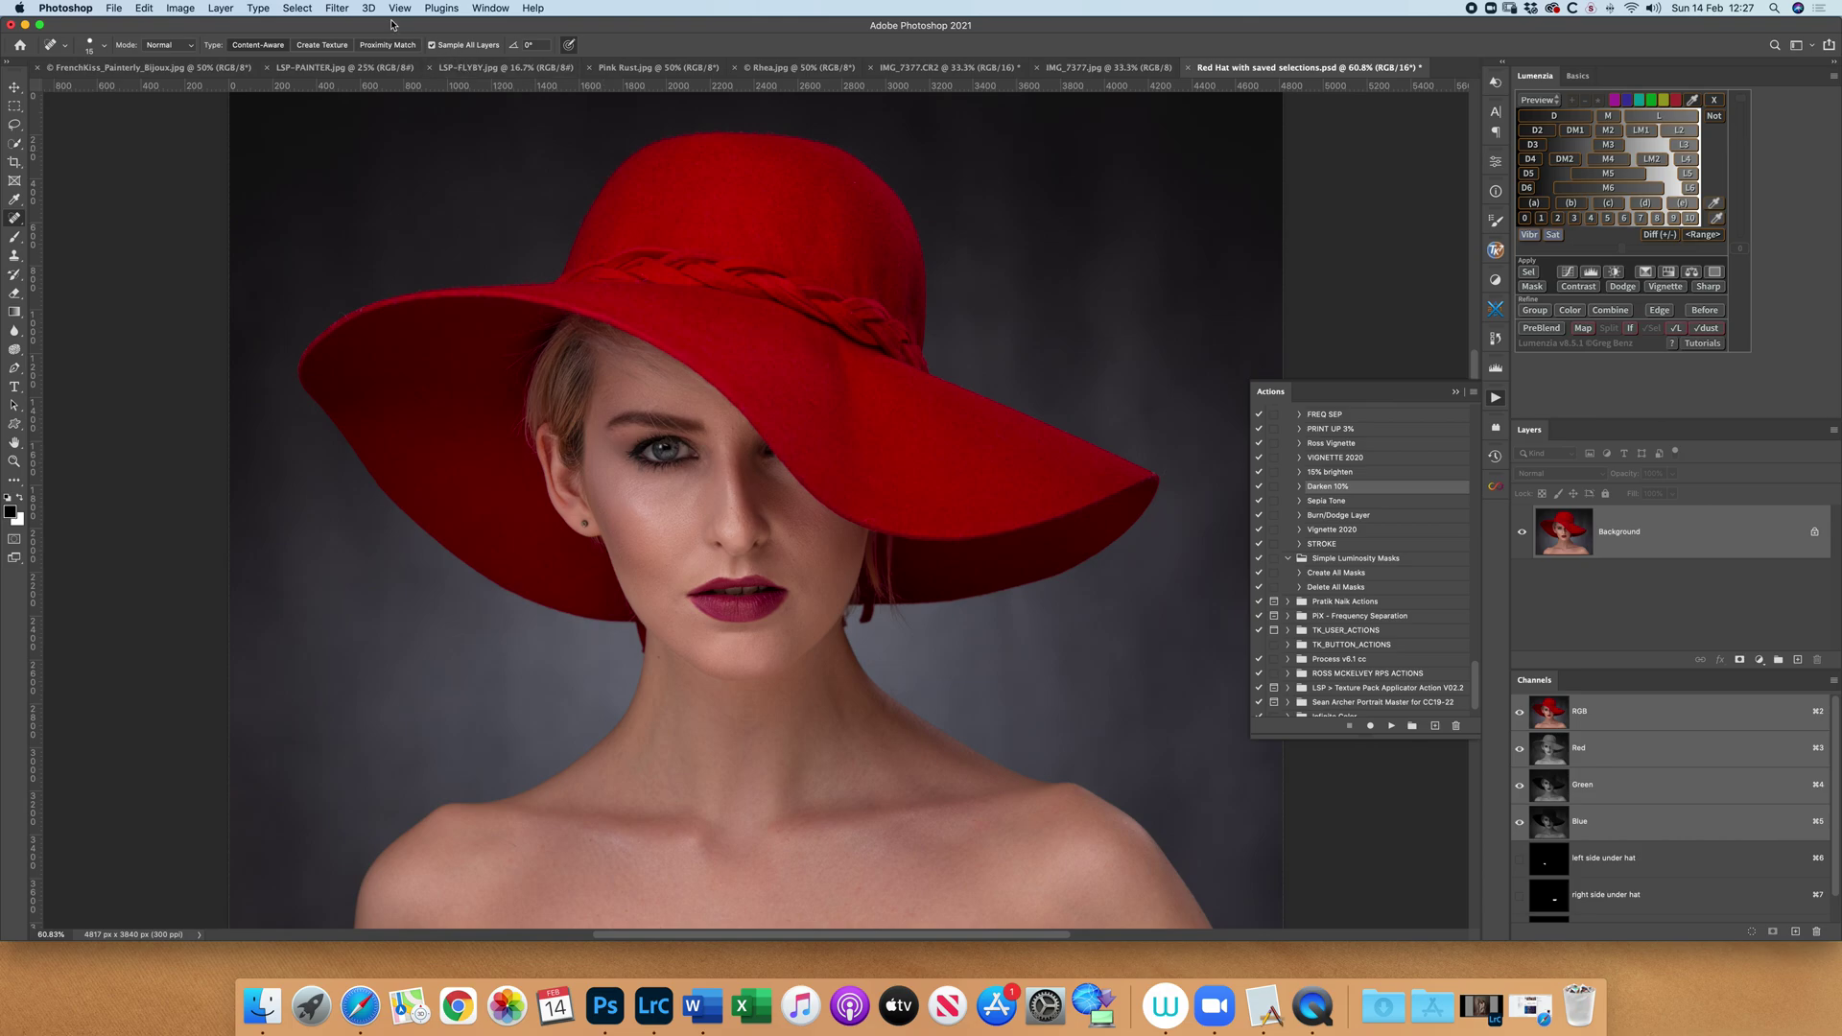
# Apply Neural Filters Skin Smoothing with Blur lowered to 17, output as a new layer
pyautogui.click(338, 11)
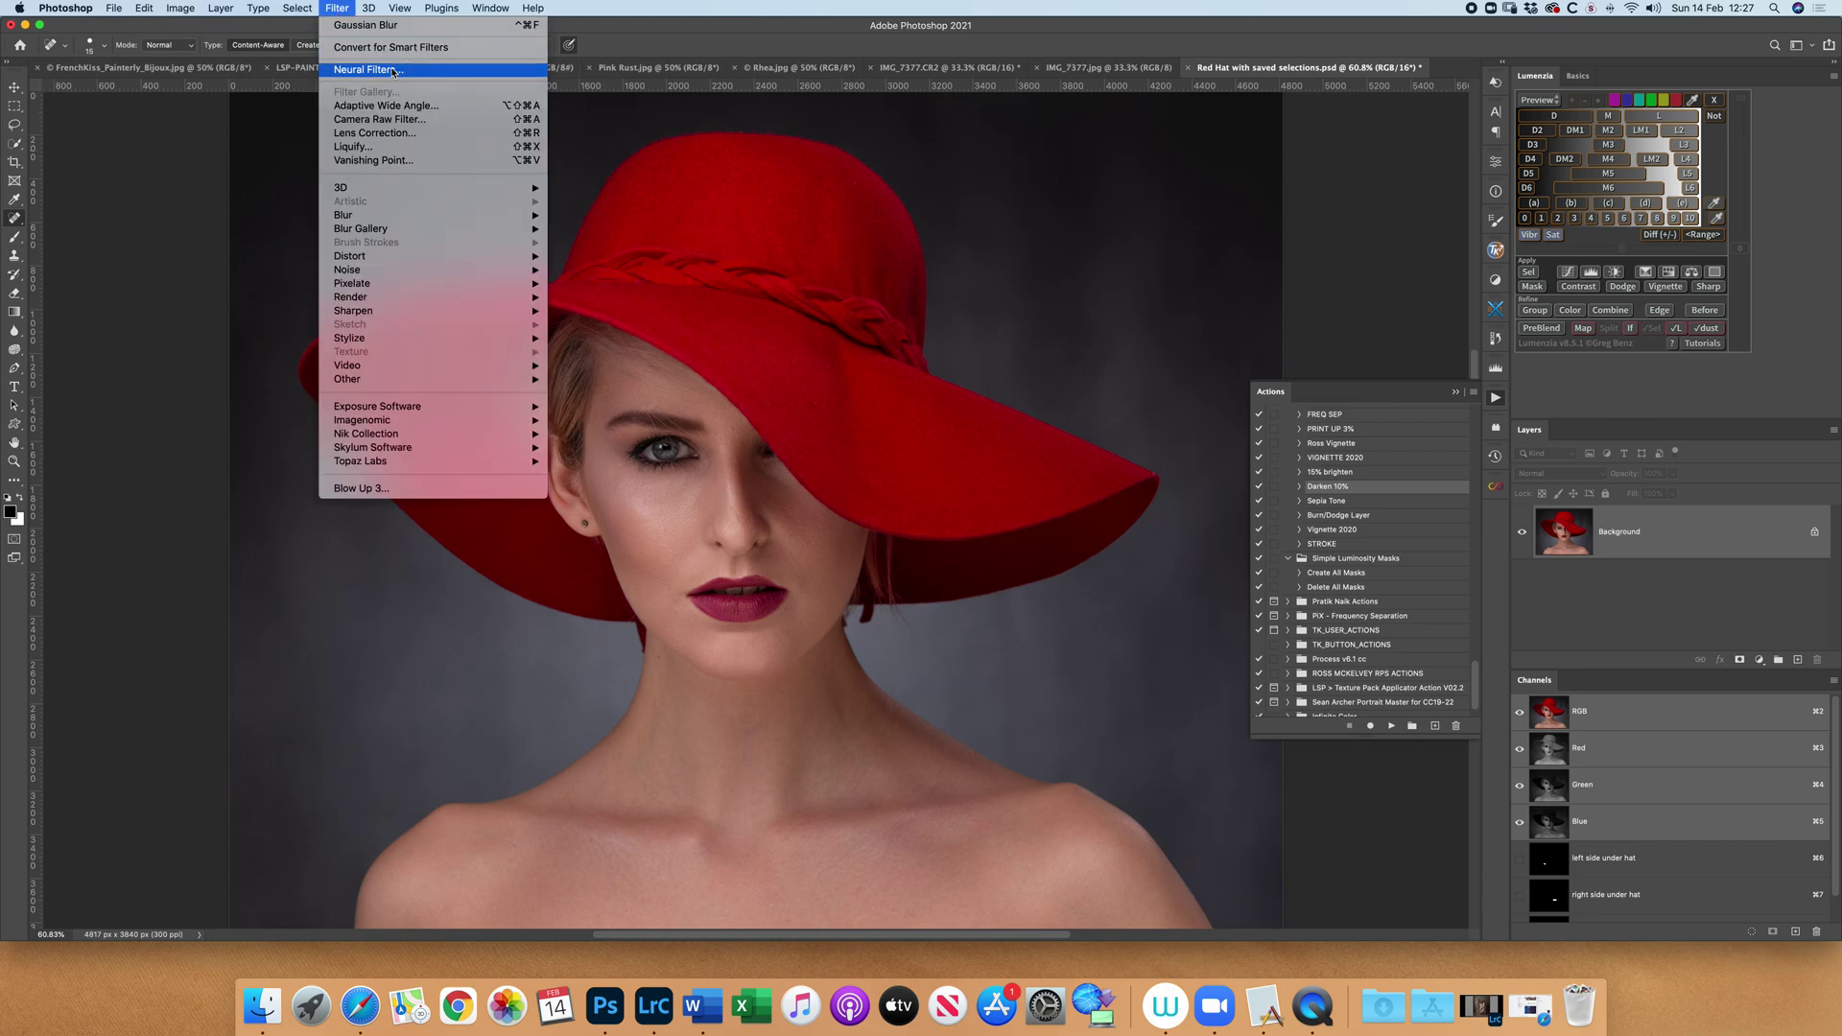
pyautogui.click(772, 344)
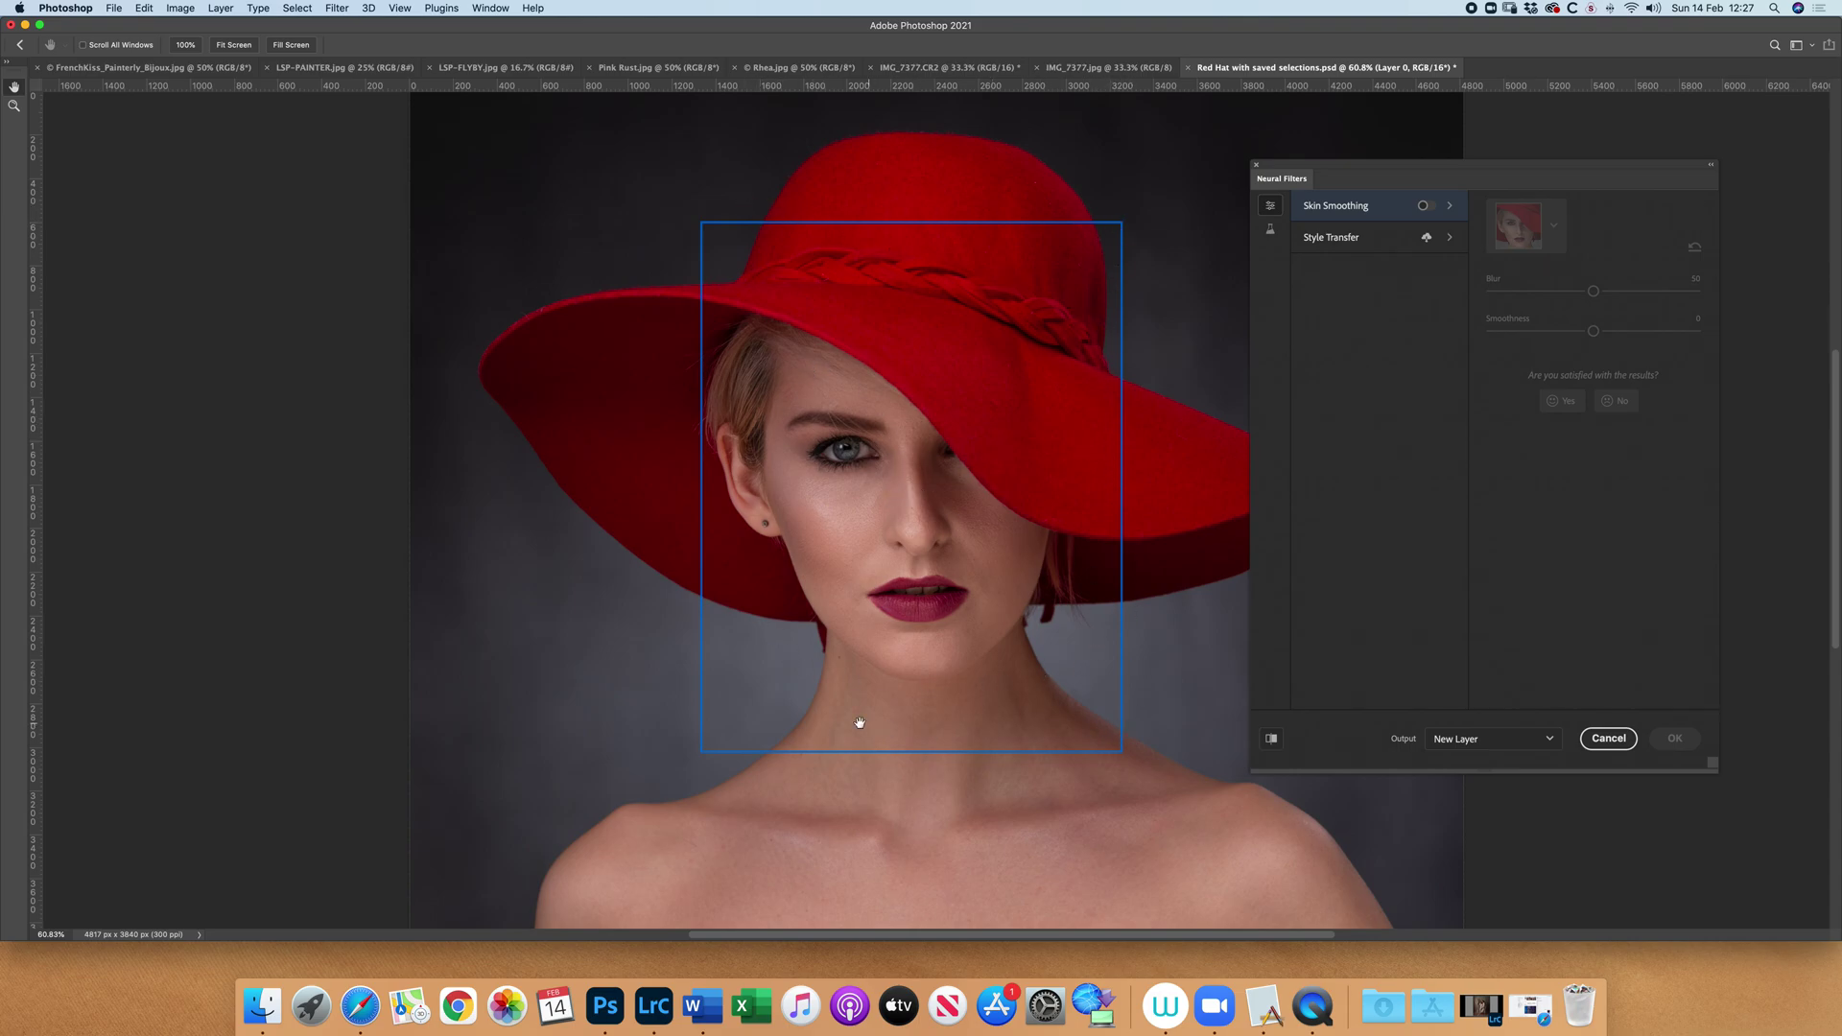
pyautogui.click(1428, 206)
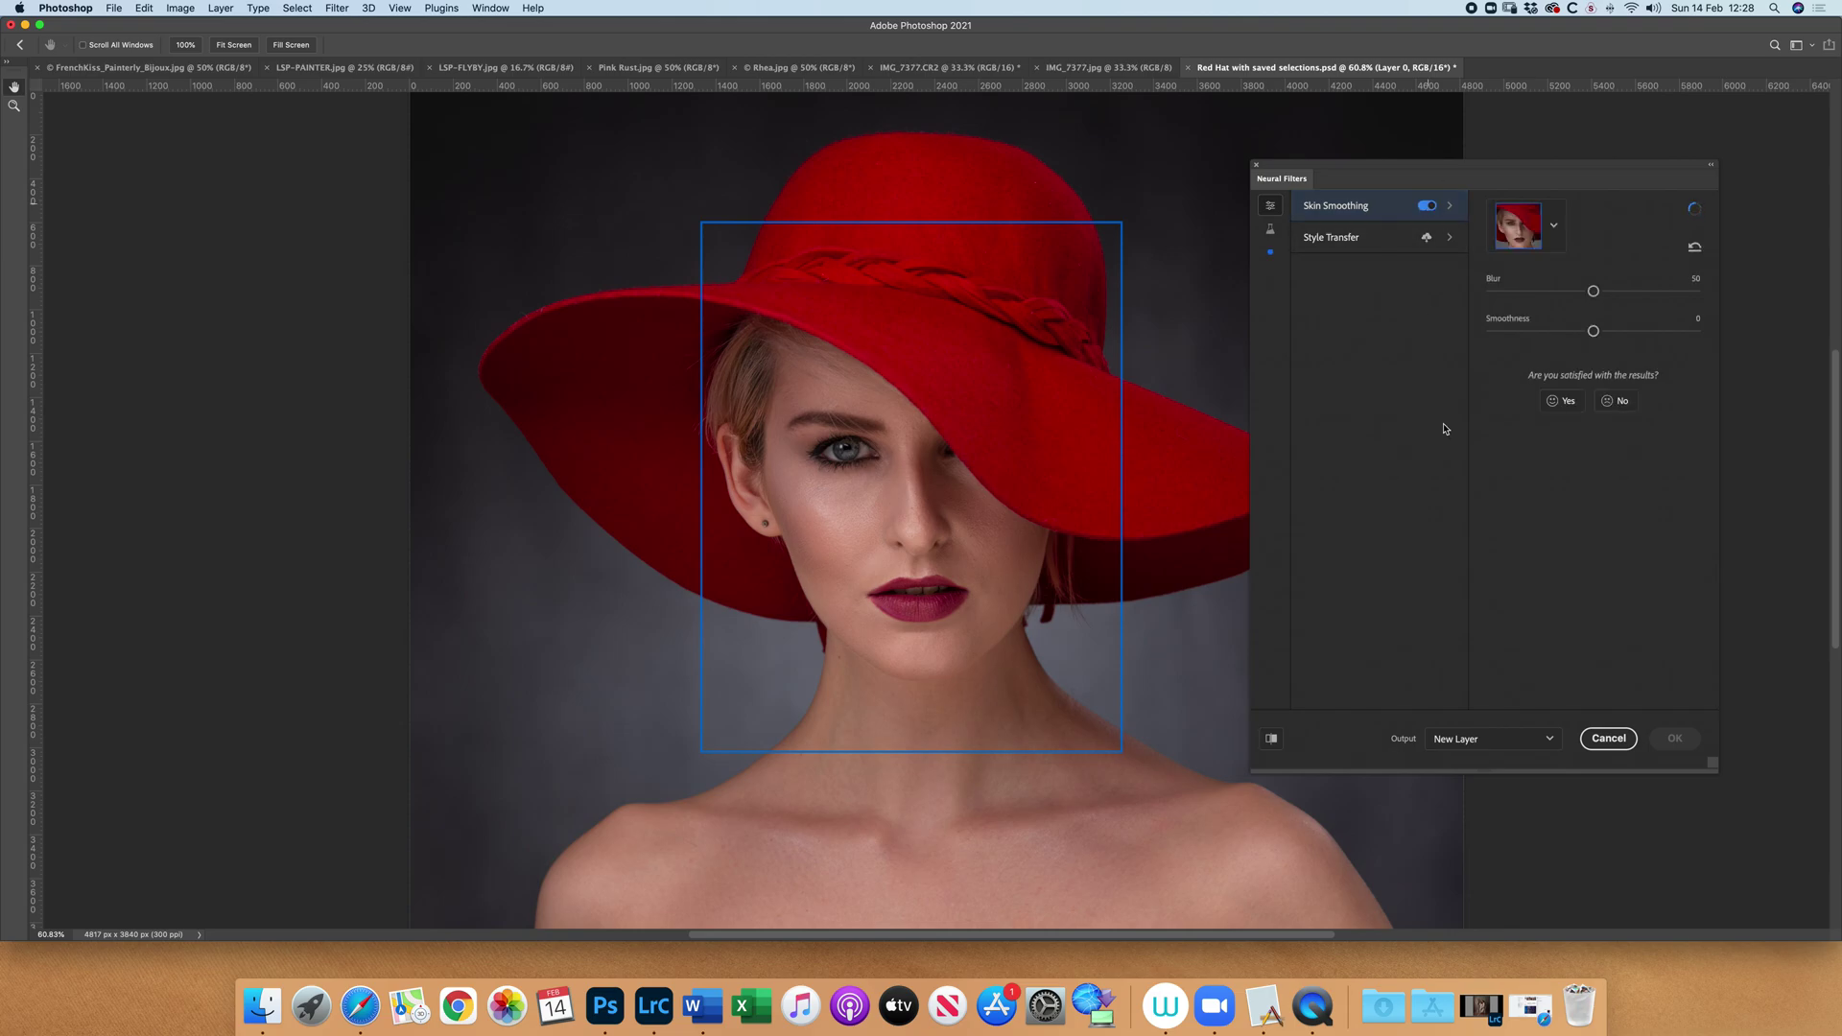
pyautogui.press('super+1')
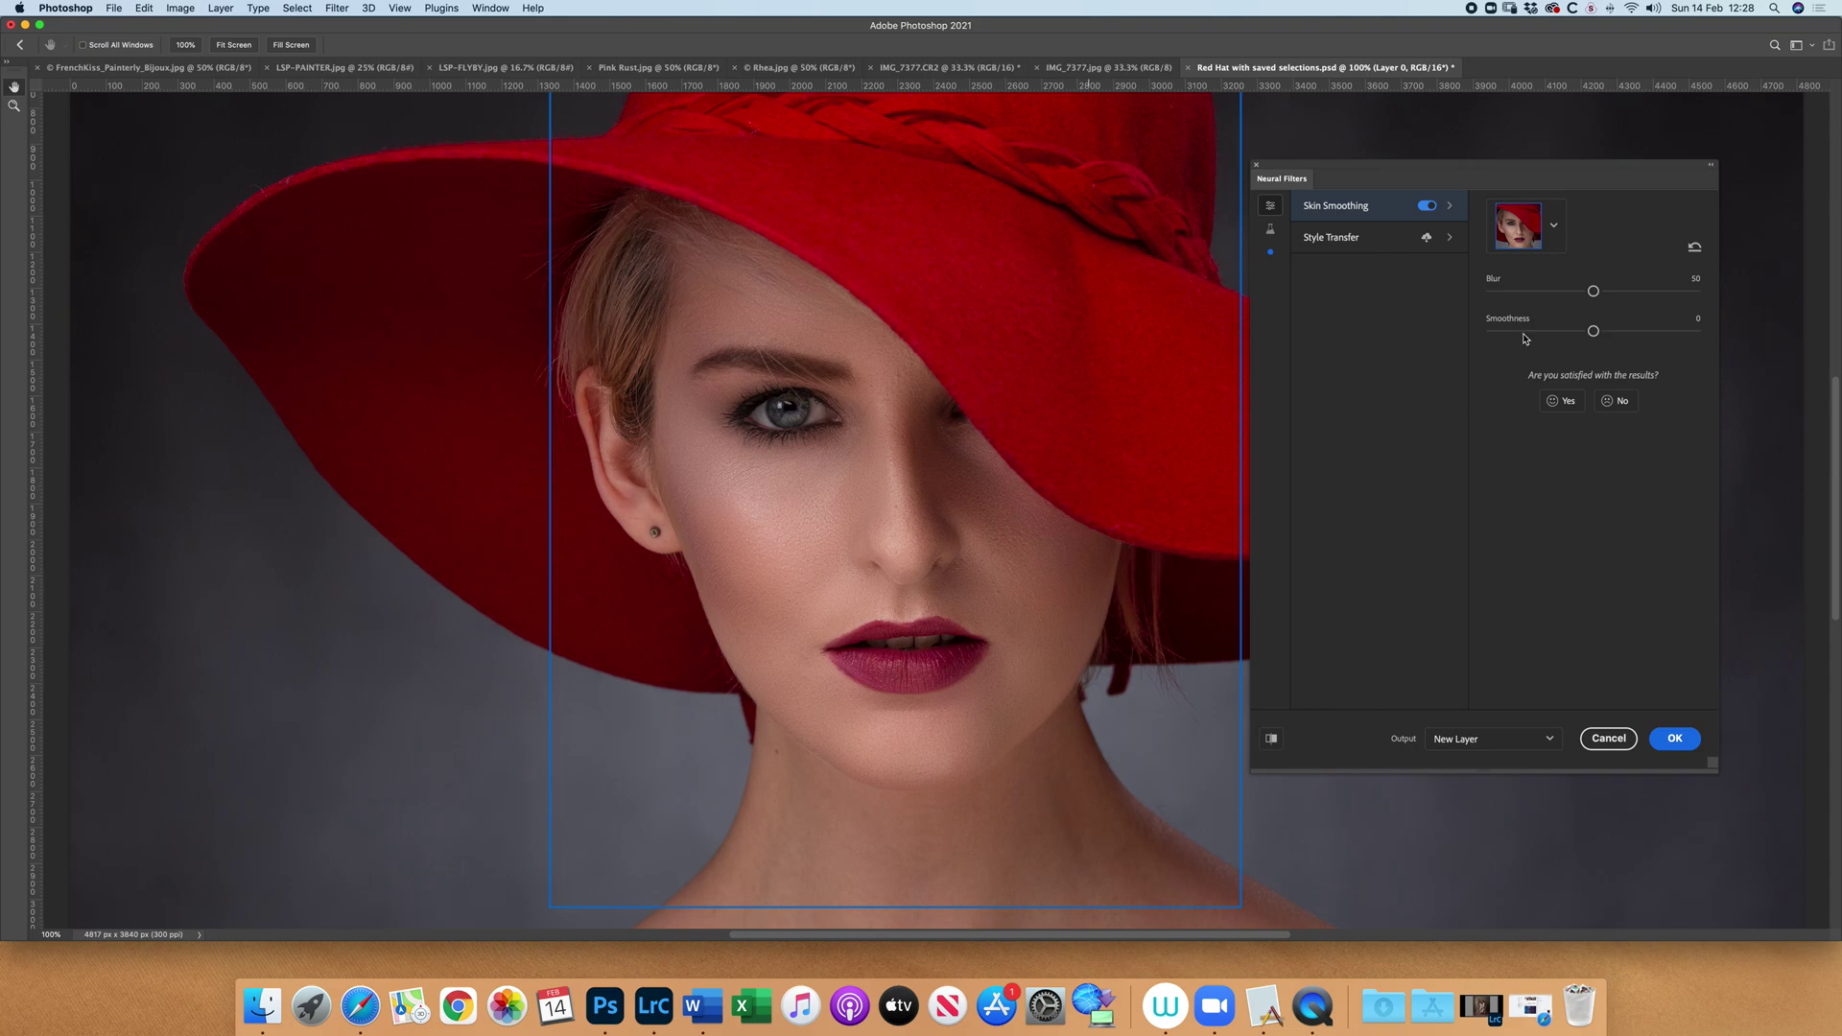
pyautogui.moveTo(1594, 293); pyautogui.dragTo(1532, 295)
pyautogui.moveTo(1533, 293); pyautogui.dragTo(1526, 294)
pyautogui.click(1674, 738)
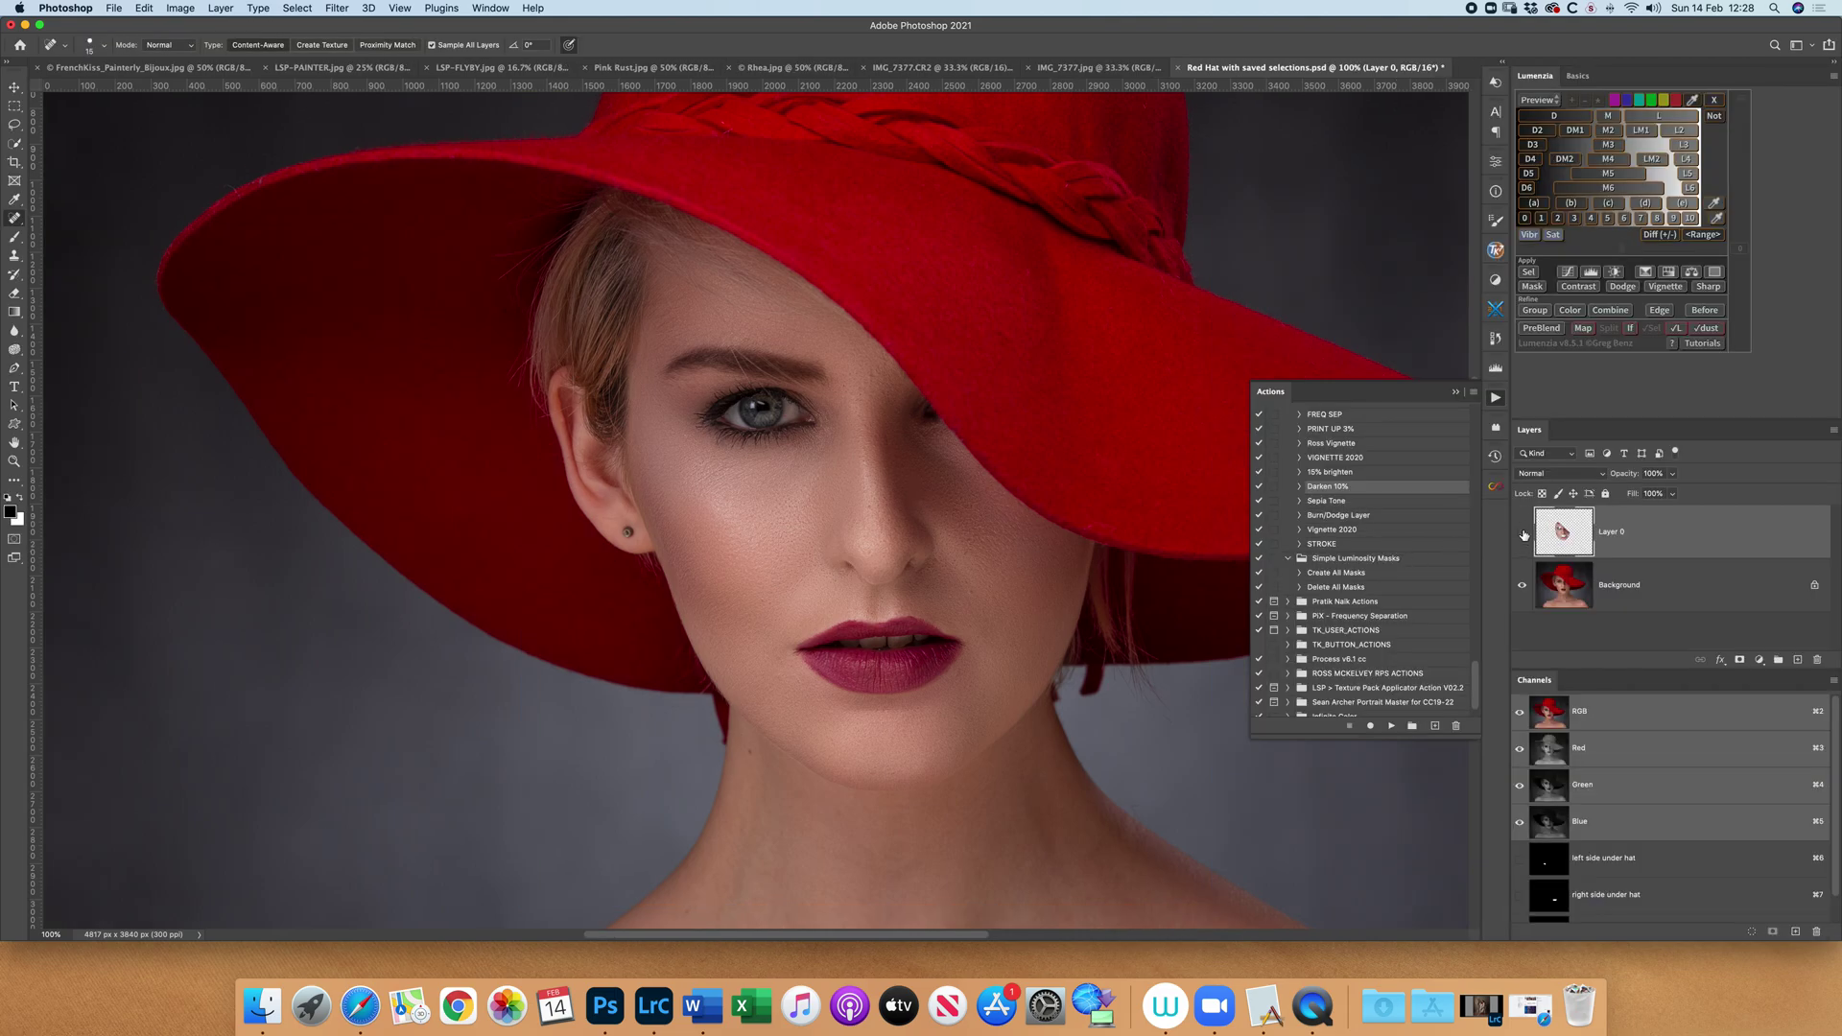
# Make Layer 0 visible and use Merge Visible to flatten it into one layer
pyautogui.click(1523, 534)
pyautogui.click(1823, 438)
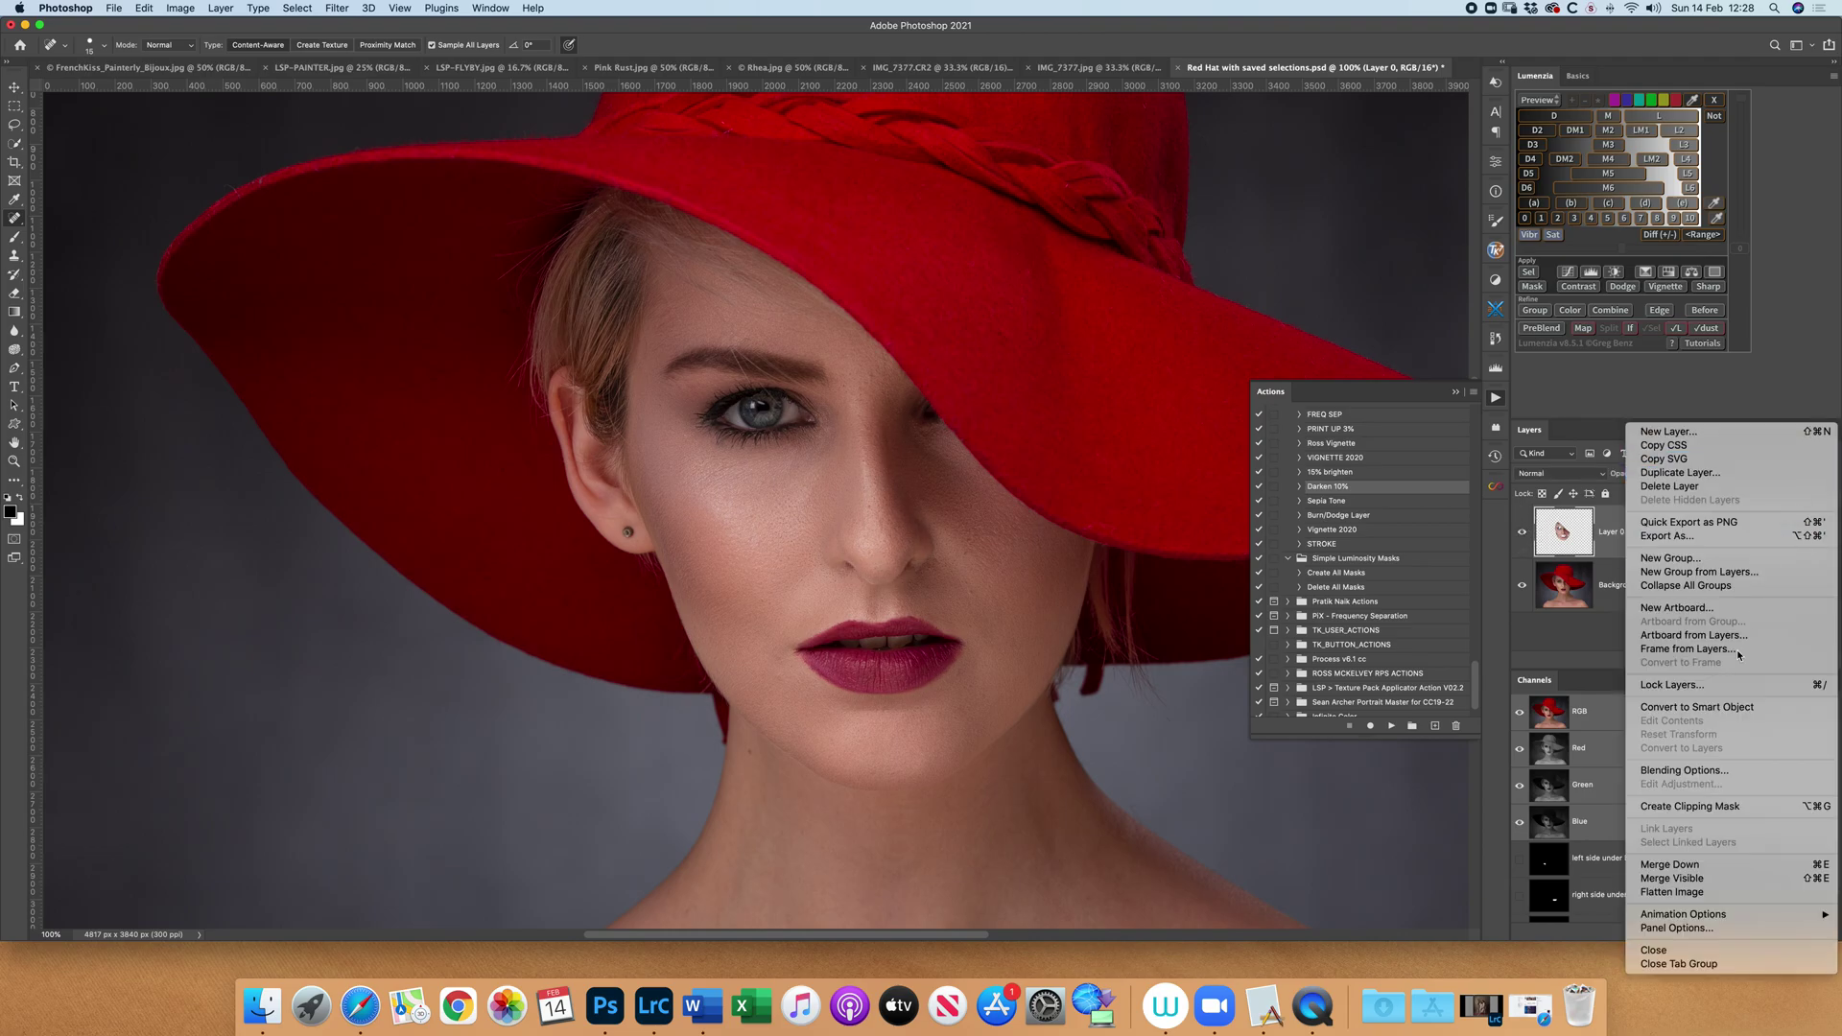
pyautogui.click(1717, 879)
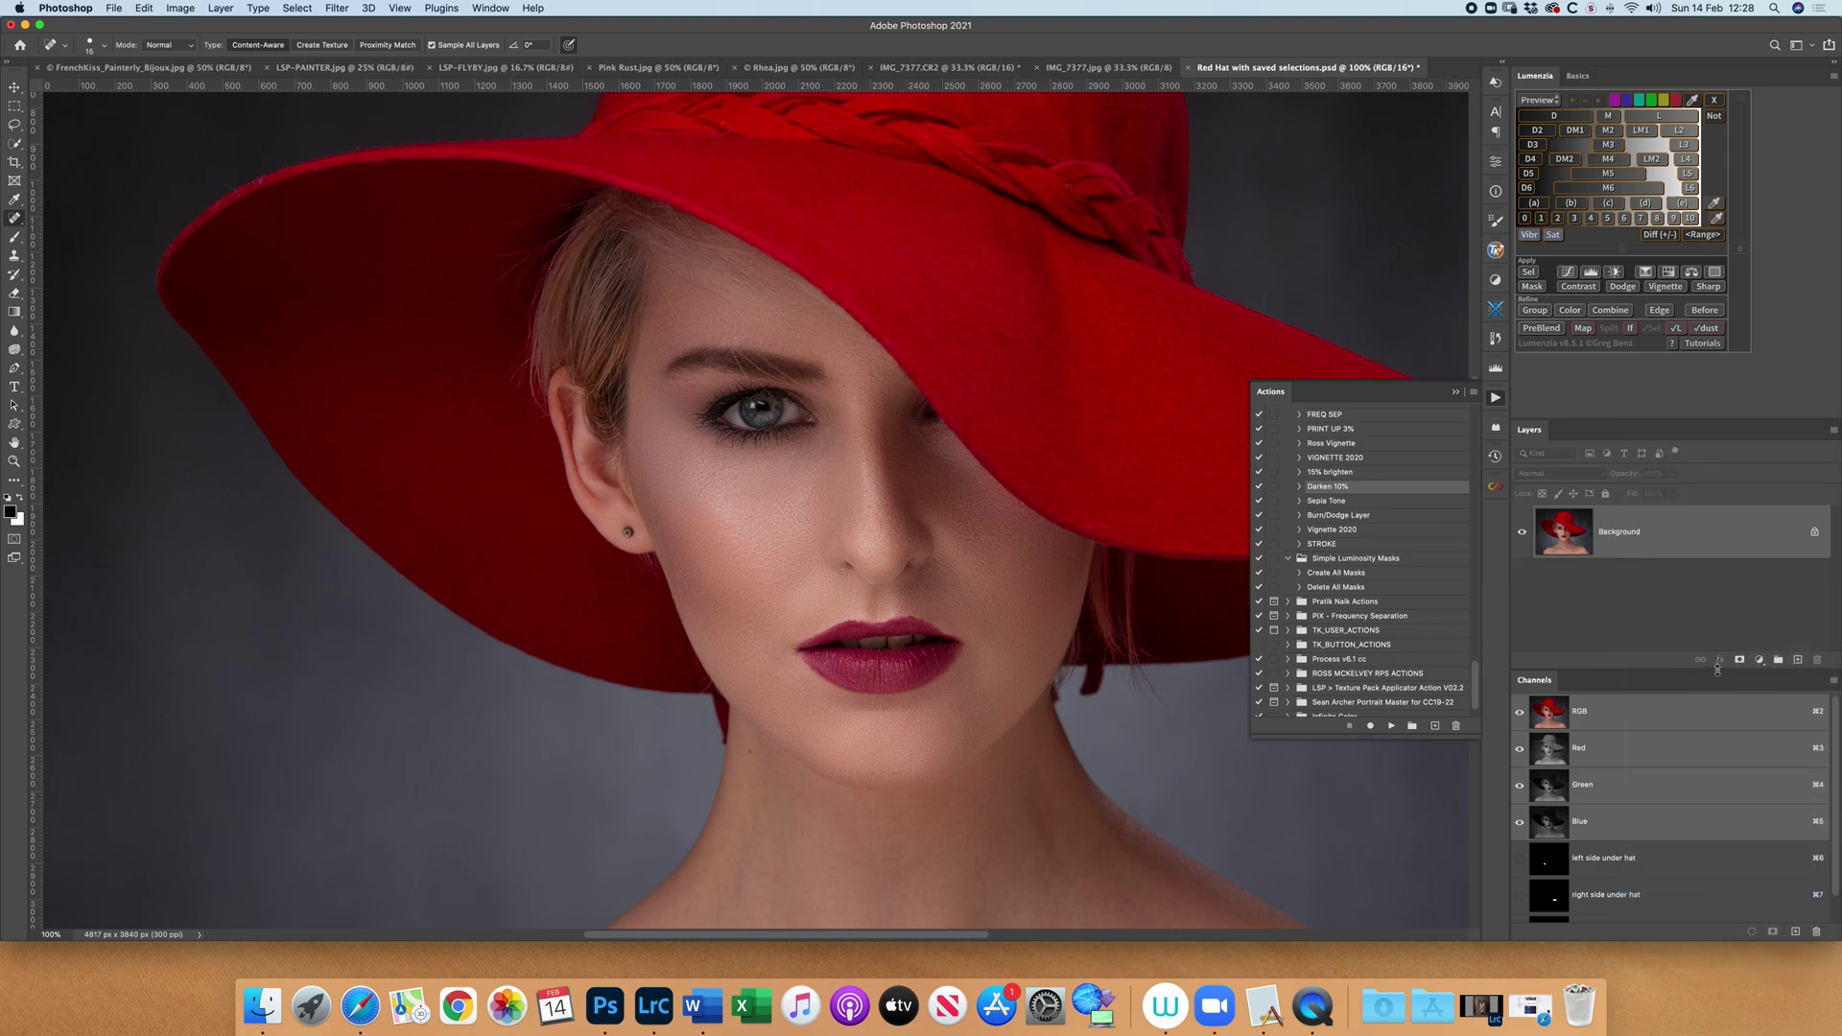
# Add a Curves adjustment layer in Screen blend mode with an inverted black mask
pyautogui.click(1759, 662)
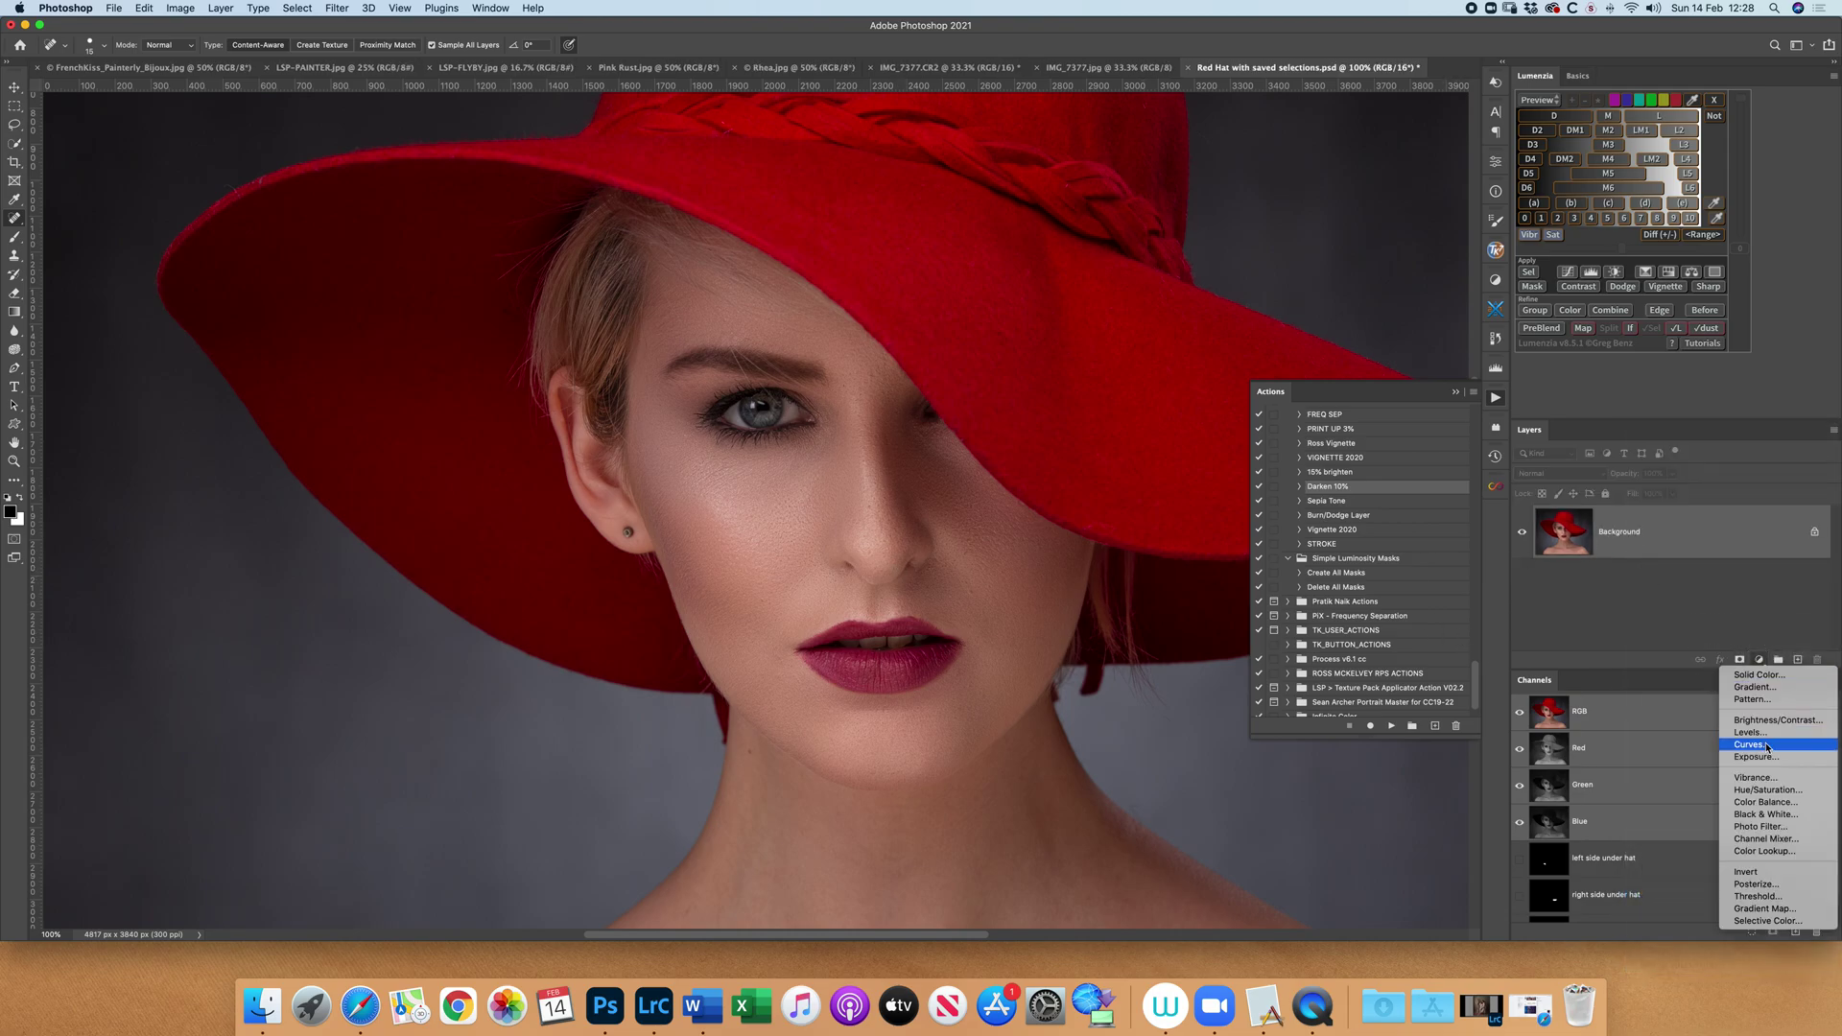
pyautogui.click(1690, 690)
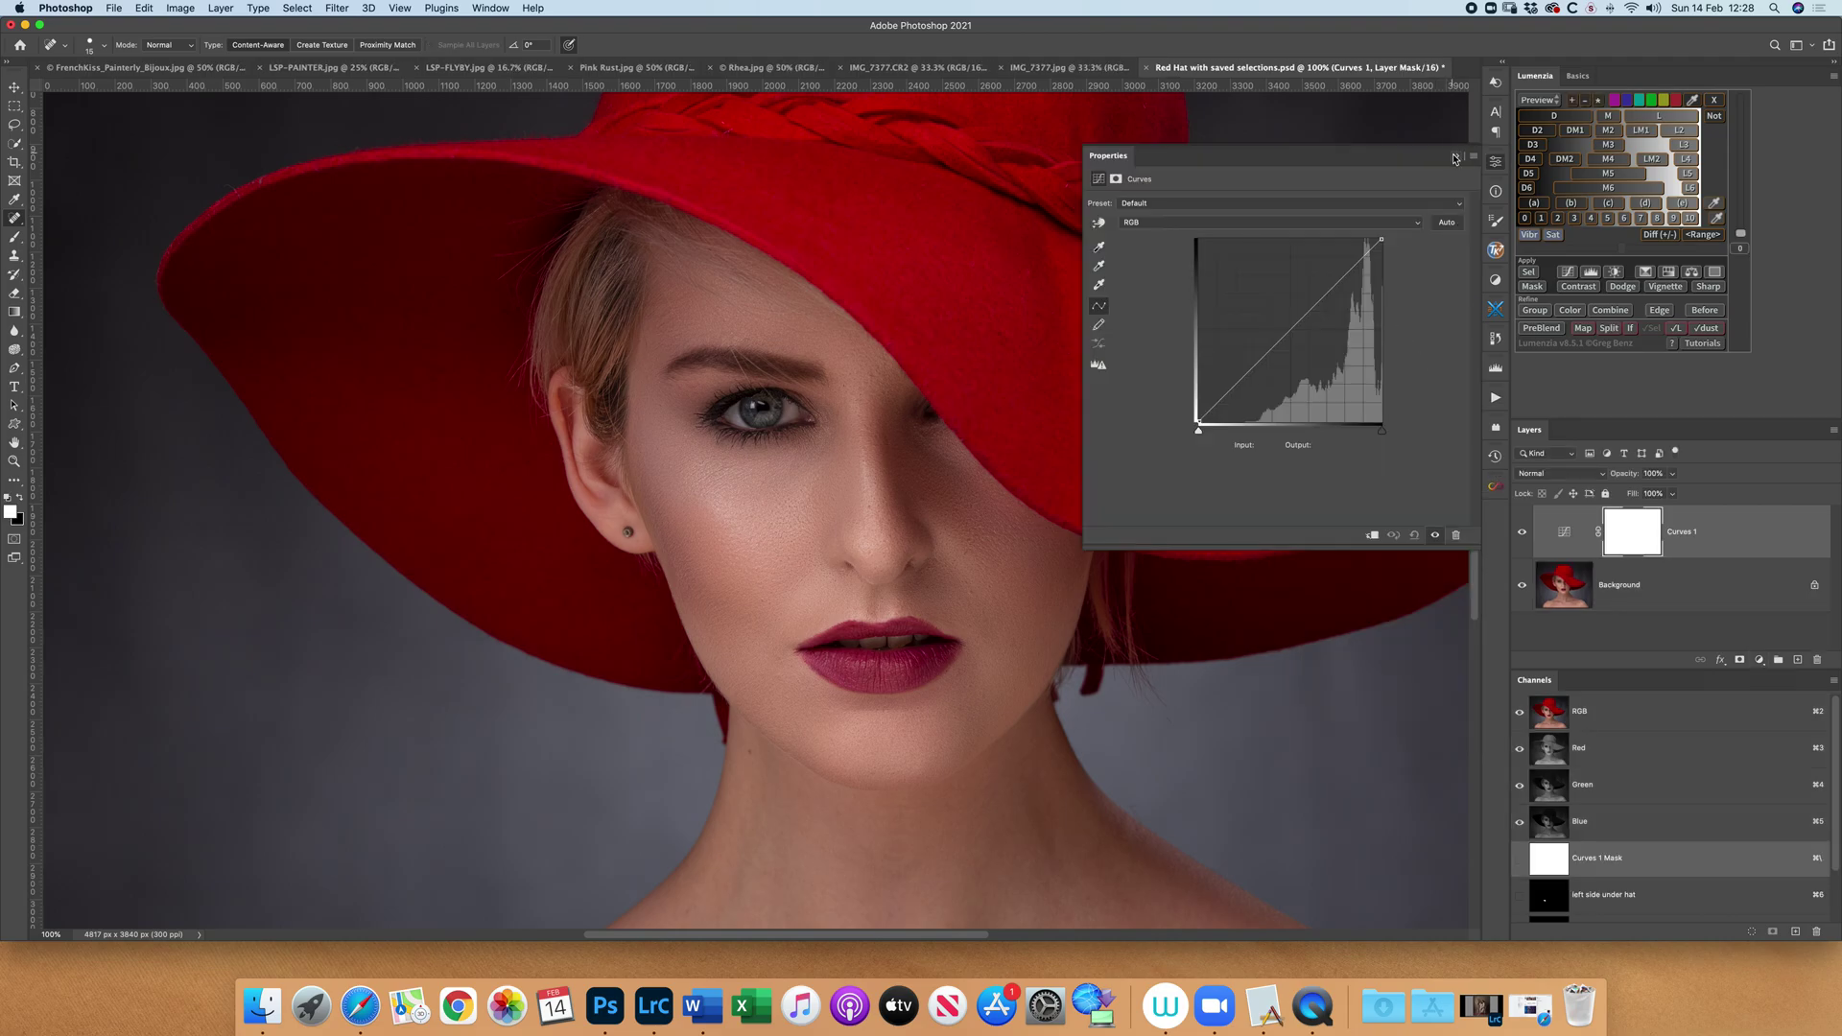
pyautogui.click(1455, 157)
pyautogui.click(1562, 474)
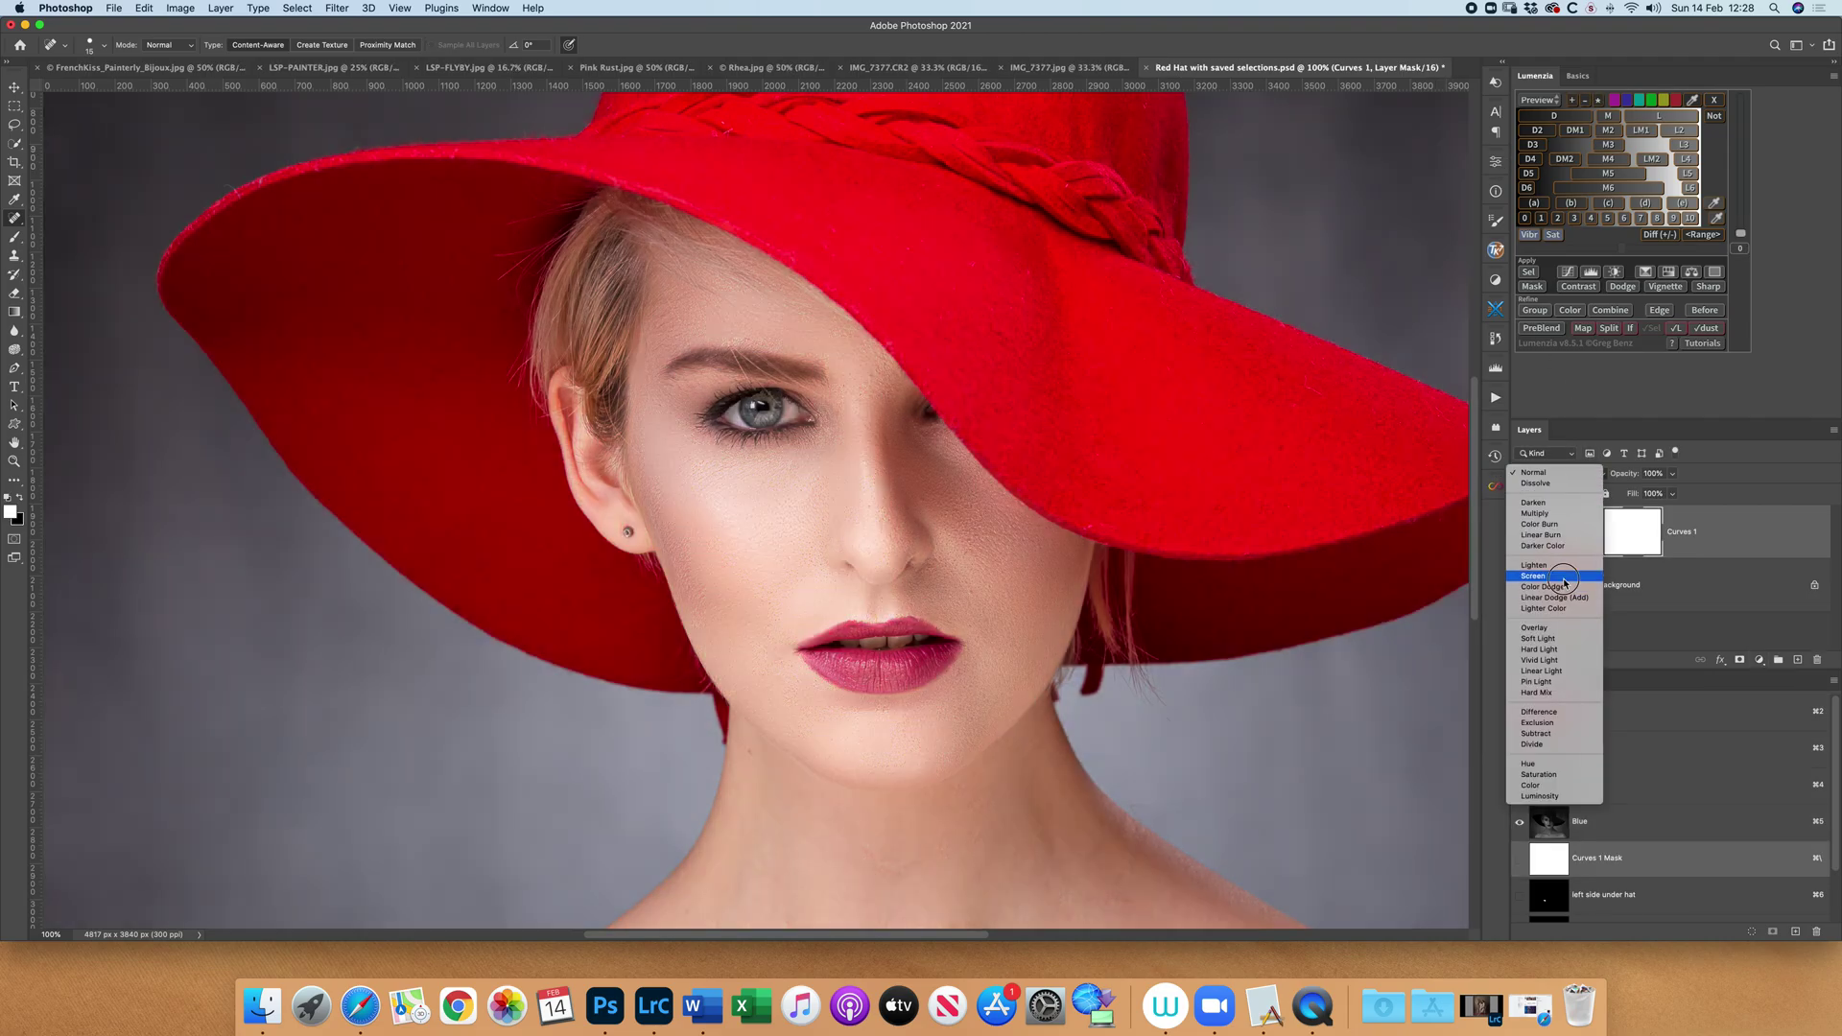
pyautogui.click(1554, 579)
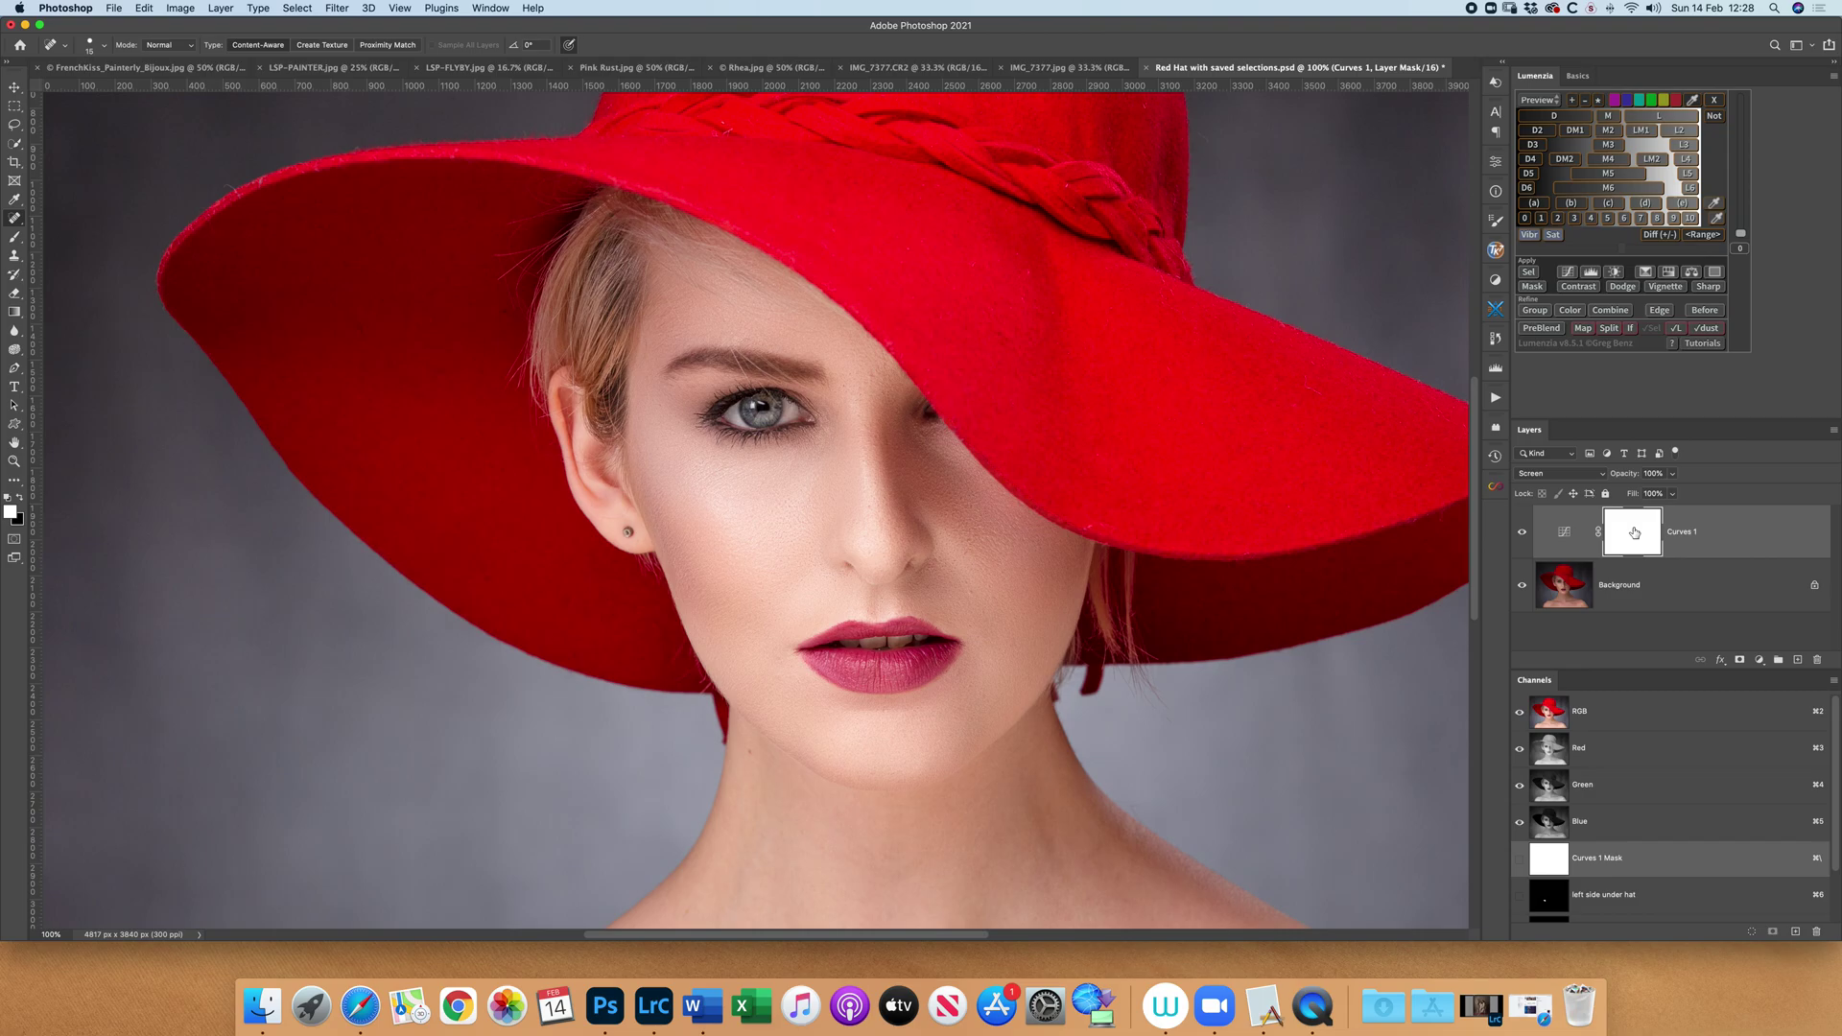
pyautogui.press('super+i')
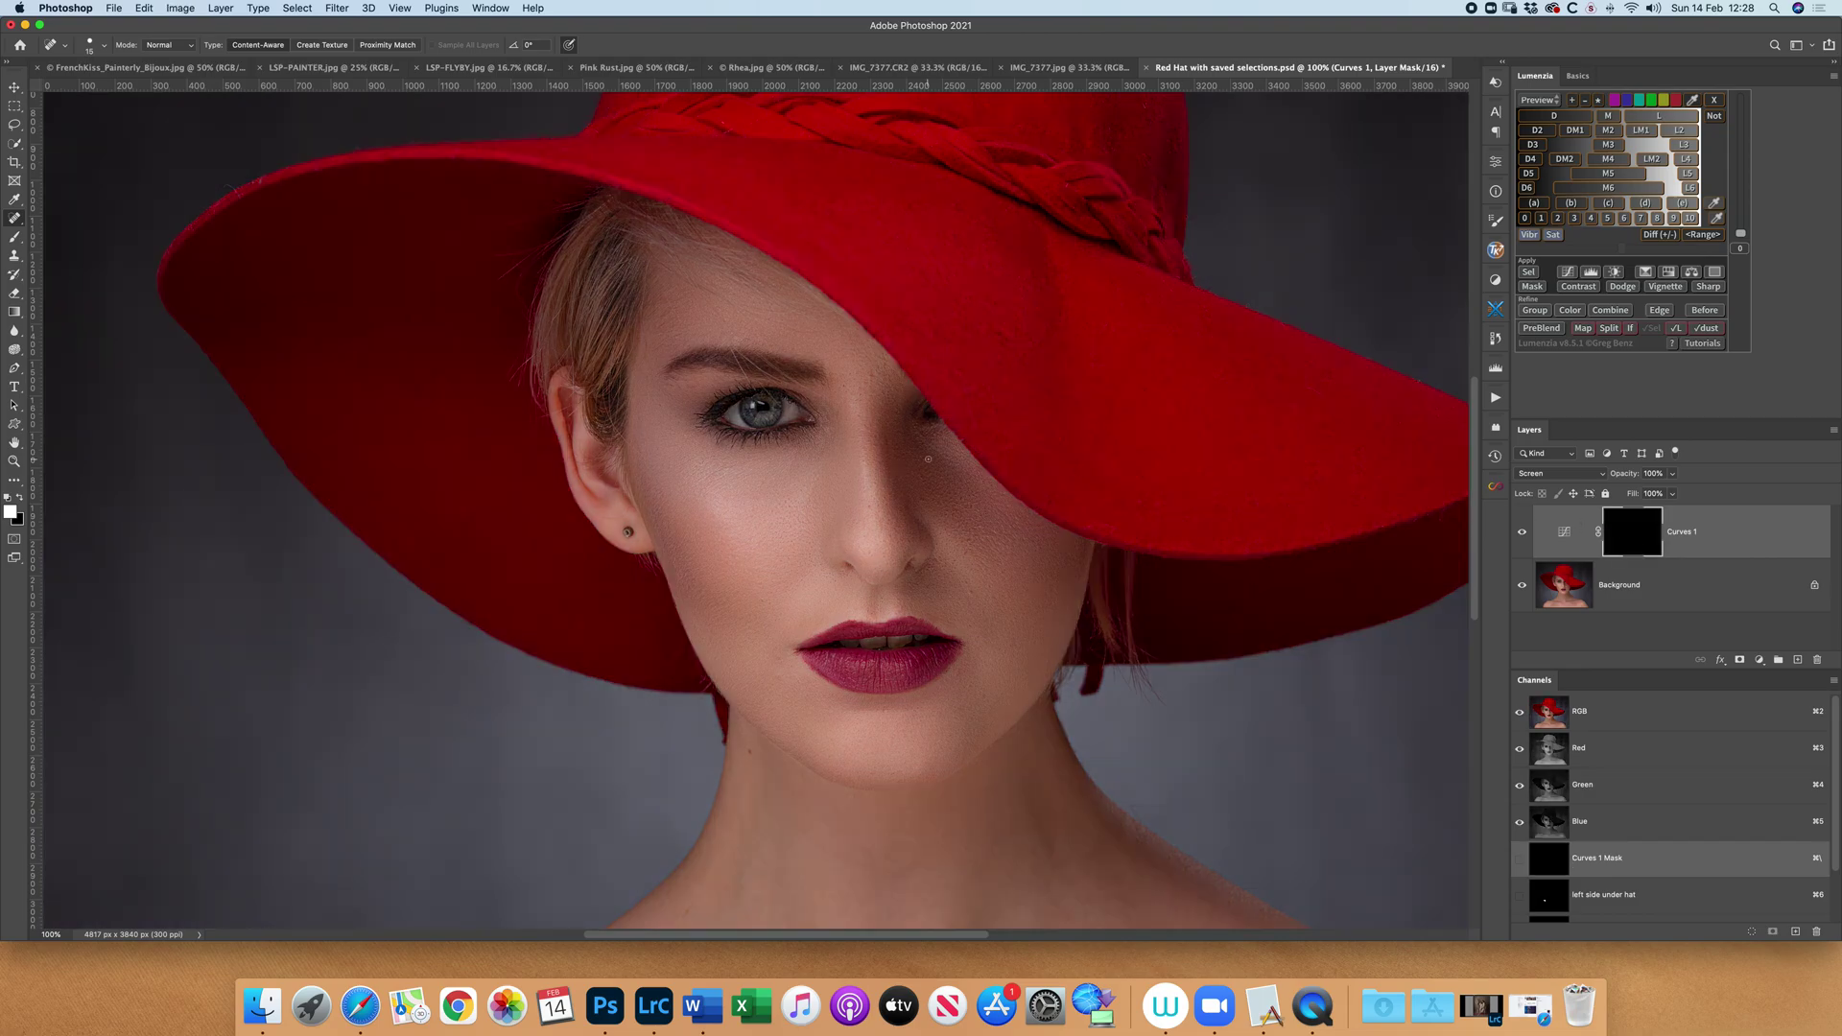
# Zoom in and paint white over the iris with a size-15 brush
pyautogui.press('super+plus')
pyautogui.press('super+plus')
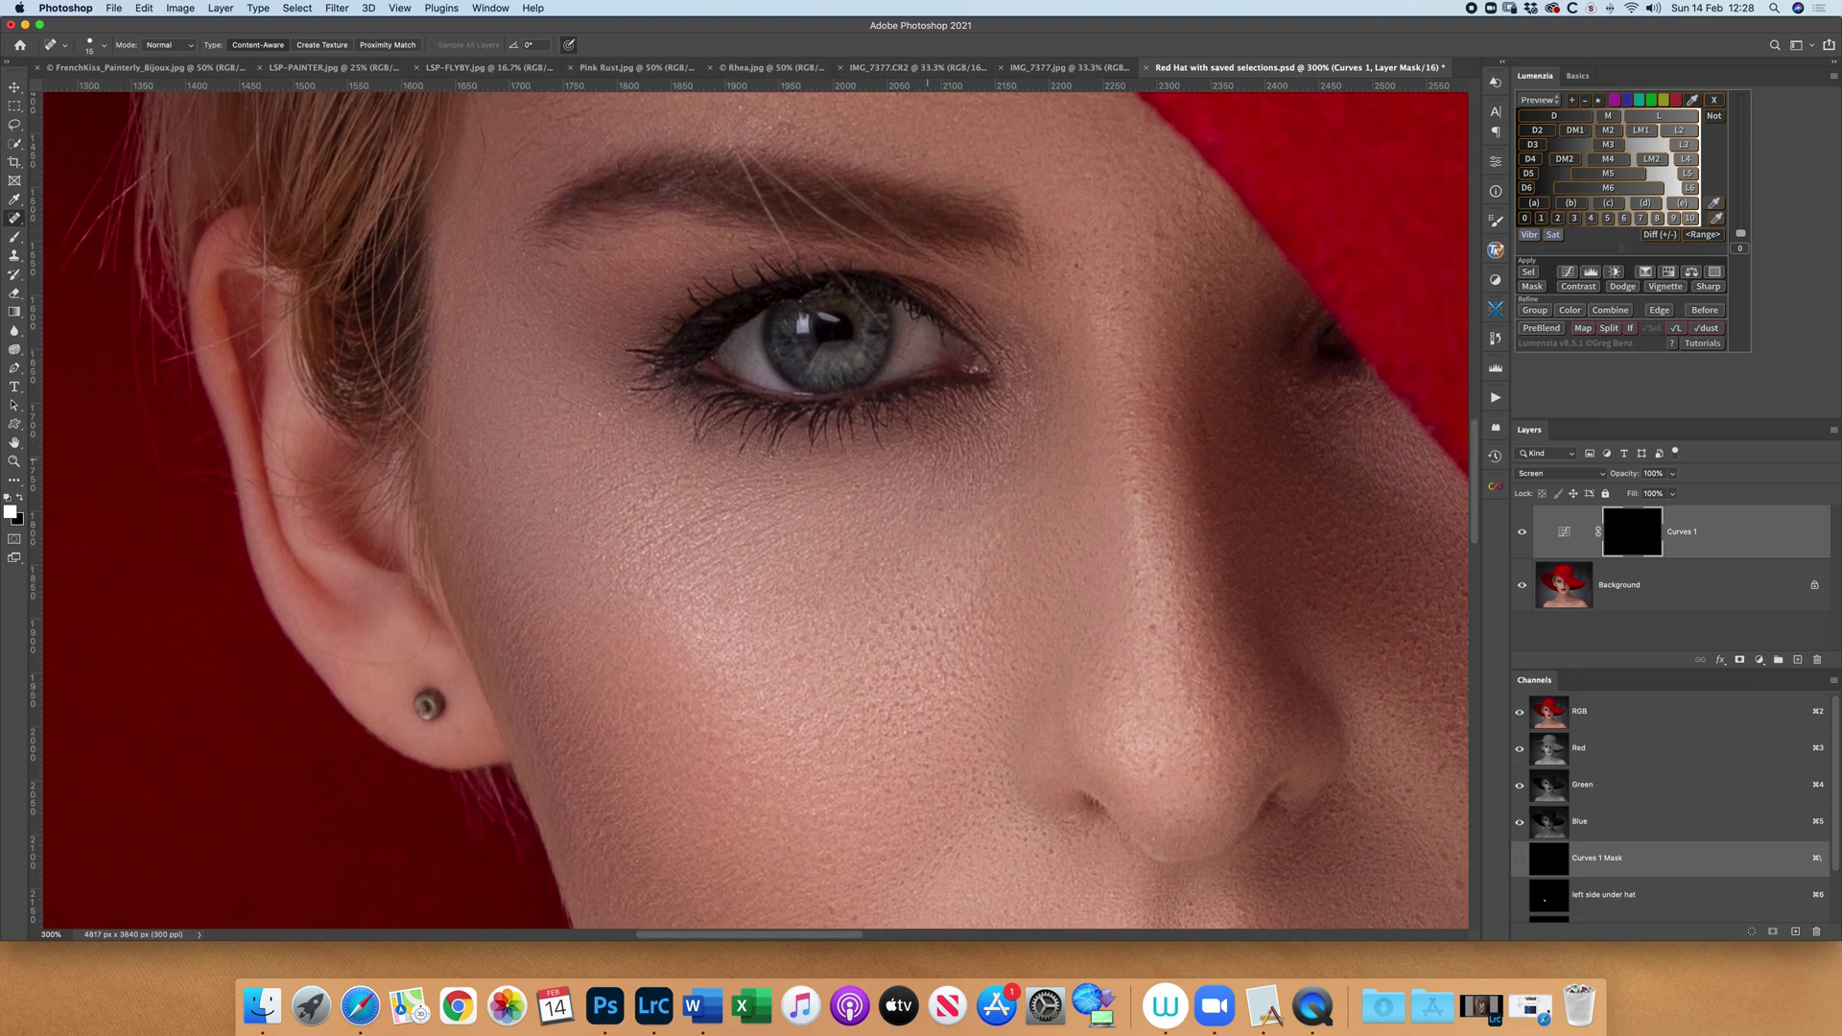
pyautogui.press('b')
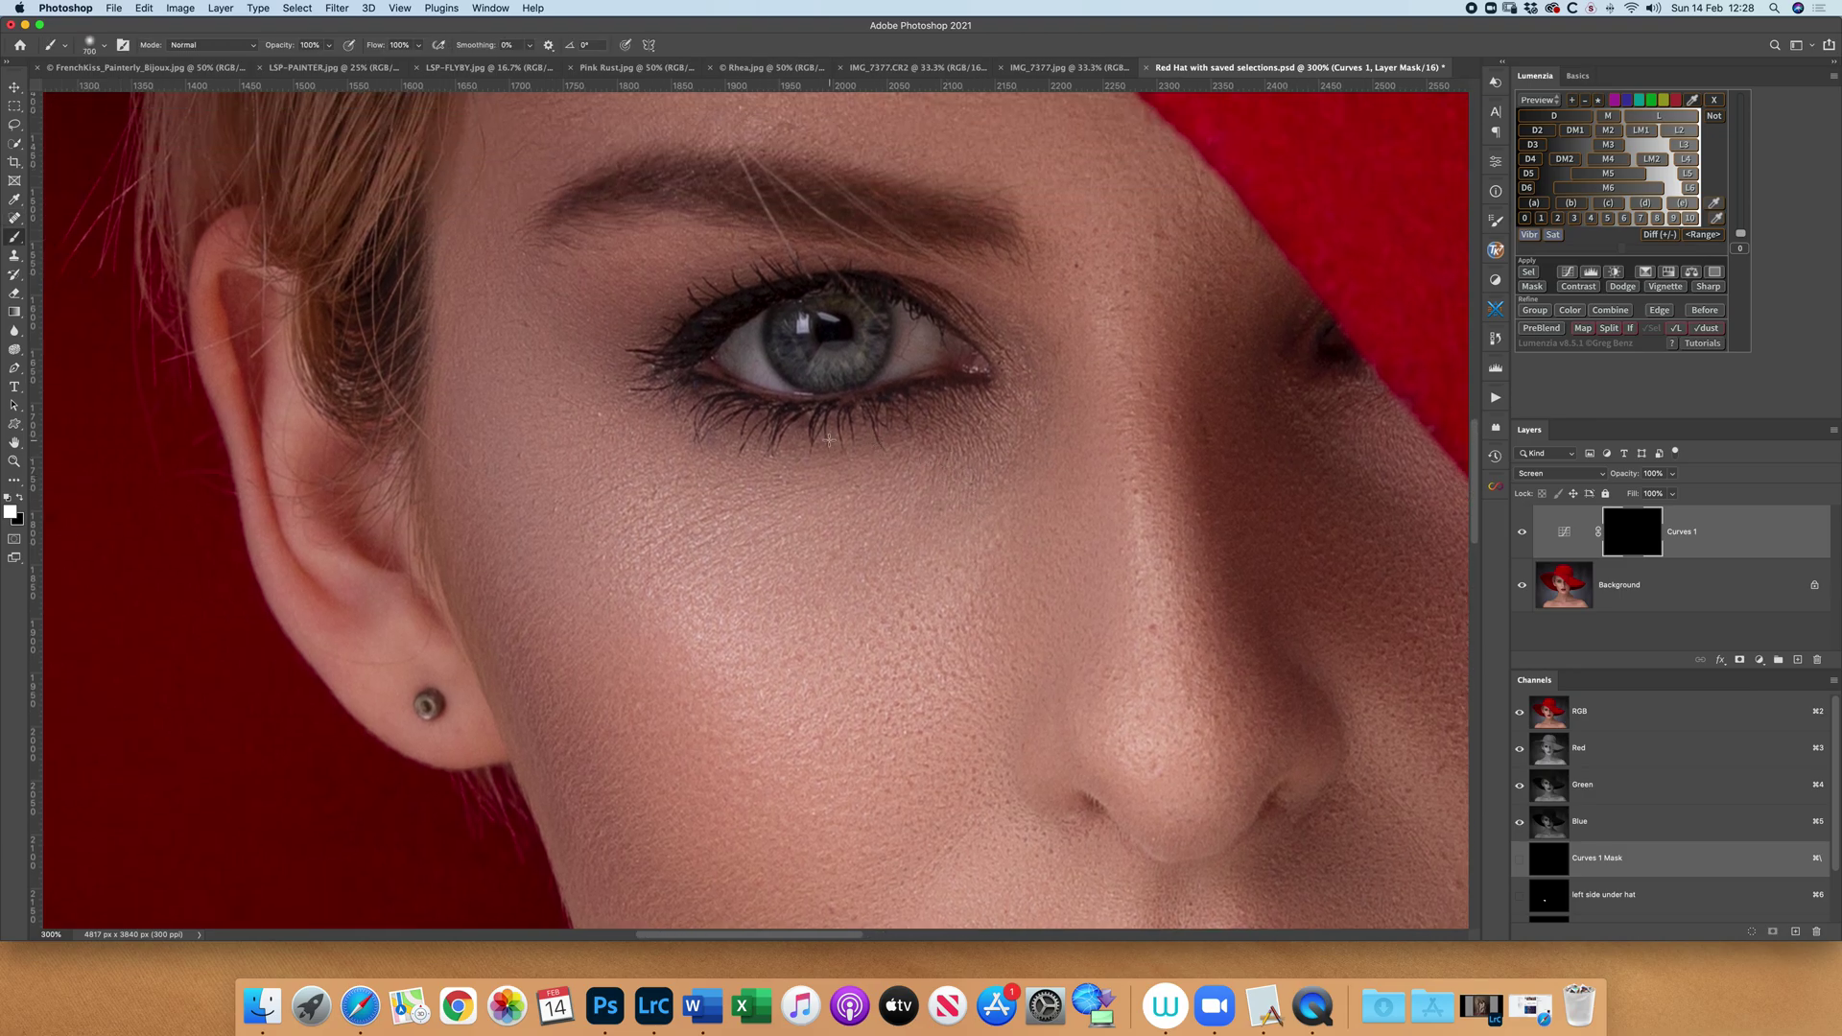
pyautogui.press('[')
pyautogui.press('[')
pyautogui.press('[')
pyautogui.press('[')
pyautogui.press('[')
pyautogui.press('[')
pyautogui.press('[')
pyautogui.press('[')
pyautogui.press('[')
pyautogui.press('[')
pyautogui.press('[')
pyautogui.press('[')
pyautogui.press('[')
pyautogui.press('[')
pyautogui.hscroll(-2, 848, 355)
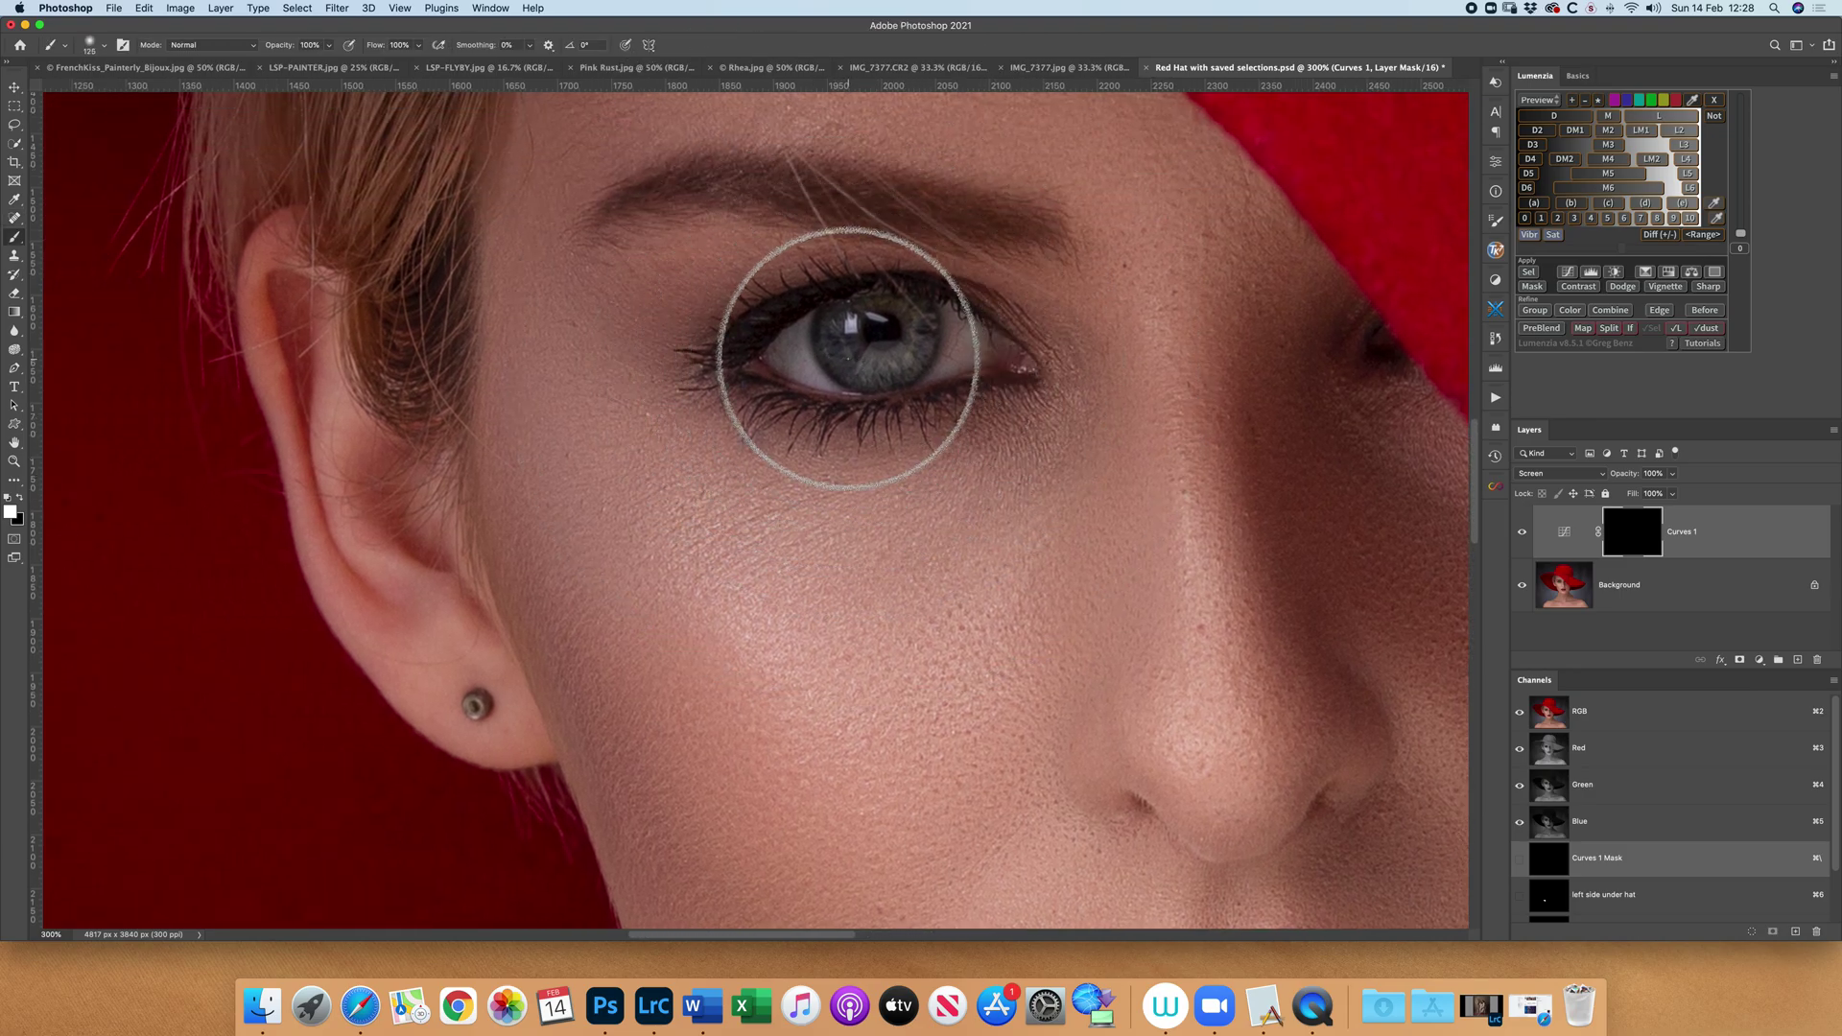
pyautogui.press('[')
pyautogui.press('[')
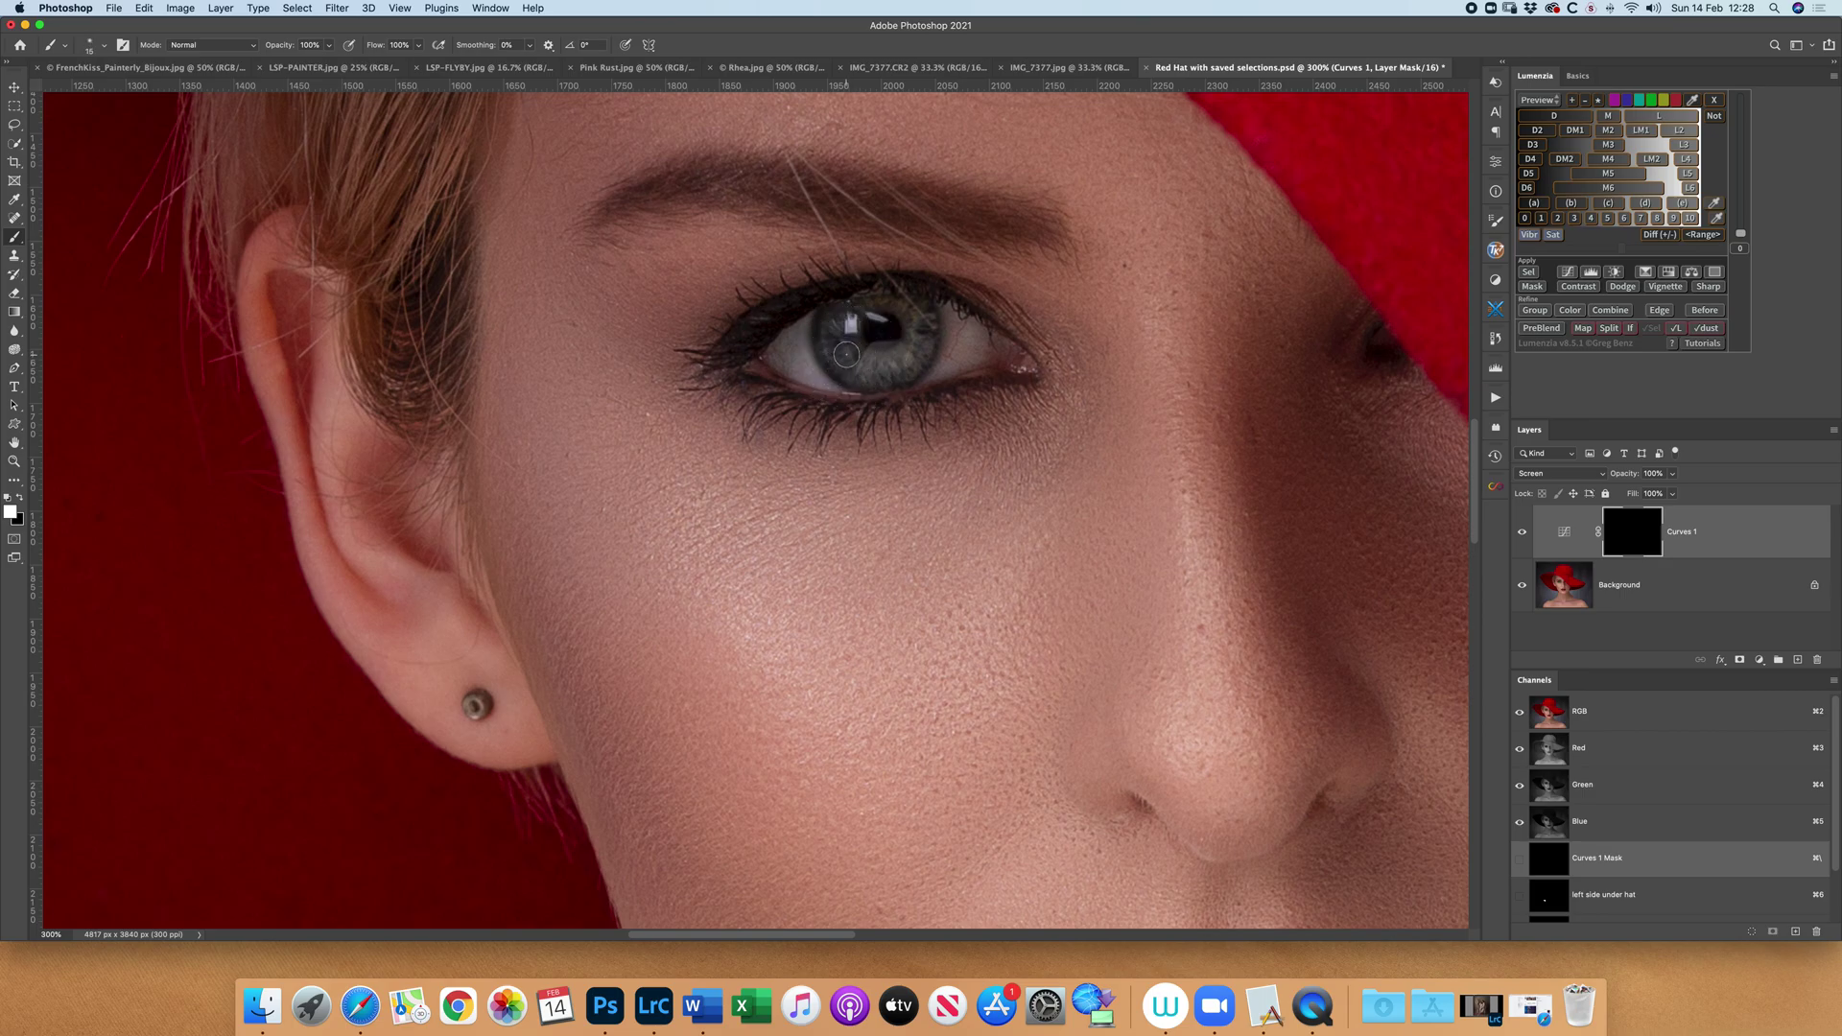
pyautogui.moveTo(848, 355)
pyautogui.mouseDown()
pyautogui.moveTo(908, 354)
pyautogui.moveTo(868, 372)
pyautogui.moveTo(837, 353)
pyautogui.moveTo(875, 369)
pyautogui.moveTo(920, 327)
pyautogui.moveTo(907, 382)
pyautogui.moveTo(868, 379)
pyautogui.mouseUp()
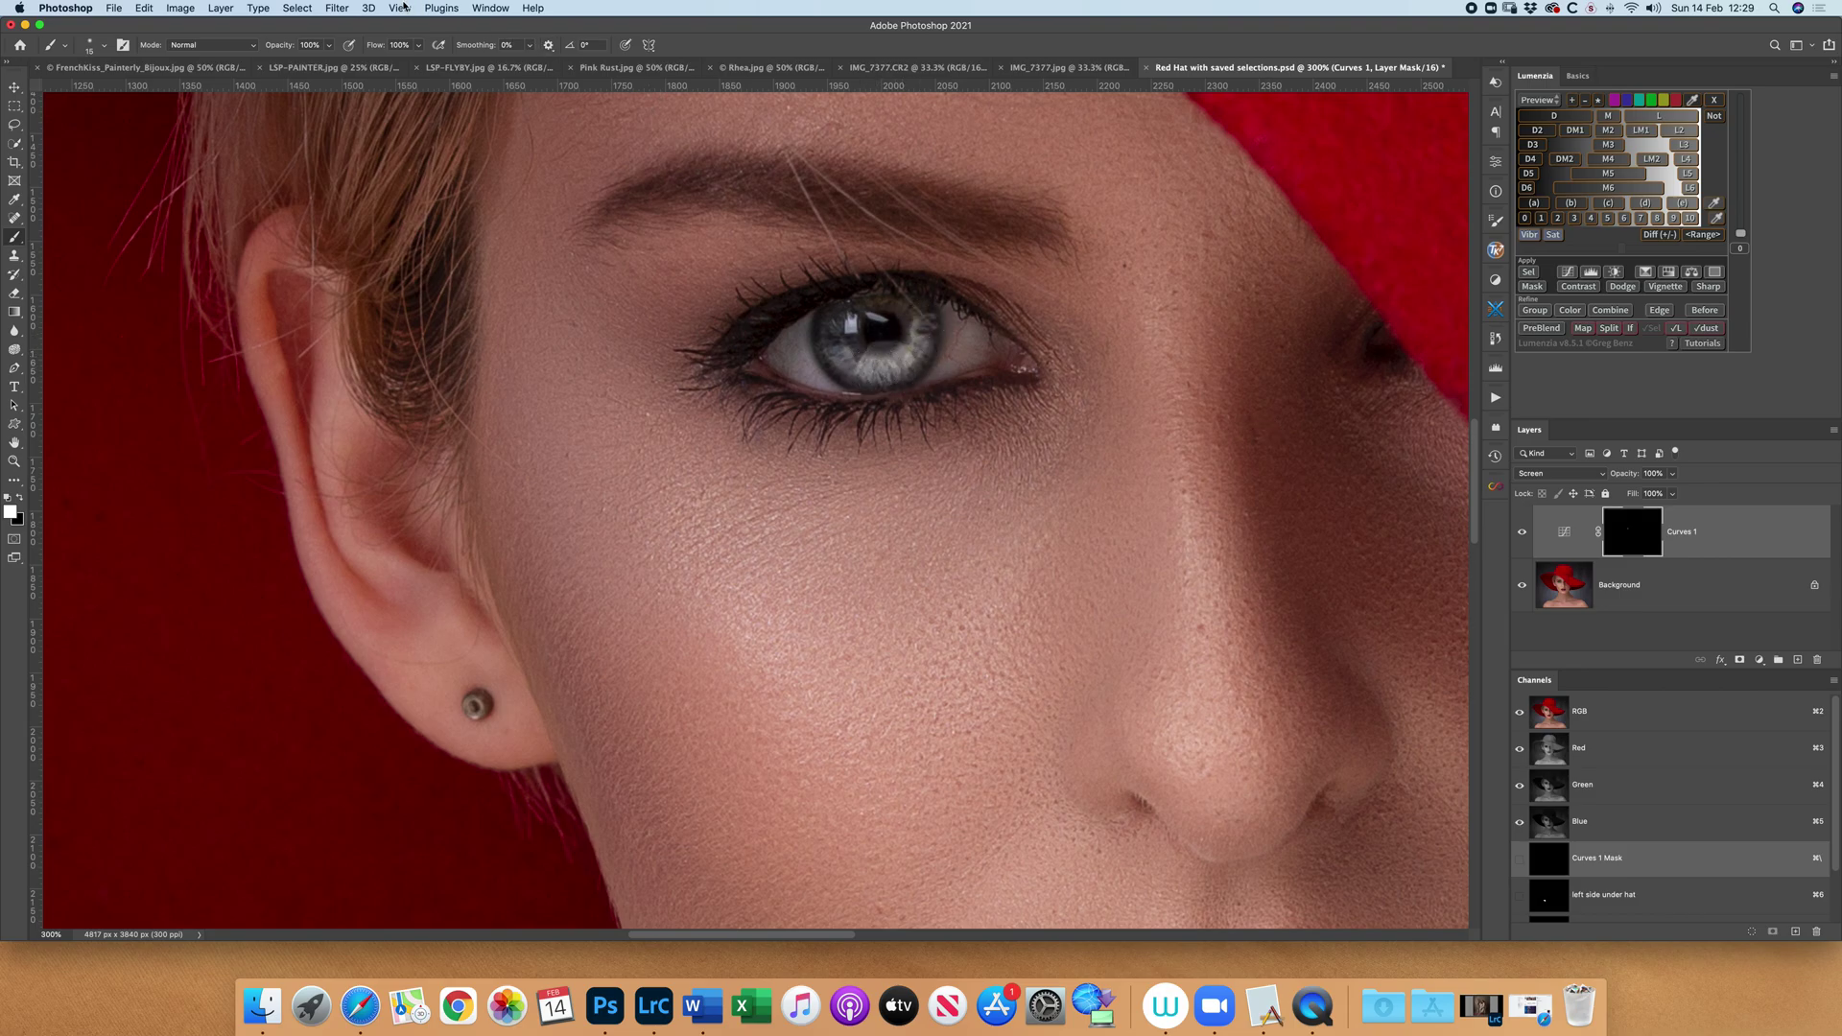
# Soften the Curves 1 mask with a radius-10 Gaussian Blur and compare with/without it
pyautogui.click(338, 9)
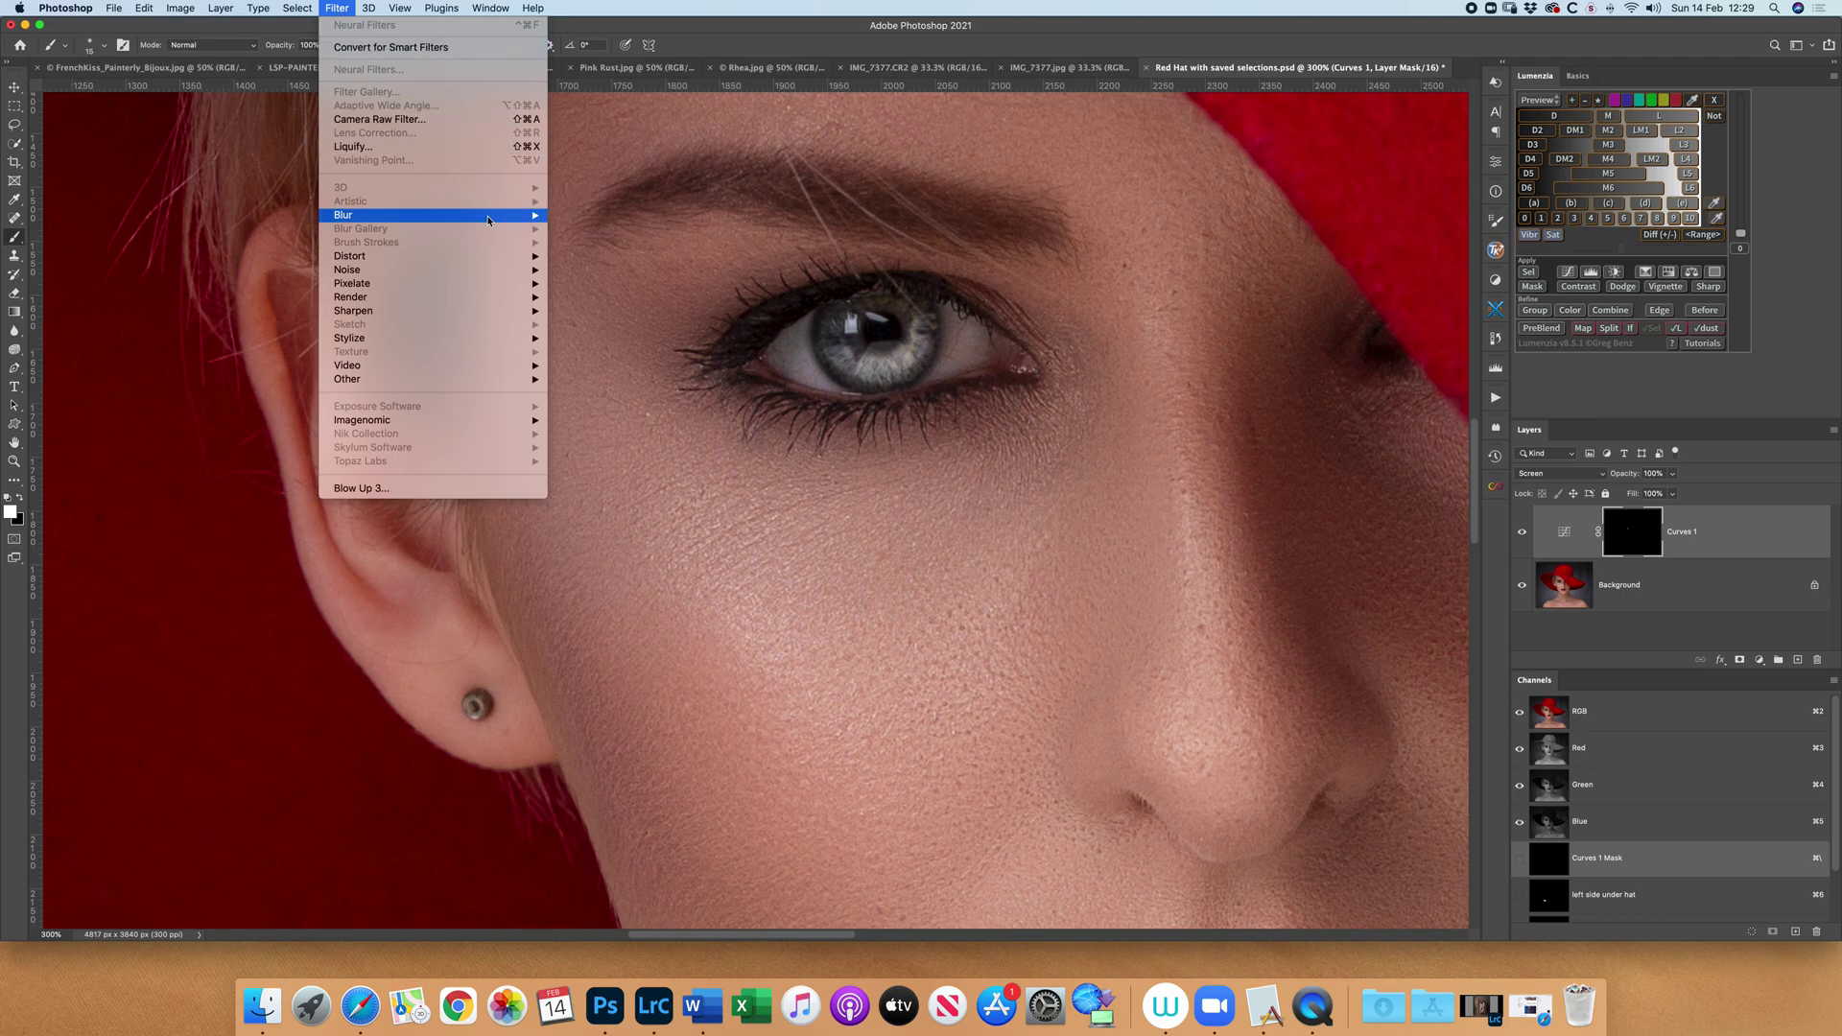
pyautogui.moveTo(479, 215)
pyautogui.click(656, 276)
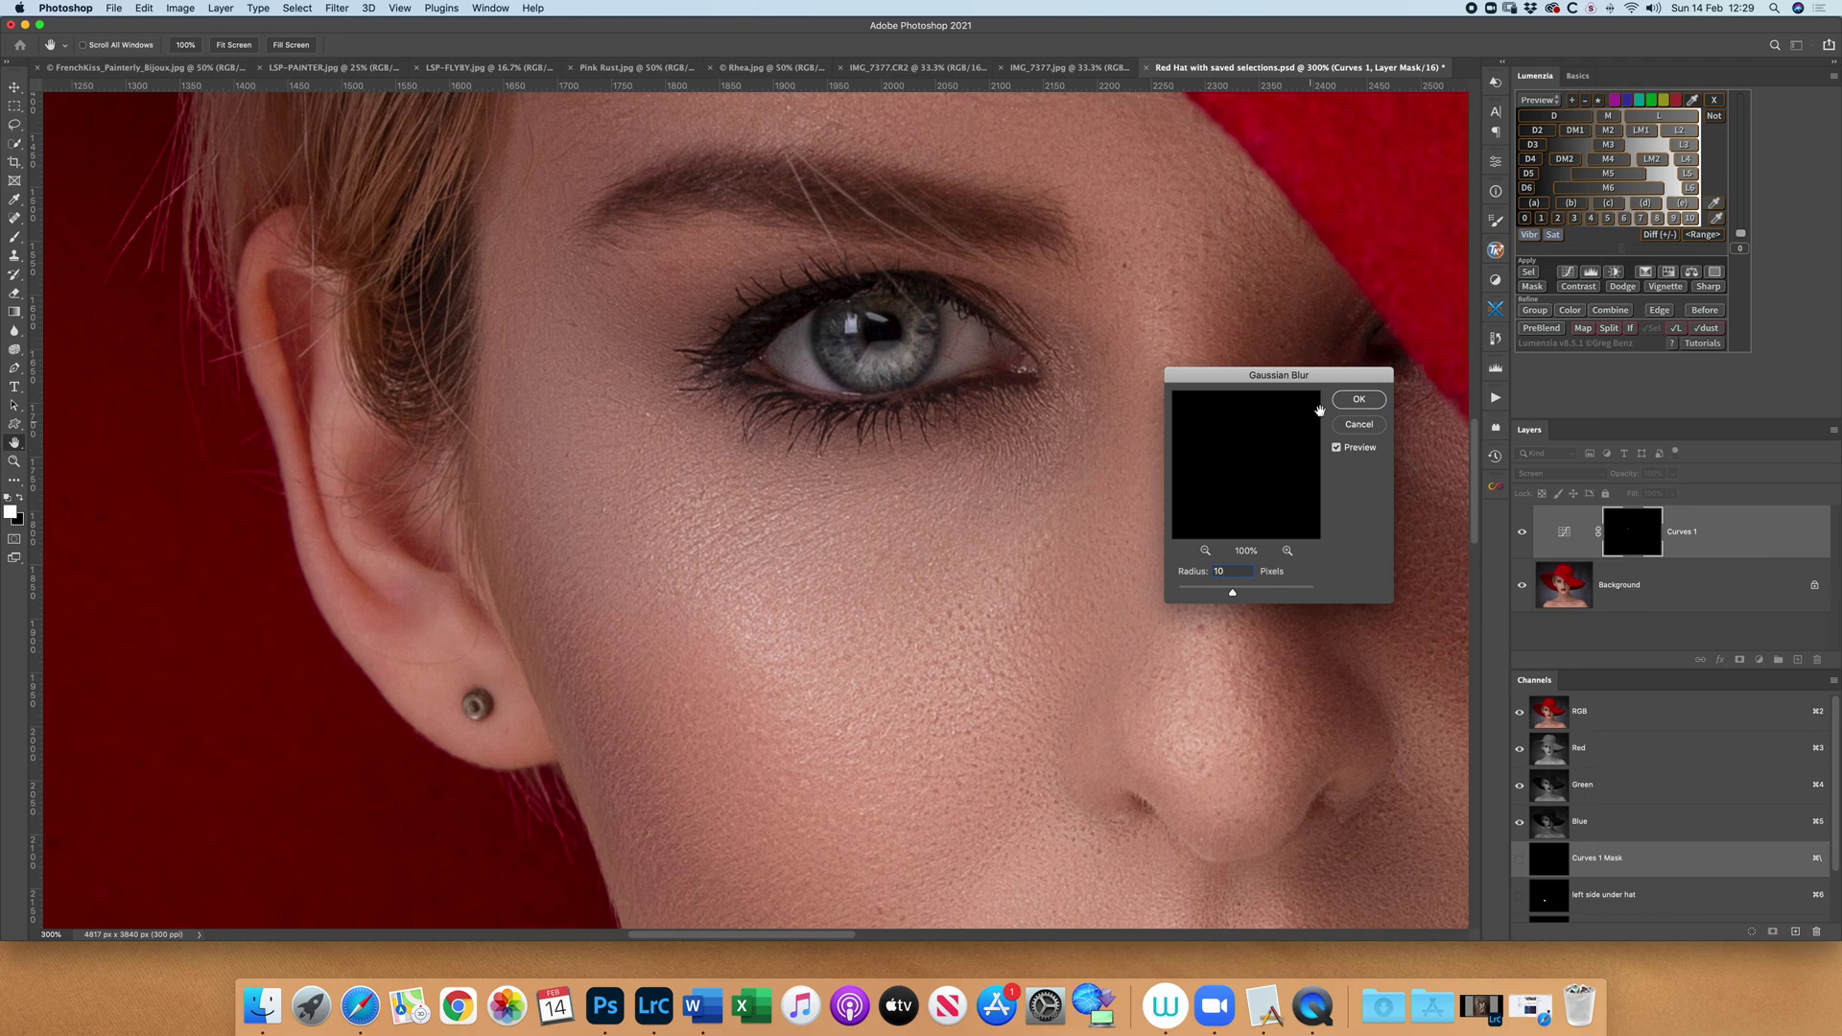
pyautogui.click(1359, 400)
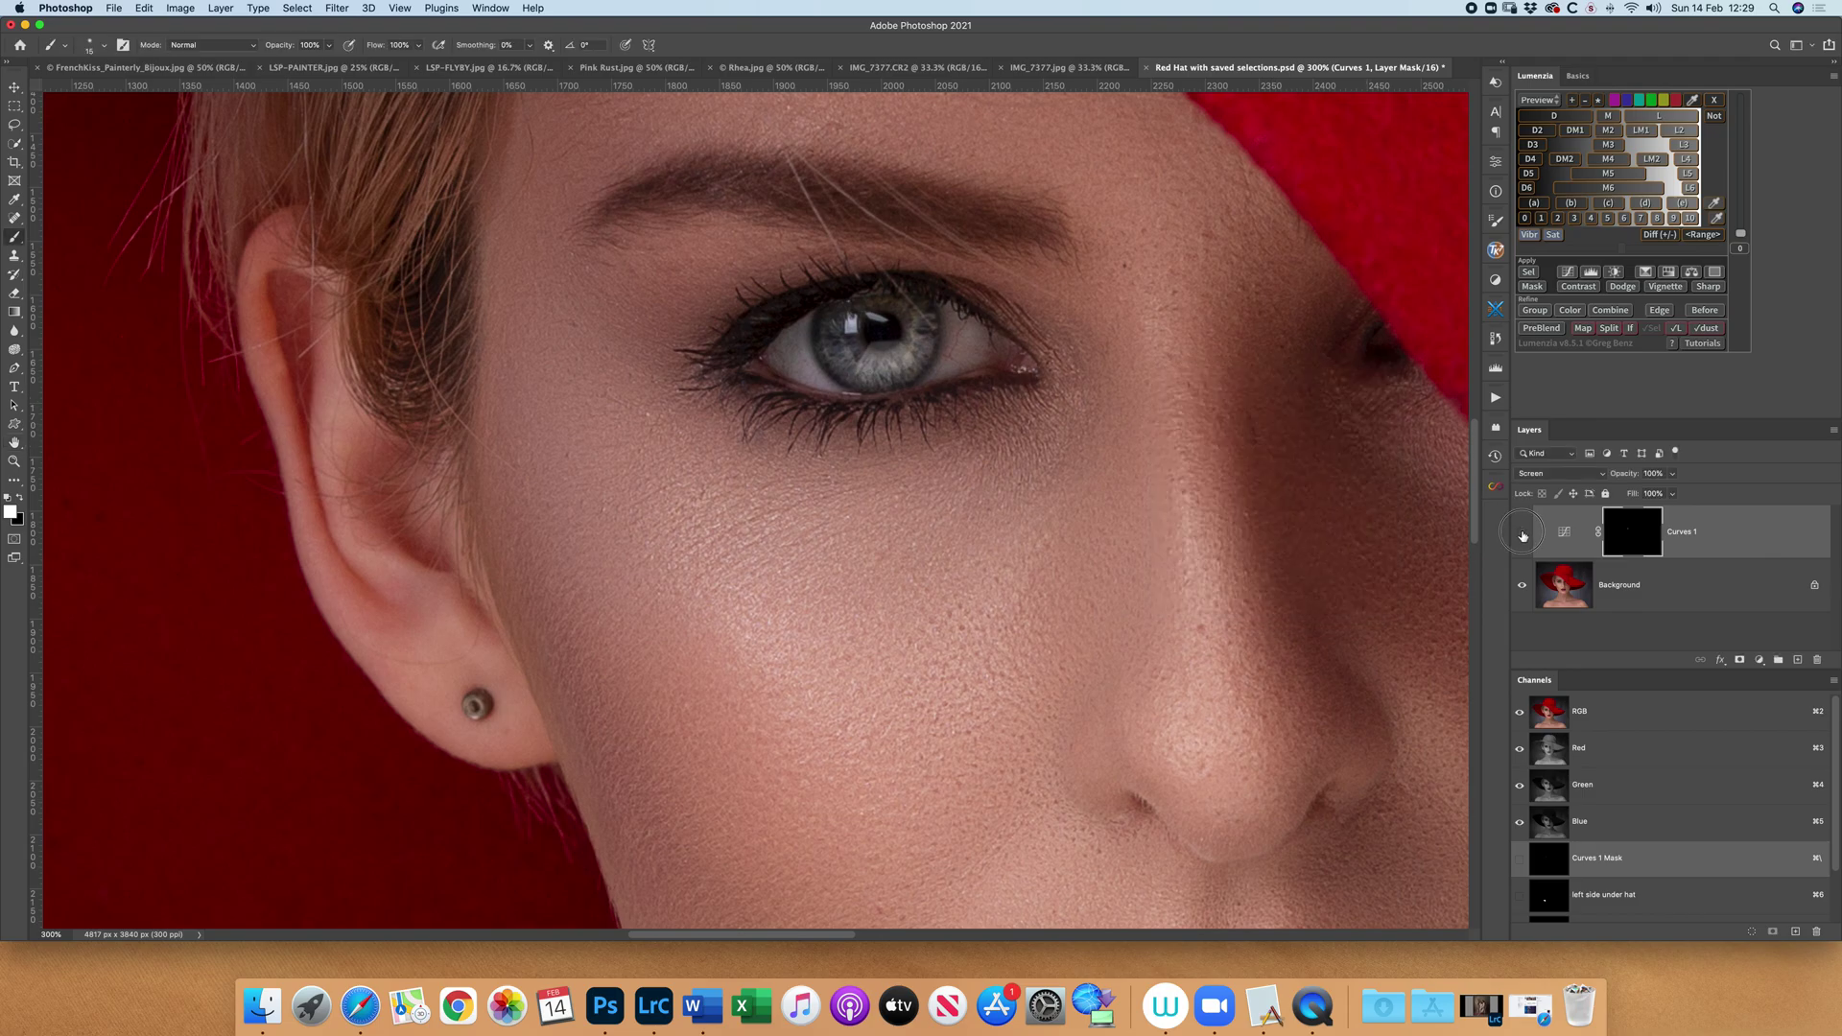
pyautogui.click(1522, 532)
pyautogui.click(1523, 533)
pyautogui.click(1522, 534)
pyautogui.click(1522, 534)
pyautogui.click(1523, 533)
pyautogui.click(1523, 533)
# Lower Curves 1 to 70% opacity, merge it into the Background and zoom out
pyautogui.press('v')
pyautogui.press('7')
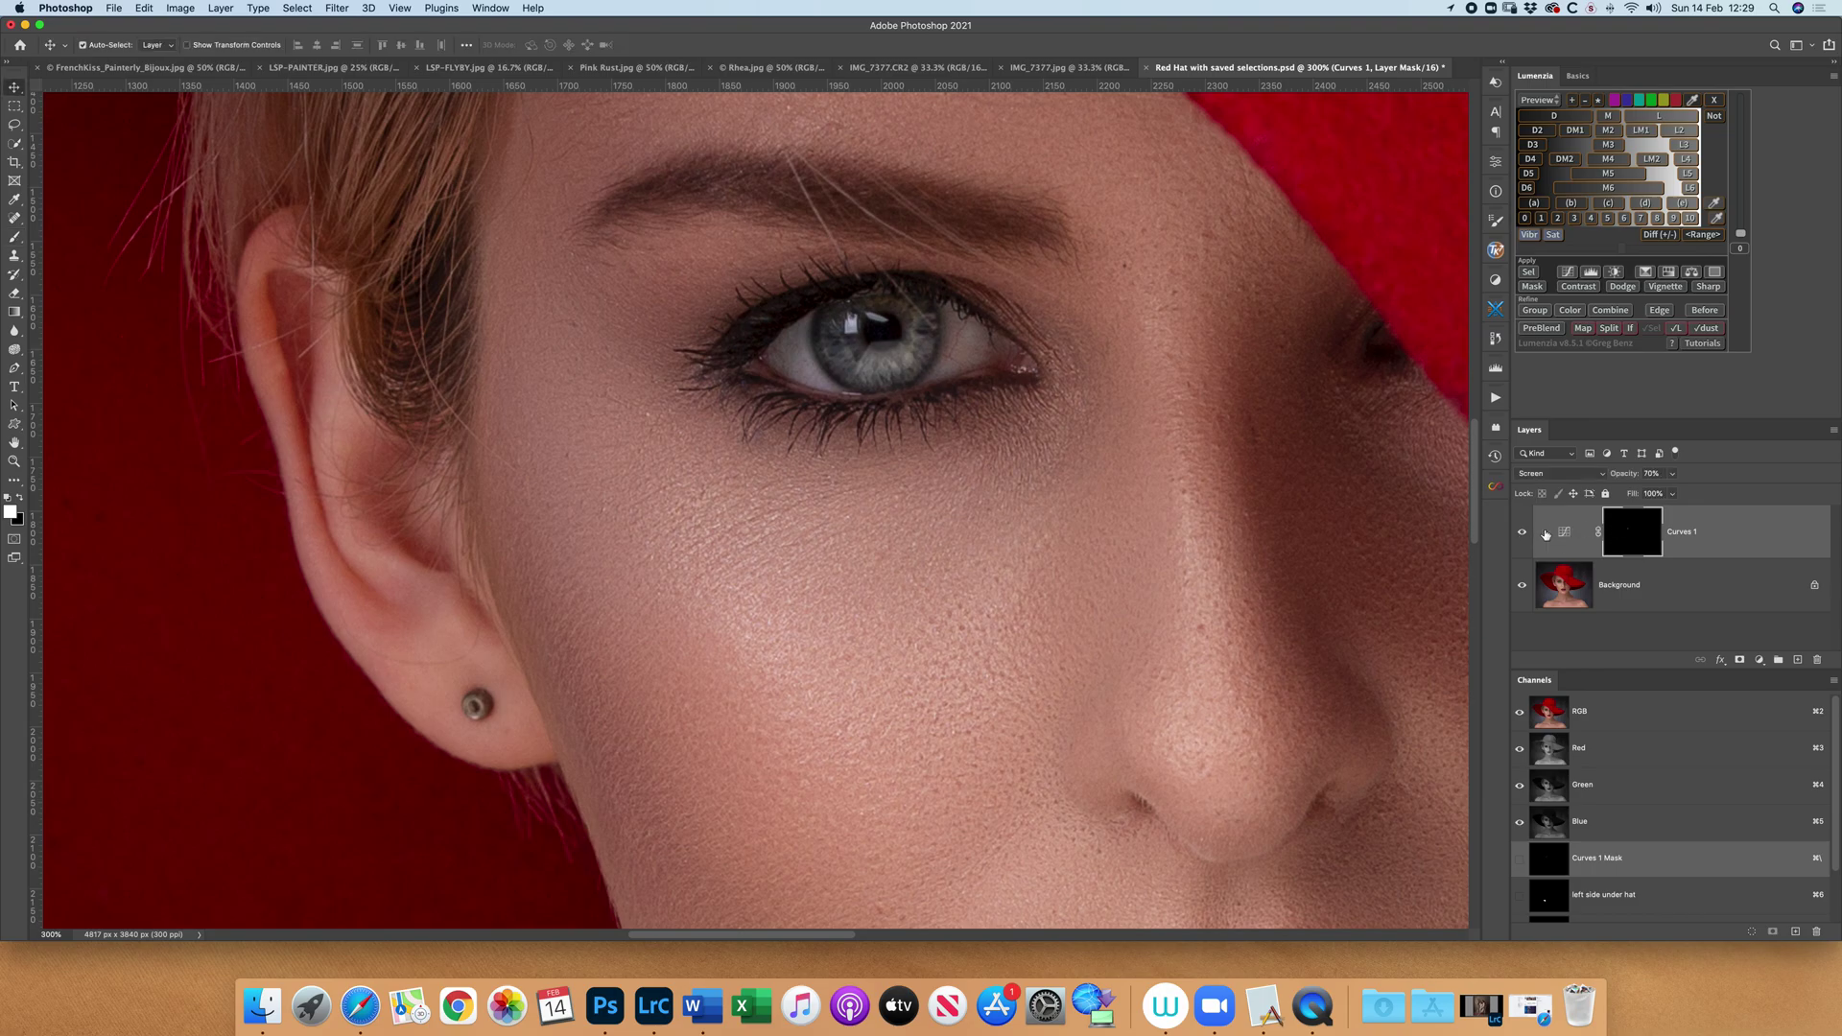
pyautogui.click(1524, 534)
pyautogui.click(1524, 533)
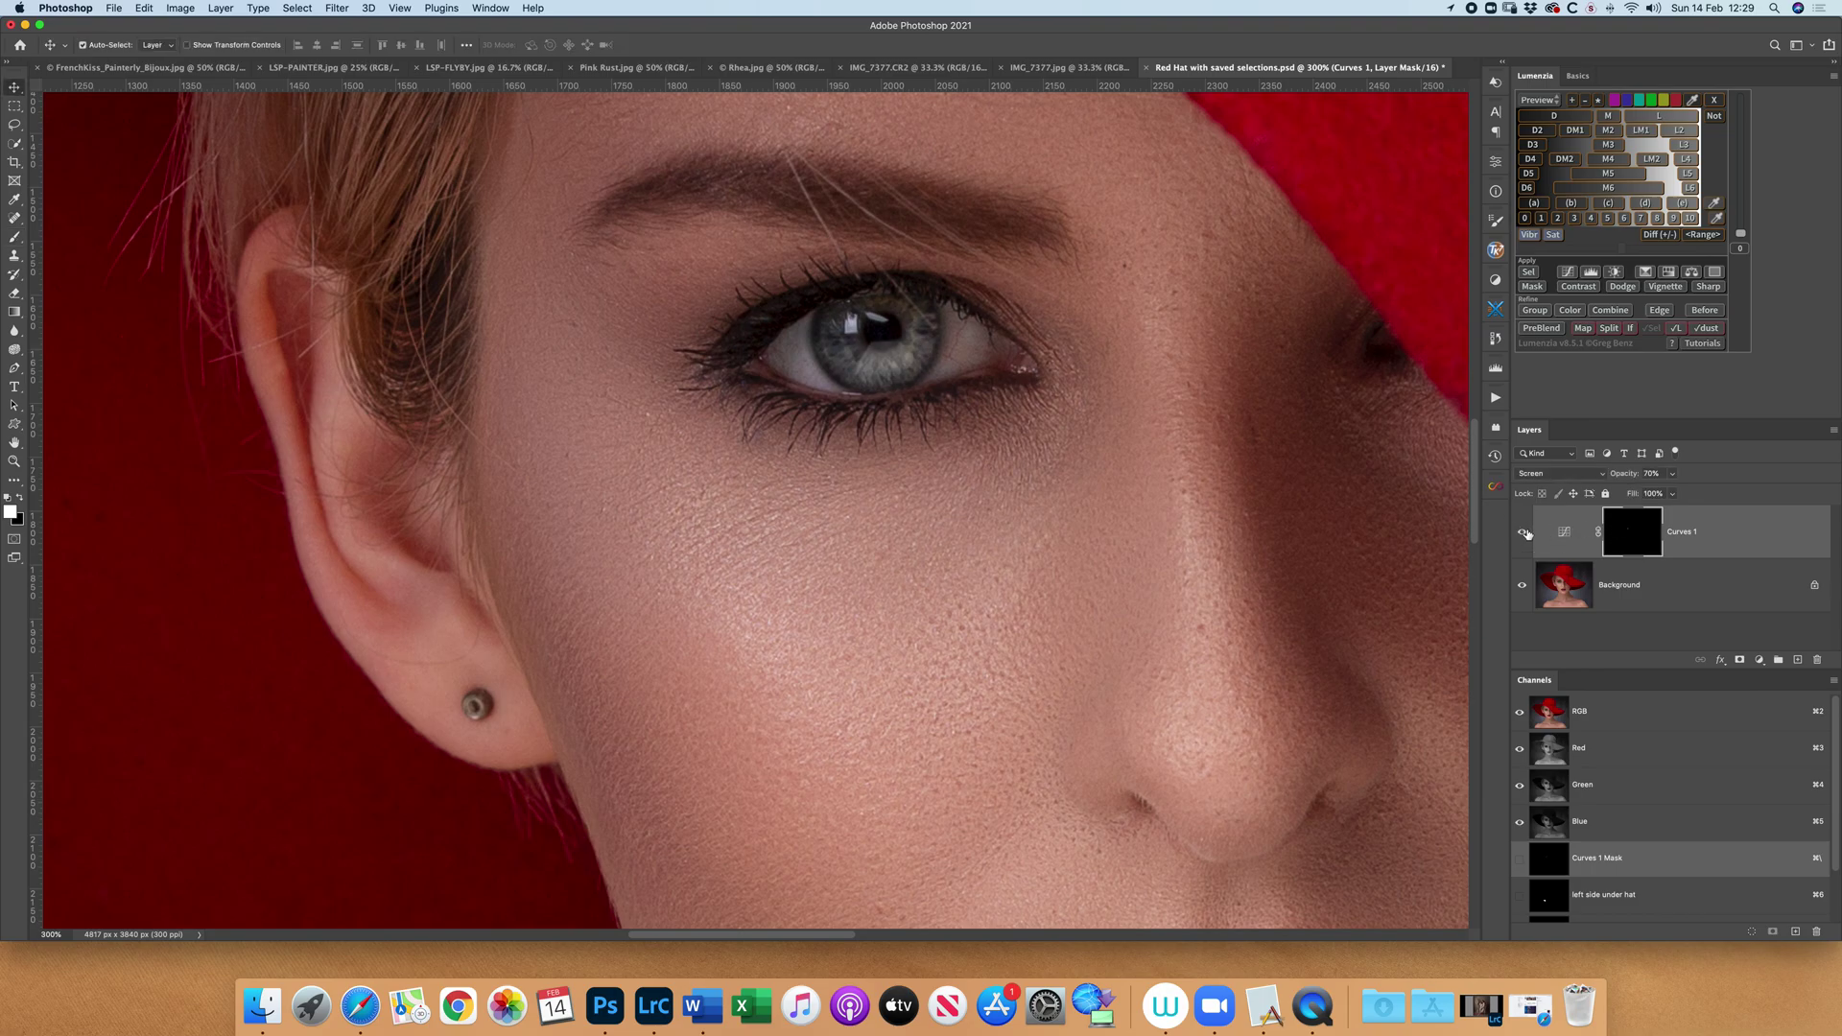
pyautogui.click(1834, 433)
pyautogui.click(996, 565)
pyautogui.press('super+shift+e')
pyautogui.press('super+minus')
pyautogui.press('super+minus')
pyautogui.press('super+minus')
pyautogui.press('super+minus')
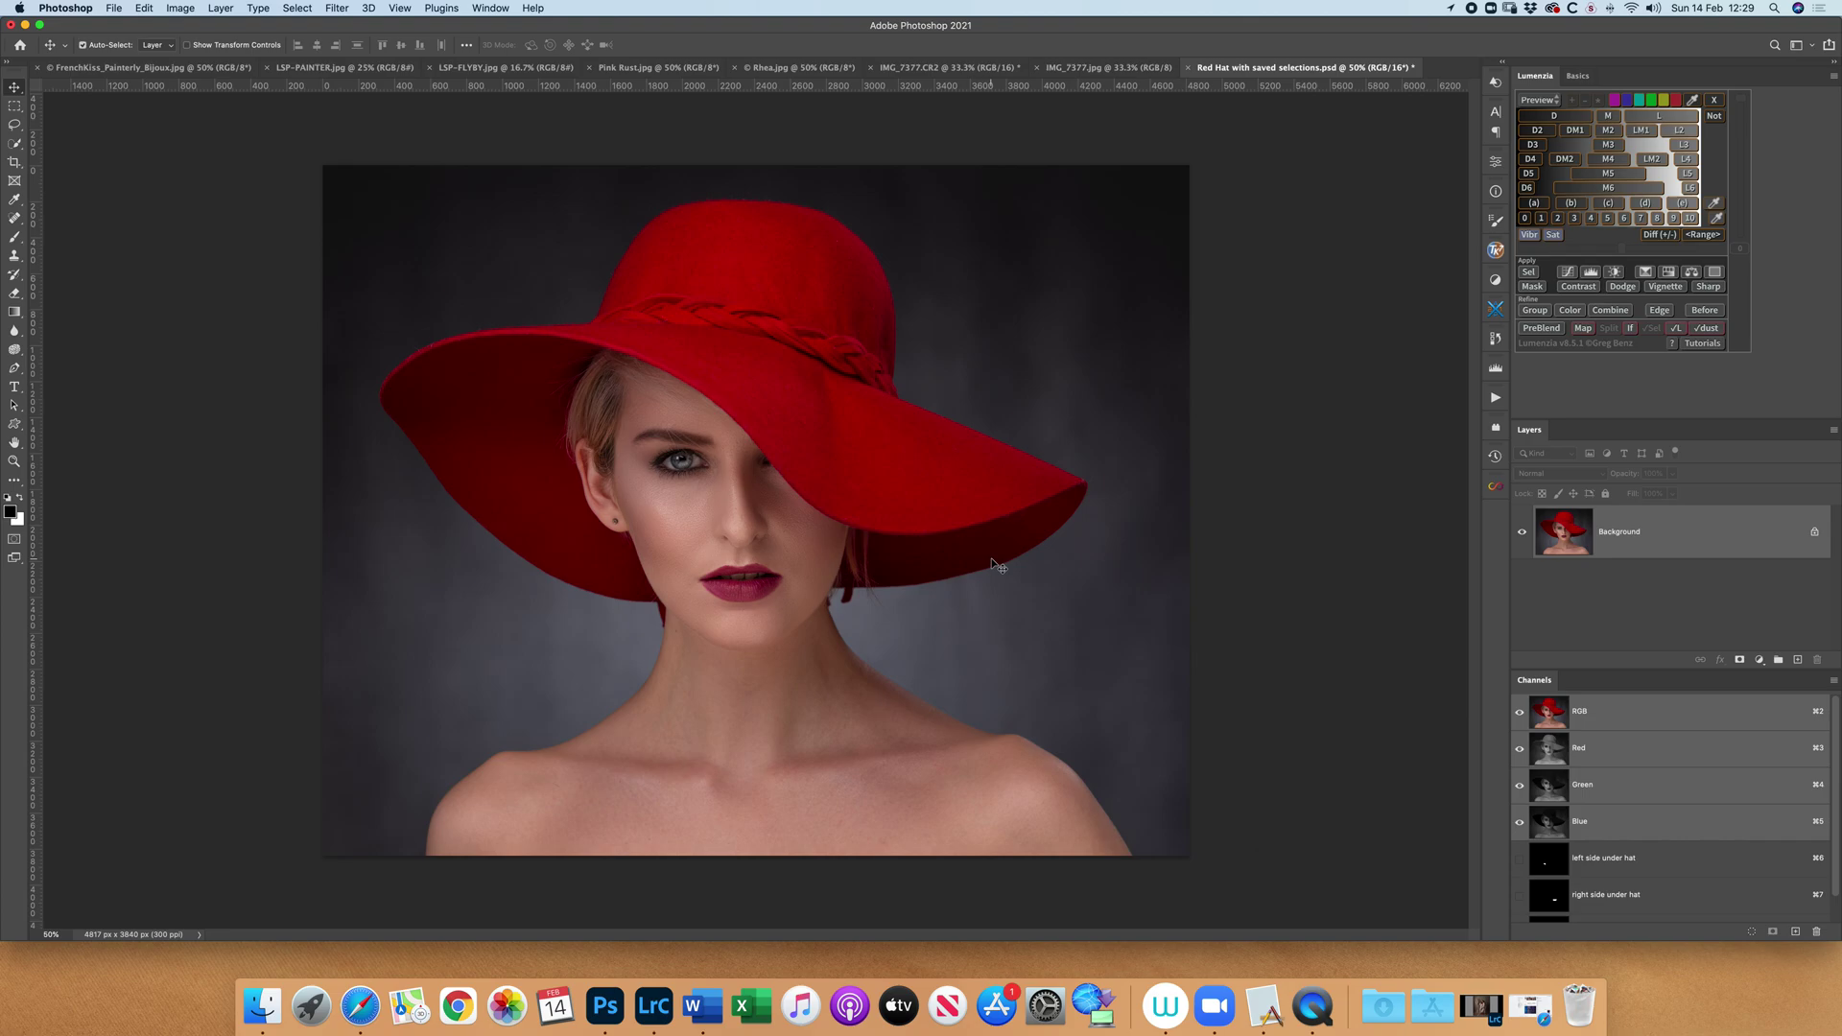
# Load the saved 'right side under hat' channel as a selection beside the neck
pyautogui.scroll(5, 992, 556)
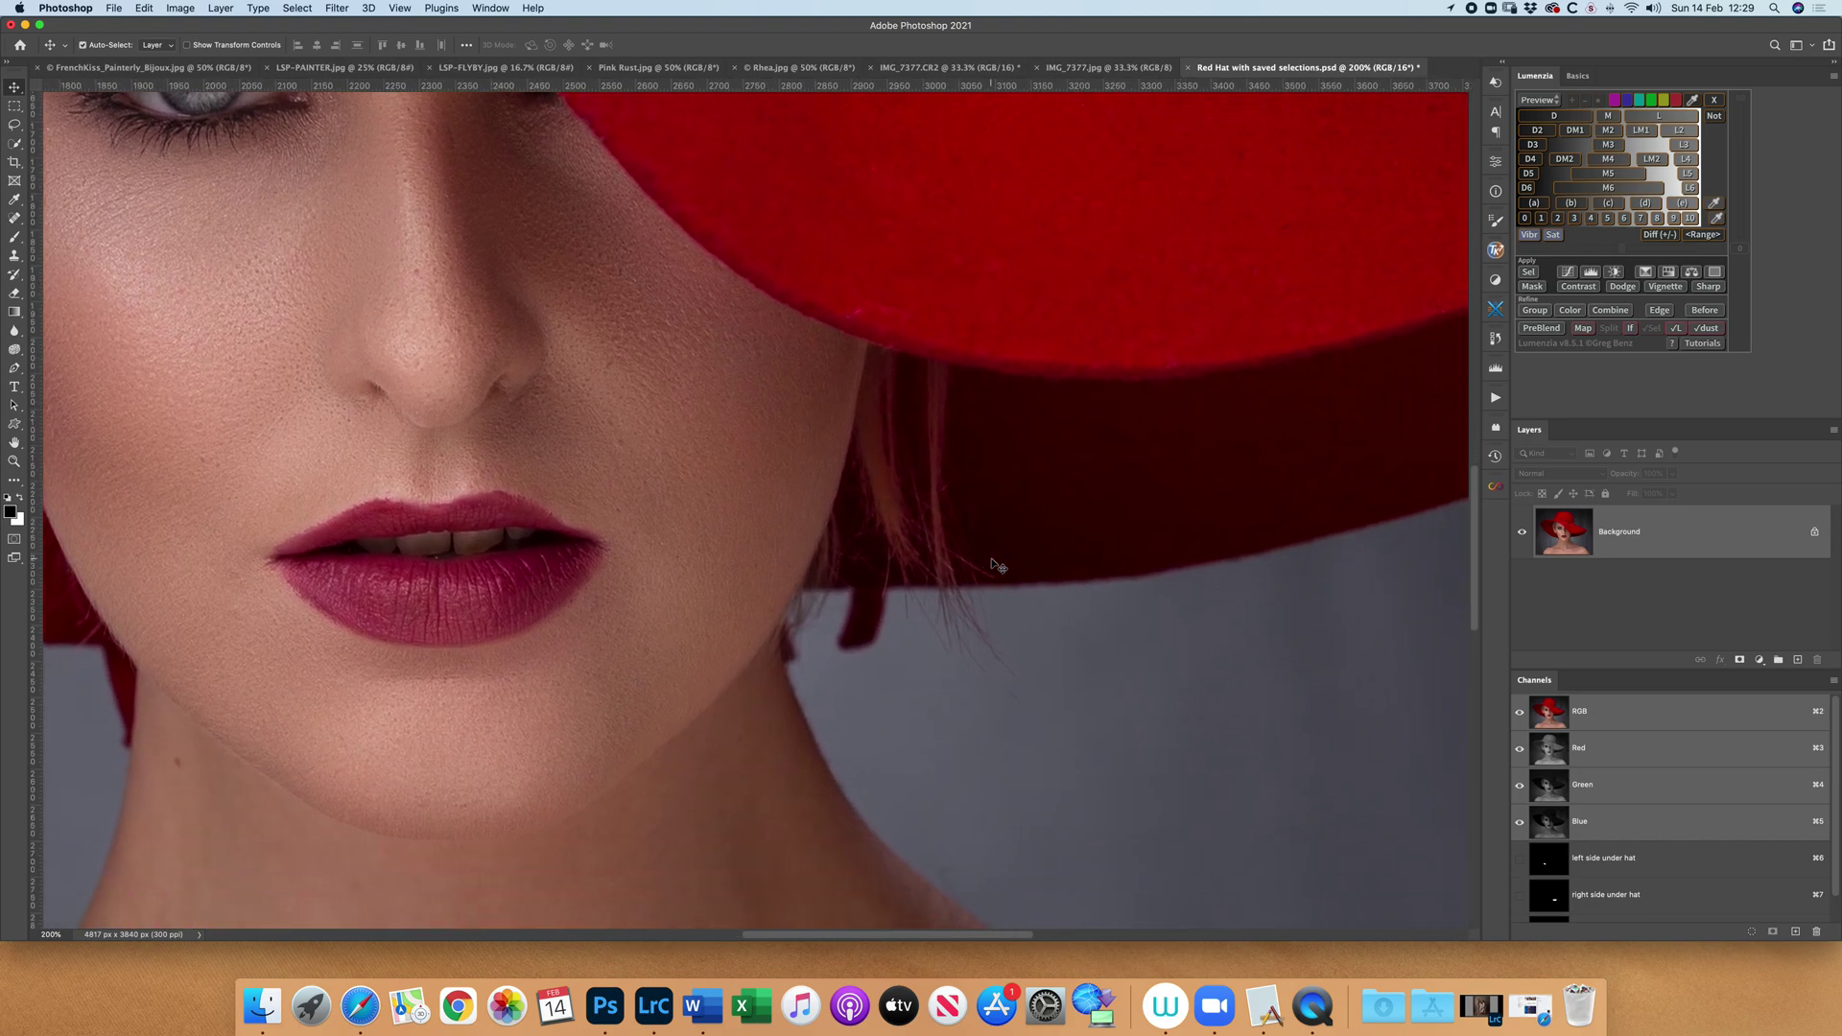
pyautogui.scroll(-4, 992, 556)
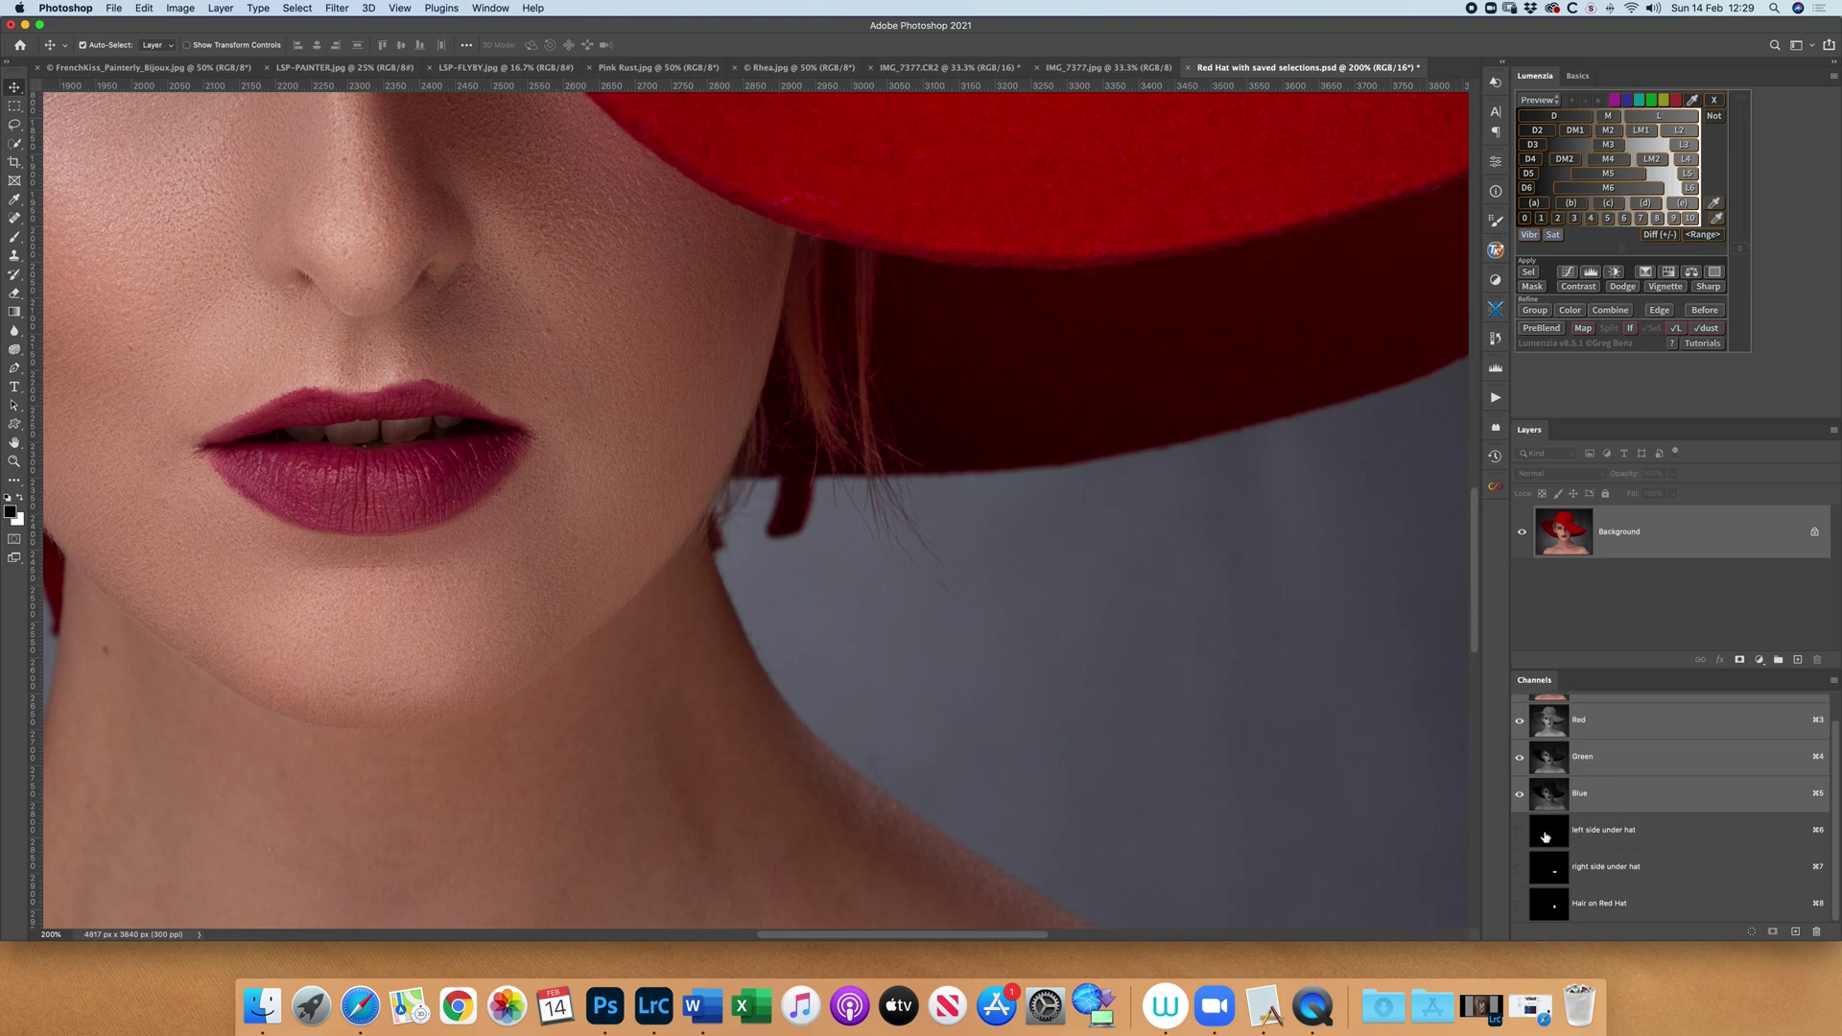
pyautogui.hscroll(-10, 1102, 741)
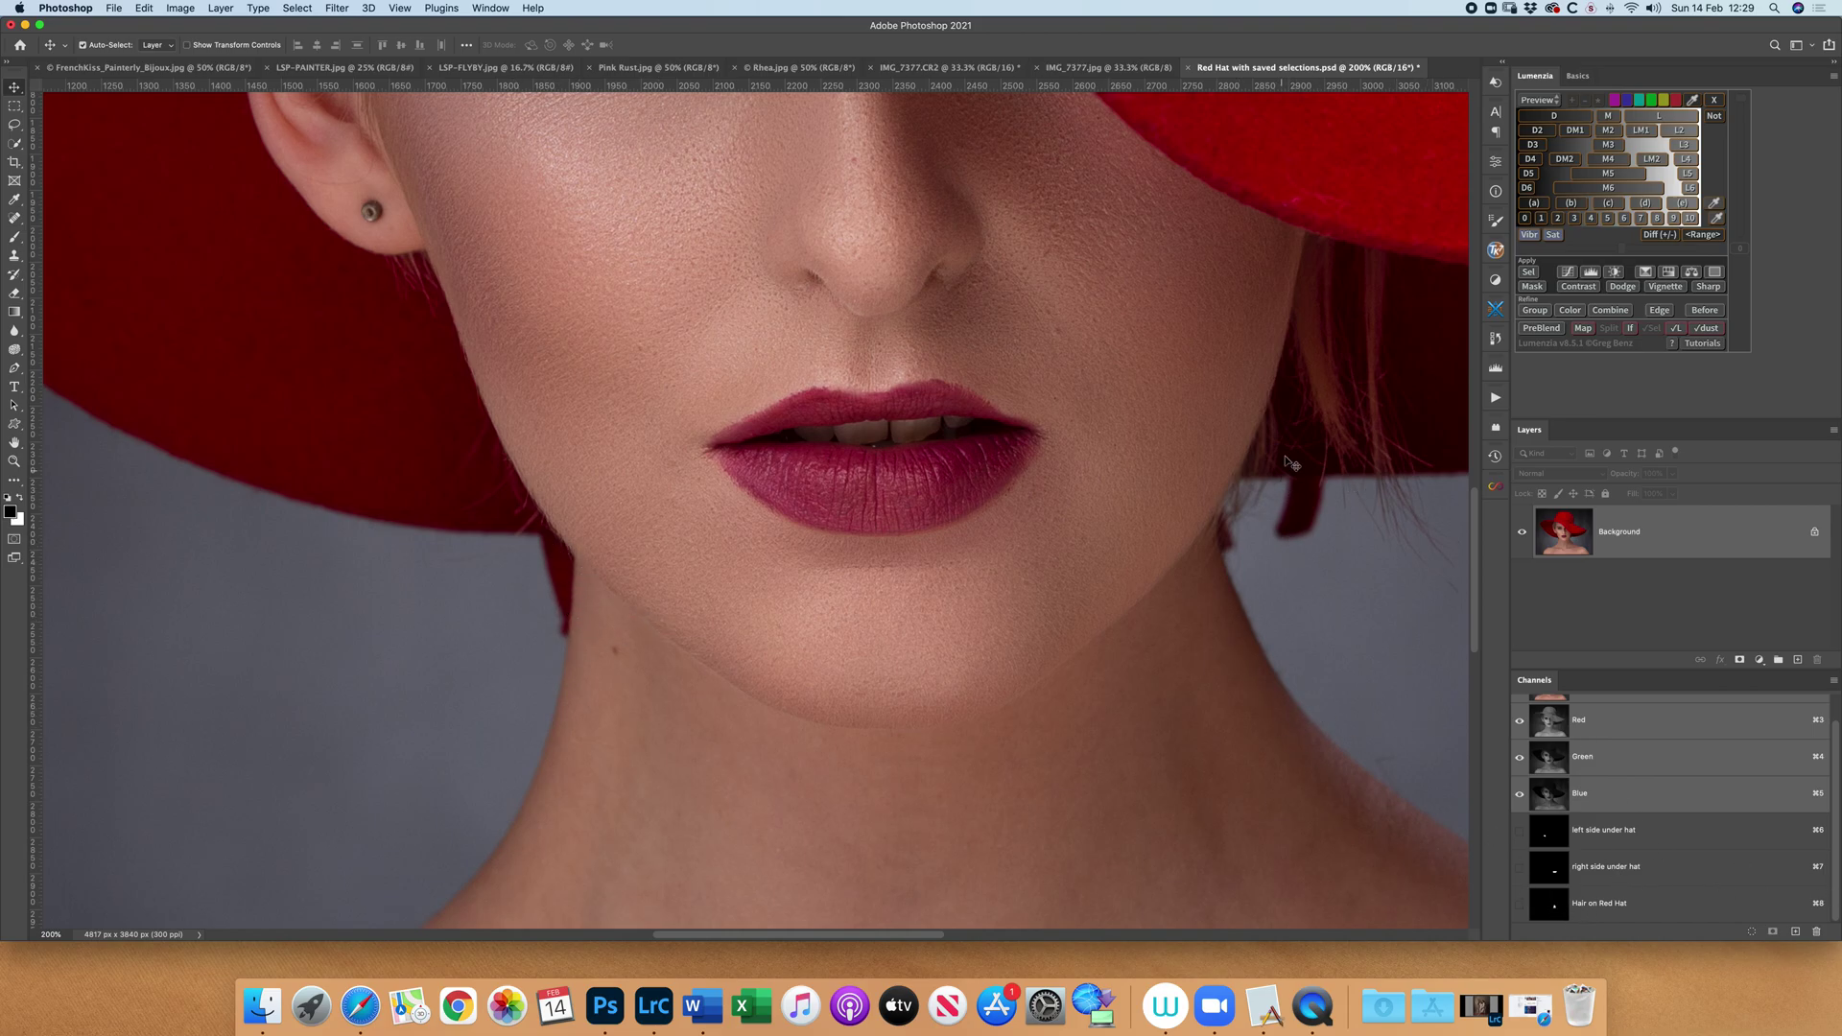
pyautogui.hscroll(5, 1243, 722)
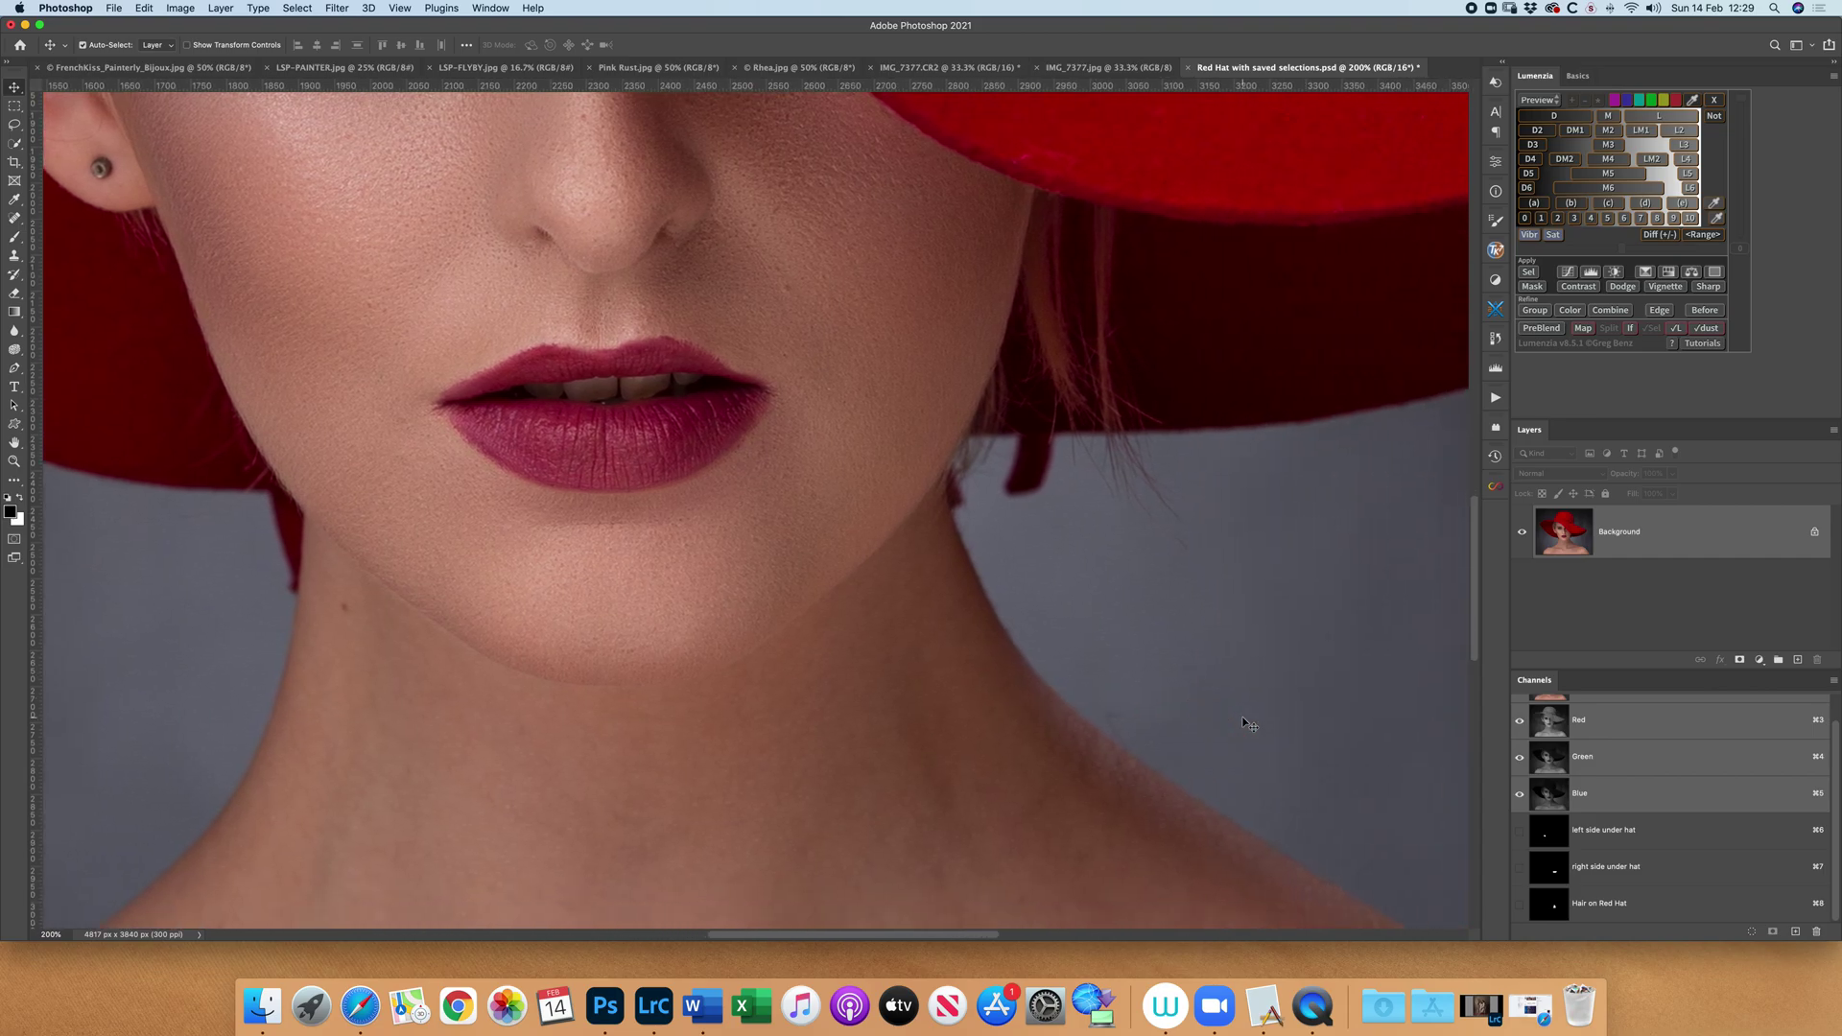
pyautogui.keyDown('super'); pyautogui.click(1554, 875); pyautogui.keyUp('super')
pyautogui.hscroll(5, 1230, 528)
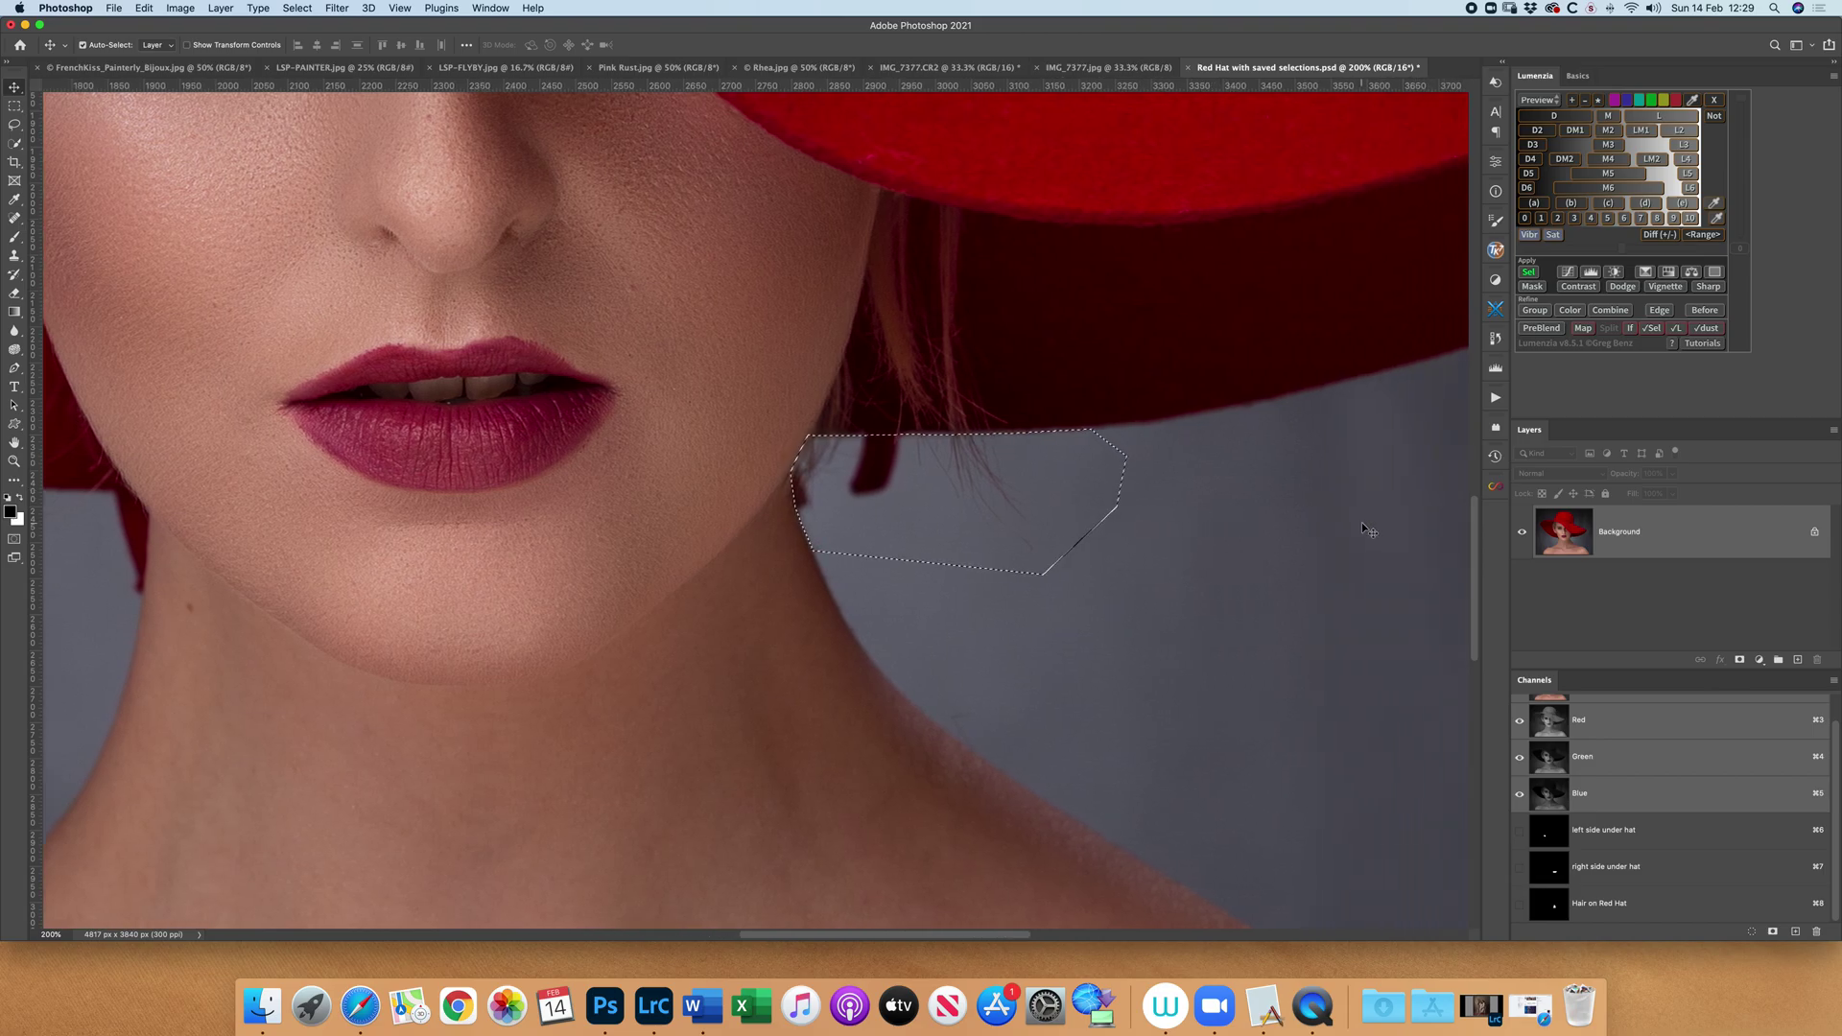
# Duplicate the Background layer, try a Content-Aware fill of the selection, then undo it
pyautogui.moveTo(1574, 532); pyautogui.dragTo(1798, 660)
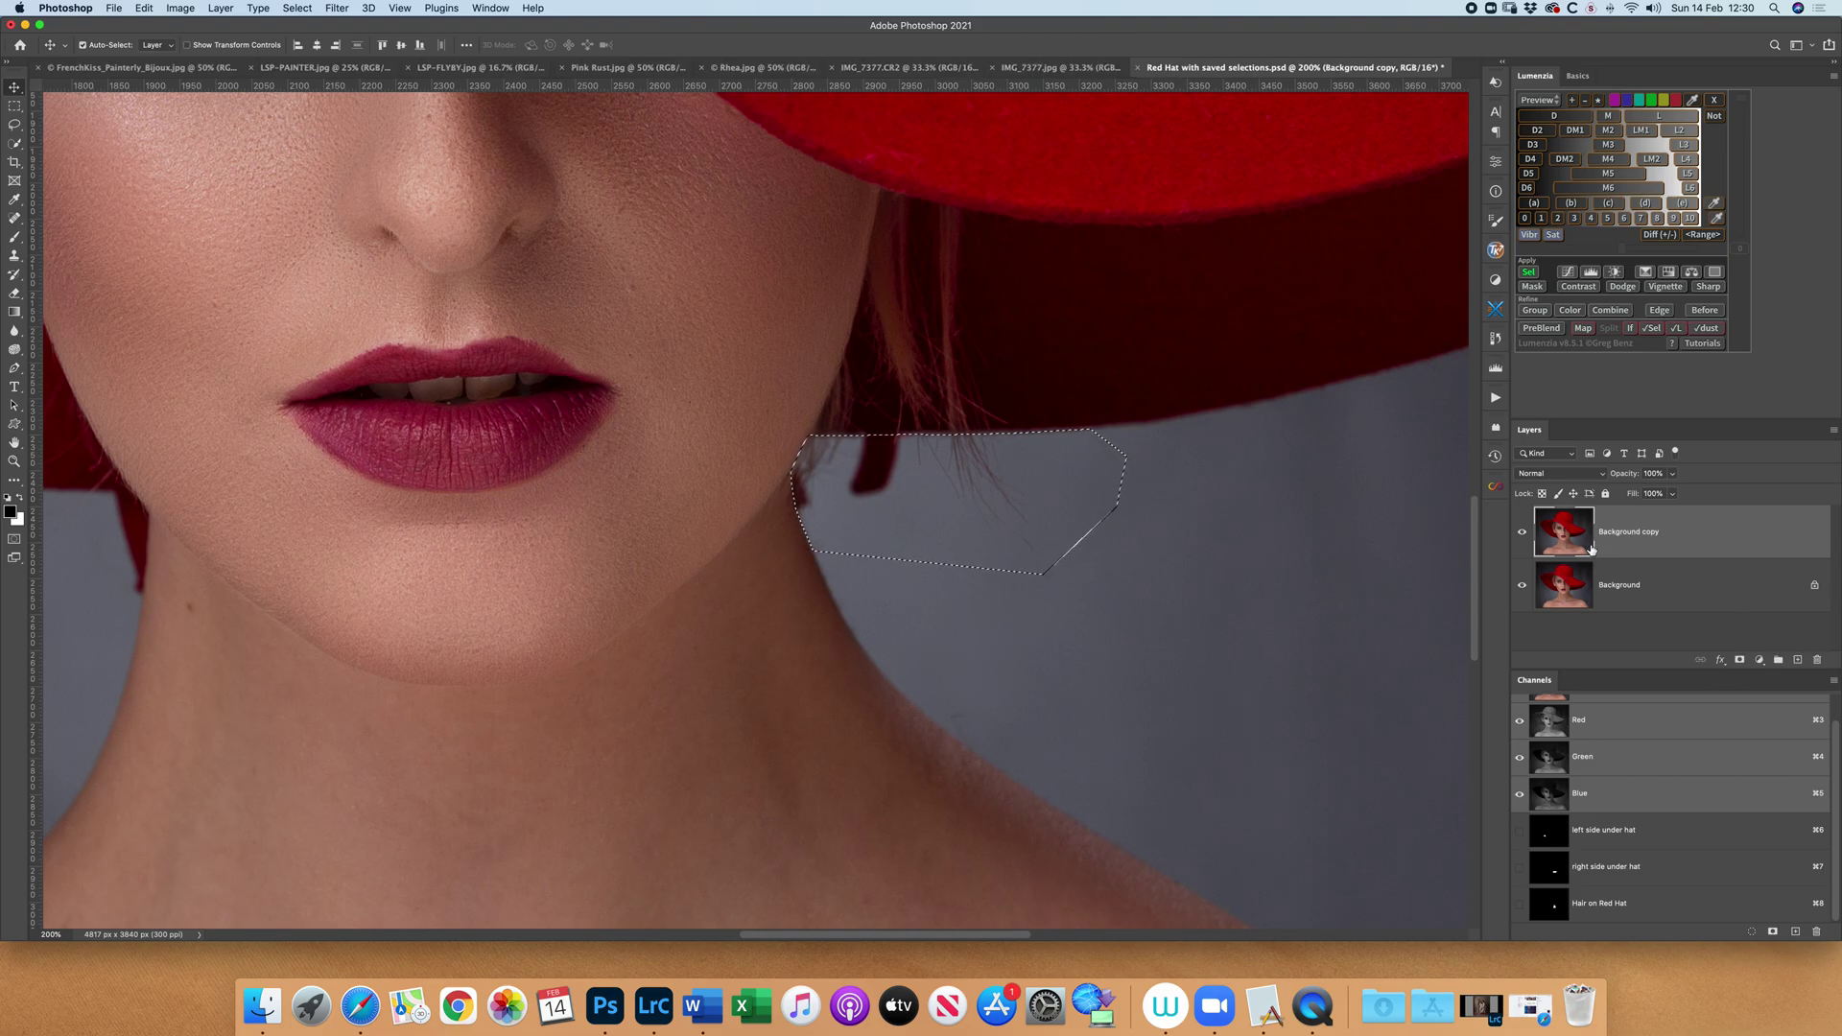
pyautogui.hotkey('shift', 'BackSpace')
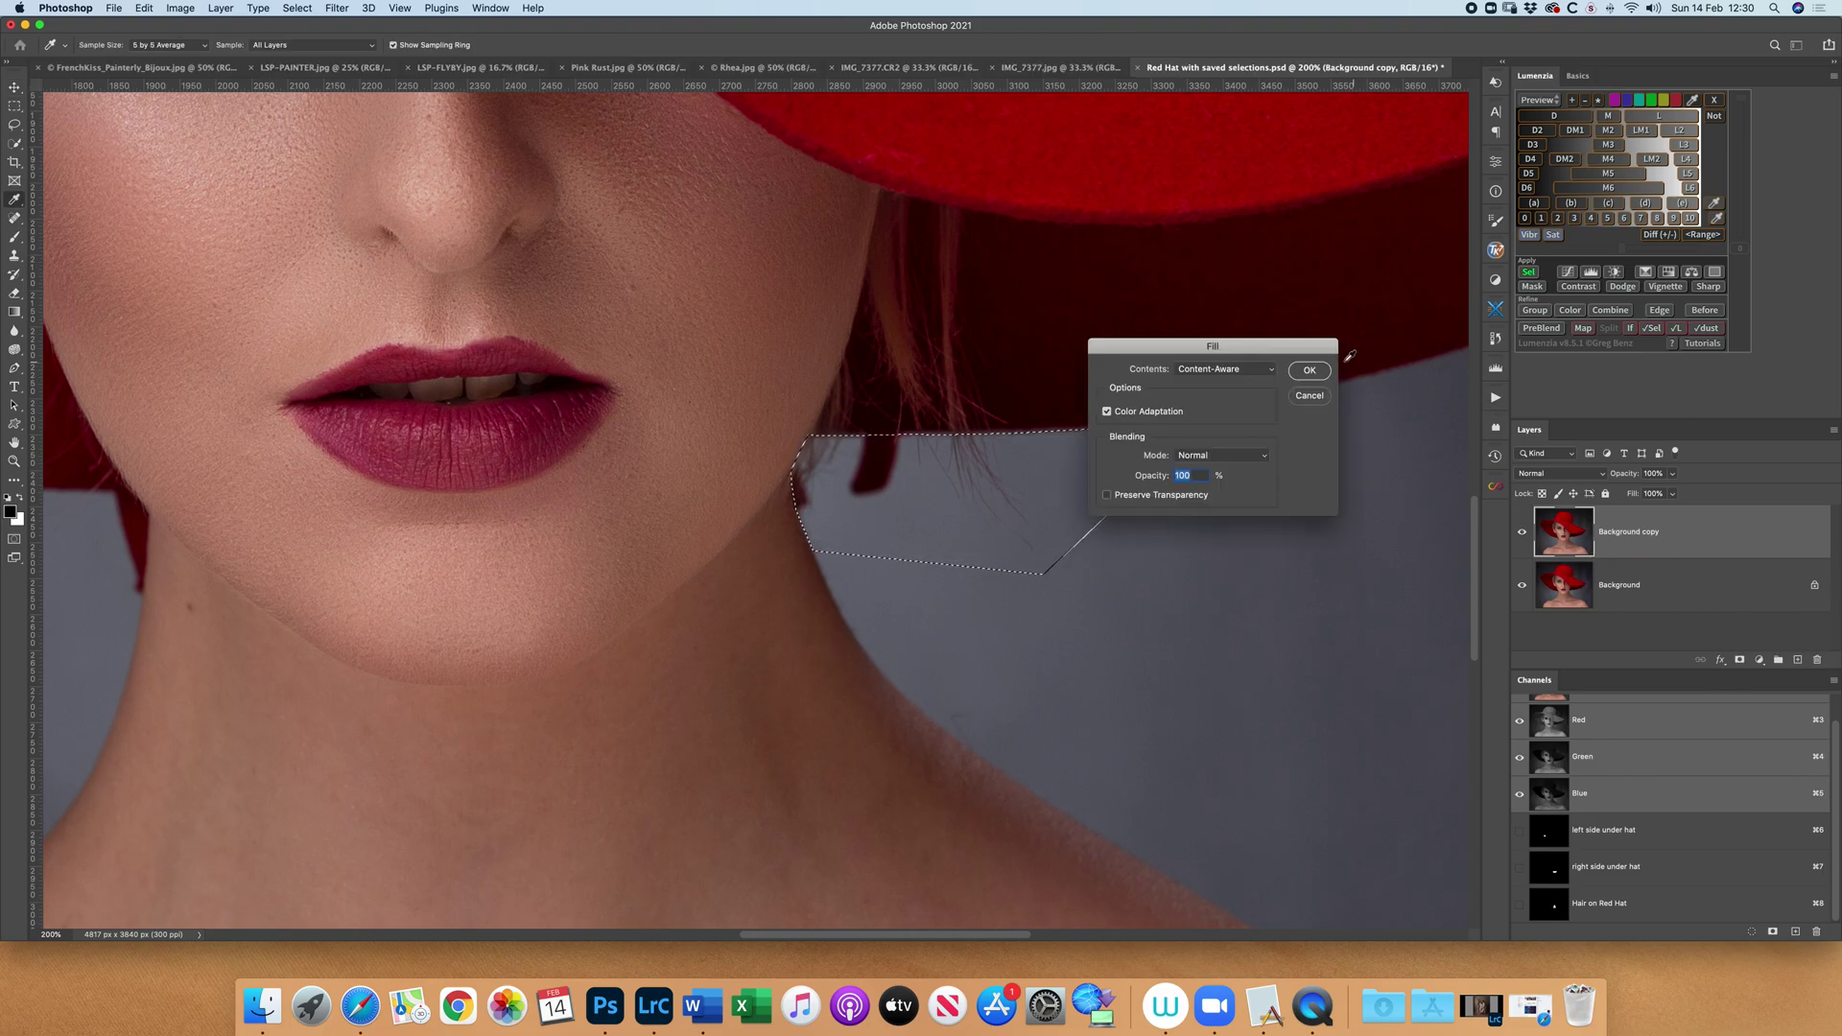
pyautogui.moveTo(1305, 345); pyautogui.dragTo(572, 320)
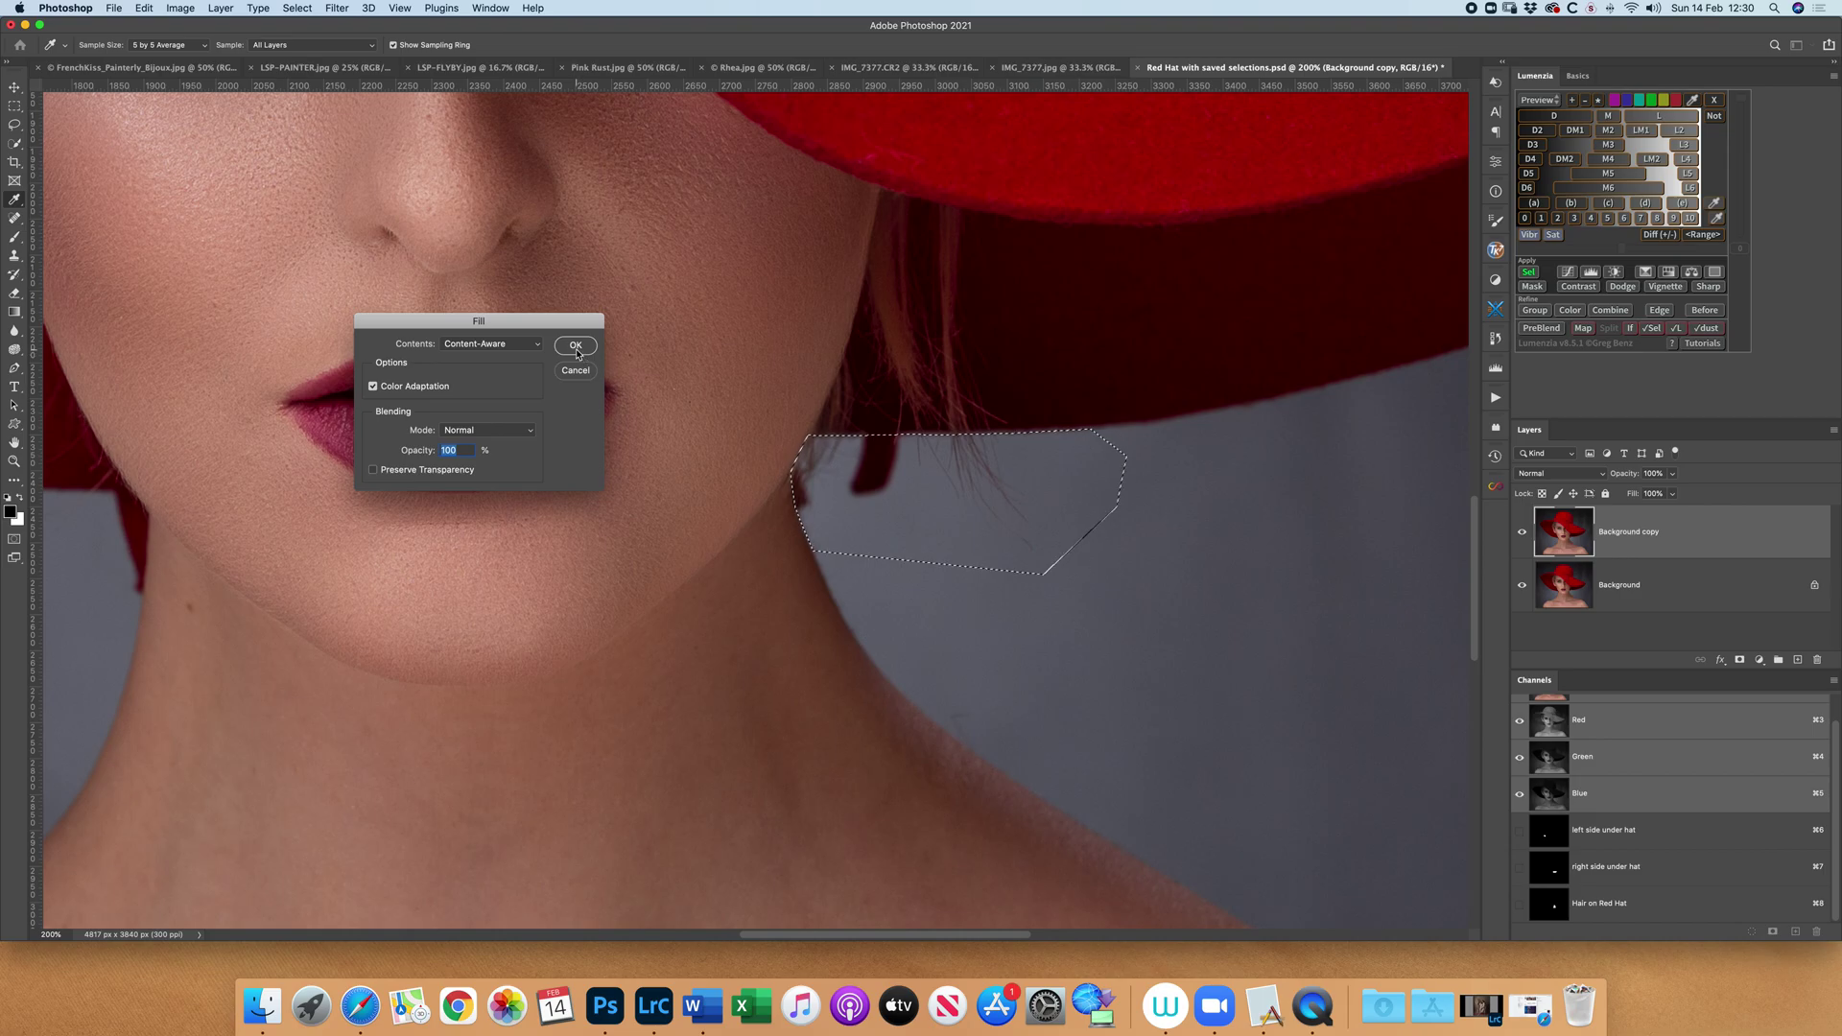
pyautogui.click(577, 349)
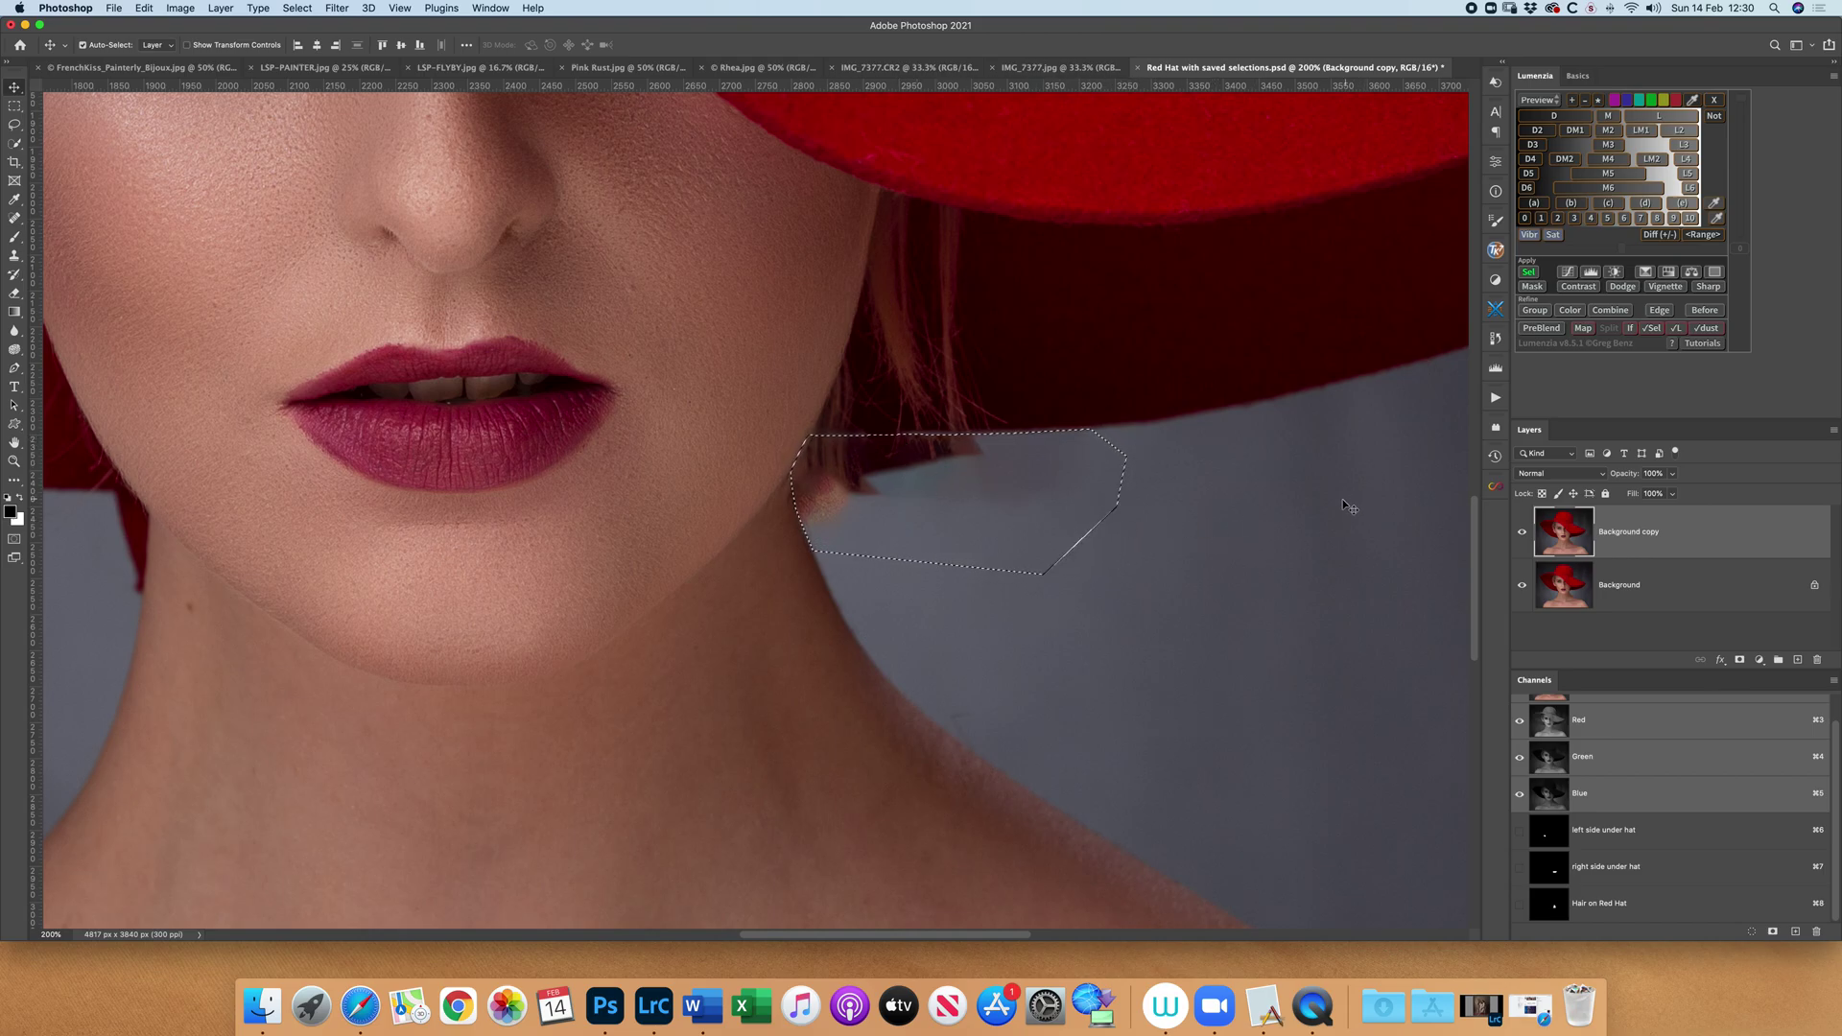
pyautogui.press('super+z')
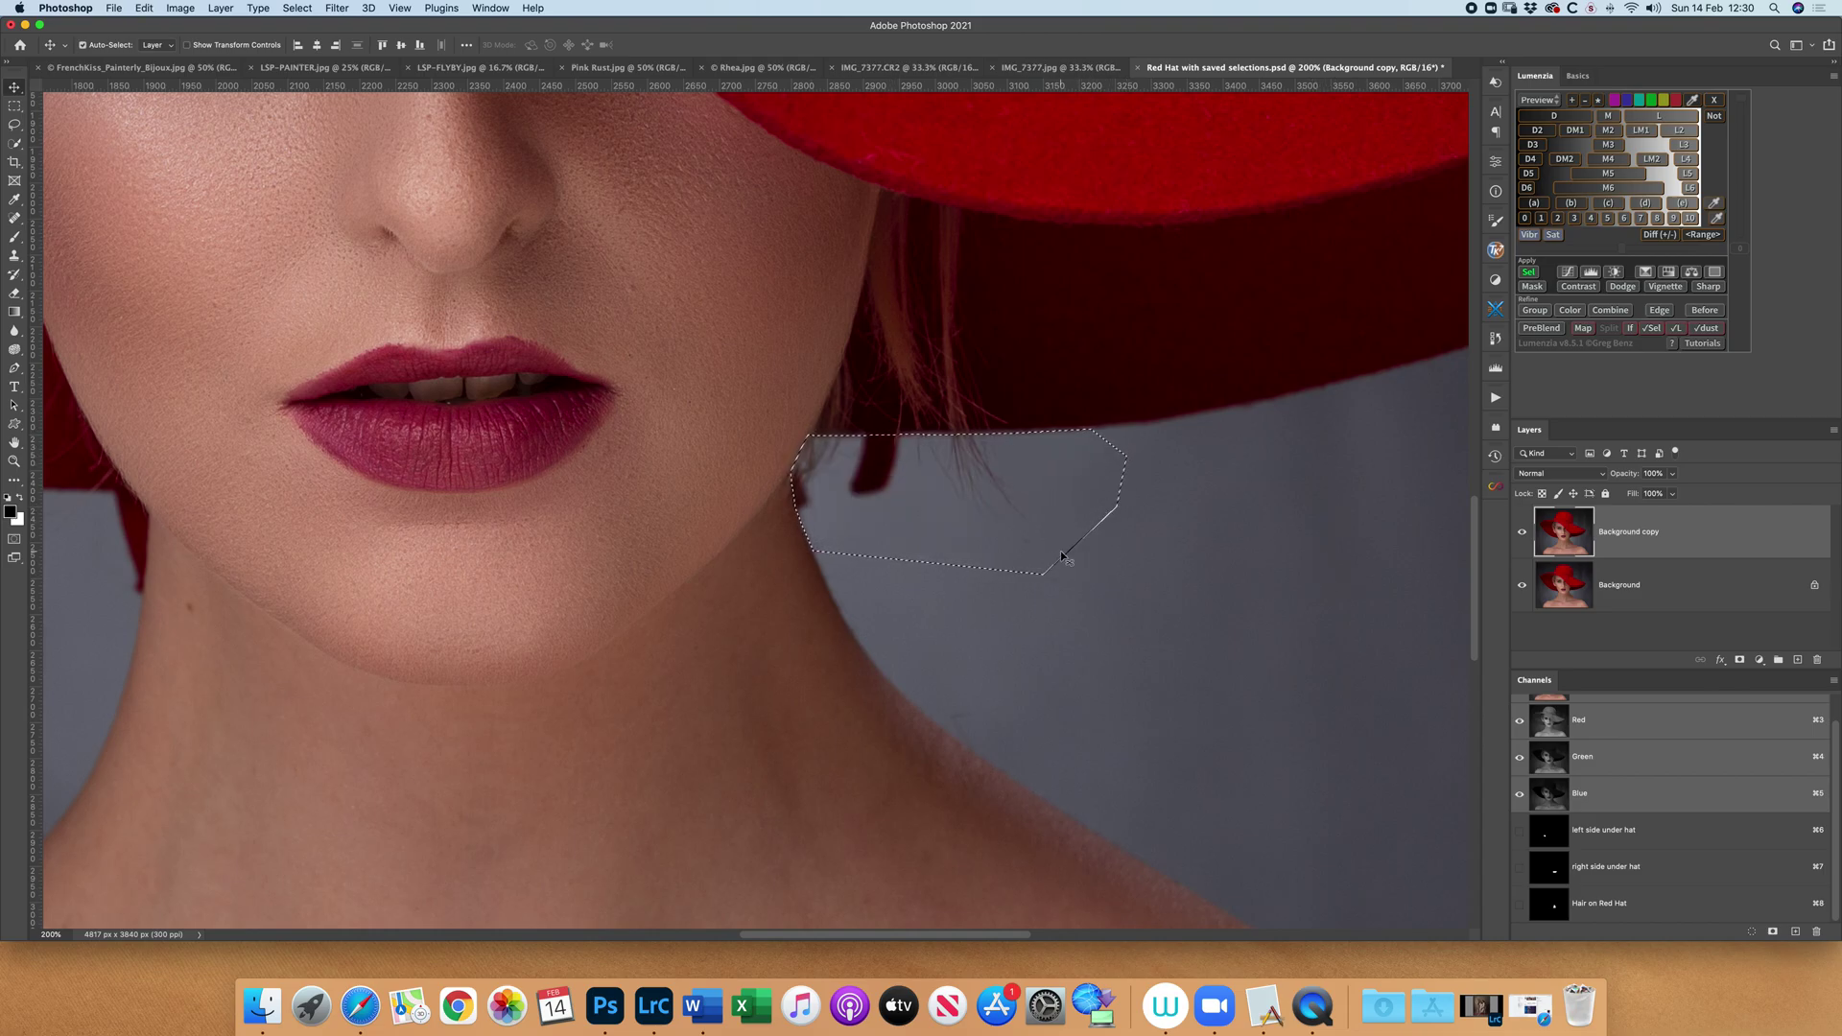
pyautogui.click(144, 8)
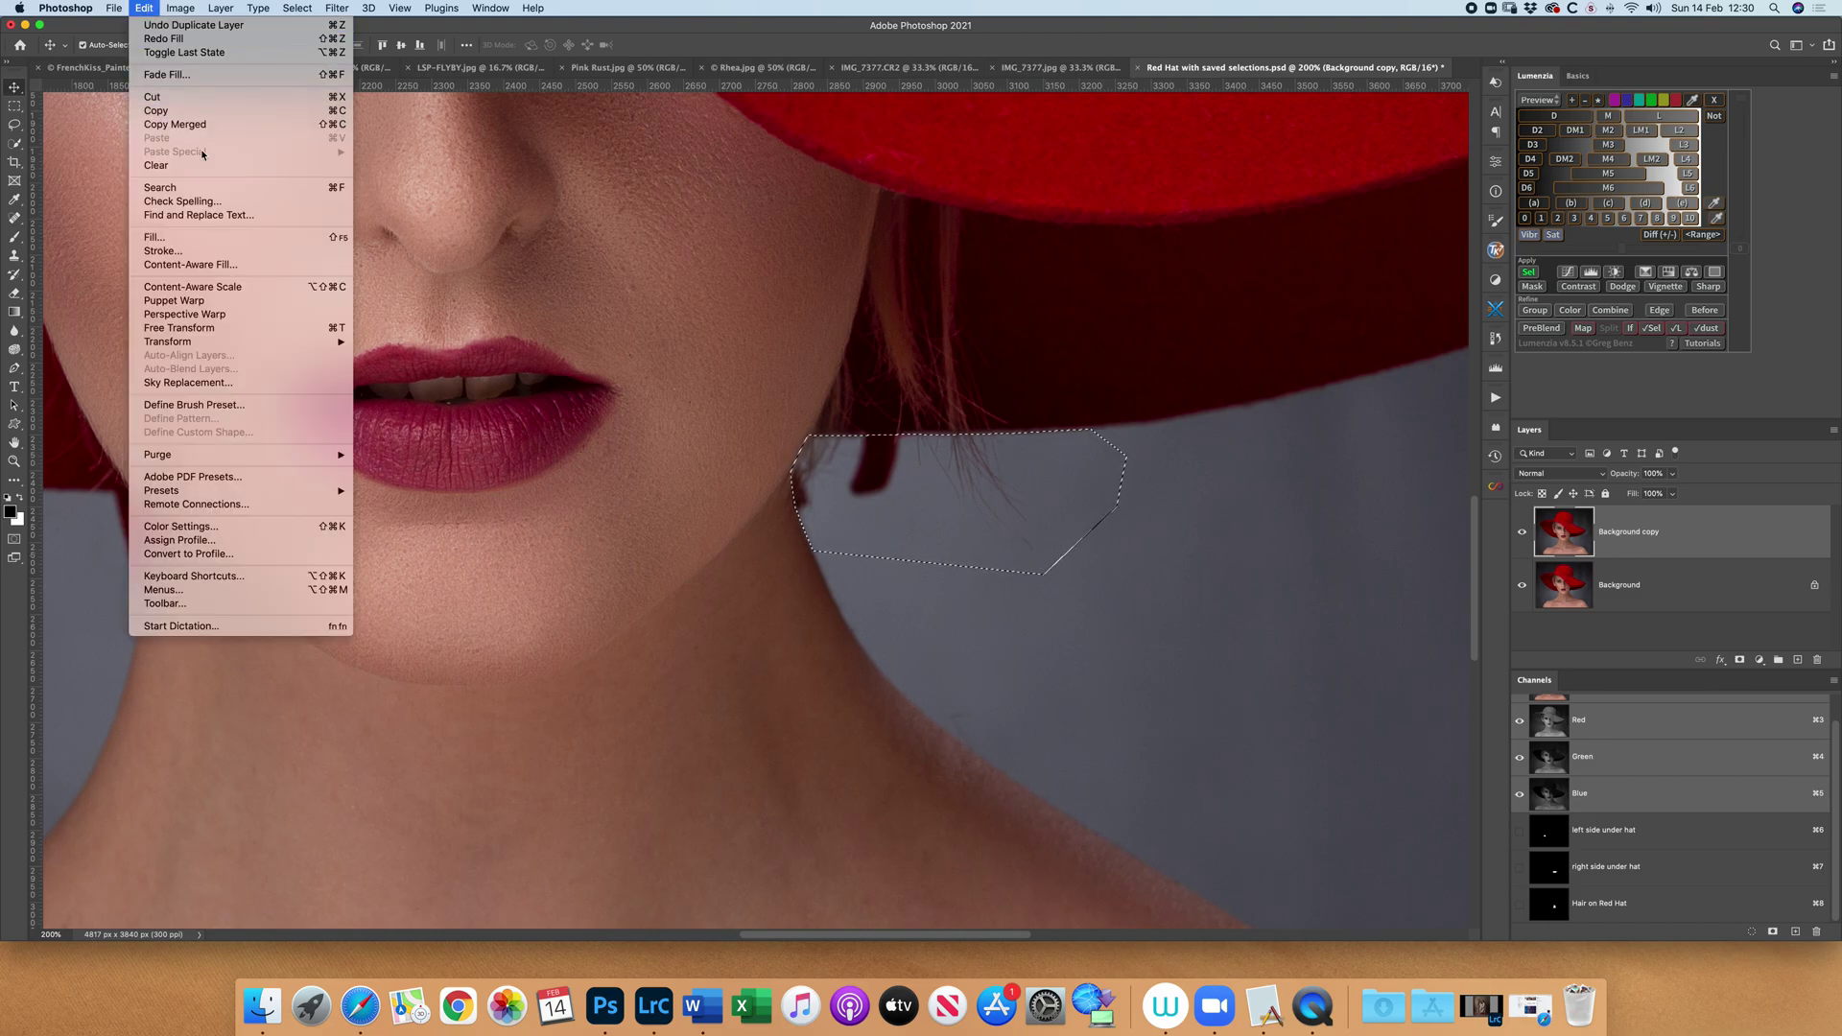
# Content-Aware Fill the neck-side hair to a new layer, excluding face, neck and hair from sampling
pyautogui.click(192, 265)
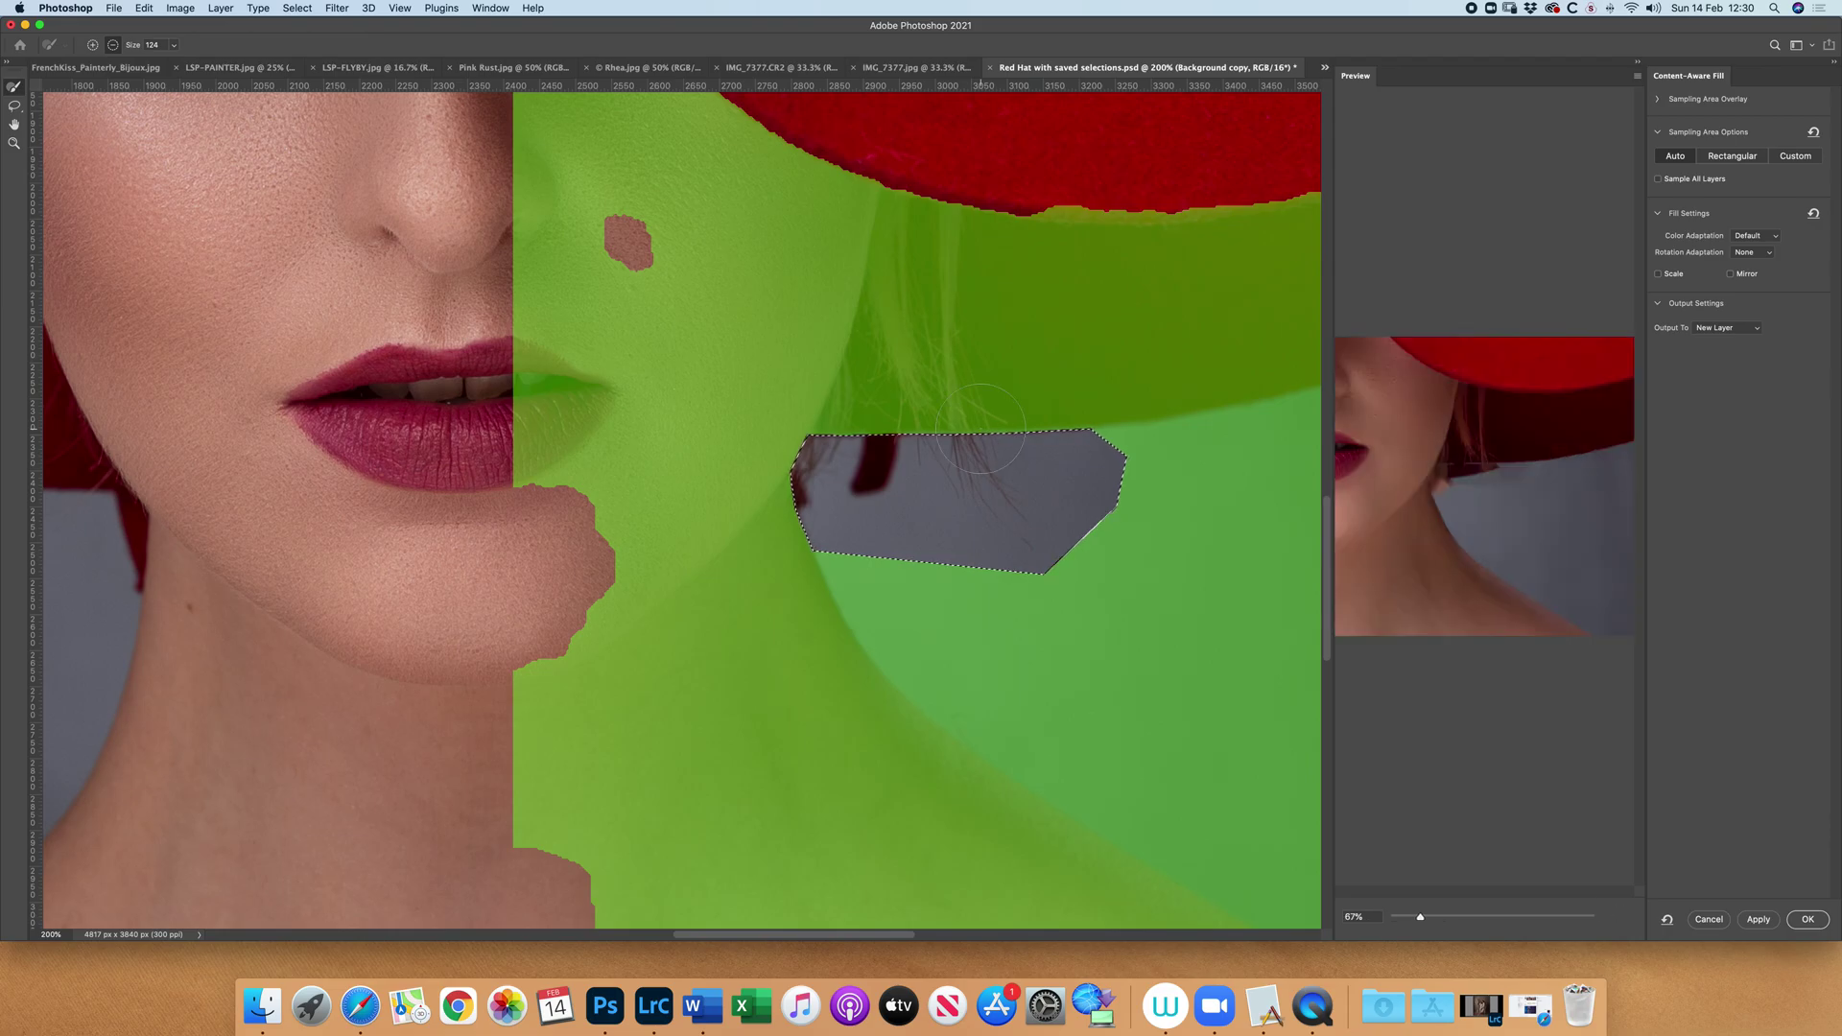
pyautogui.press('super+minus')
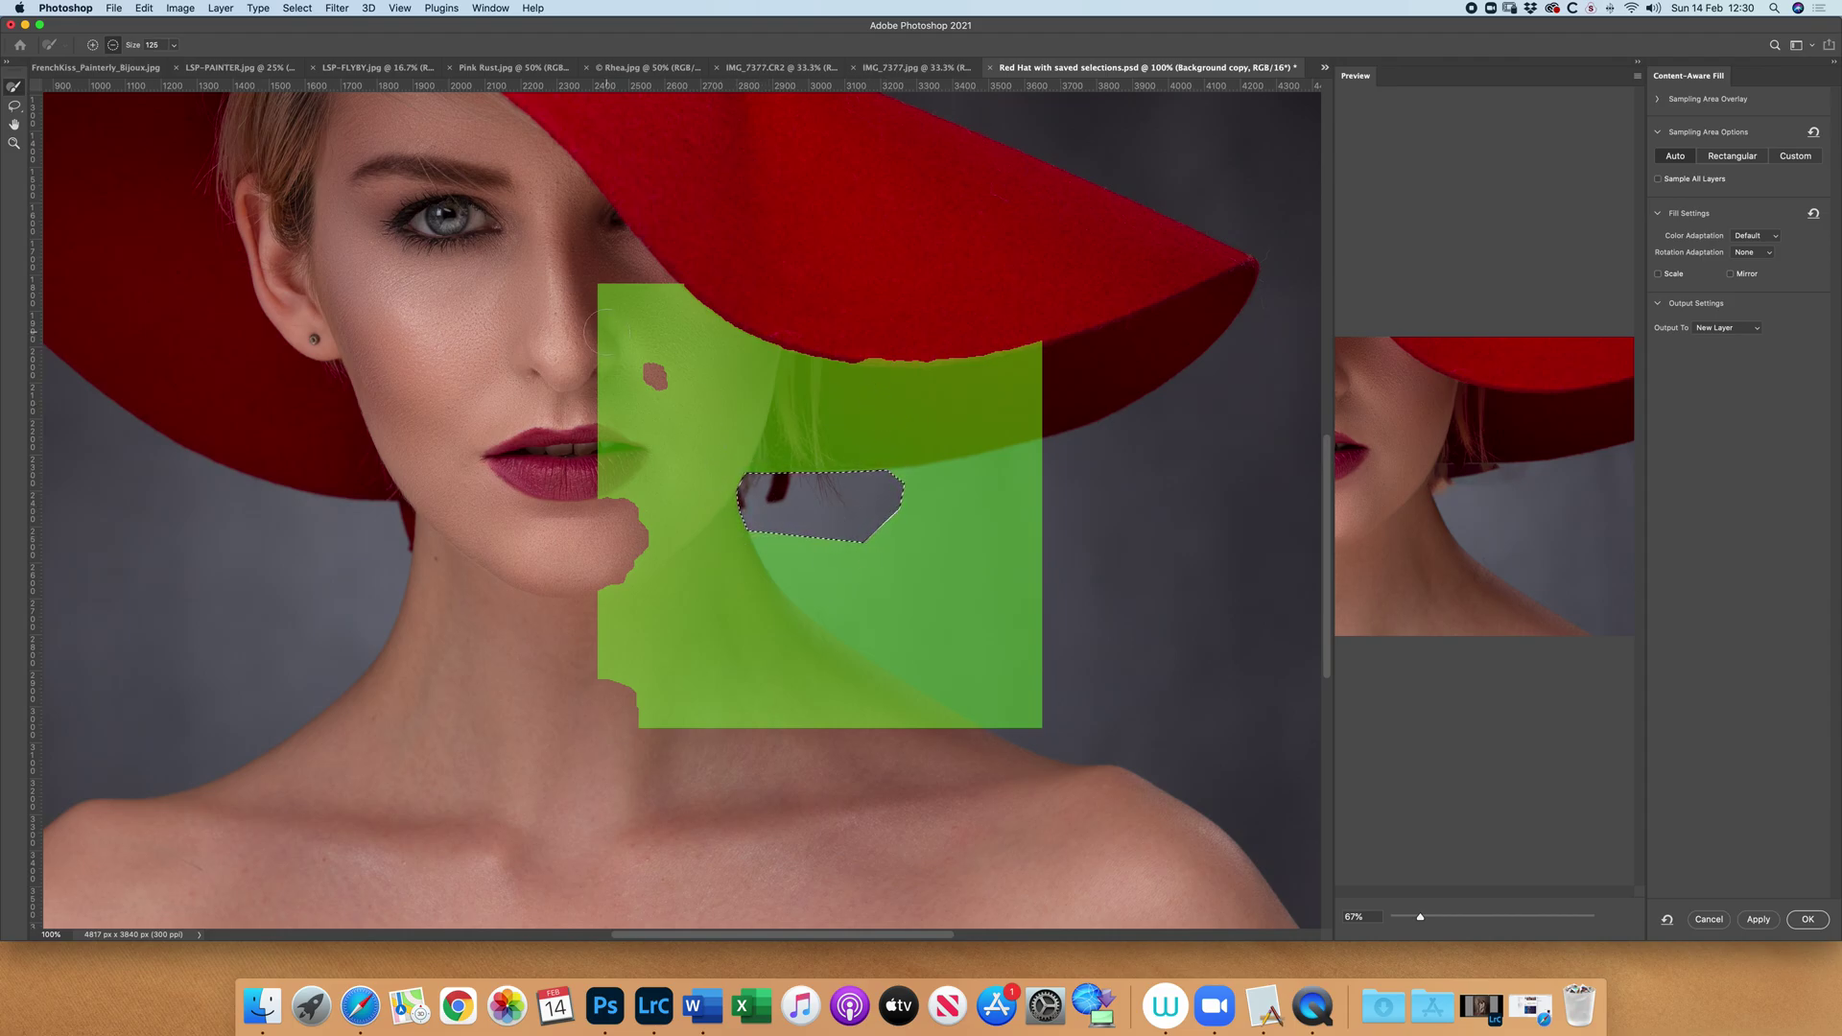
pyautogui.press(']')
pyautogui.moveTo(628, 273)
pyautogui.mouseDown()
pyautogui.moveTo(672, 336)
pyautogui.moveTo(653, 384)
pyautogui.moveTo(729, 335)
pyautogui.moveTo(749, 384)
pyautogui.moveTo(683, 513)
pyautogui.moveTo(624, 475)
pyautogui.moveTo(670, 657)
pyautogui.moveTo(706, 624)
pyautogui.moveTo(709, 526)
pyautogui.mouseUp()
pyautogui.moveTo(748, 606)
pyautogui.mouseDown()
pyautogui.moveTo(828, 679)
pyautogui.moveTo(782, 669)
pyautogui.moveTo(870, 736)
pyautogui.mouseUp()
pyautogui.moveTo(722, 582); pyautogui.dragTo(1046, 789)
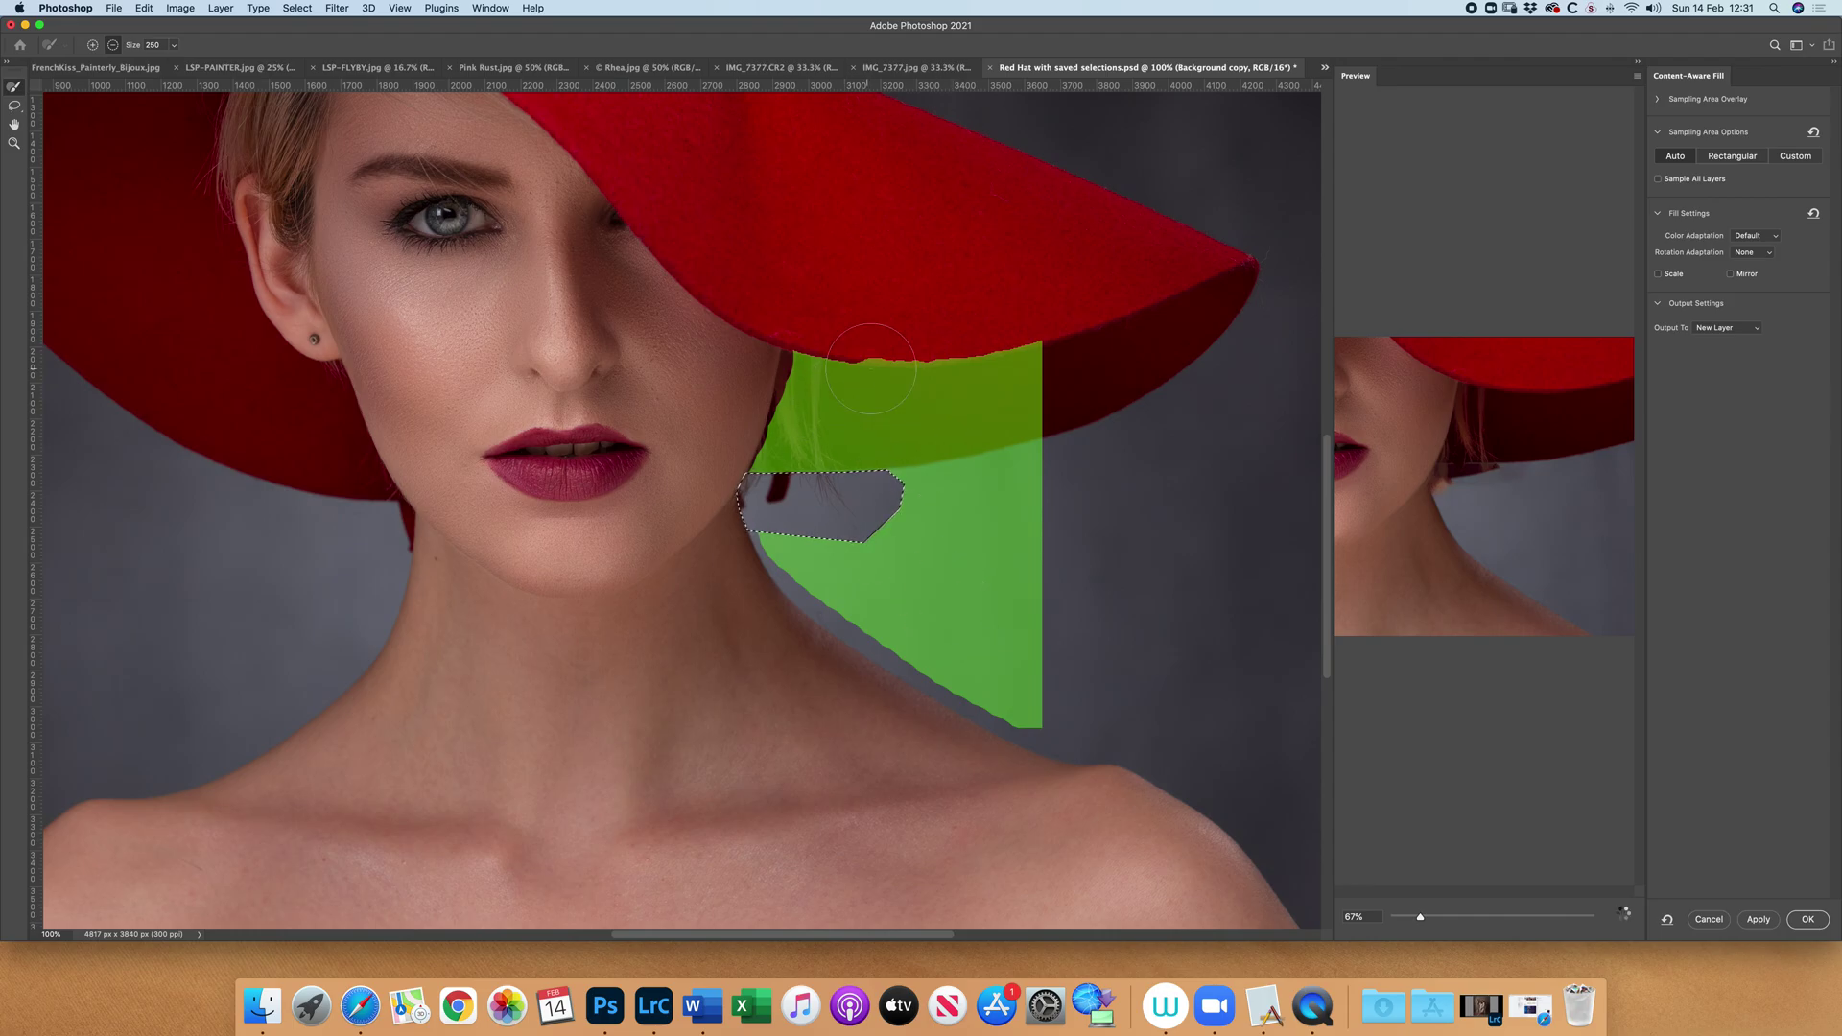
pyautogui.moveTo(873, 364)
pyautogui.mouseDown()
pyautogui.moveTo(751, 376)
pyautogui.moveTo(724, 423)
pyautogui.moveTo(761, 445)
pyautogui.moveTo(1022, 412)
pyautogui.moveTo(976, 413)
pyautogui.moveTo(980, 372)
pyautogui.moveTo(916, 365)
pyautogui.moveTo(998, 341)
pyautogui.moveTo(927, 360)
pyautogui.moveTo(905, 396)
pyautogui.moveTo(973, 421)
pyautogui.moveTo(916, 442)
pyautogui.moveTo(1062, 400)
pyautogui.mouseUp()
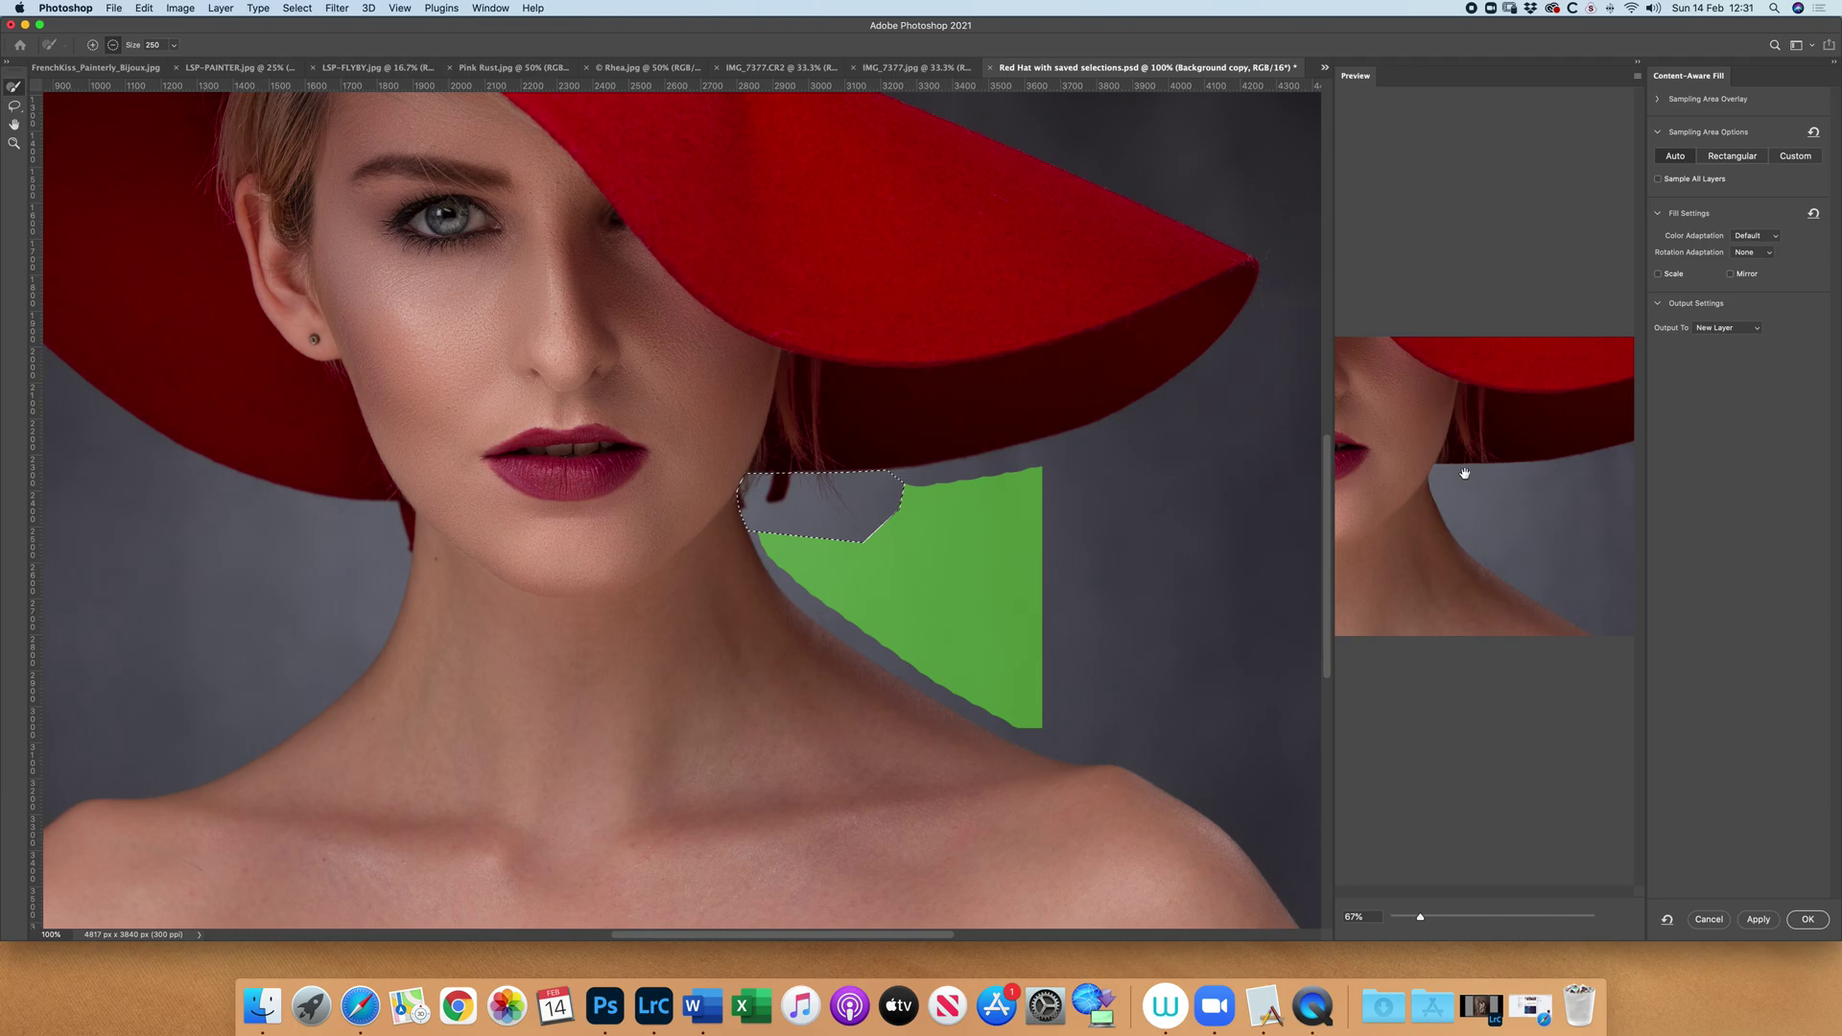
pyautogui.click(1812, 919)
# Deselect and load the saved 'Hair on Red Hat' channel as the selection
pyautogui.press('super+d')
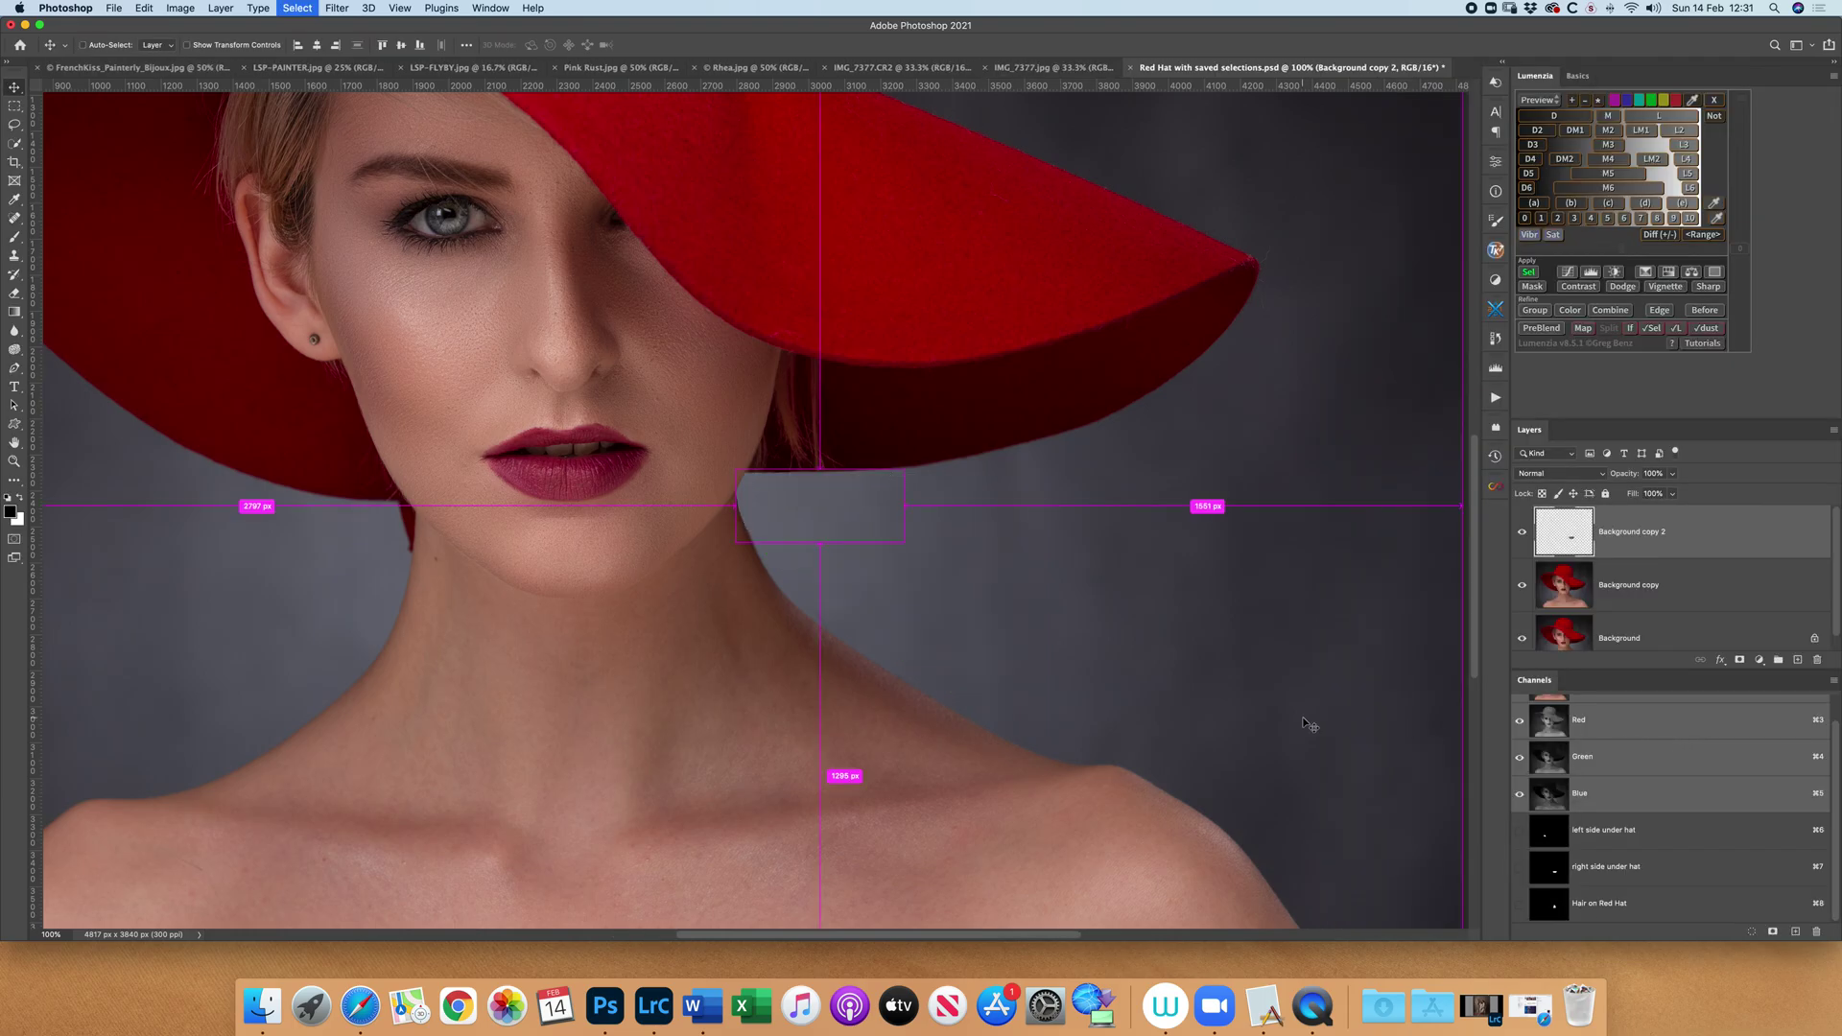
pyautogui.scroll(-10, 1088, 665)
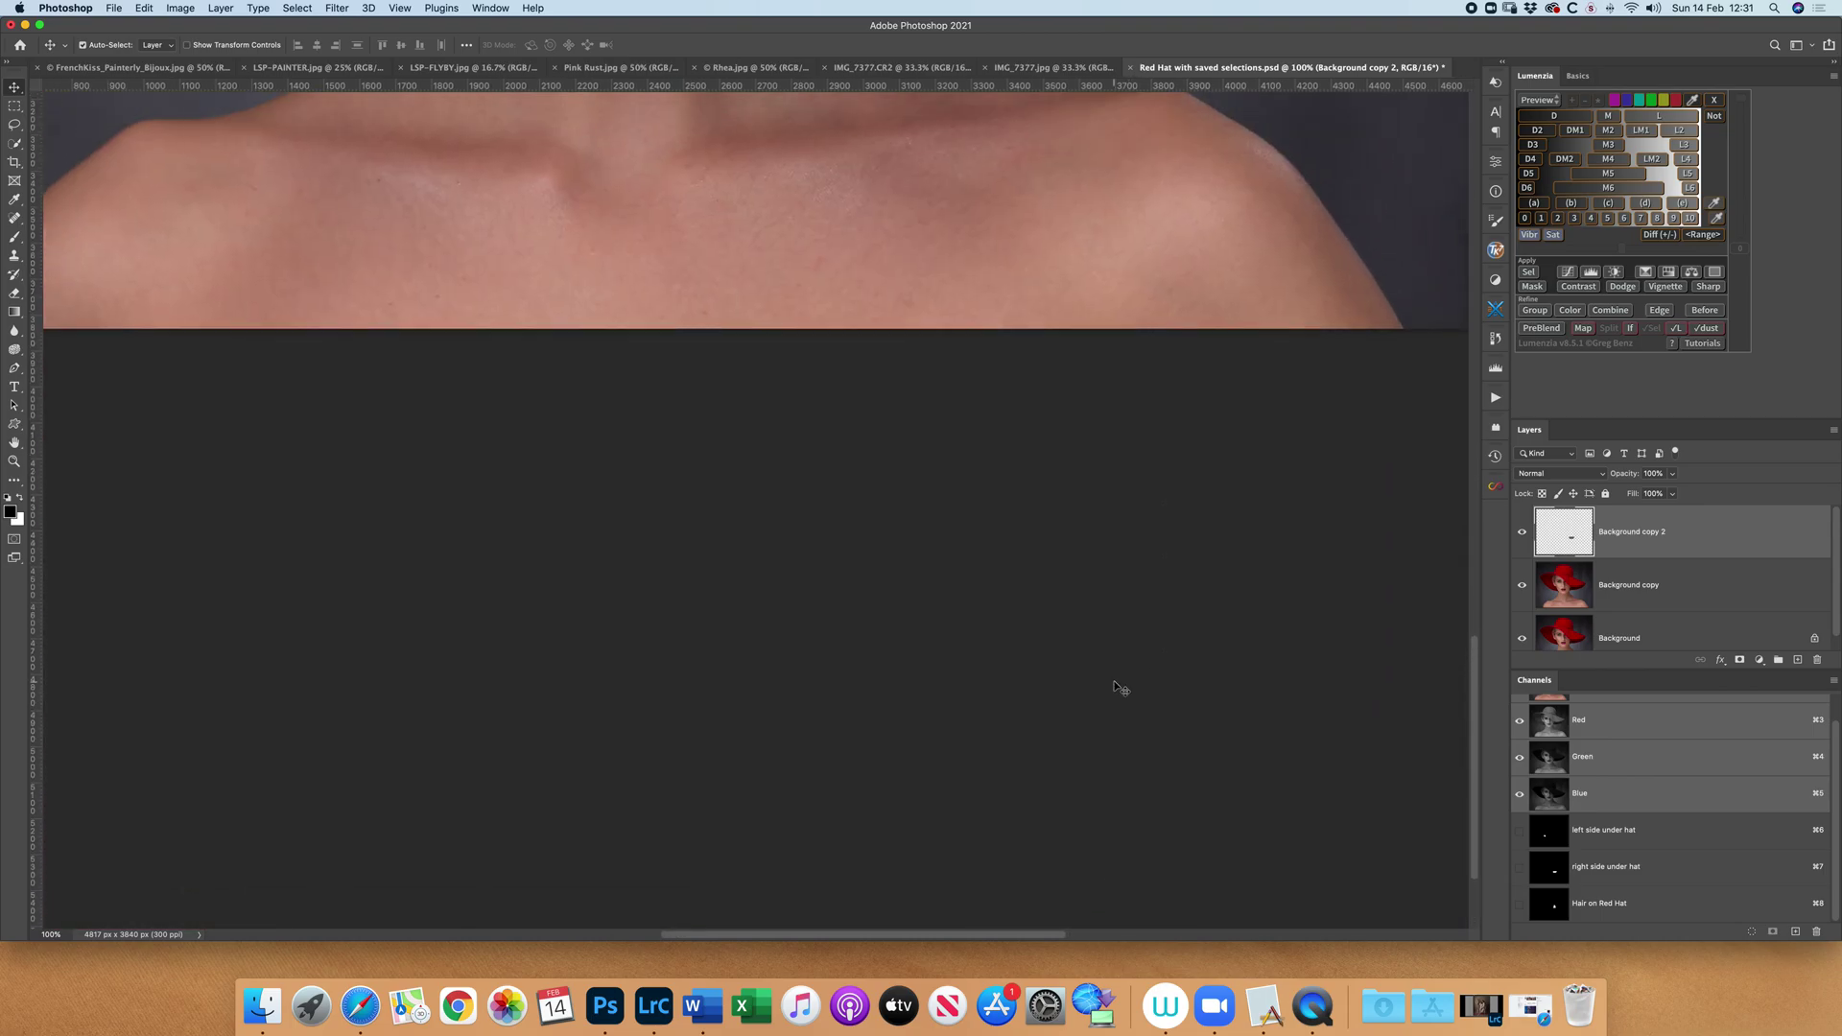
pyautogui.scroll(15, 1114, 681)
pyautogui.hscroll(-5, 1114, 681)
pyautogui.hscroll(8, 1115, 681)
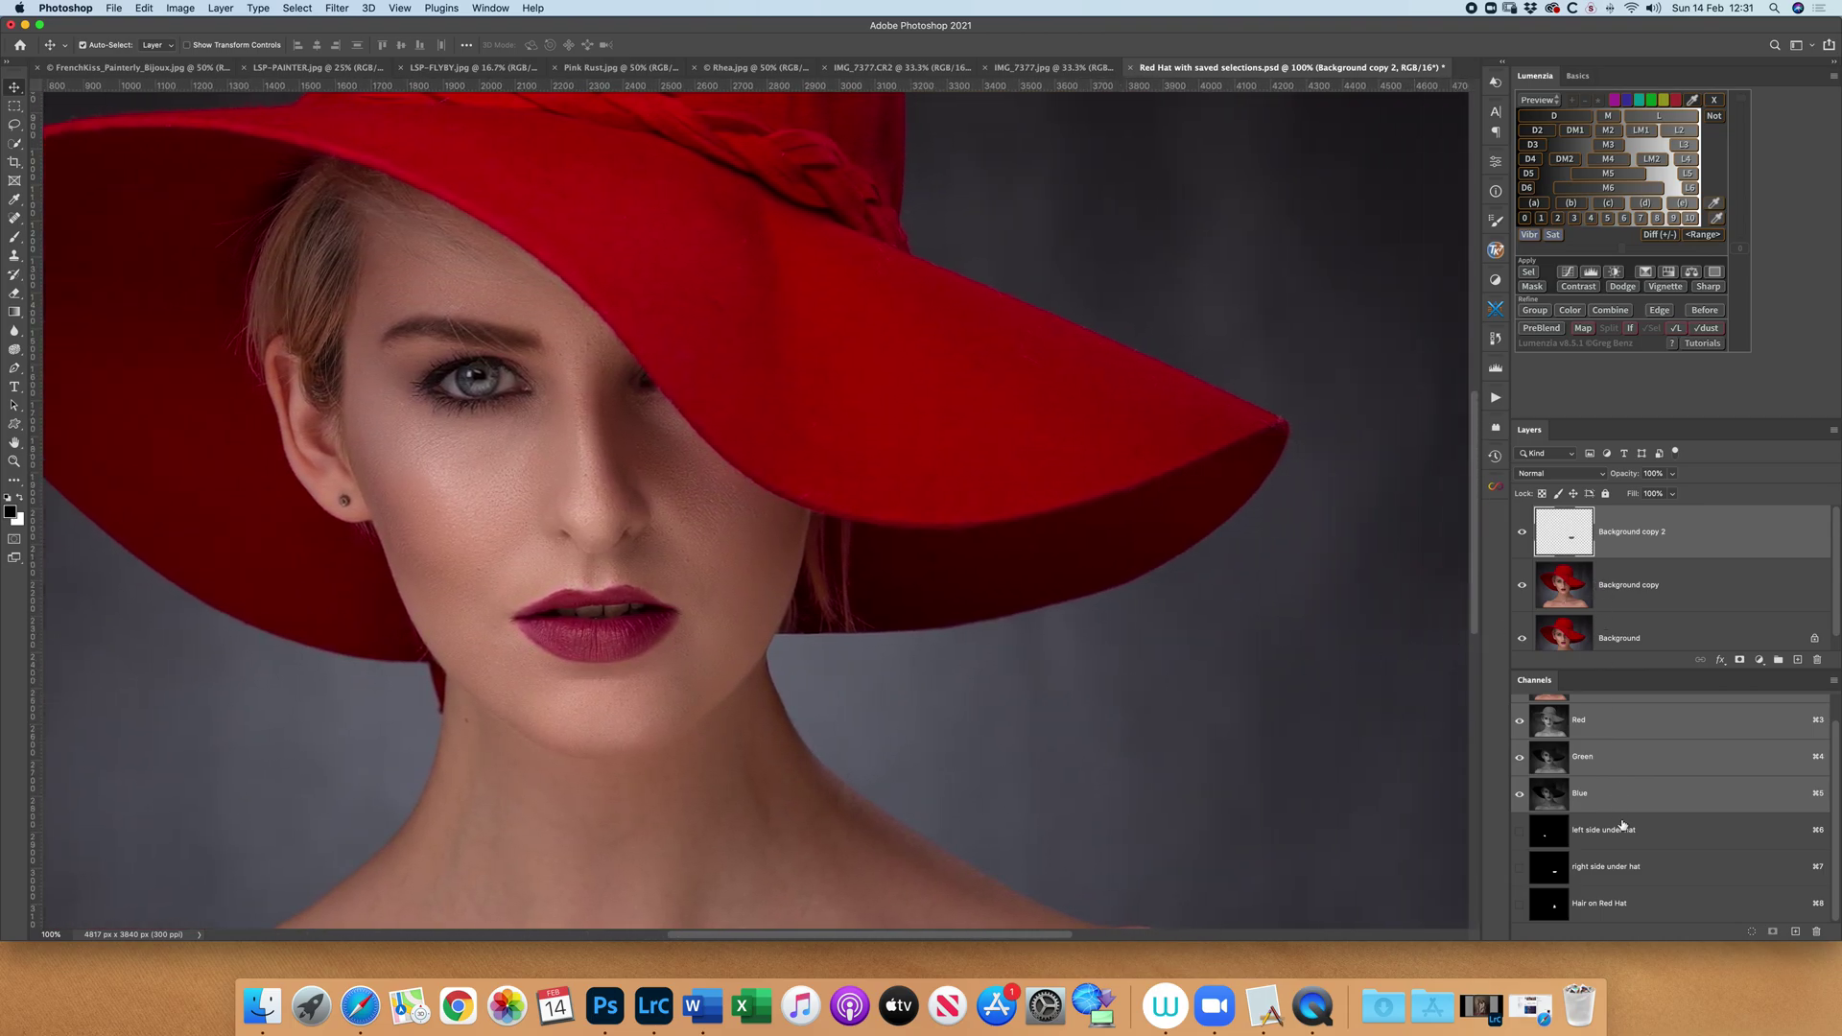
pyautogui.keyDown('super'); pyautogui.click(1555, 912); pyautogui.keyUp('super')
# Target the Background copy layer for the next fill
pyautogui.click(144, 9)
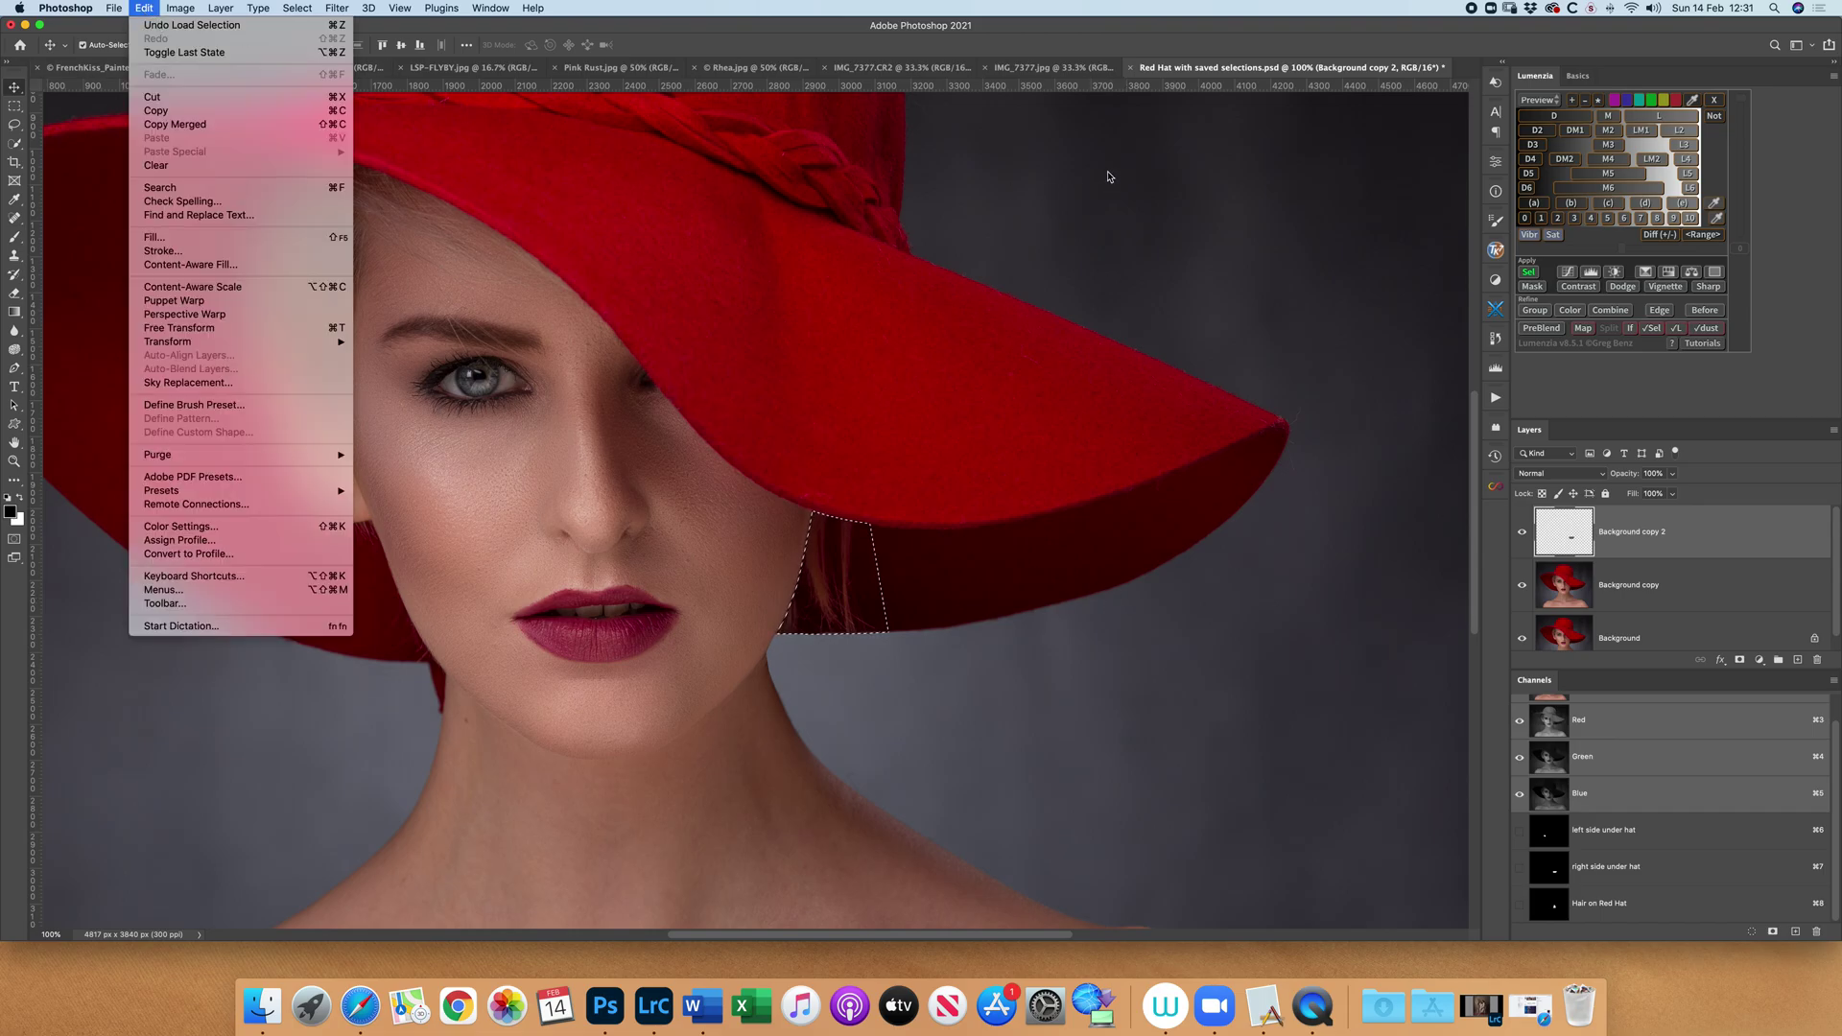
pyautogui.click(1138, 59)
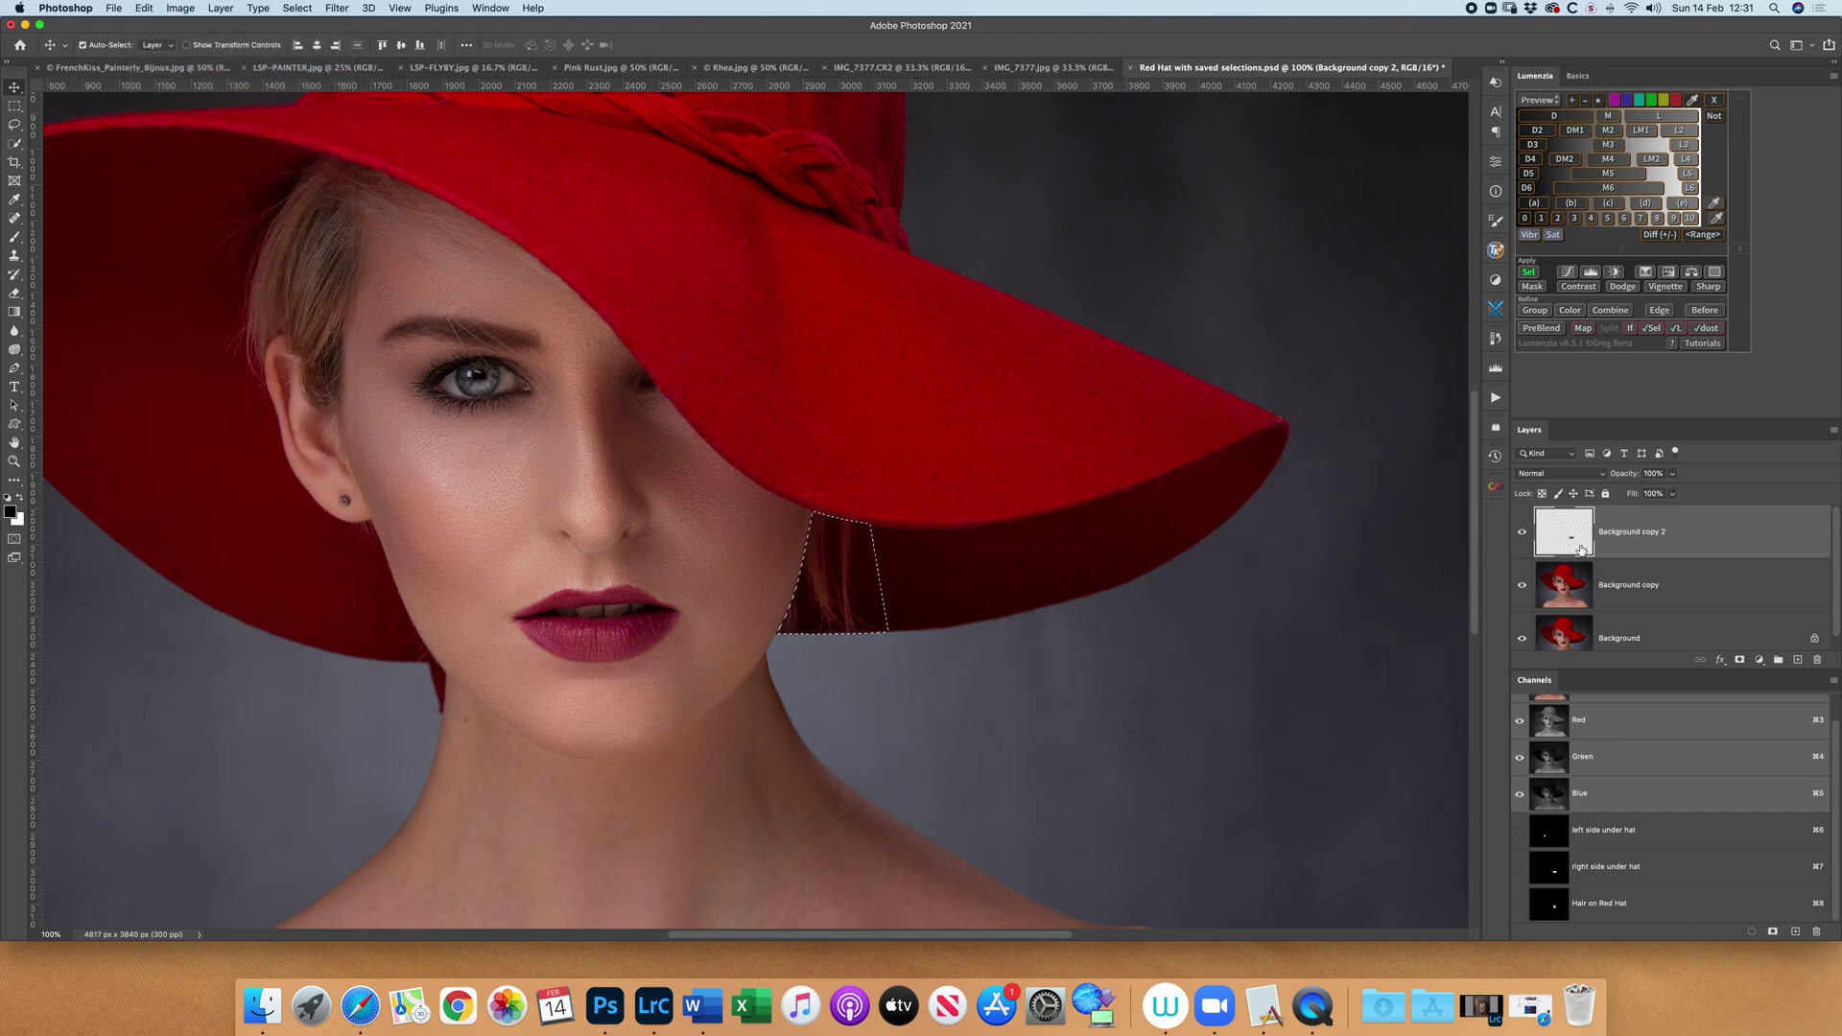
pyautogui.click(1574, 586)
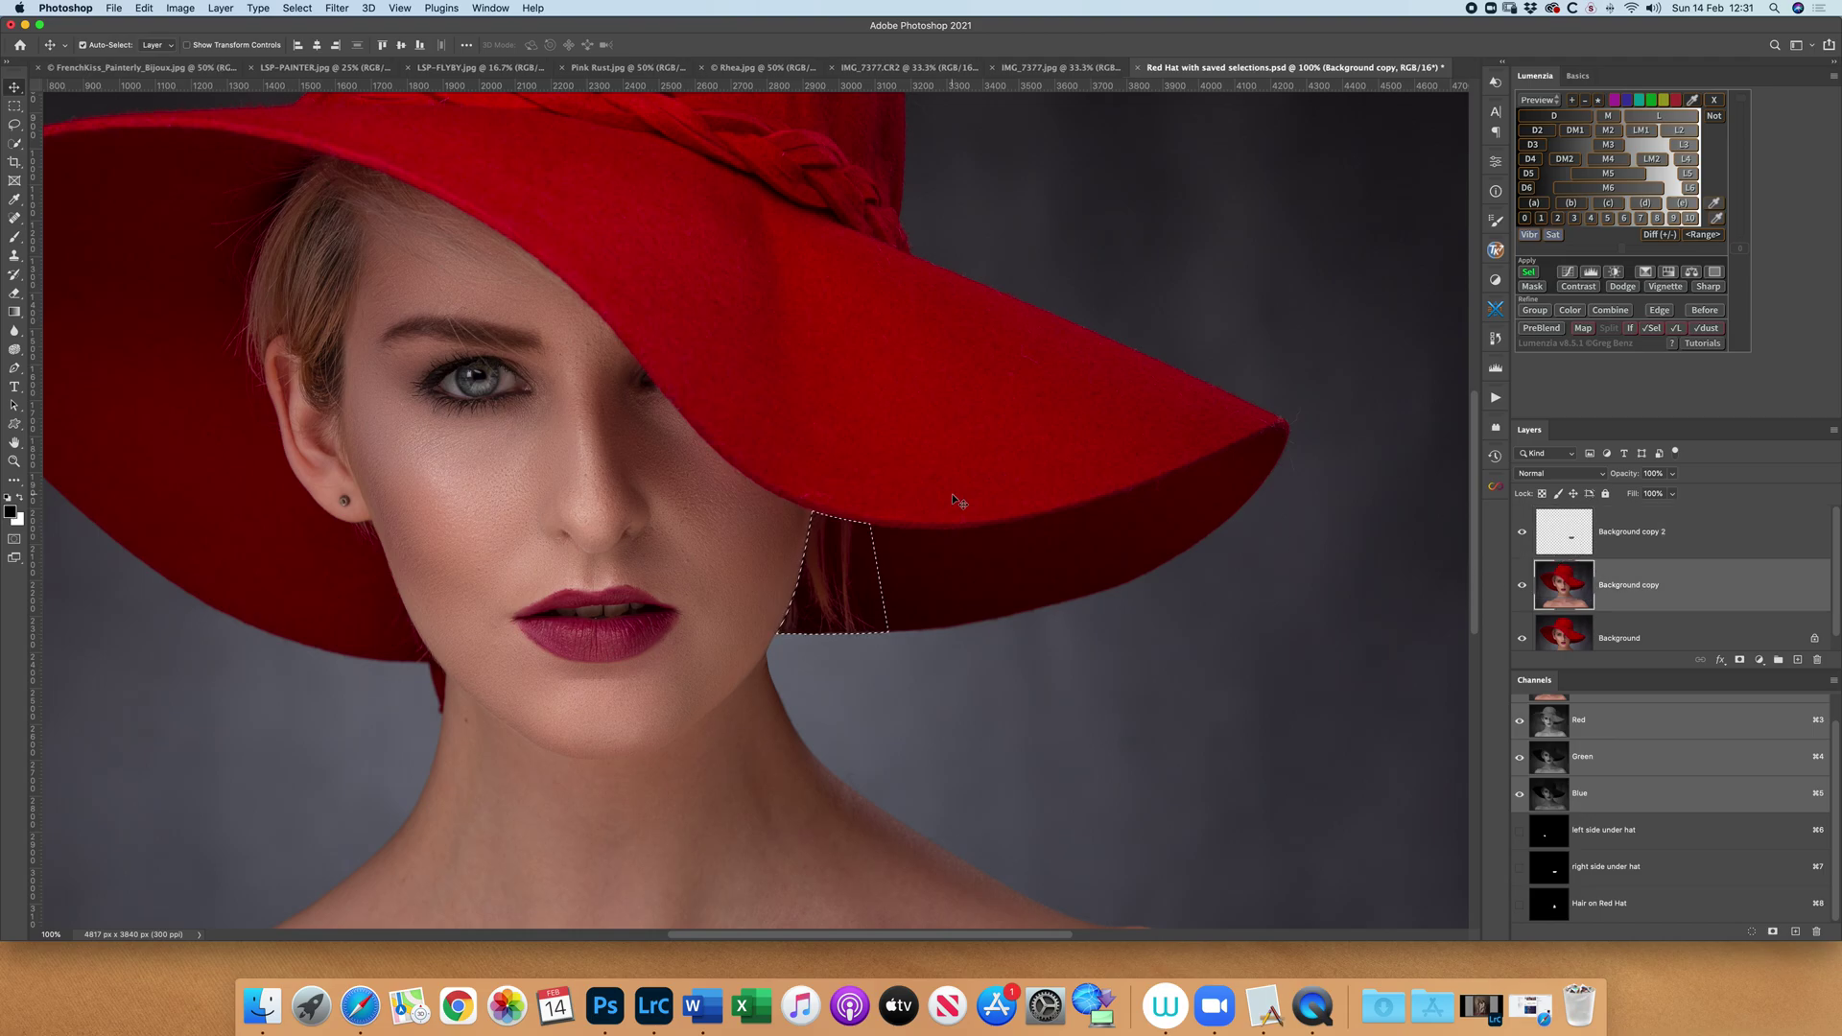
pyautogui.click(145, 9)
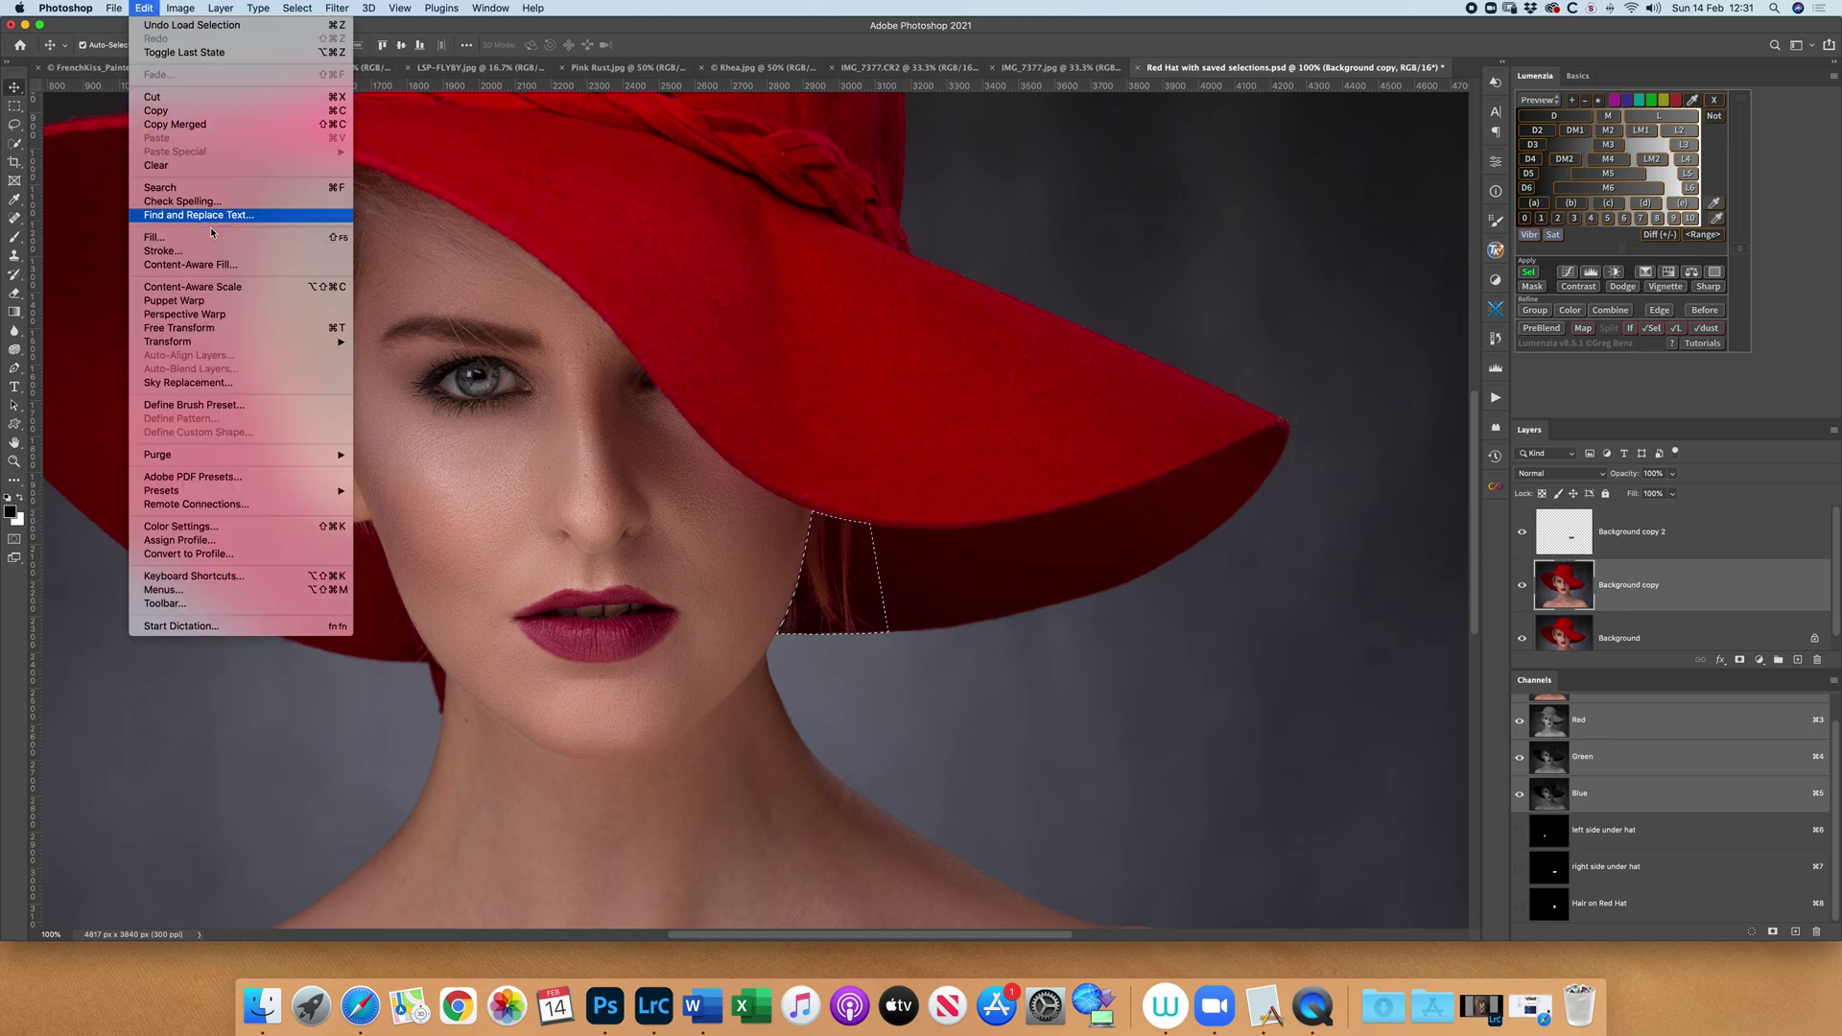
# Content-Aware Fill the hair under the brim with a 600 sampling brush excluding face and hat, then deselect
pyautogui.click(231, 265)
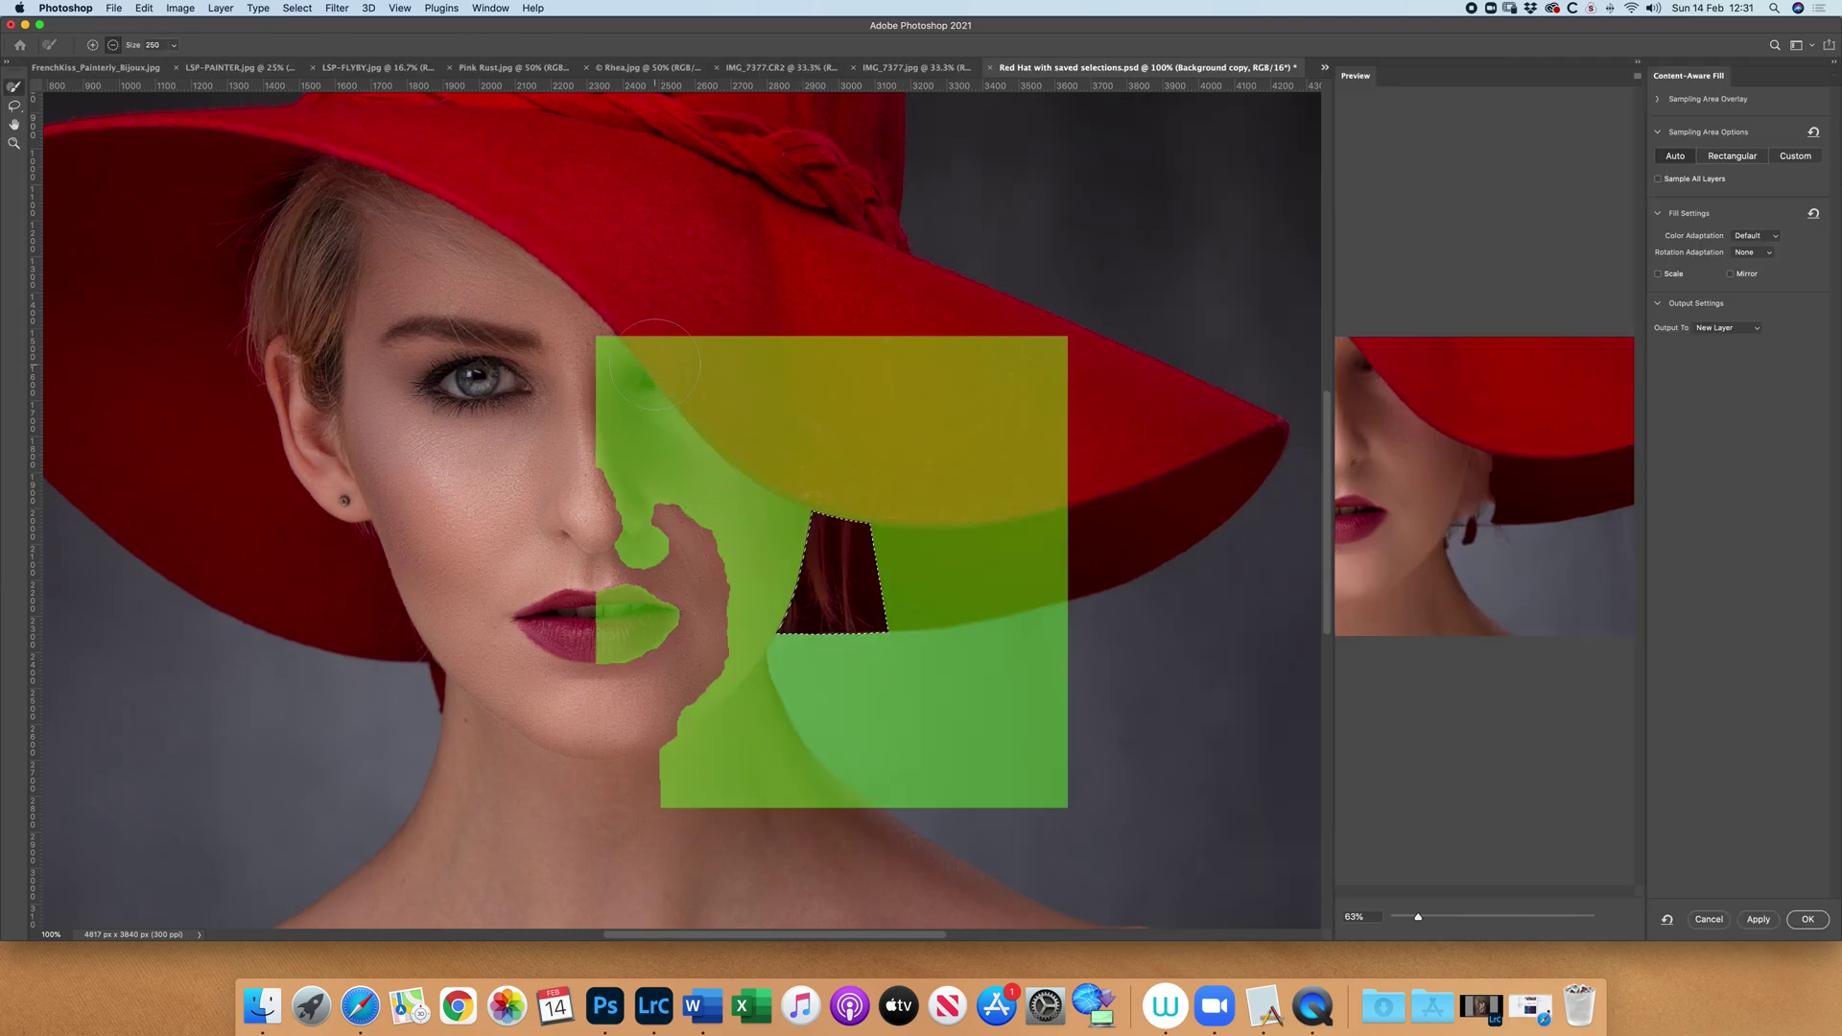
pyautogui.press(']')
pyautogui.press(']')
pyautogui.press(']')
pyautogui.press(']')
pyautogui.moveTo(654, 384)
pyautogui.mouseDown()
pyautogui.moveTo(603, 636)
pyautogui.moveTo(727, 544)
pyautogui.moveTo(651, 688)
pyautogui.moveTo(727, 765)
pyautogui.moveTo(1067, 773)
pyautogui.moveTo(816, 777)
pyautogui.moveTo(876, 746)
pyautogui.moveTo(830, 739)
pyautogui.moveTo(994, 736)
pyautogui.moveTo(1044, 722)
pyautogui.moveTo(951, 732)
pyautogui.moveTo(1103, 661)
pyautogui.mouseUp()
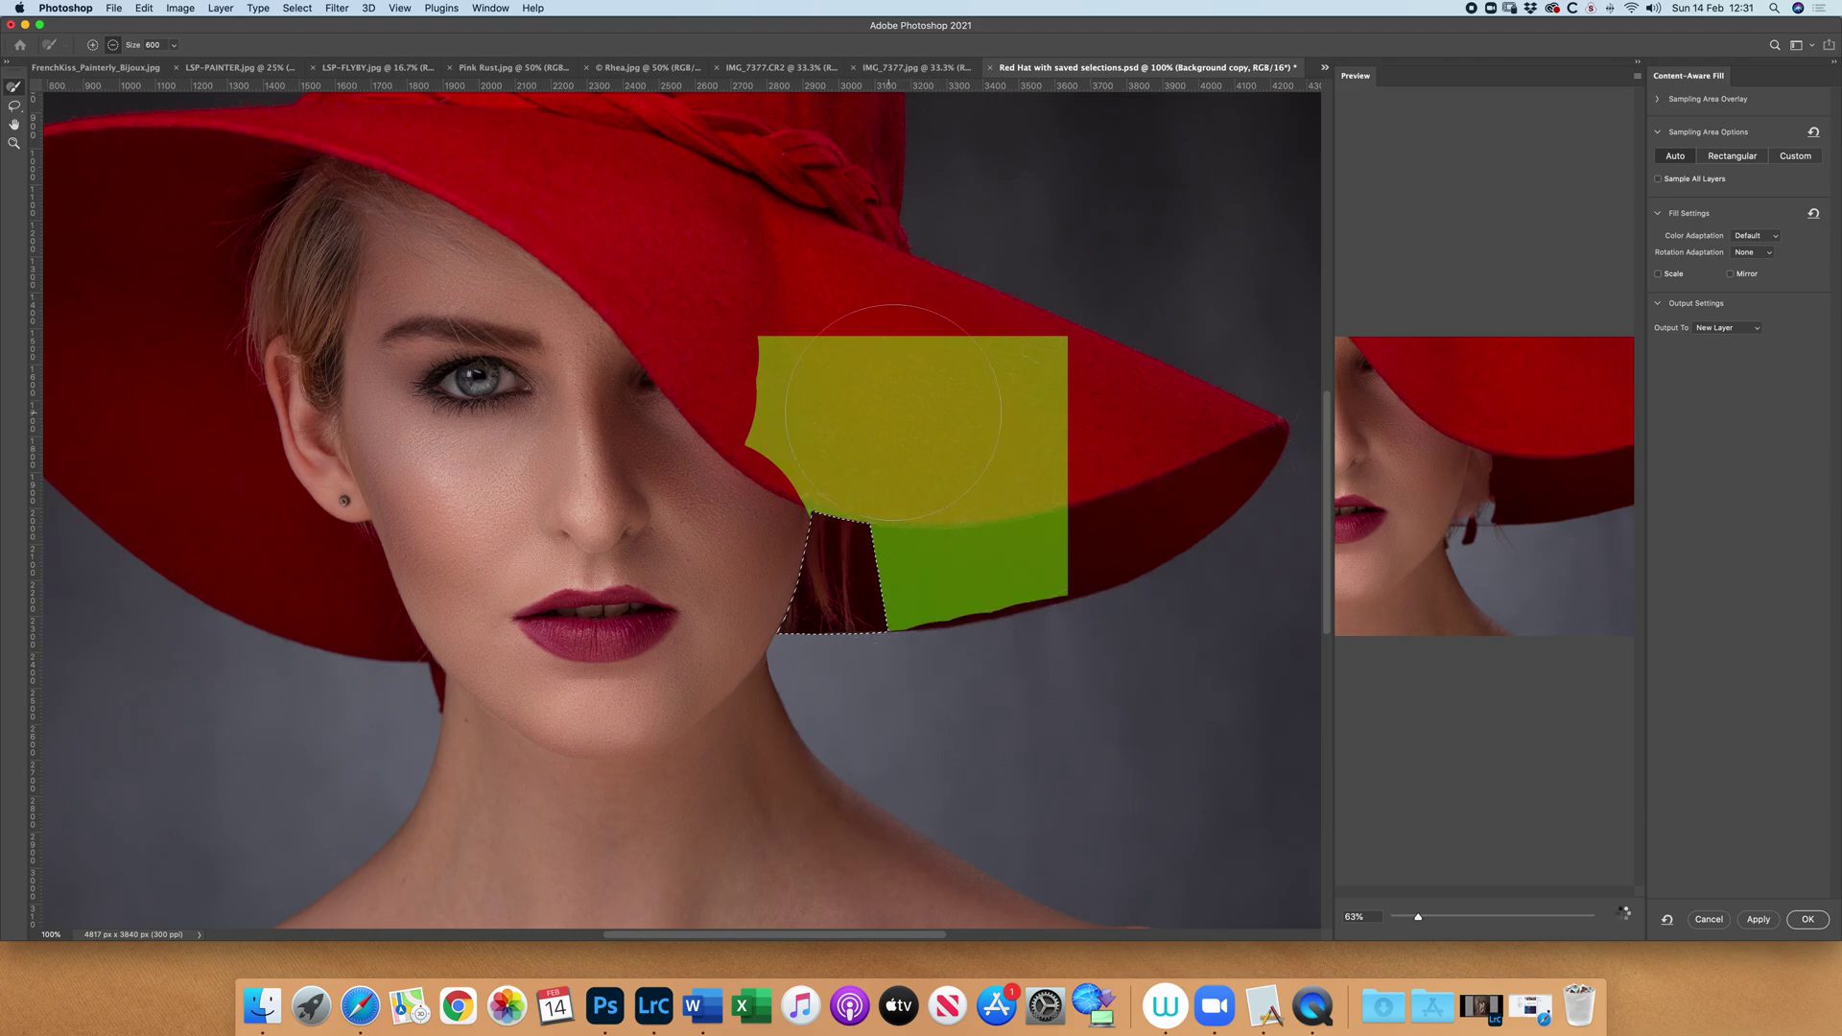
pyautogui.moveTo(939, 363)
pyautogui.mouseDown()
pyautogui.moveTo(869, 369)
pyautogui.moveTo(779, 417)
pyautogui.moveTo(876, 450)
pyautogui.moveTo(844, 458)
pyautogui.moveTo(871, 452)
pyautogui.moveTo(883, 475)
pyautogui.moveTo(1041, 461)
pyautogui.moveTo(896, 464)
pyautogui.moveTo(1061, 391)
pyautogui.moveTo(975, 378)
pyautogui.moveTo(976, 395)
pyautogui.mouseUp()
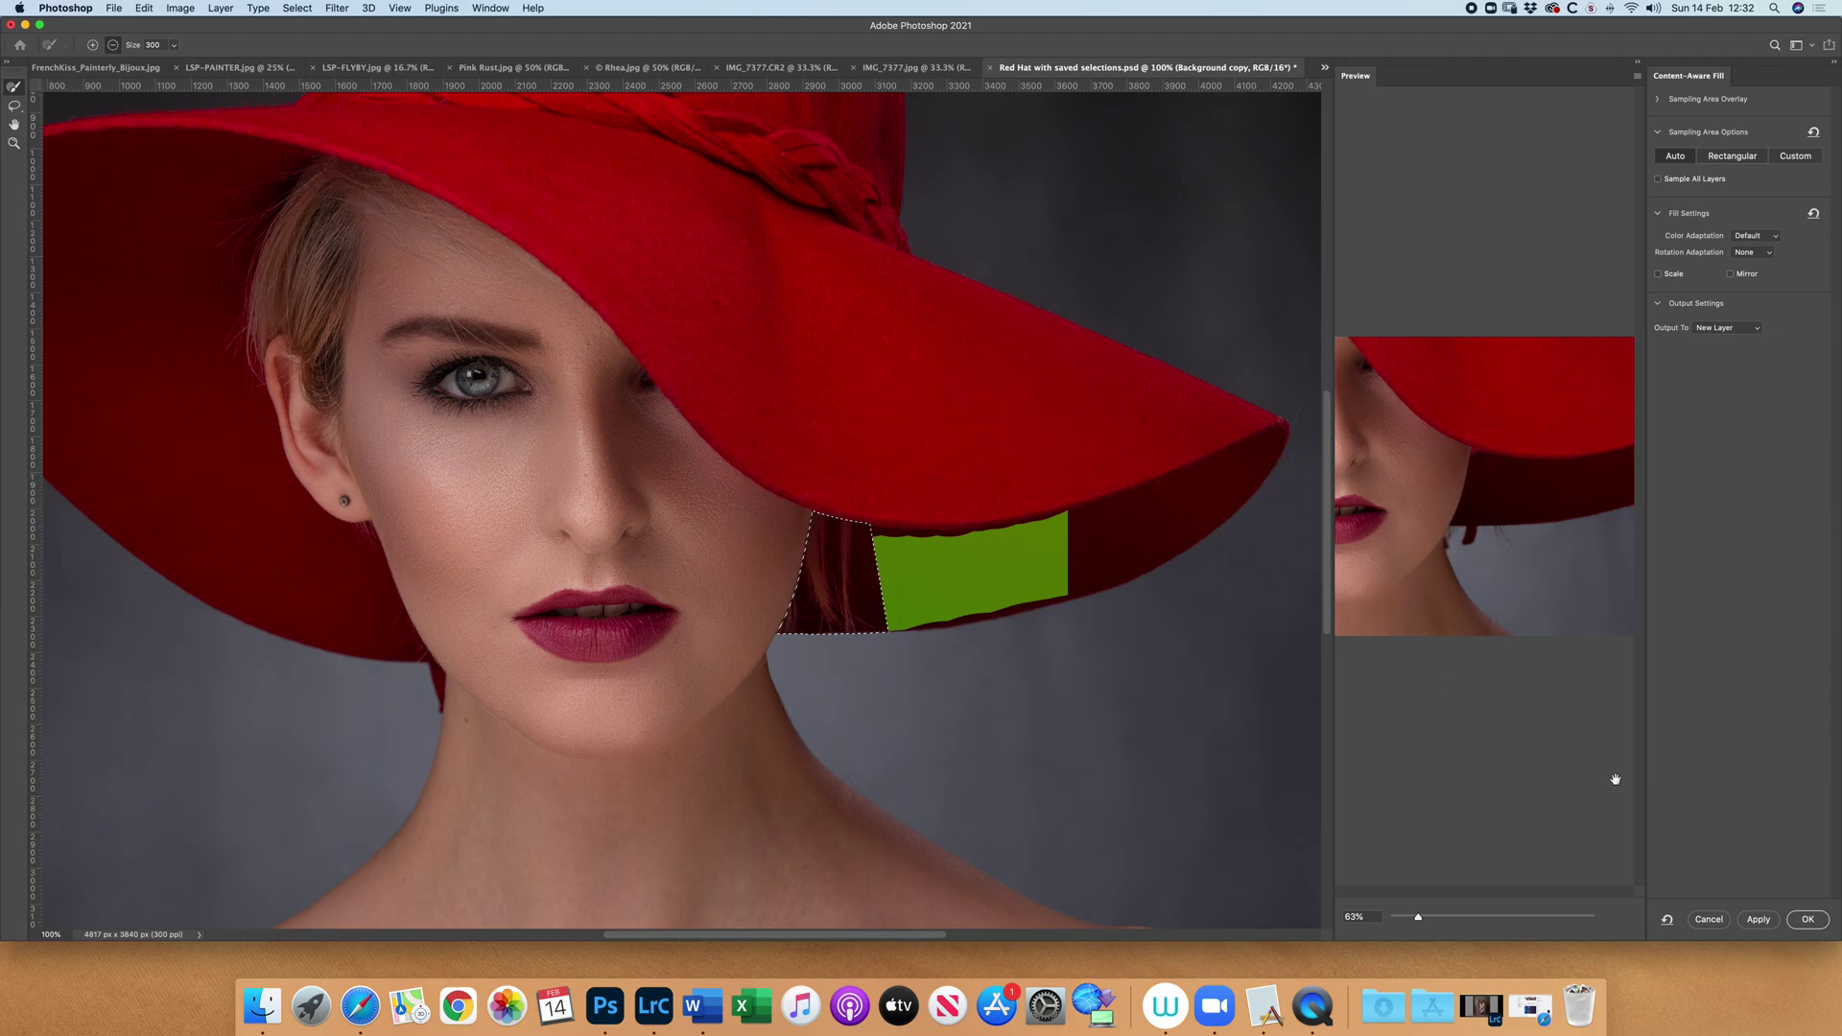
pyautogui.click(1810, 919)
pyautogui.press('super+d')
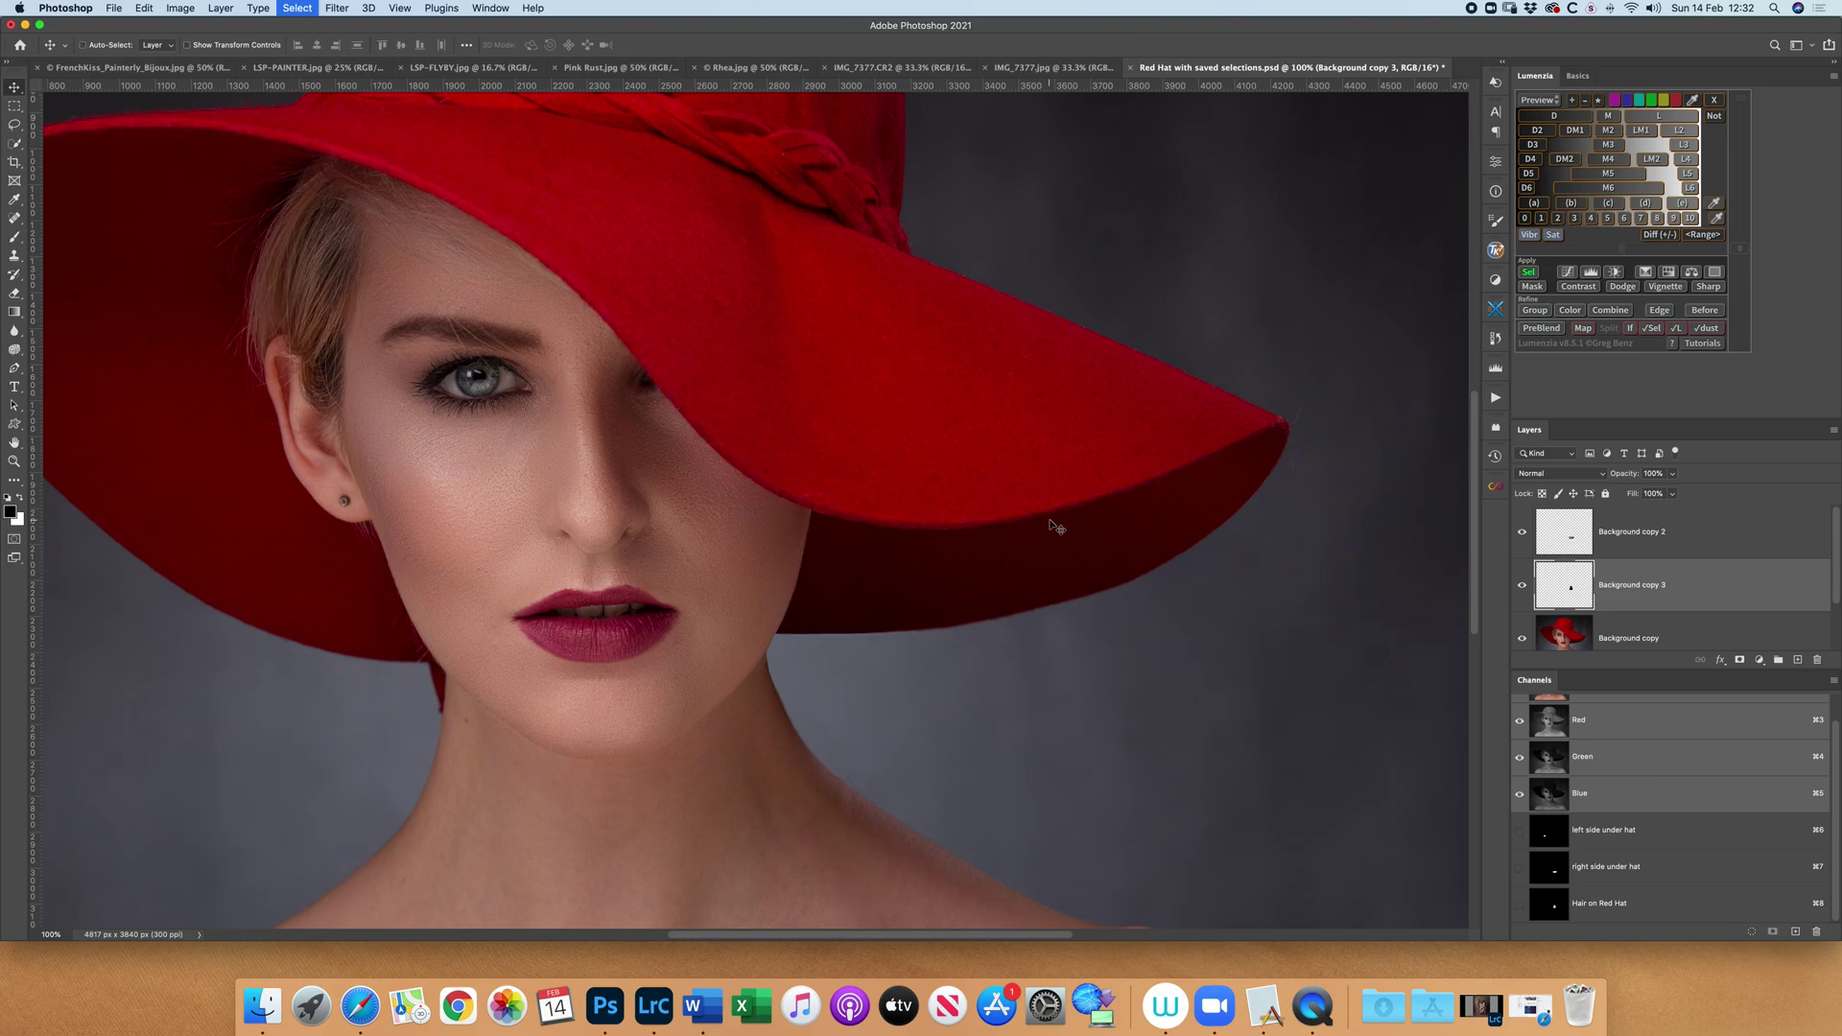
# Load the 'left side under hat' channel selection with RGB showing and target the Background copy layer
pyautogui.hscroll(-3, 969, 582)
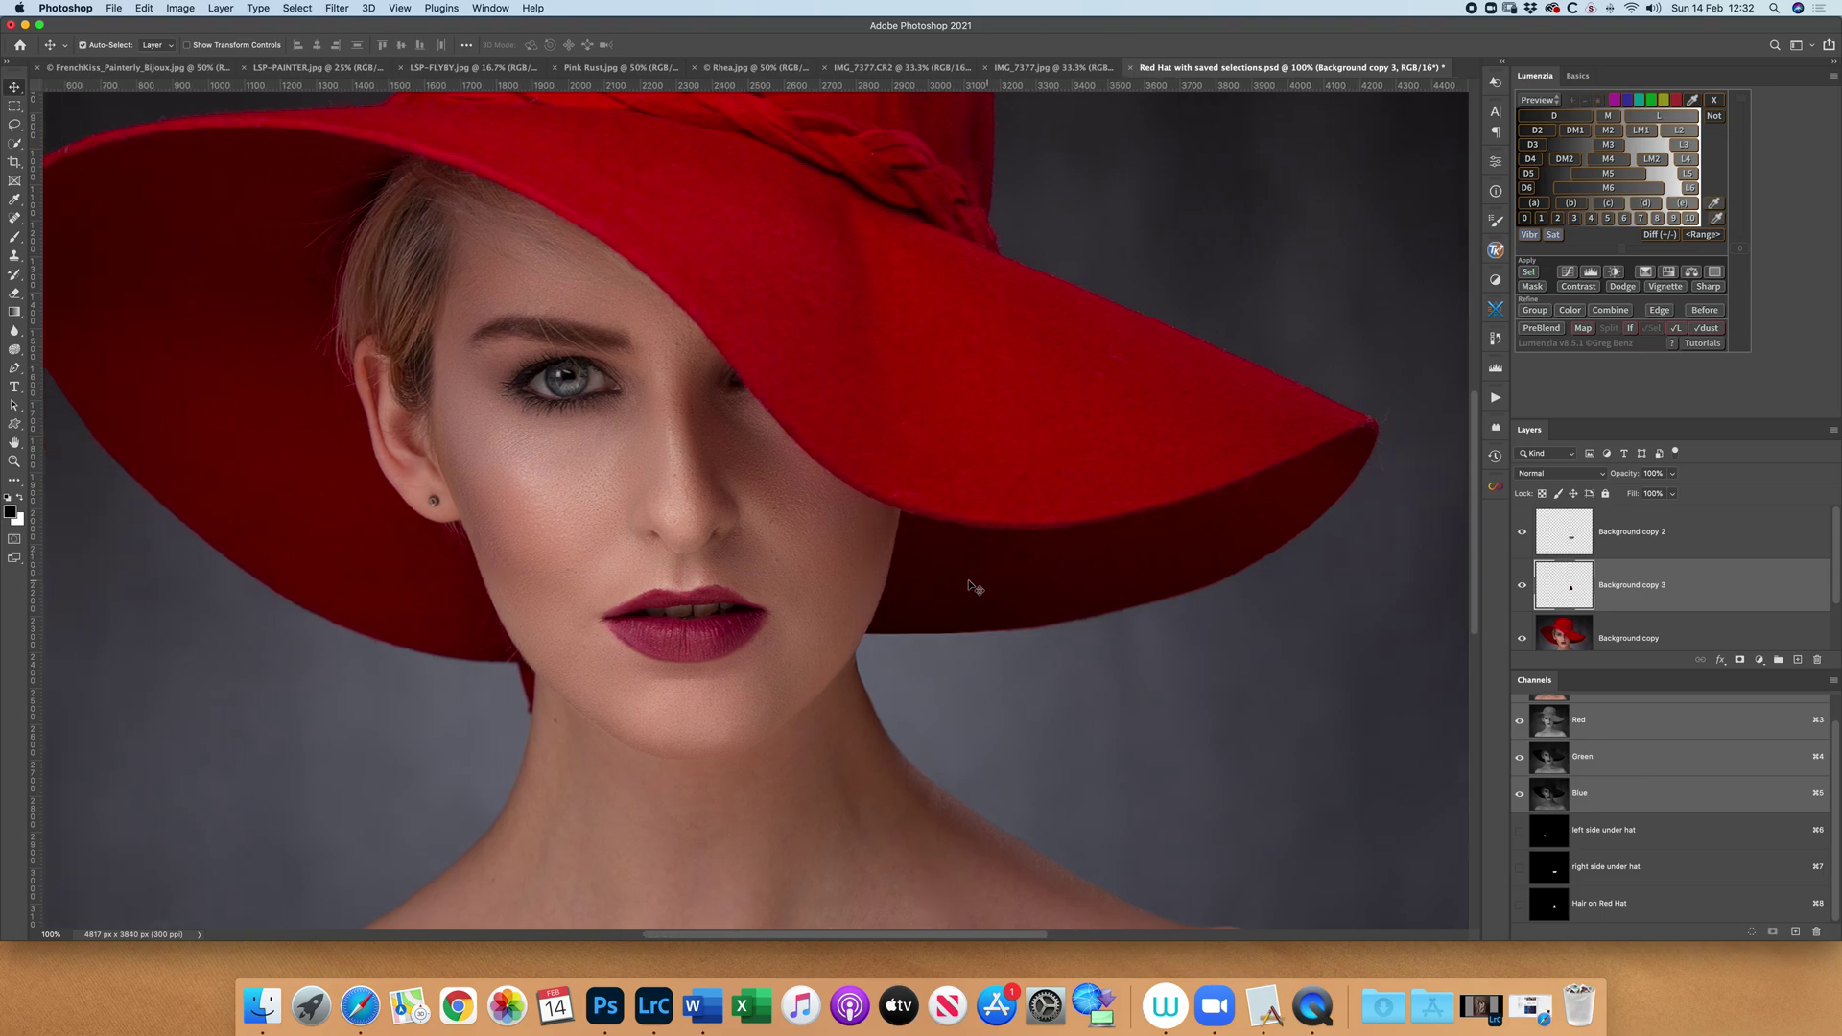
pyautogui.scroll(-3, 970, 582)
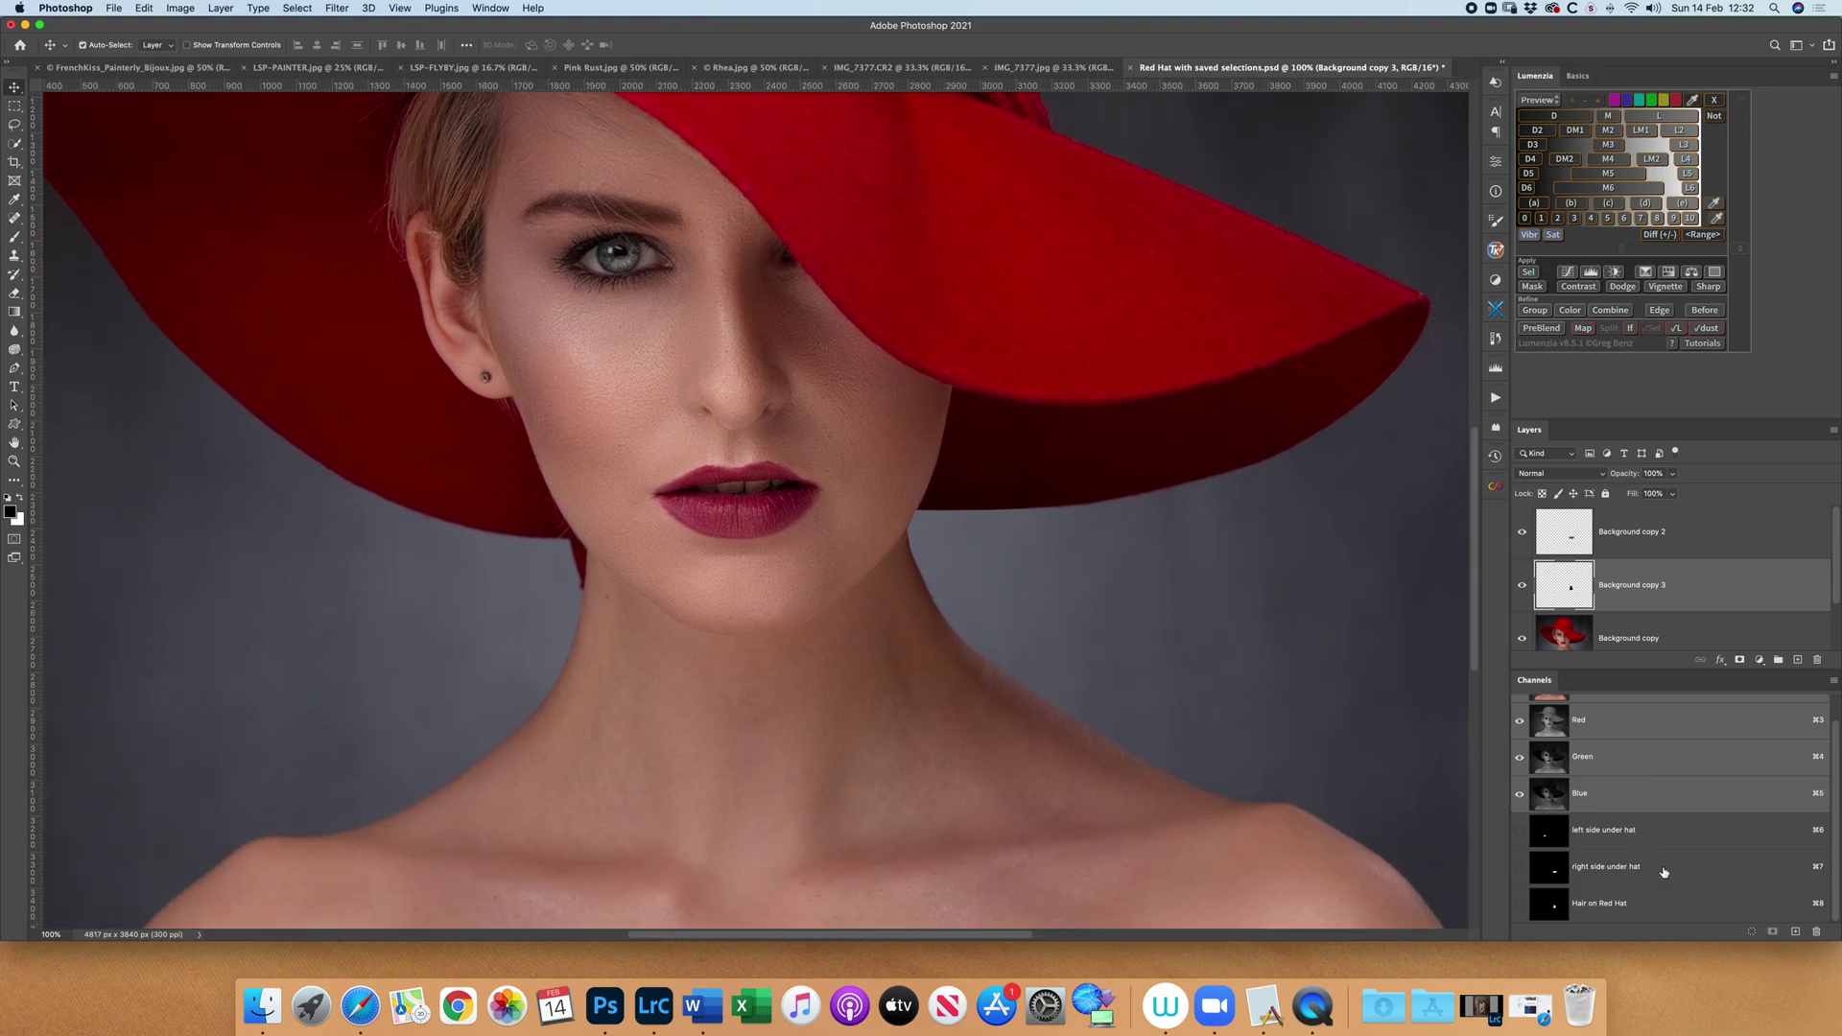
pyautogui.click(1553, 840)
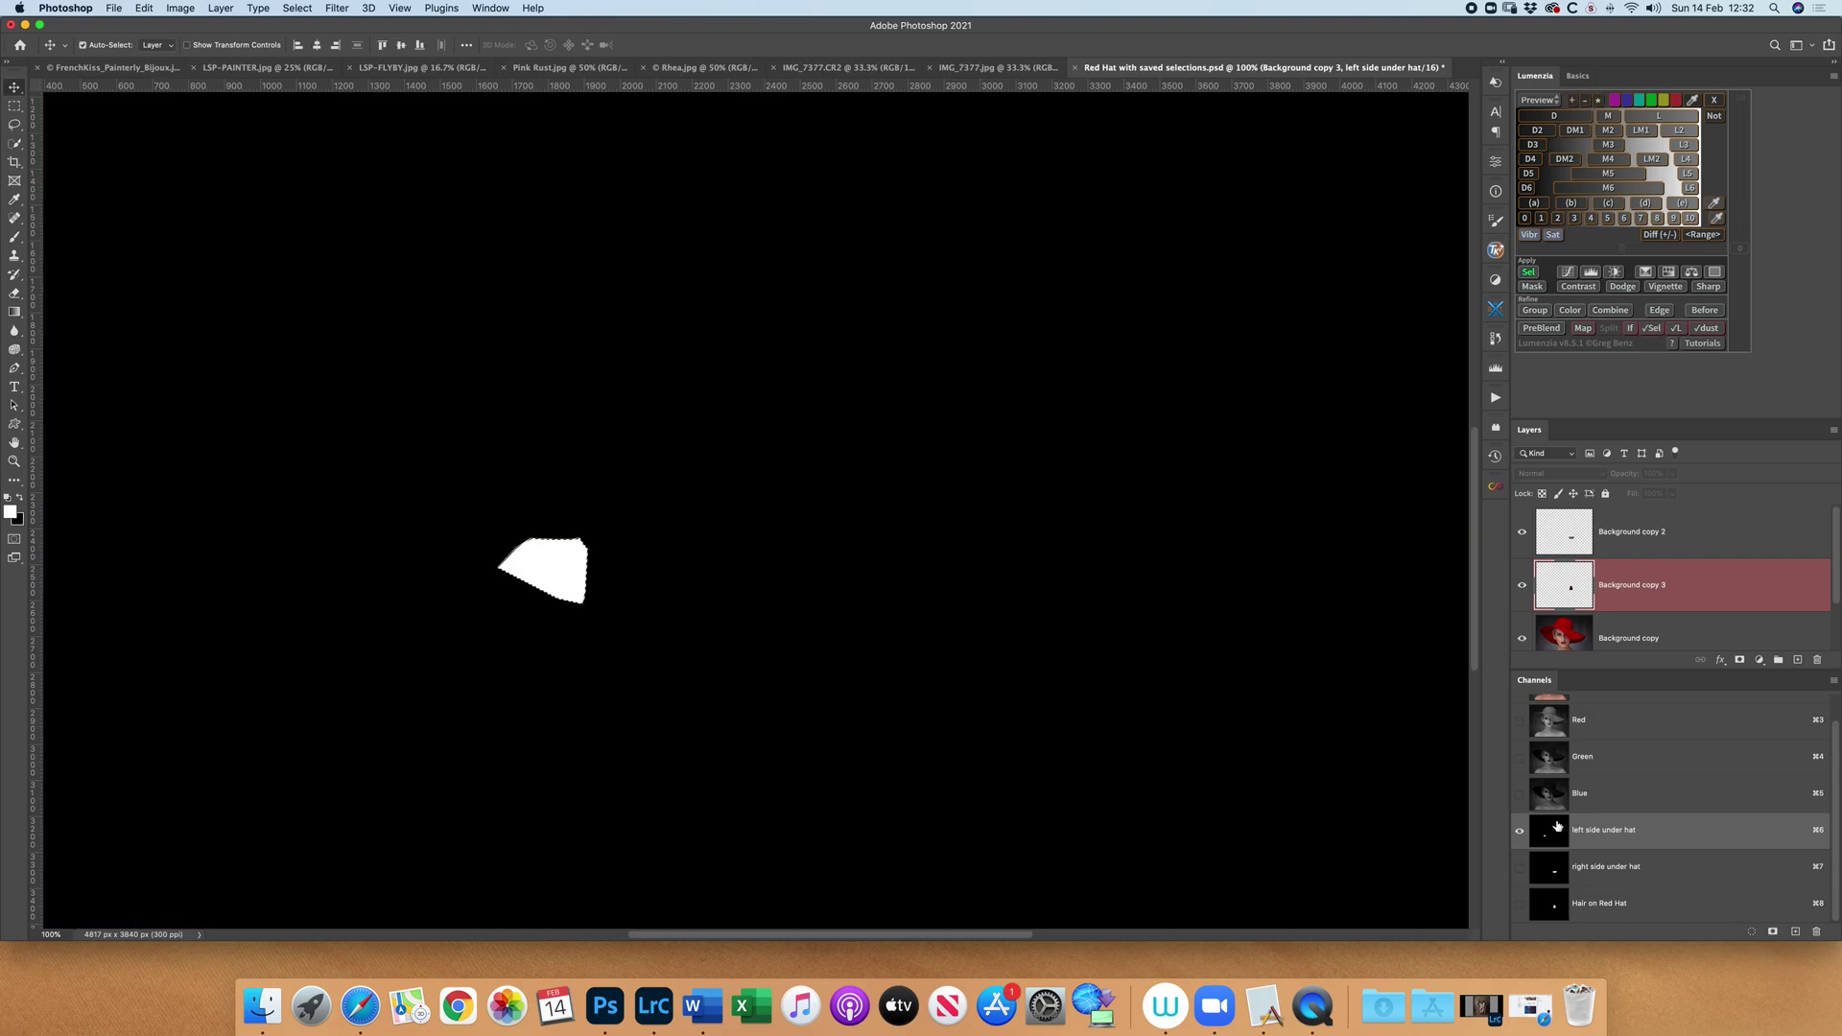
pyautogui.scroll(1, 1558, 825)
pyautogui.click(1519, 711)
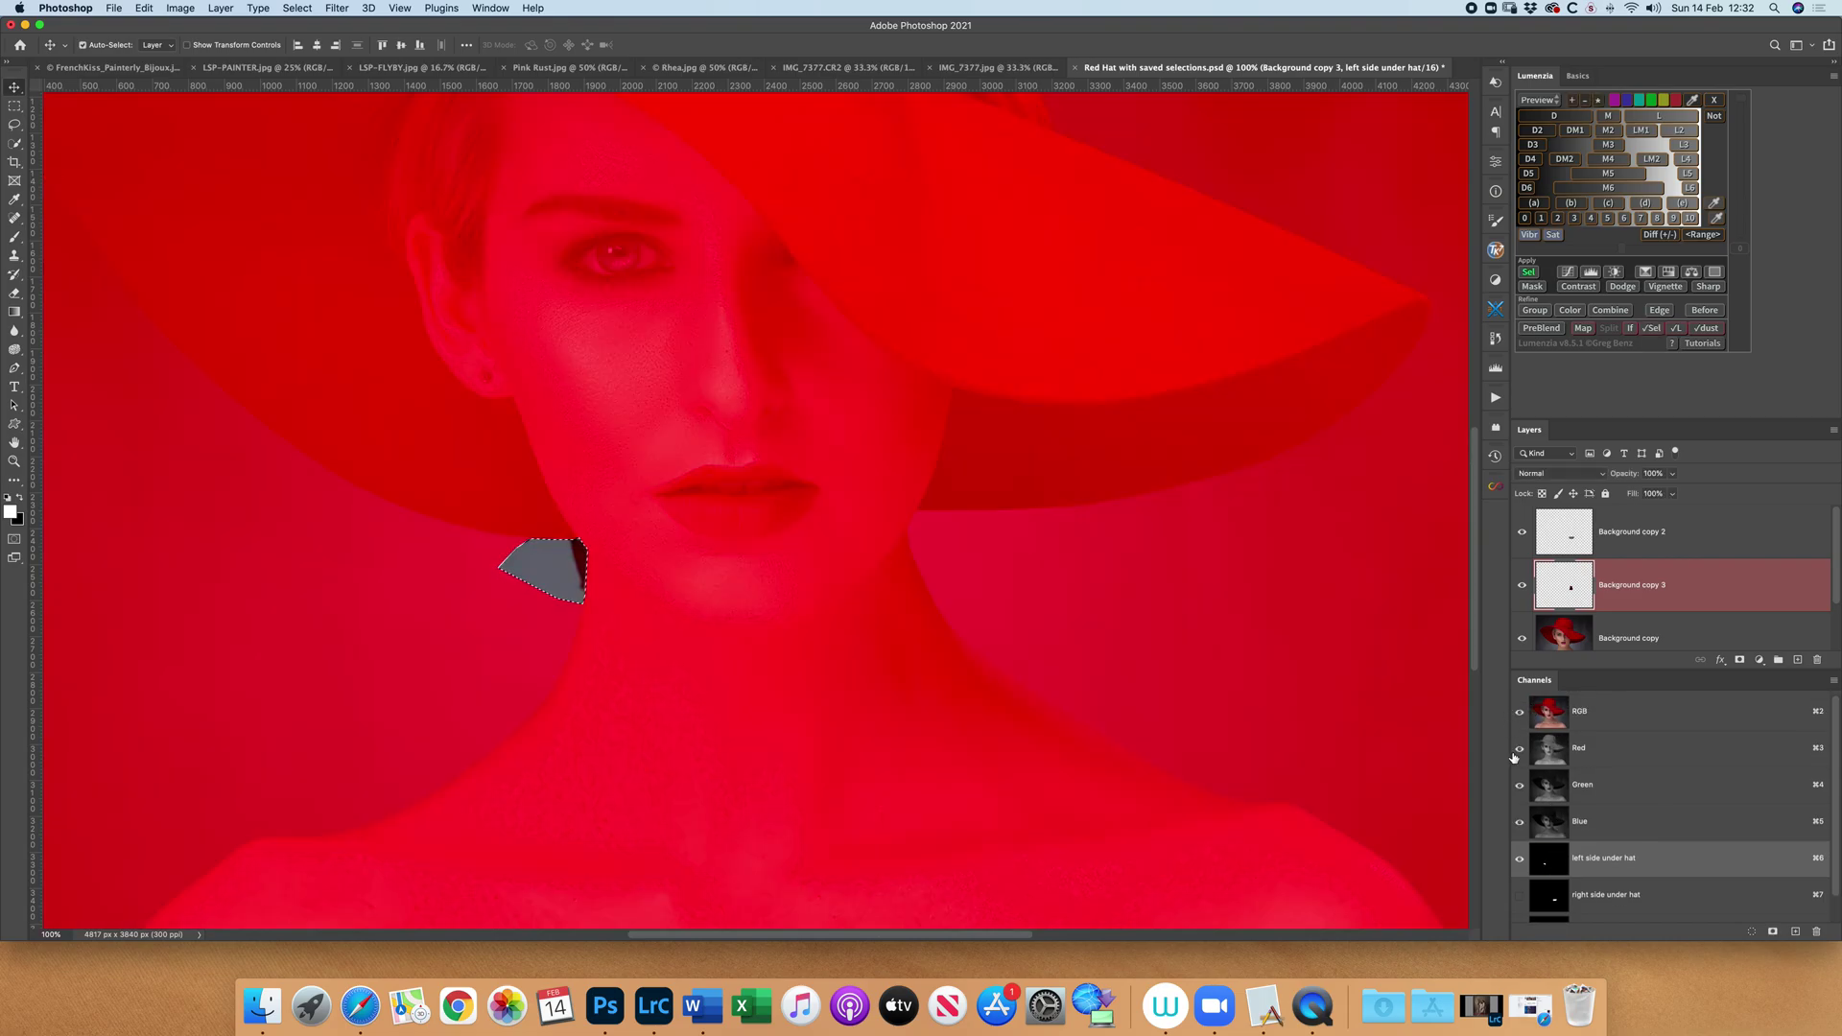
pyautogui.click(1519, 860)
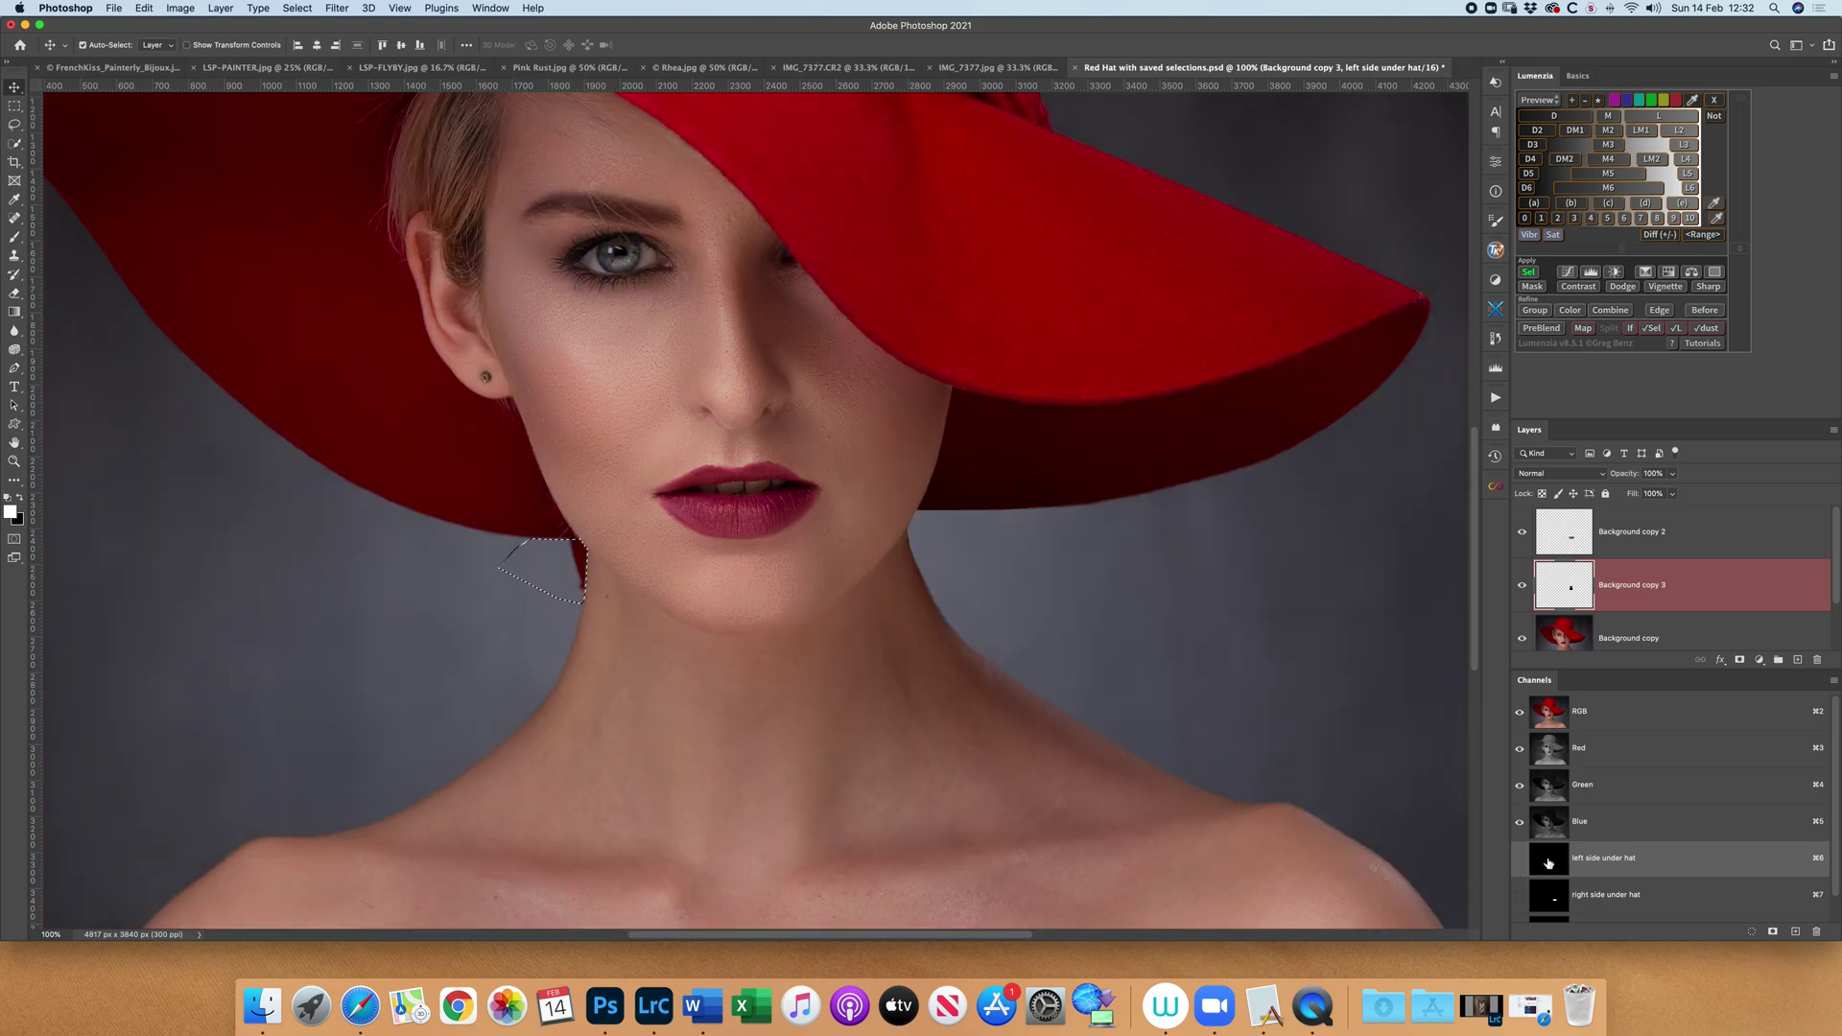
pyautogui.click(1570, 637)
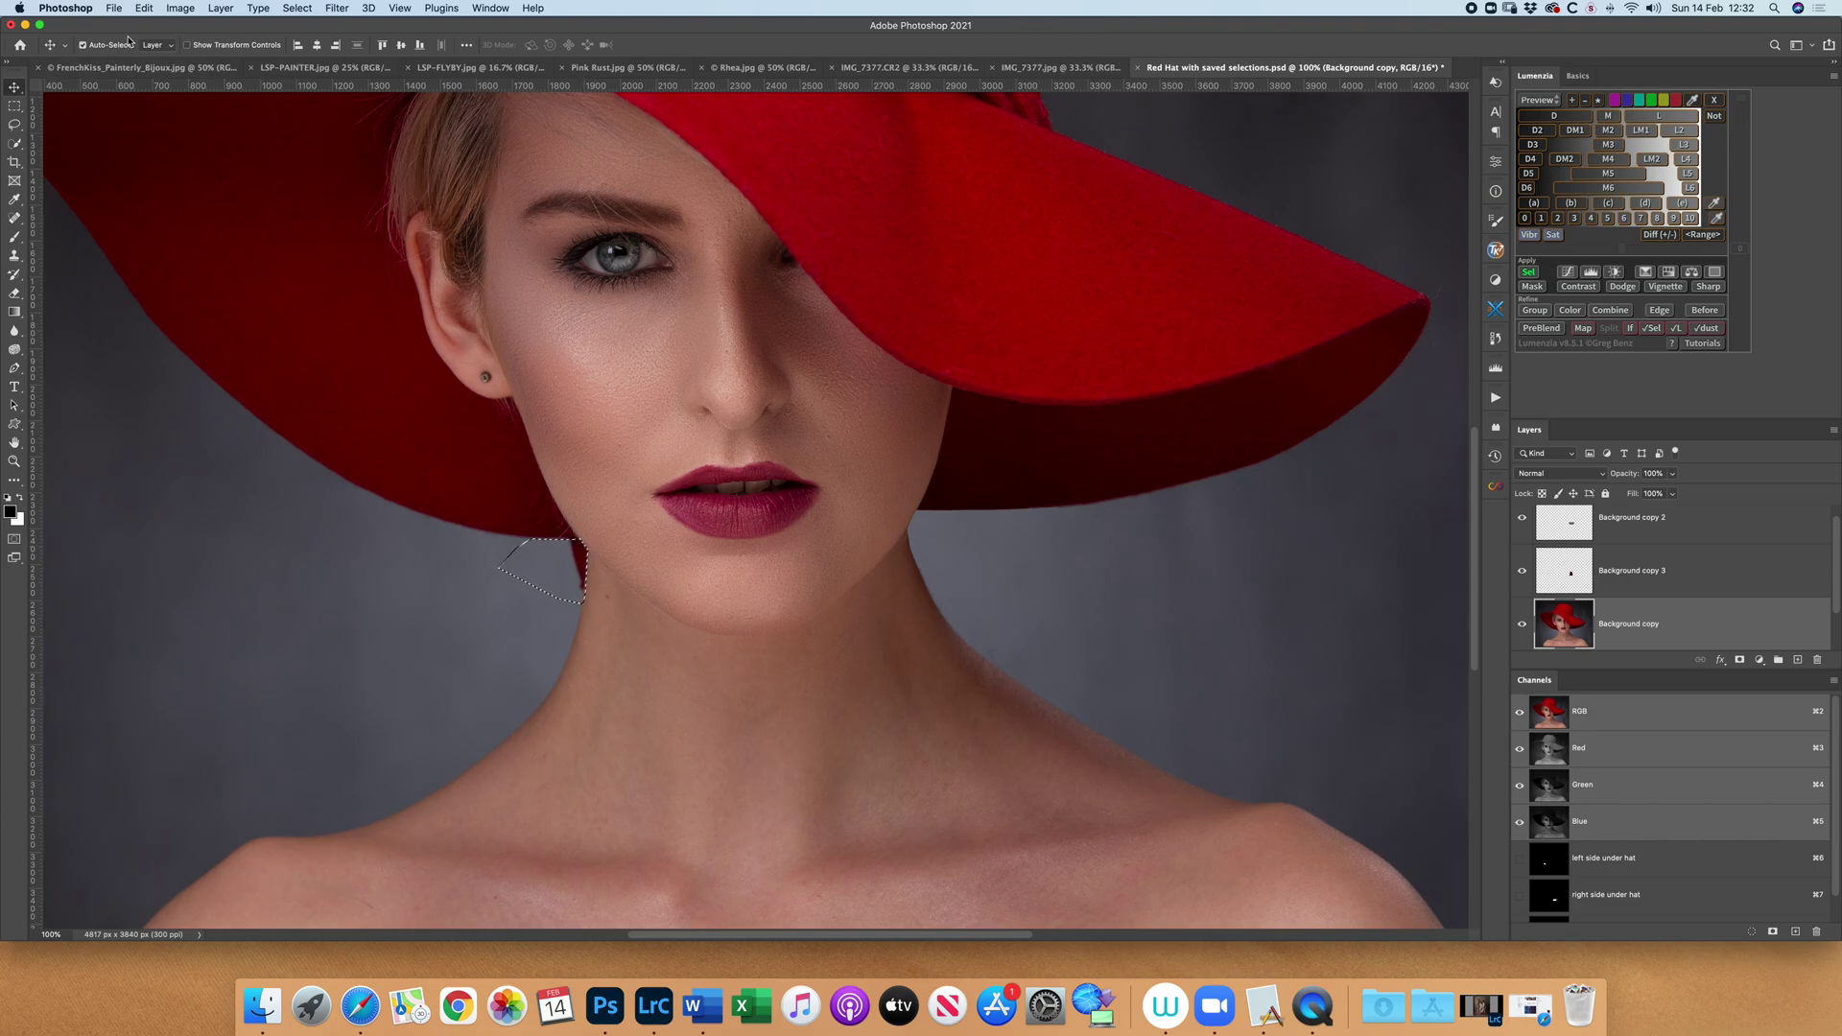
pyautogui.click(144, 7)
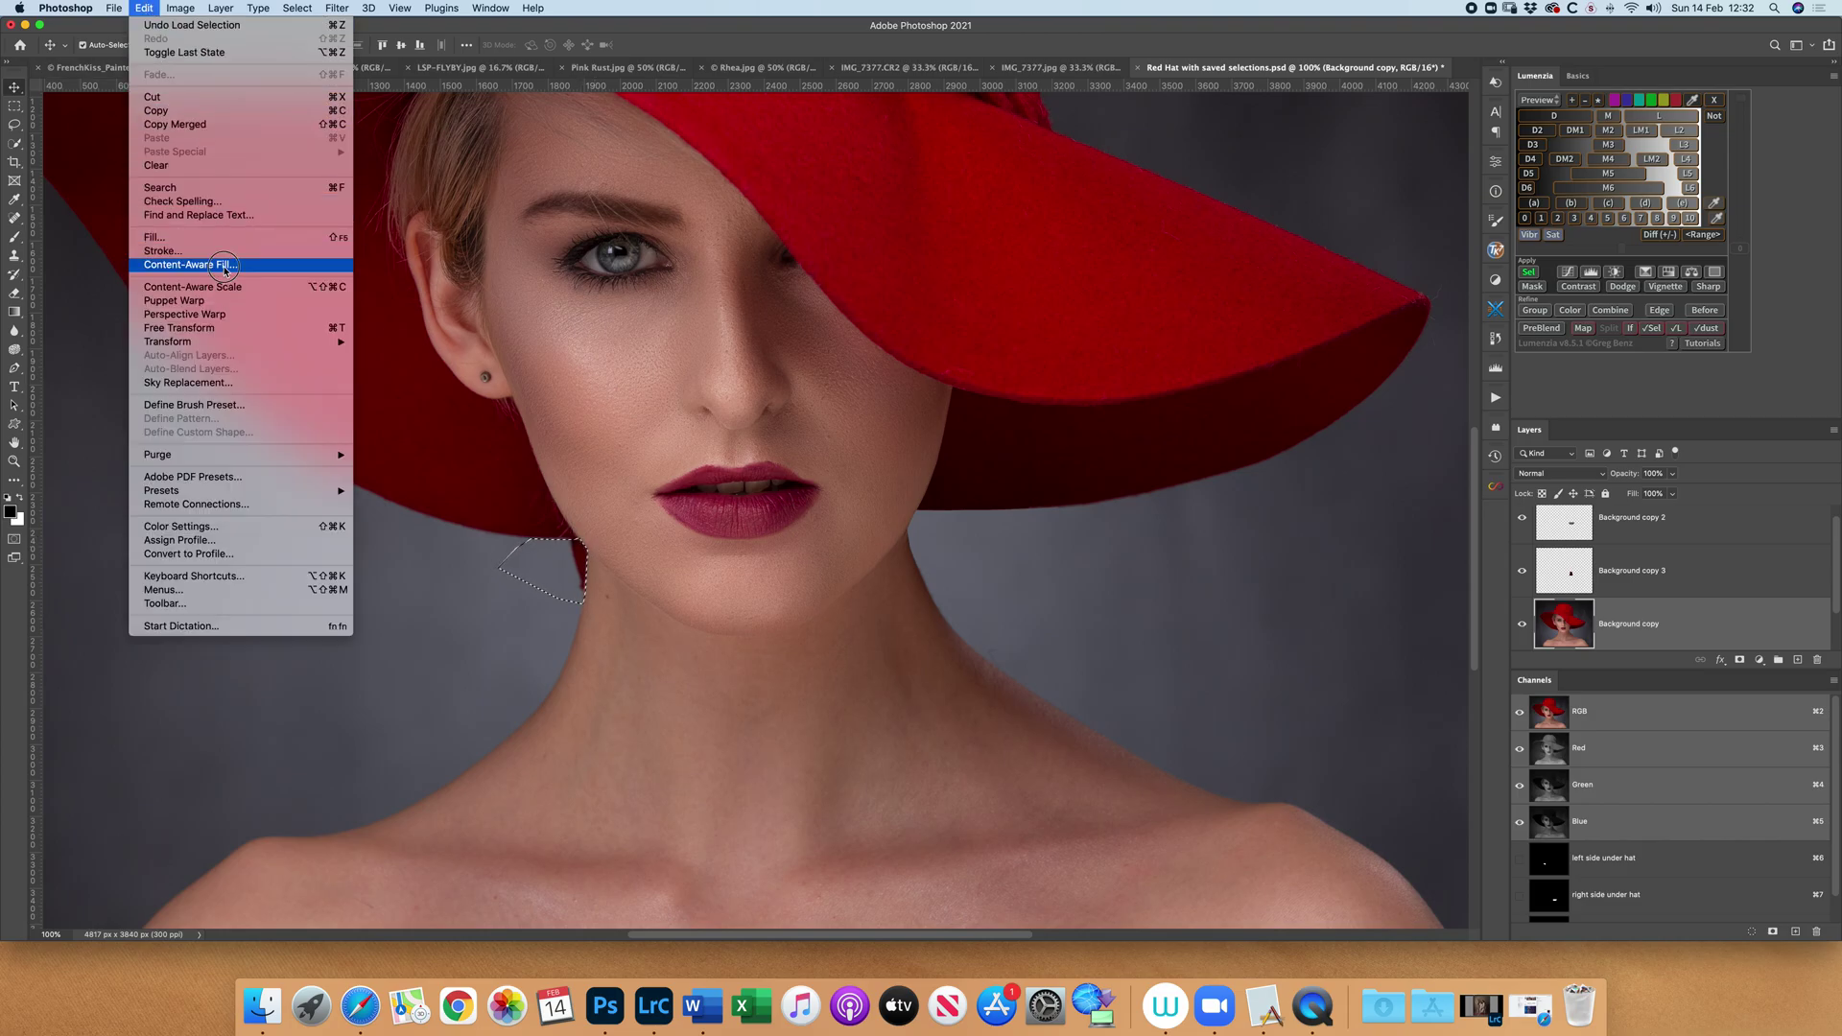
# Content-aware fill the jaw-side gap, excluding lips and skin from sampling, output to a new layer
pyautogui.click(192, 287)
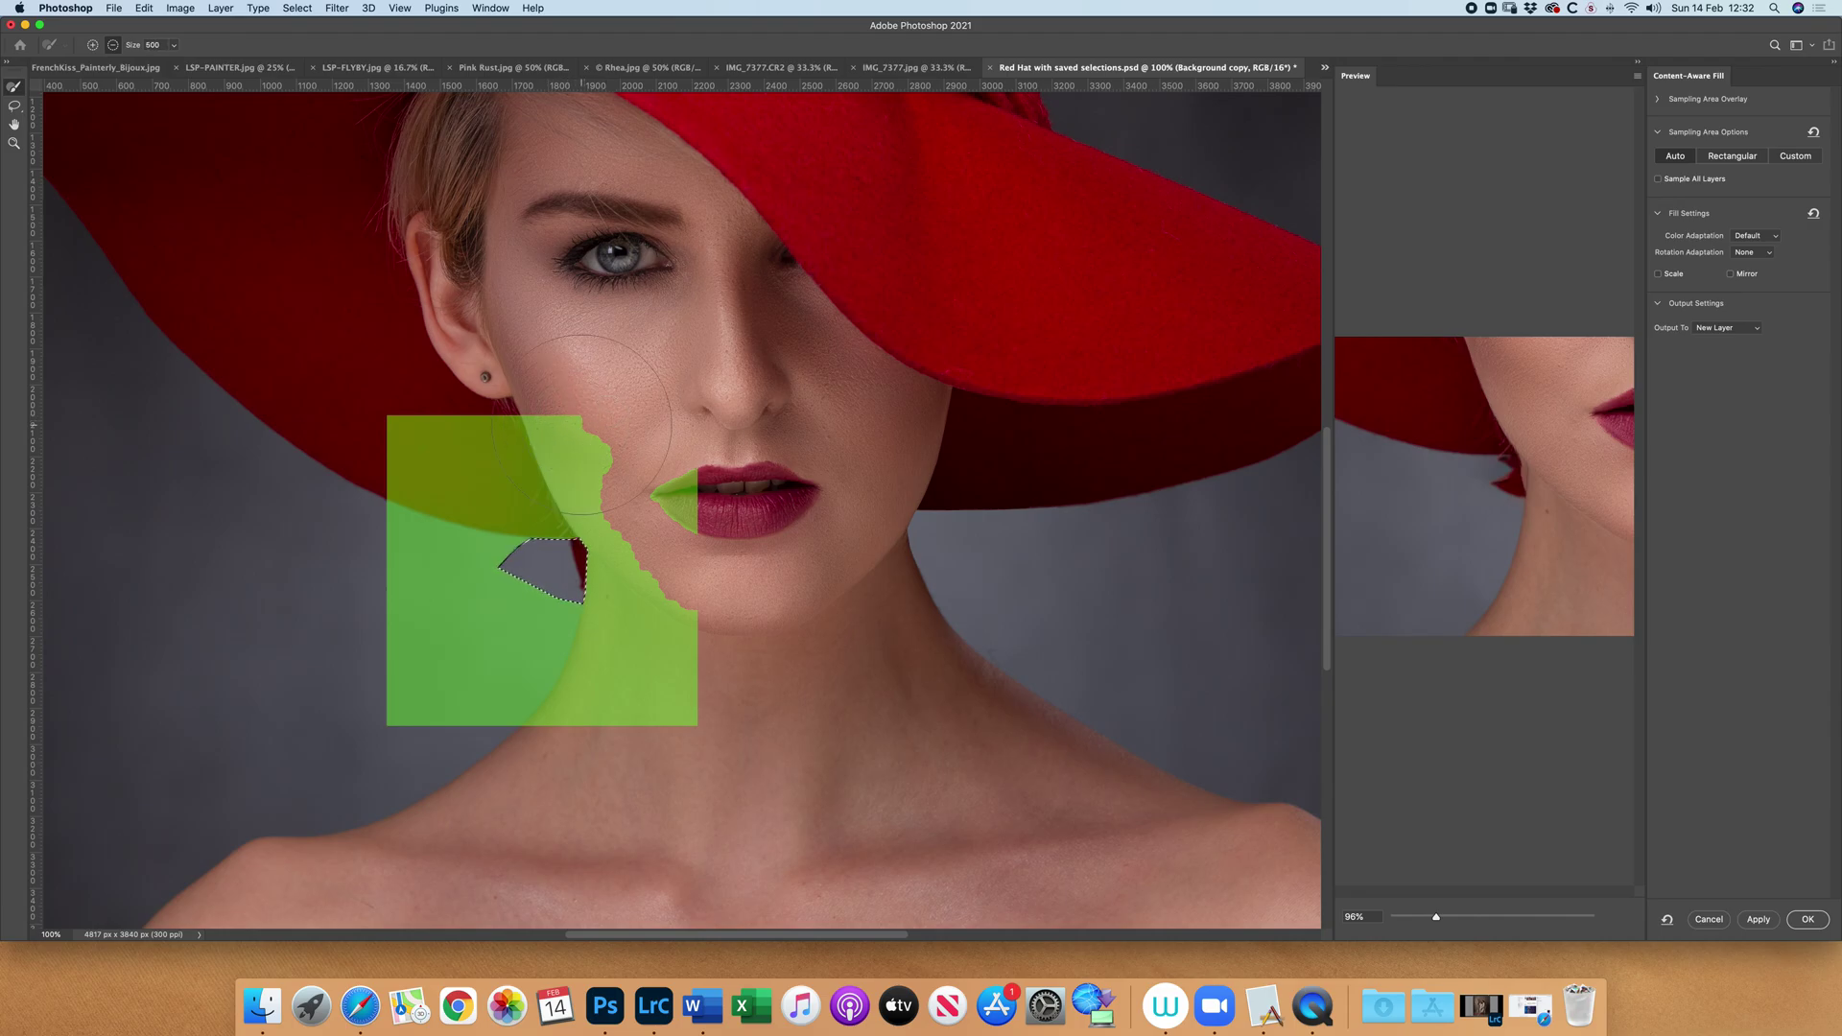
pyautogui.moveTo(581, 424); pyautogui.dragTo(701, 453)
pyautogui.moveTo(706, 542)
pyautogui.mouseDown()
pyautogui.moveTo(643, 498)
pyautogui.moveTo(696, 683)
pyautogui.moveTo(734, 699)
pyautogui.mouseUp()
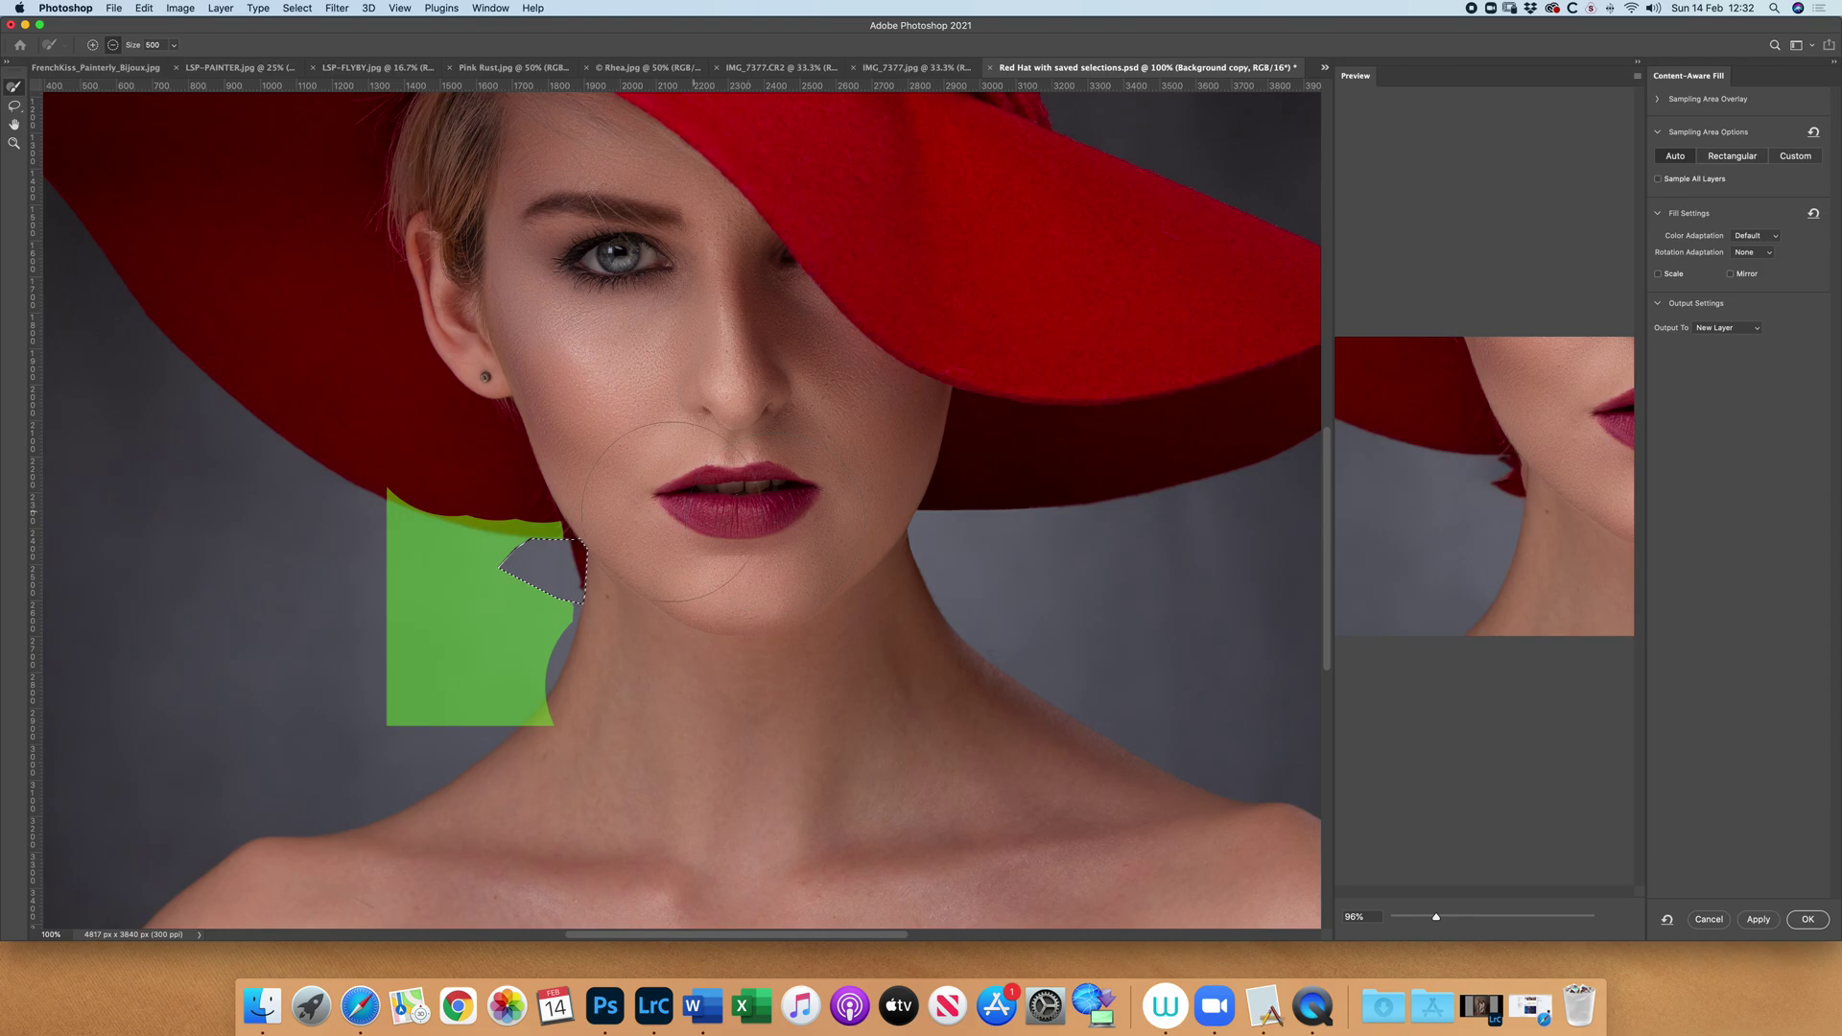
pyautogui.moveTo(522, 460); pyautogui.dragTo(384, 432)
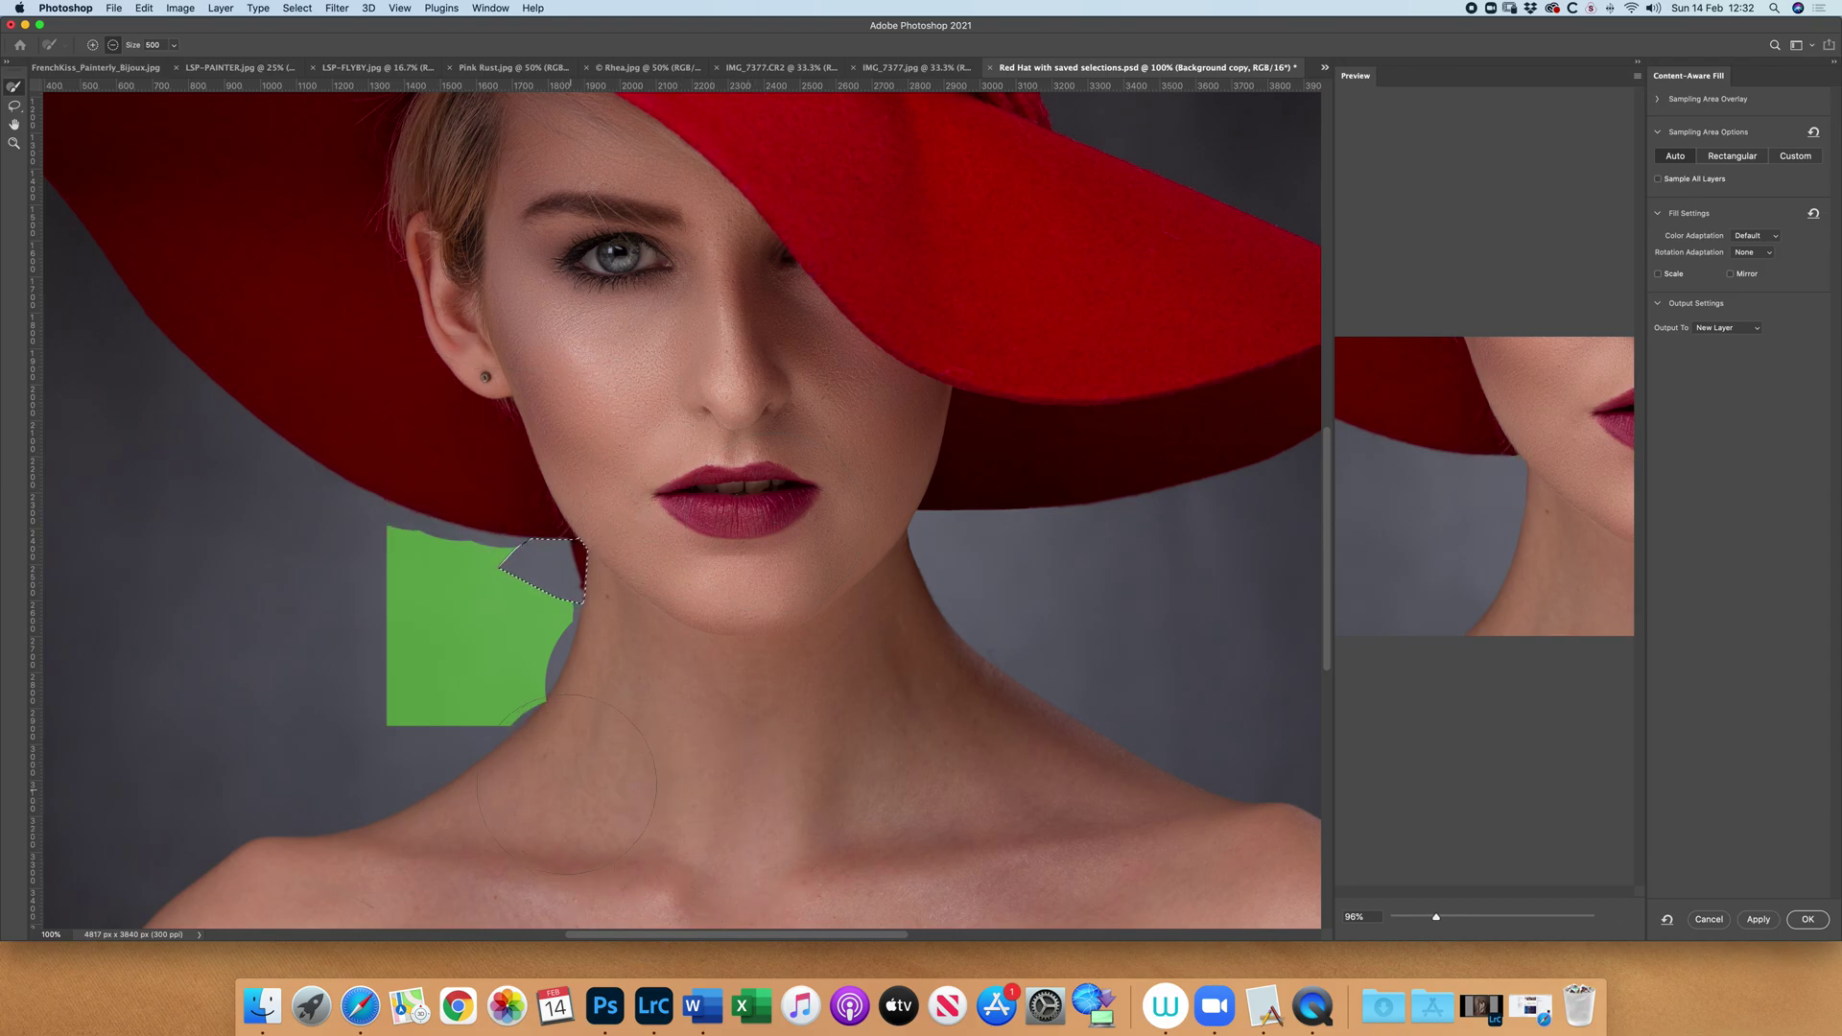
pyautogui.moveTo(564, 777)
pyautogui.mouseDown()
pyautogui.moveTo(408, 769)
pyautogui.moveTo(344, 719)
pyautogui.moveTo(308, 617)
pyautogui.mouseUp()
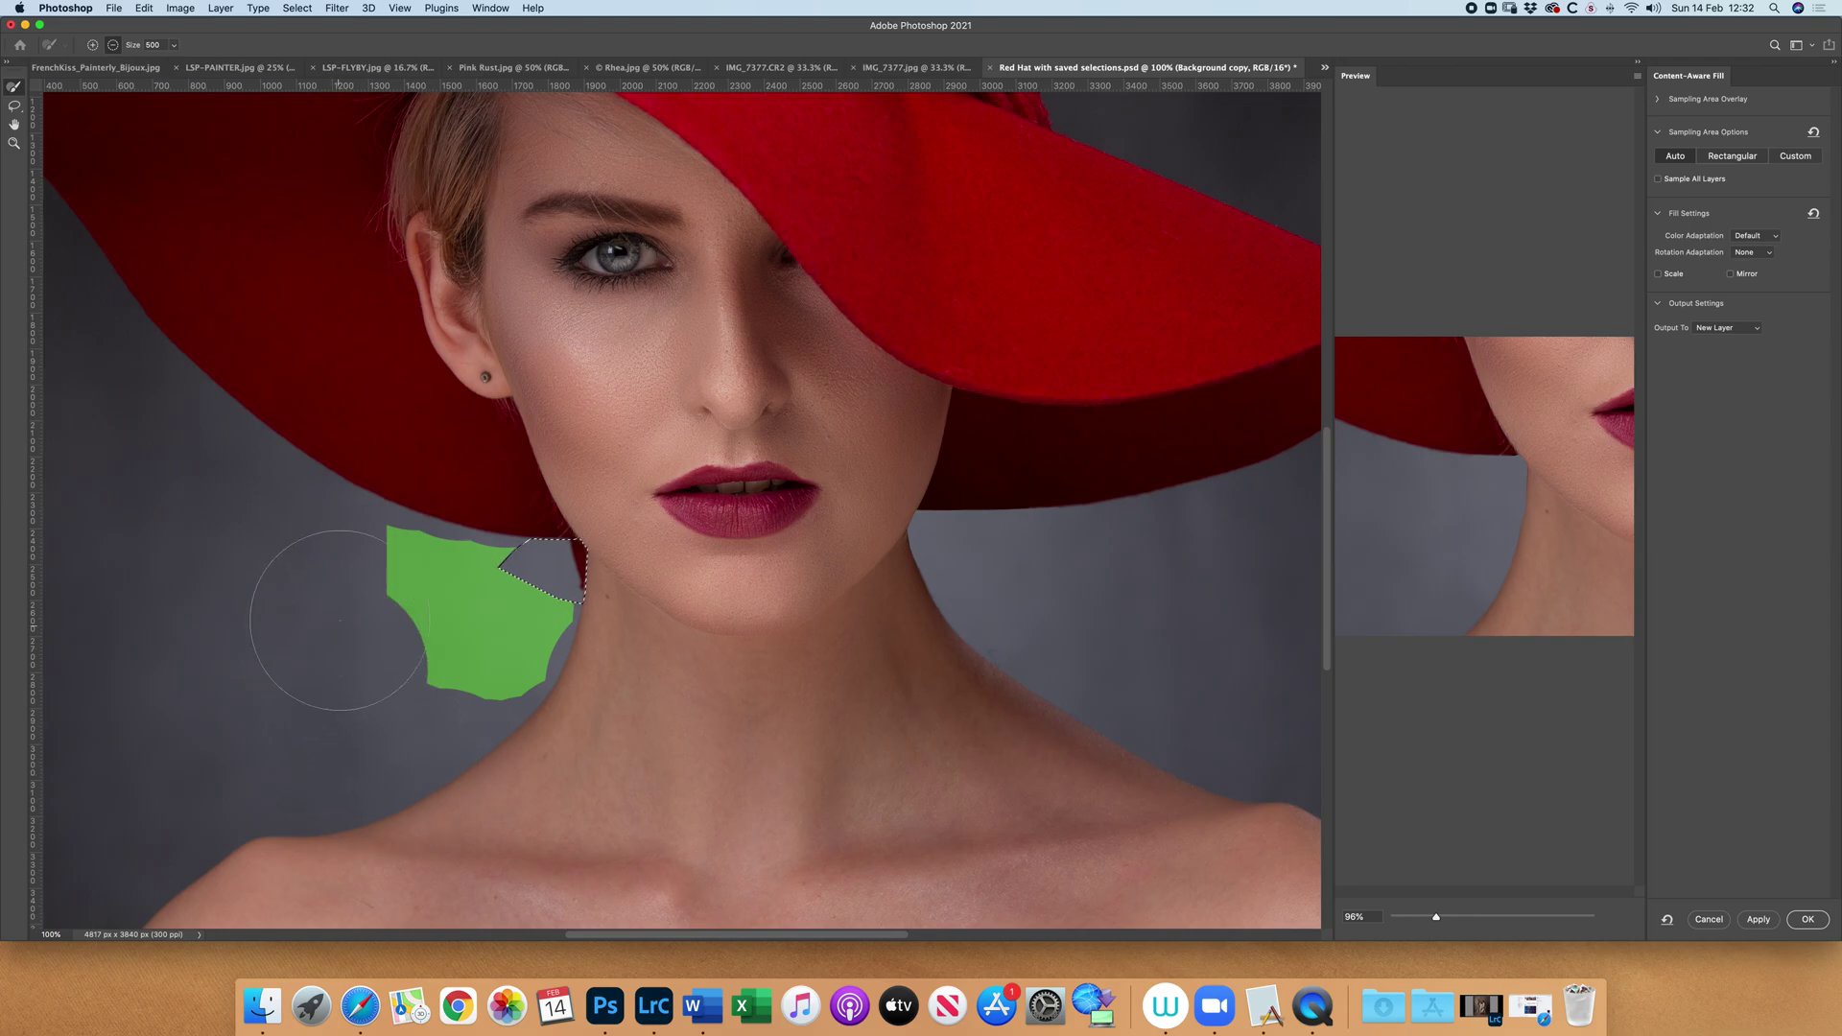
pyautogui.click(344, 490)
pyautogui.click(1807, 919)
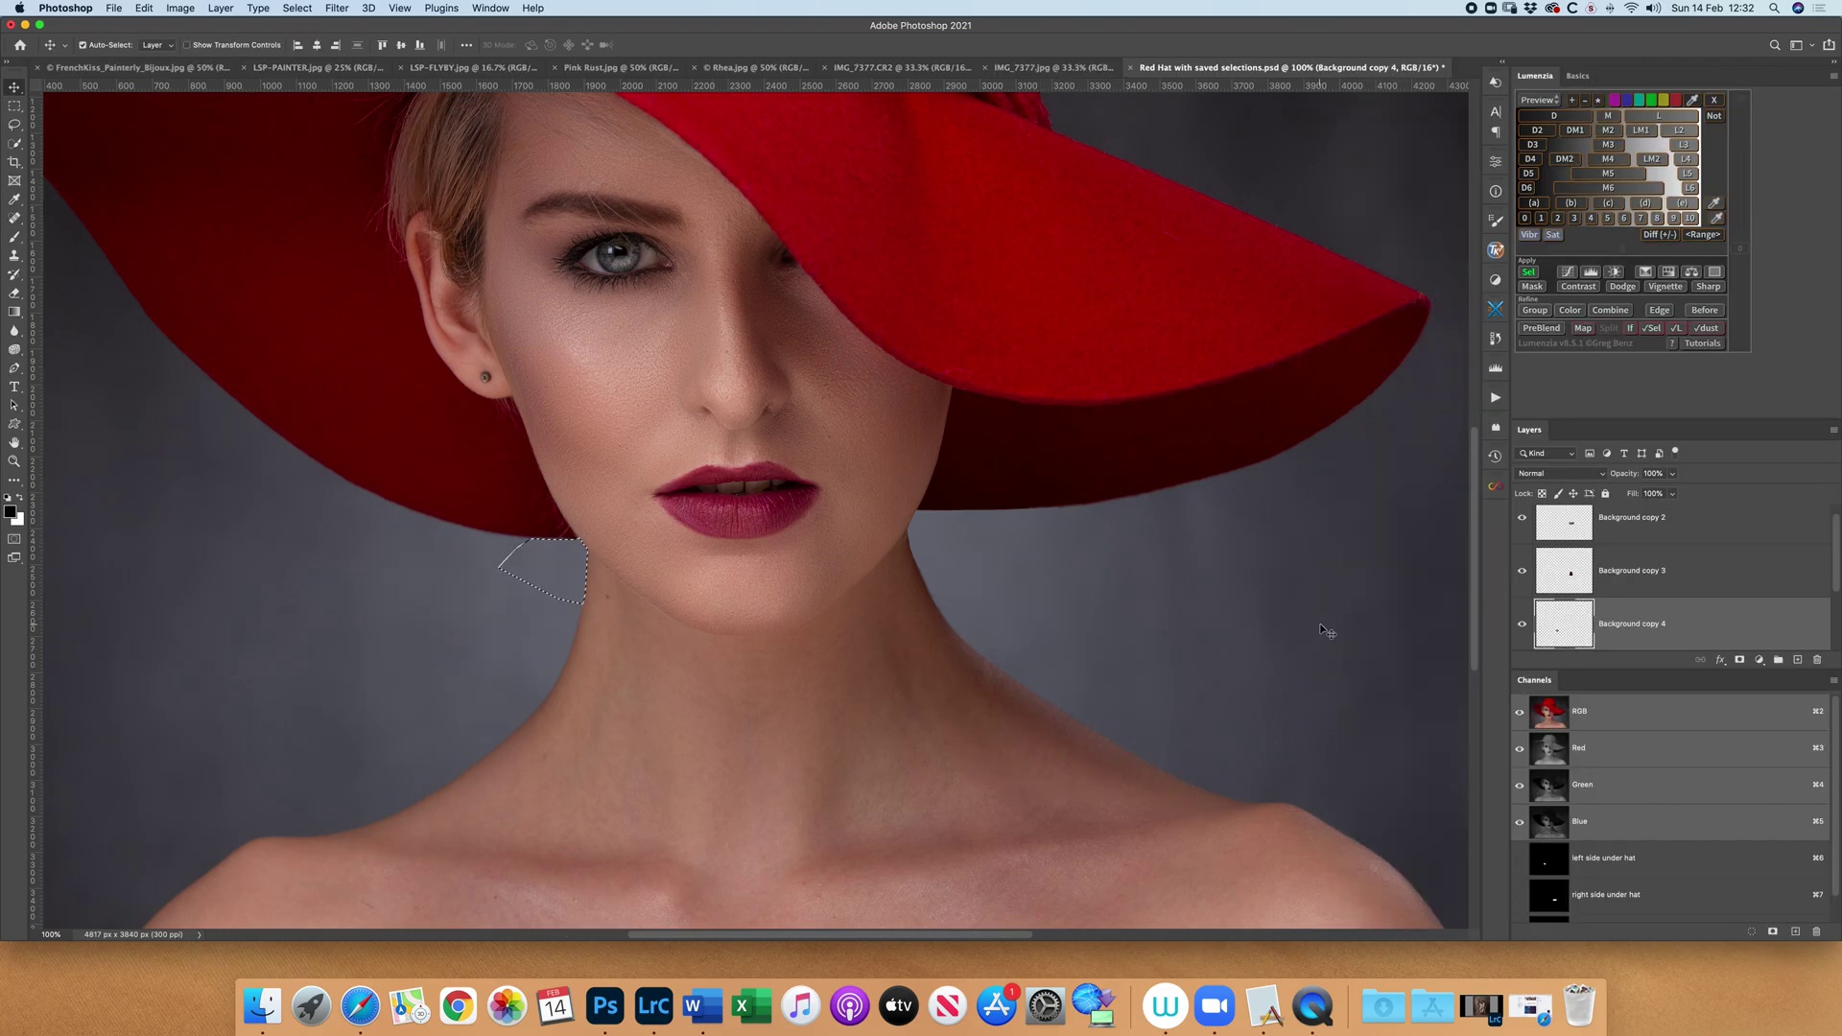
# Deselect, fit the whole image in view, and flatten all layers into the Background
pyautogui.press('super+d')
pyautogui.press('super+minus')
pyautogui.press('super+minus')
pyautogui.press('super+minus')
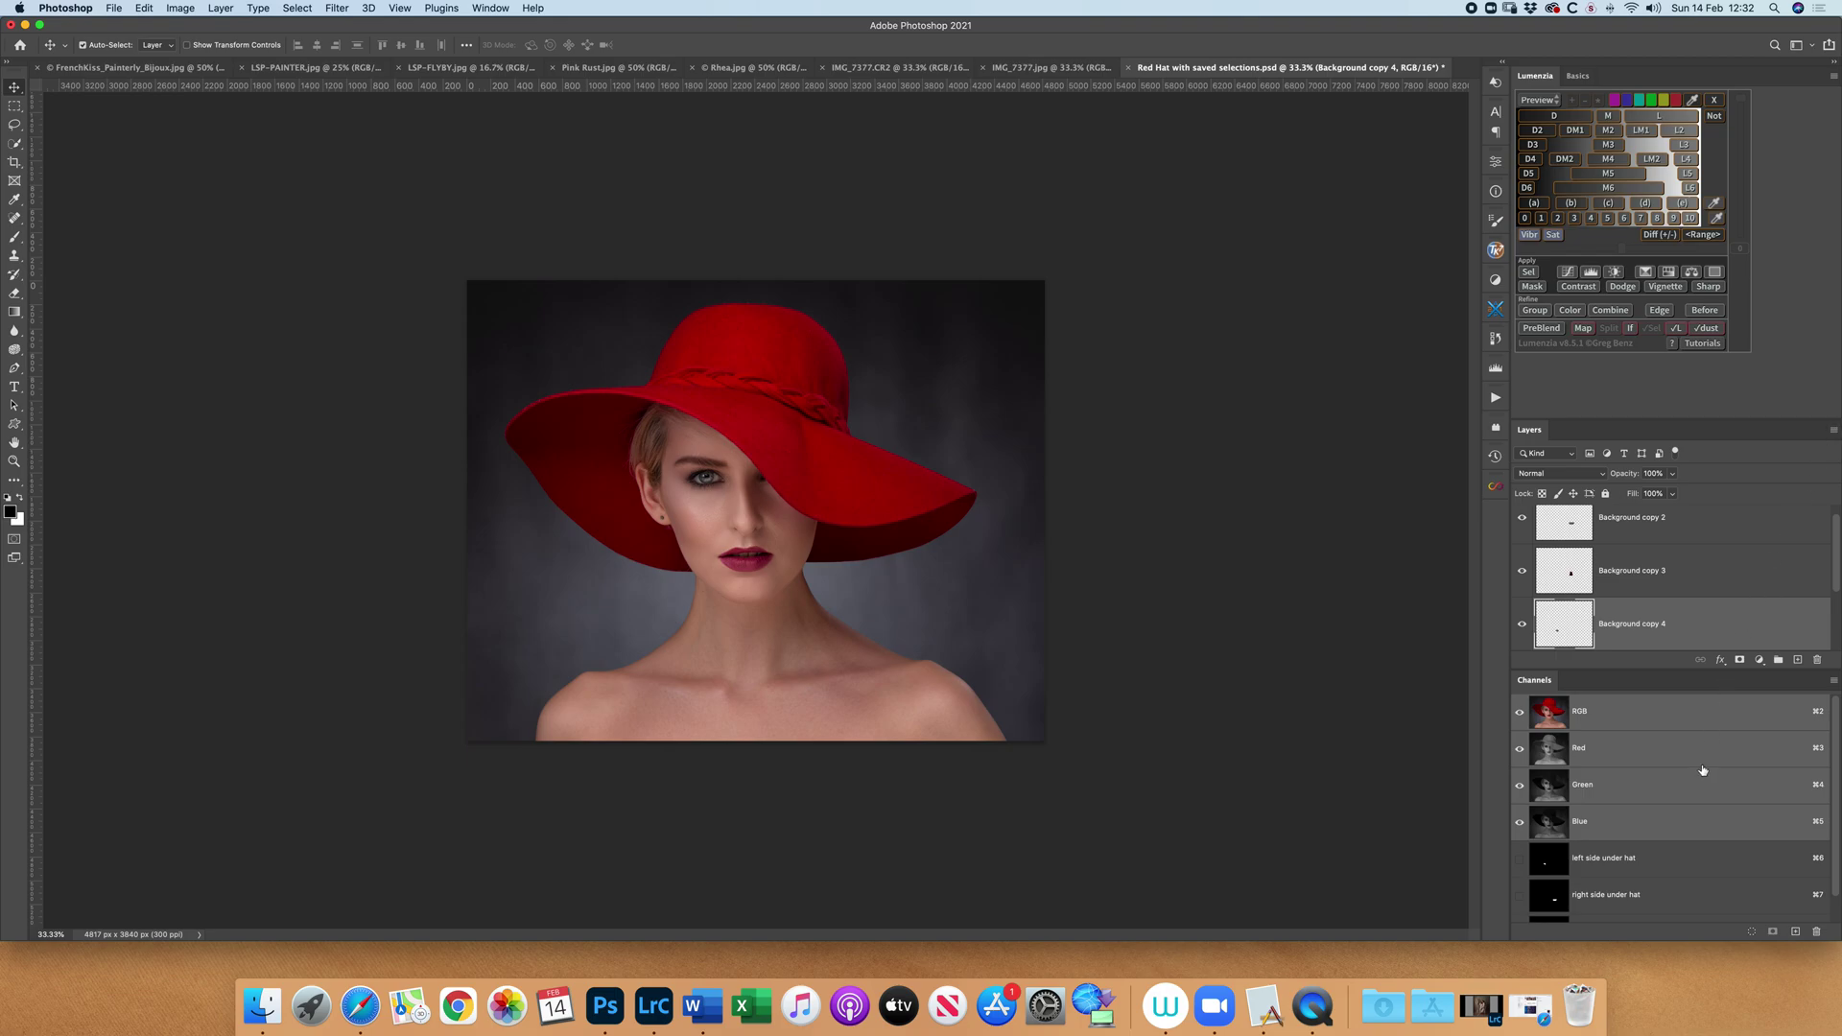
pyautogui.click(1832, 431)
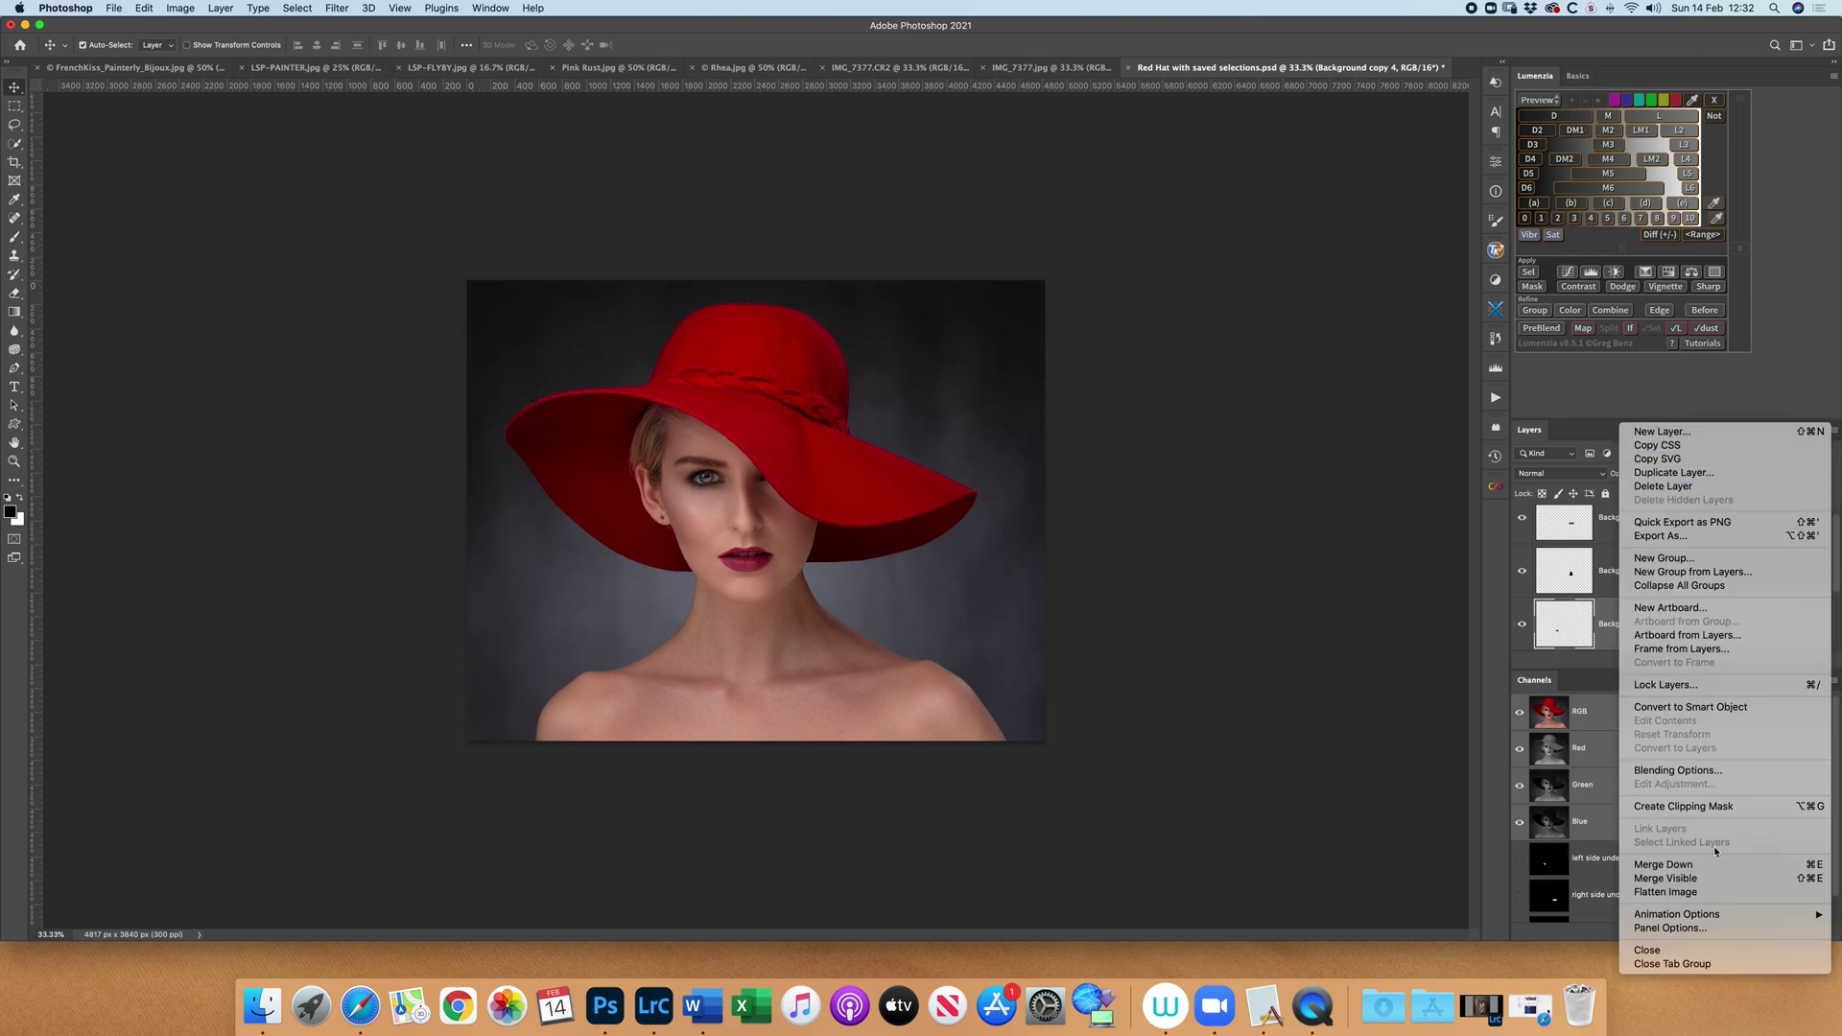
pyautogui.click(1718, 893)
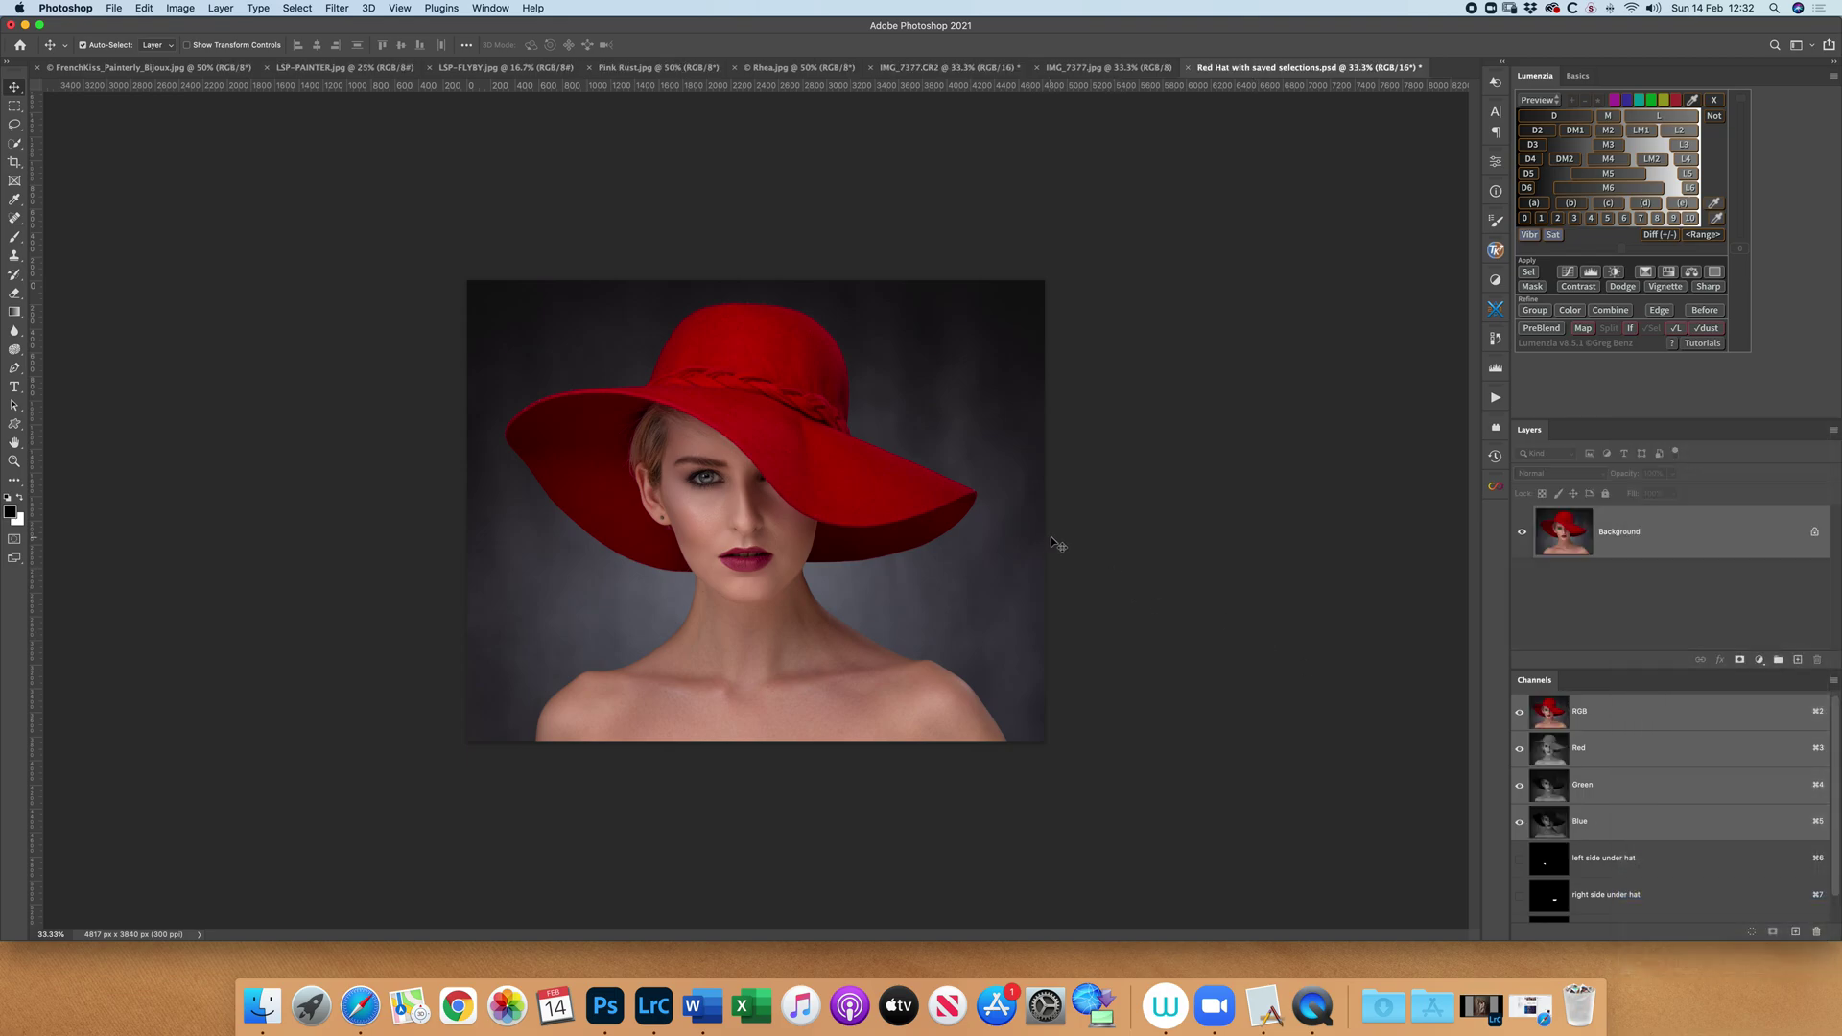
# Marquee a rectangle just inside the image edges and run the Vignette 2020 action
pyautogui.click(14, 105)
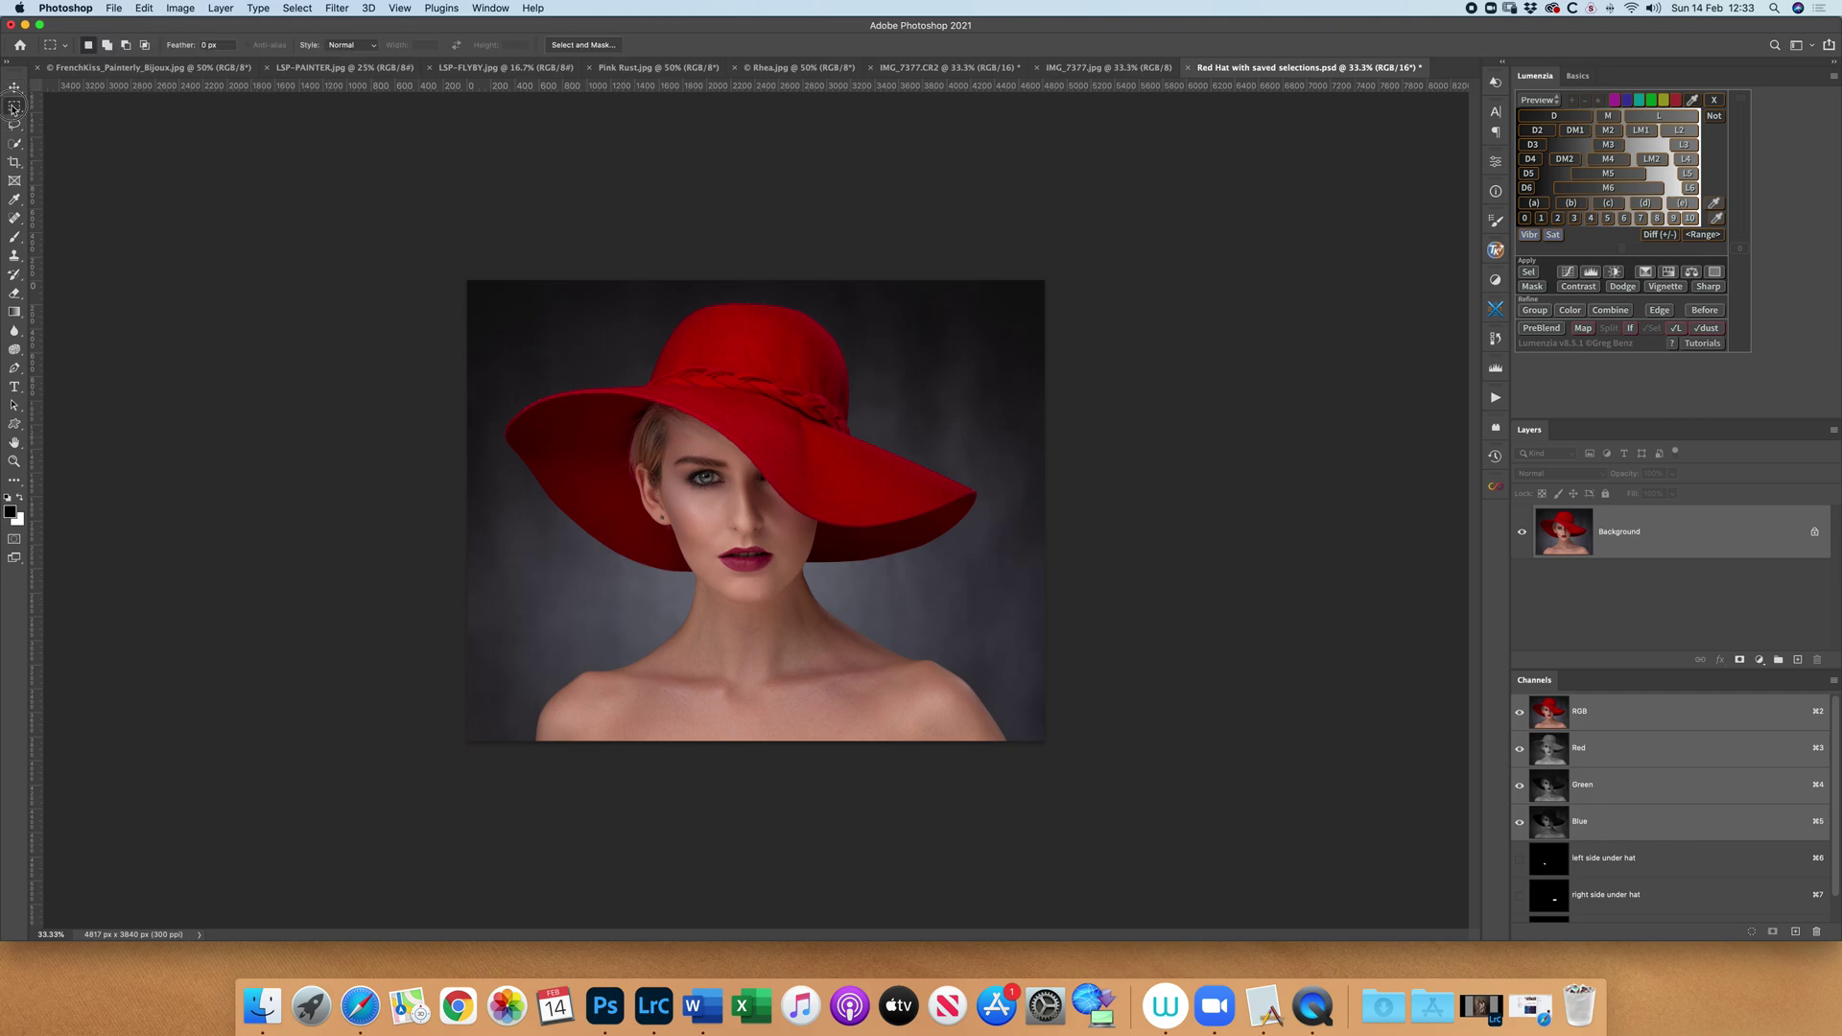
pyautogui.moveTo(484, 300); pyautogui.dragTo(1030, 712)
pyautogui.click(1495, 397)
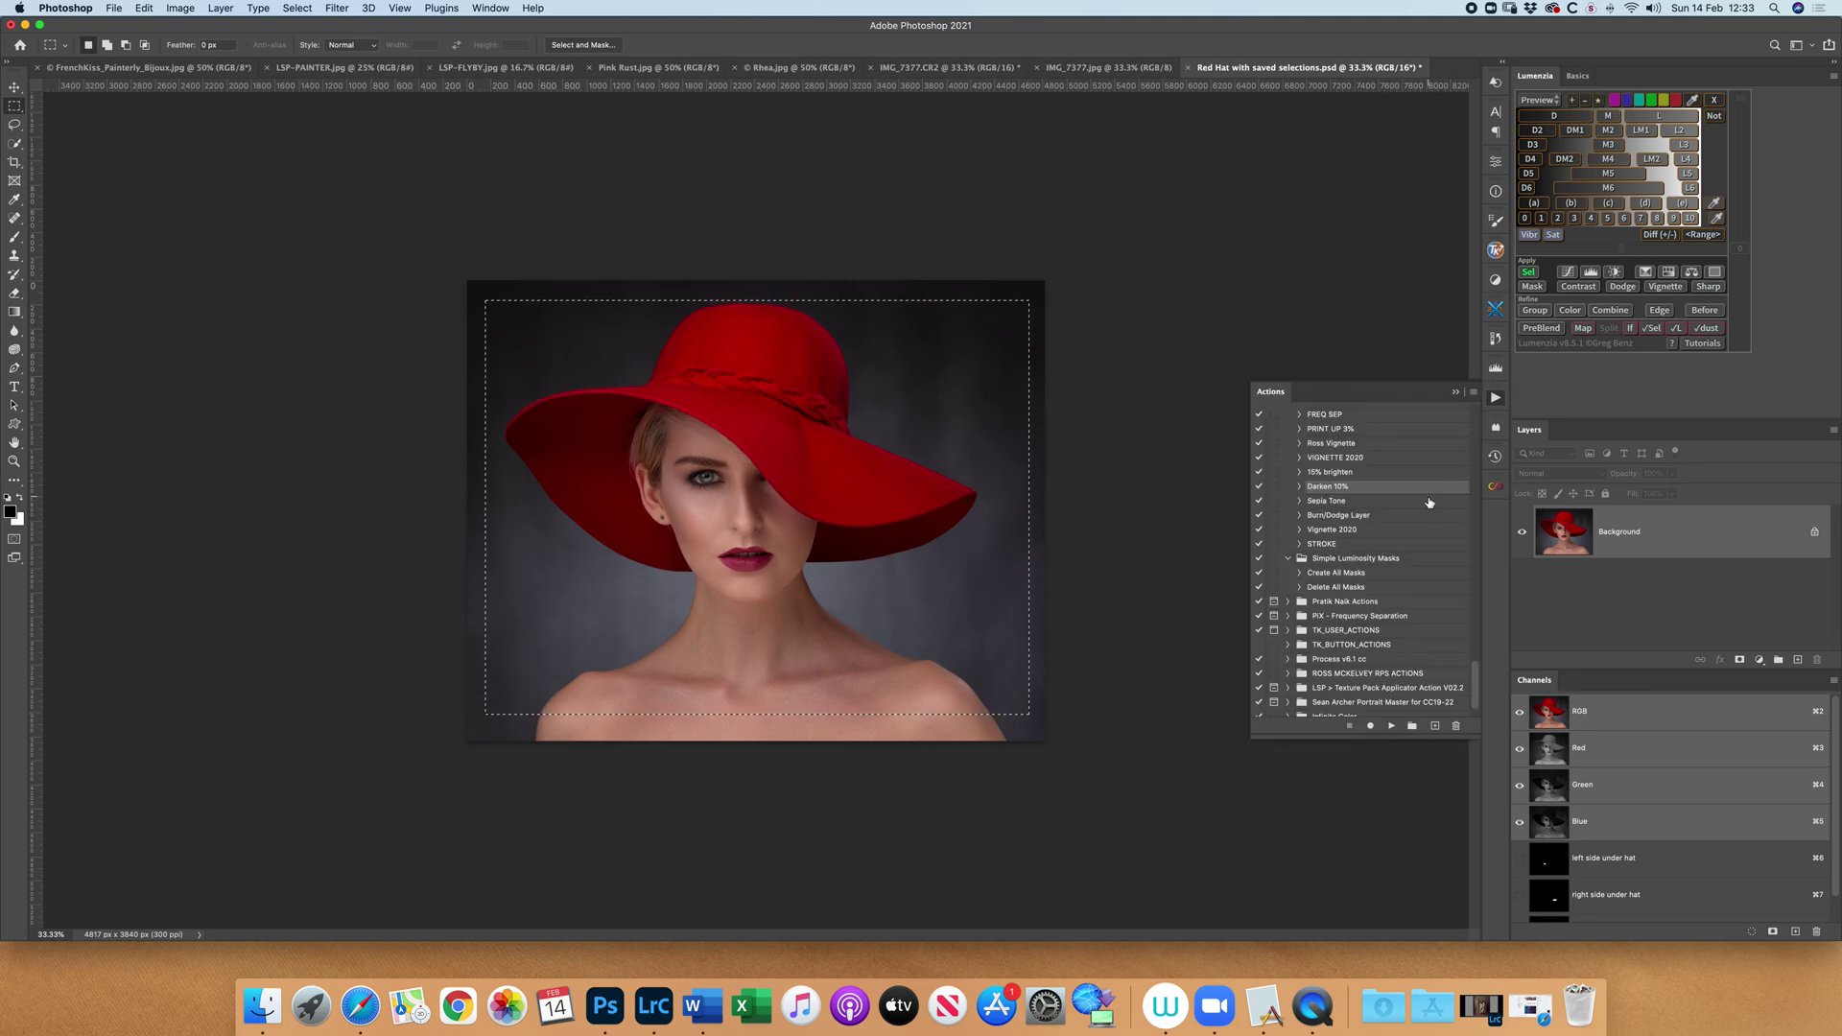
pyautogui.click(1342, 530)
pyautogui.click(1391, 727)
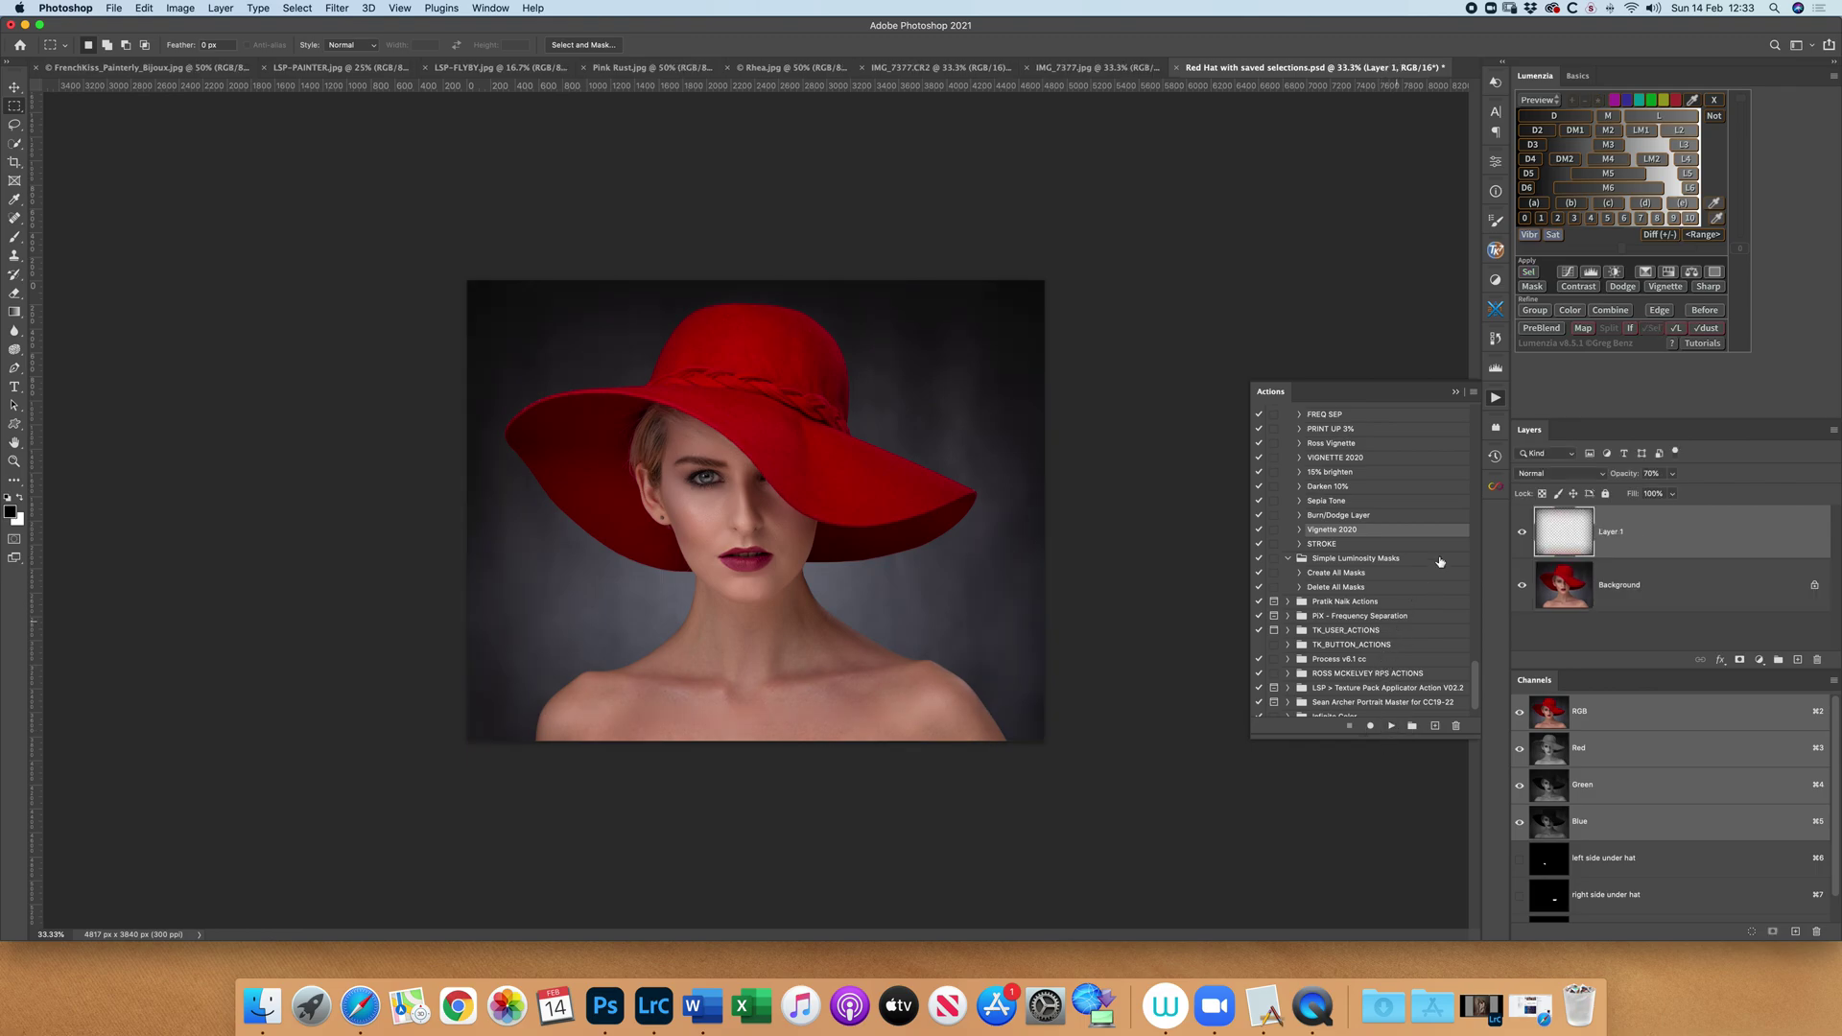
pyautogui.click(1522, 531)
pyautogui.click(1522, 531)
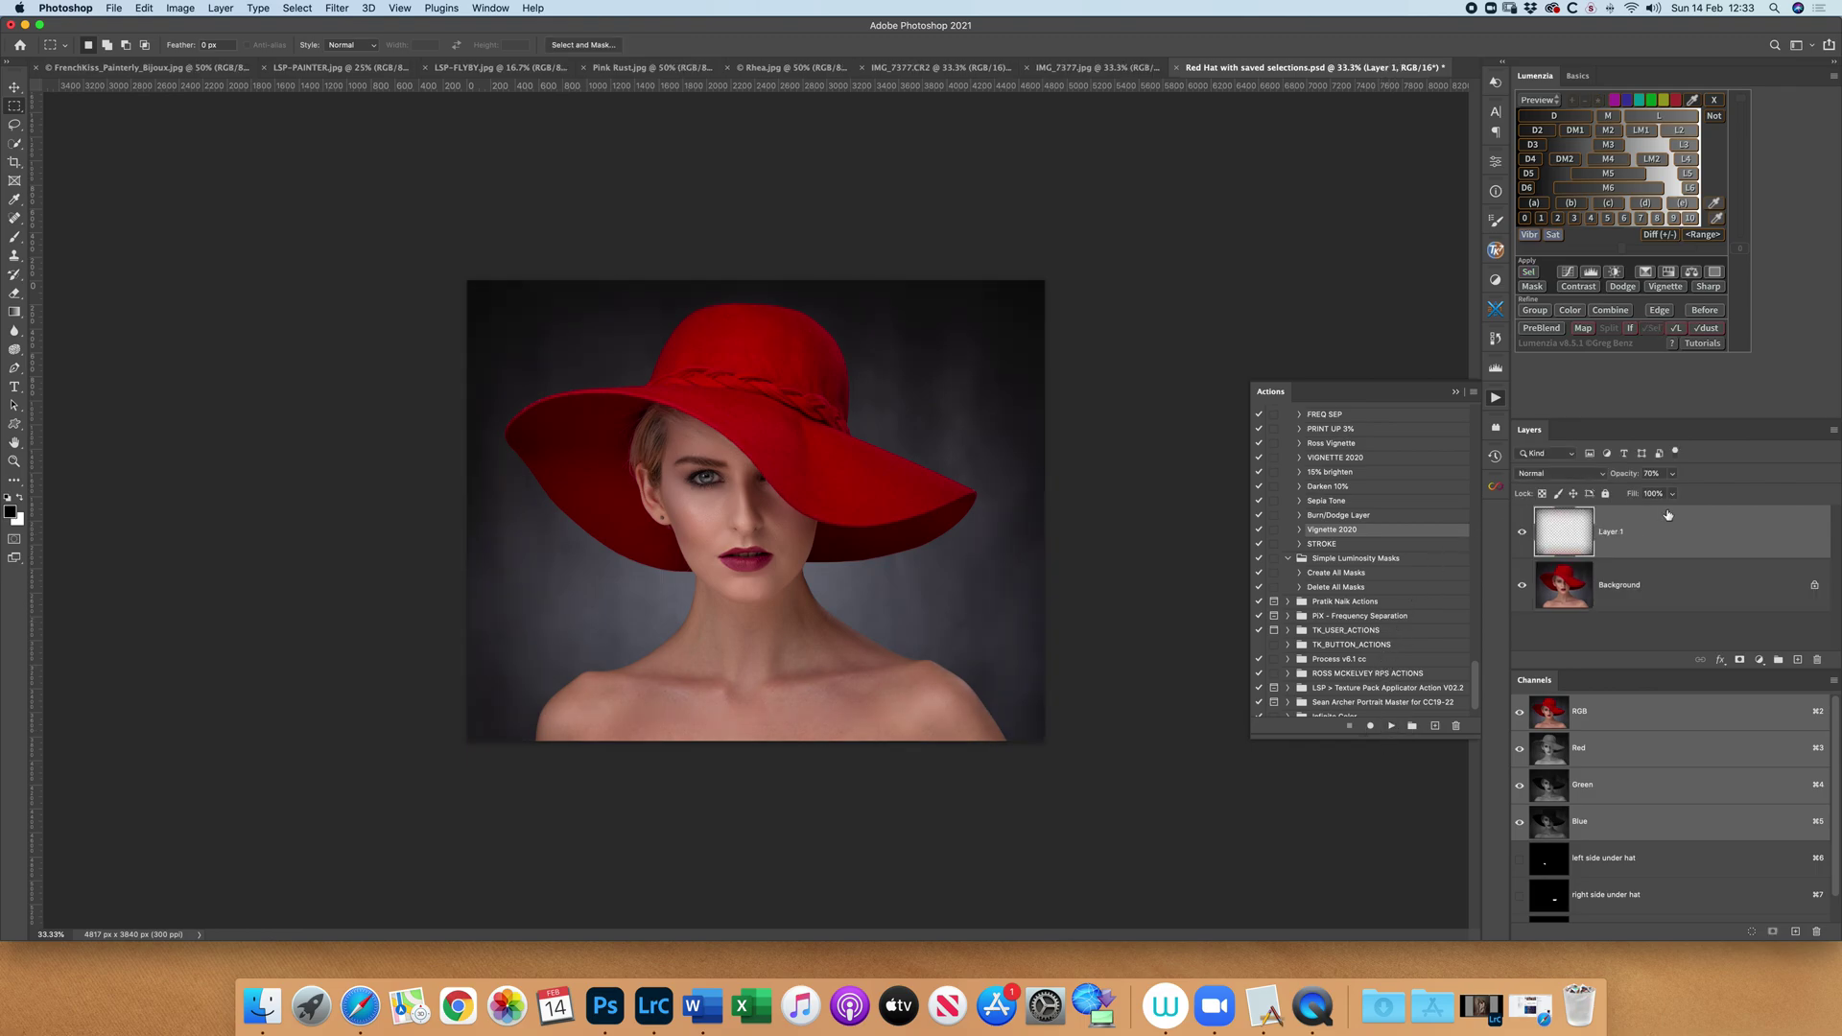
# Flatten the vignette into the Background, leaving a Layer 1 copy of the portrait above
pyautogui.click(1835, 436)
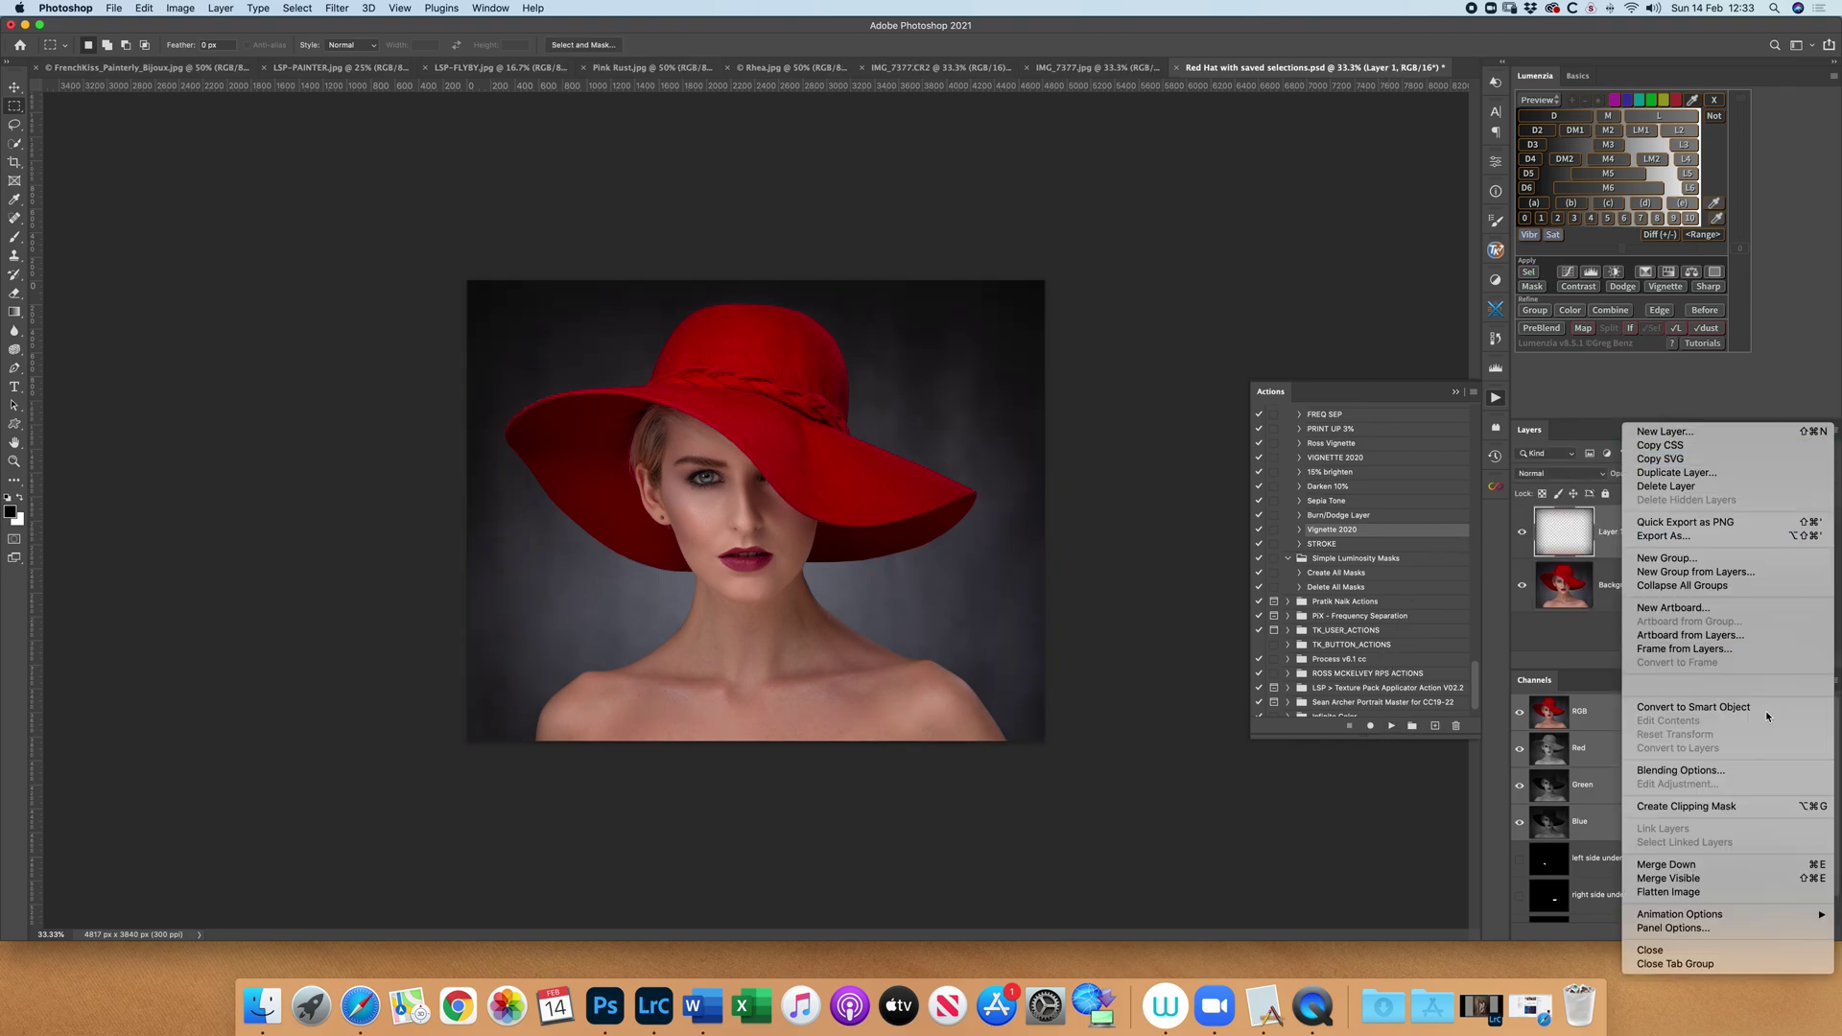
pyautogui.click(1745, 885)
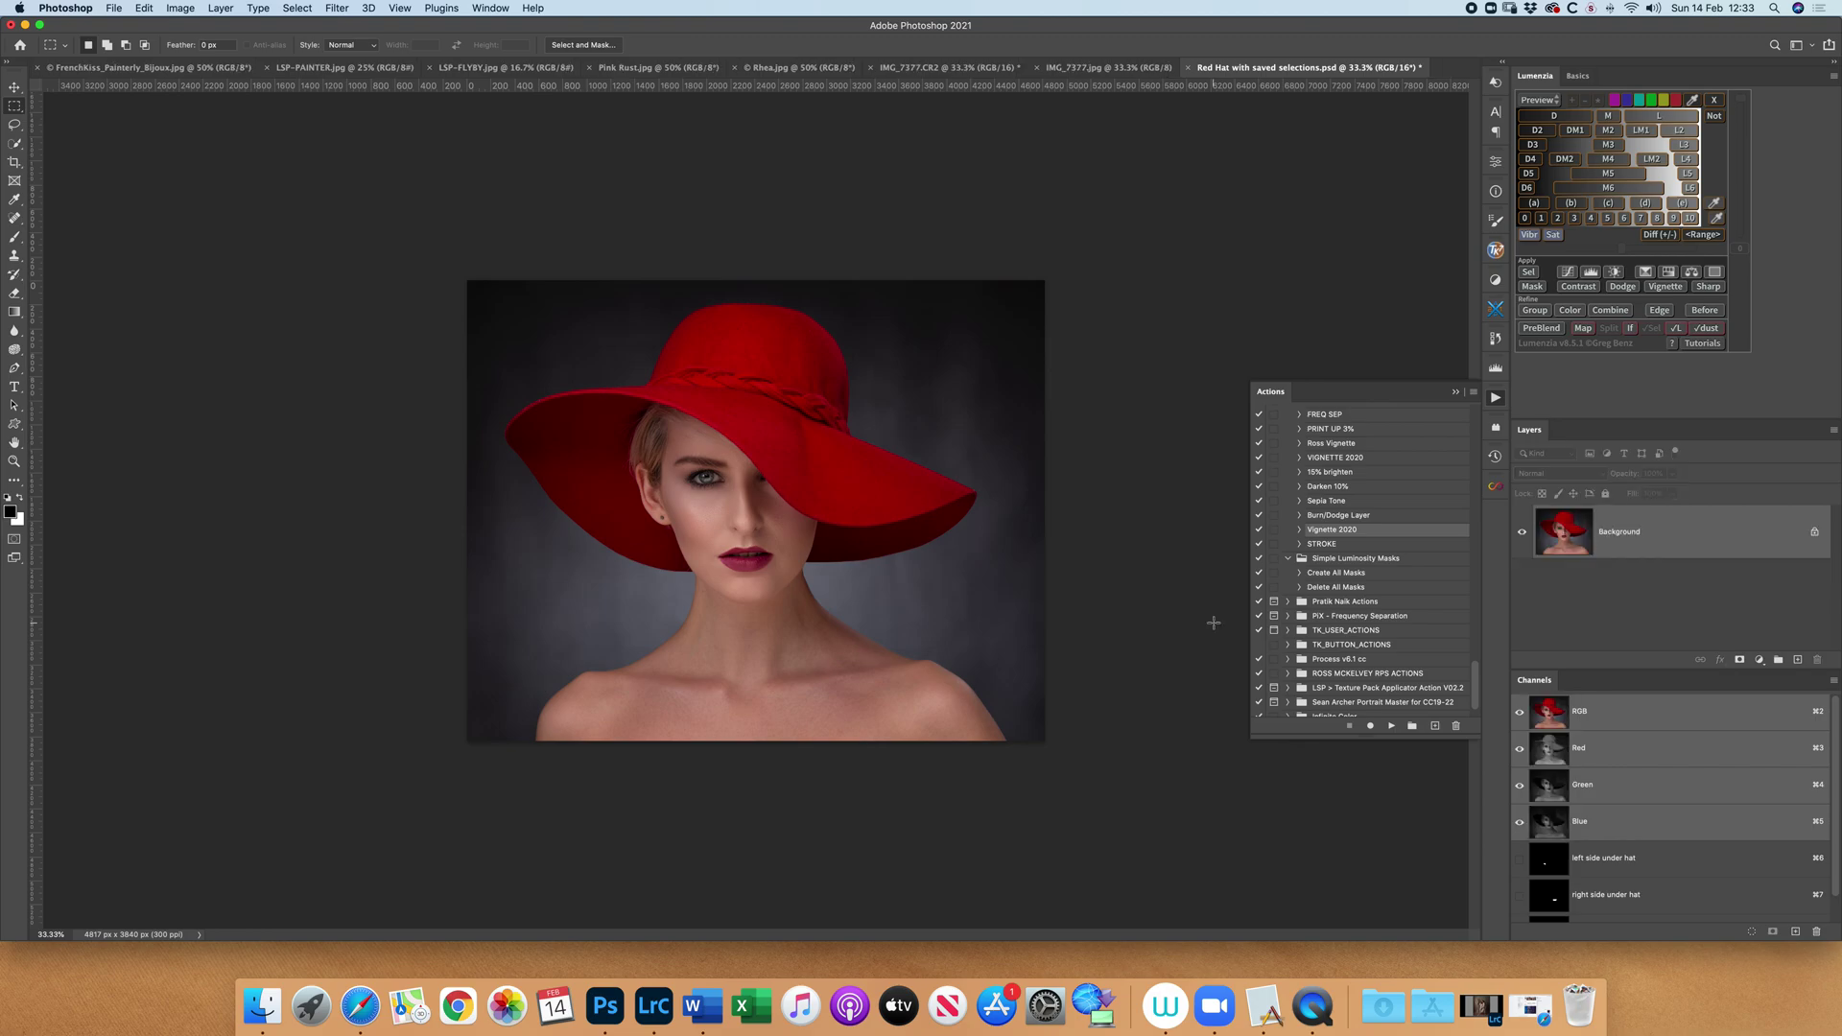
pyautogui.press('super+z')
# Apply Color Efex Pro 4 Darken/Lighten Centre to Layer 1, with Border Luminosity -24% and the centre on the eye
pyautogui.click(337, 8)
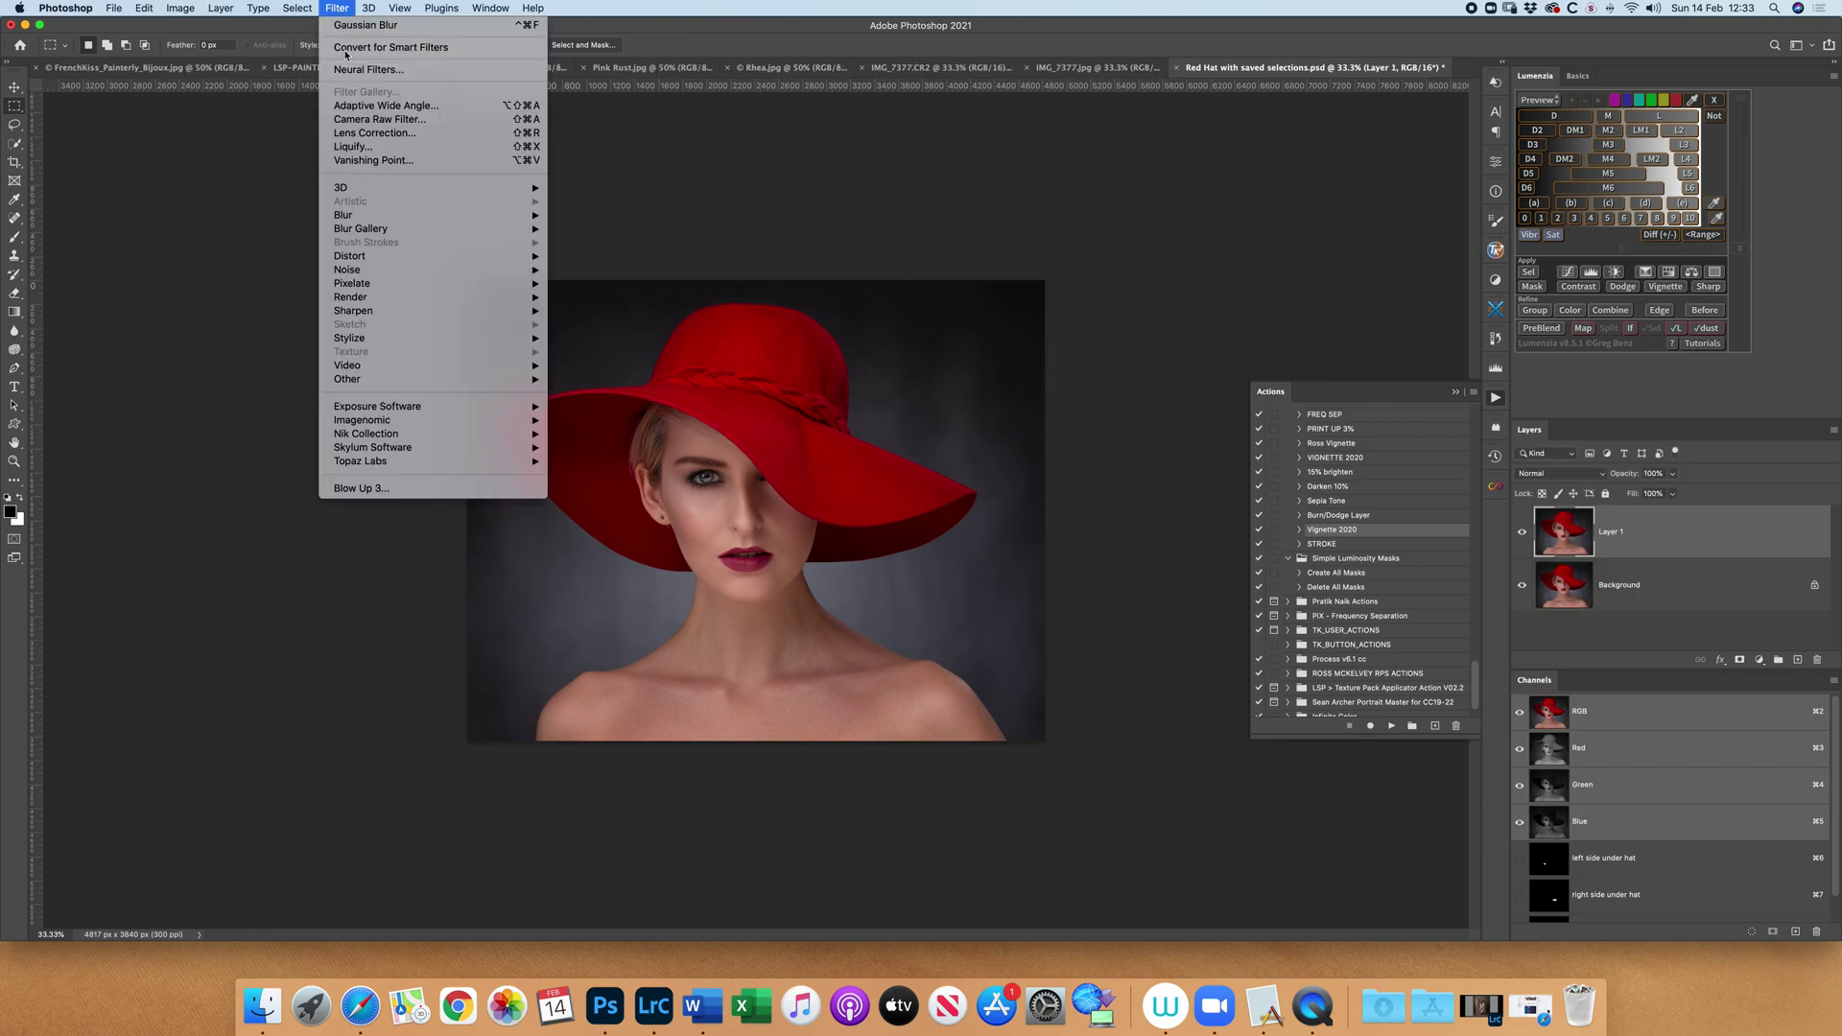
pyautogui.moveTo(403, 434)
pyautogui.click(657, 448)
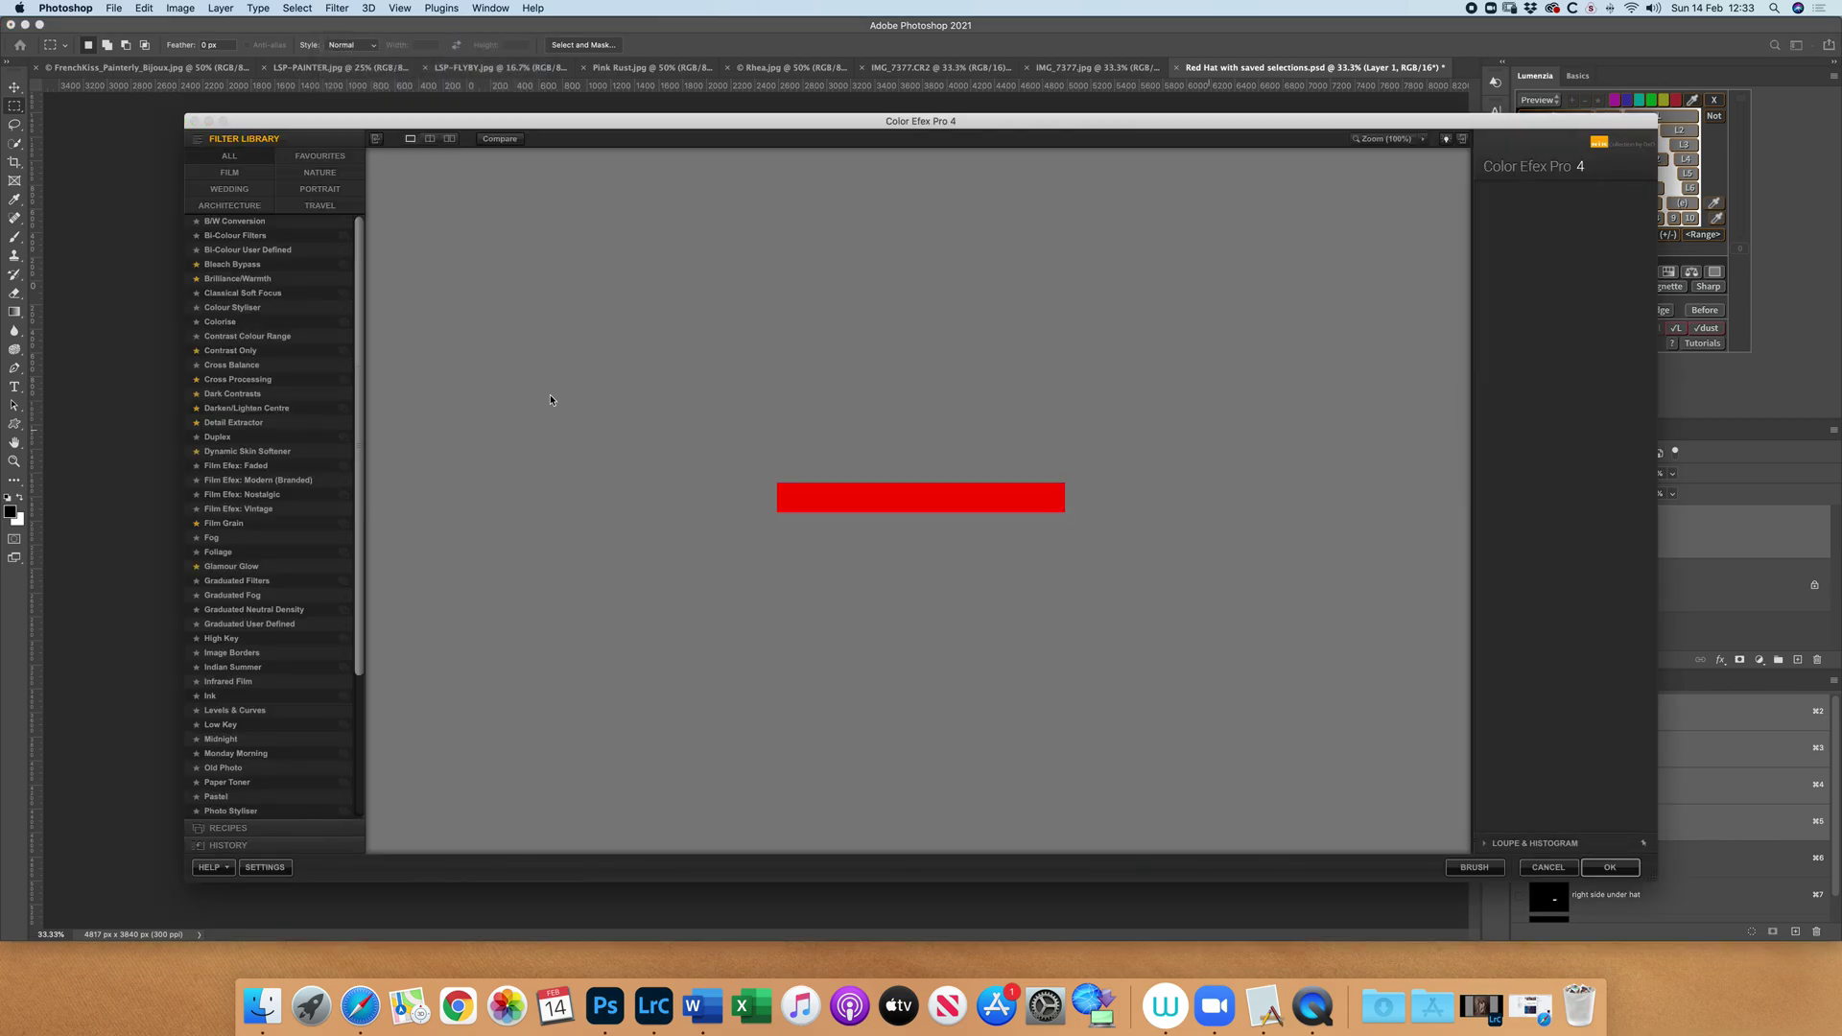
pyautogui.click(248, 410)
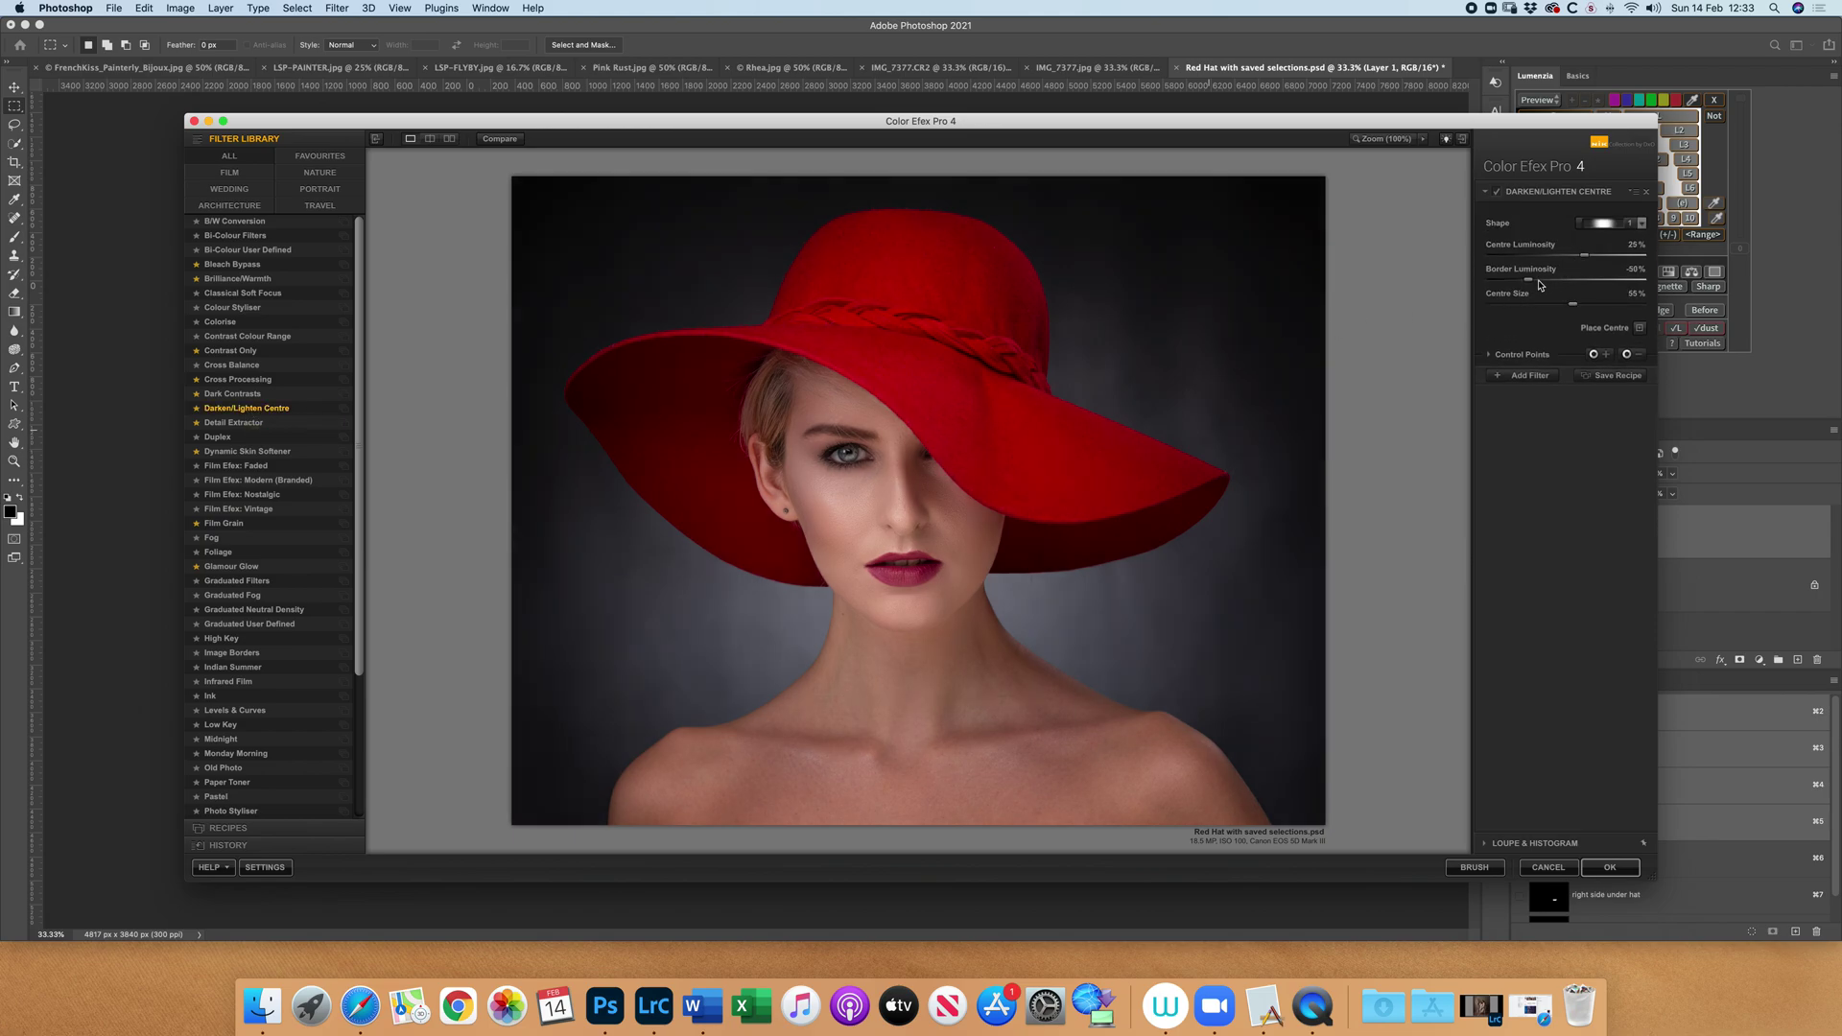
pyautogui.moveTo(1539, 284)
pyautogui.mouseDown()
pyautogui.moveTo(1571, 305)
pyautogui.moveTo(1511, 306)
pyautogui.mouseUp()
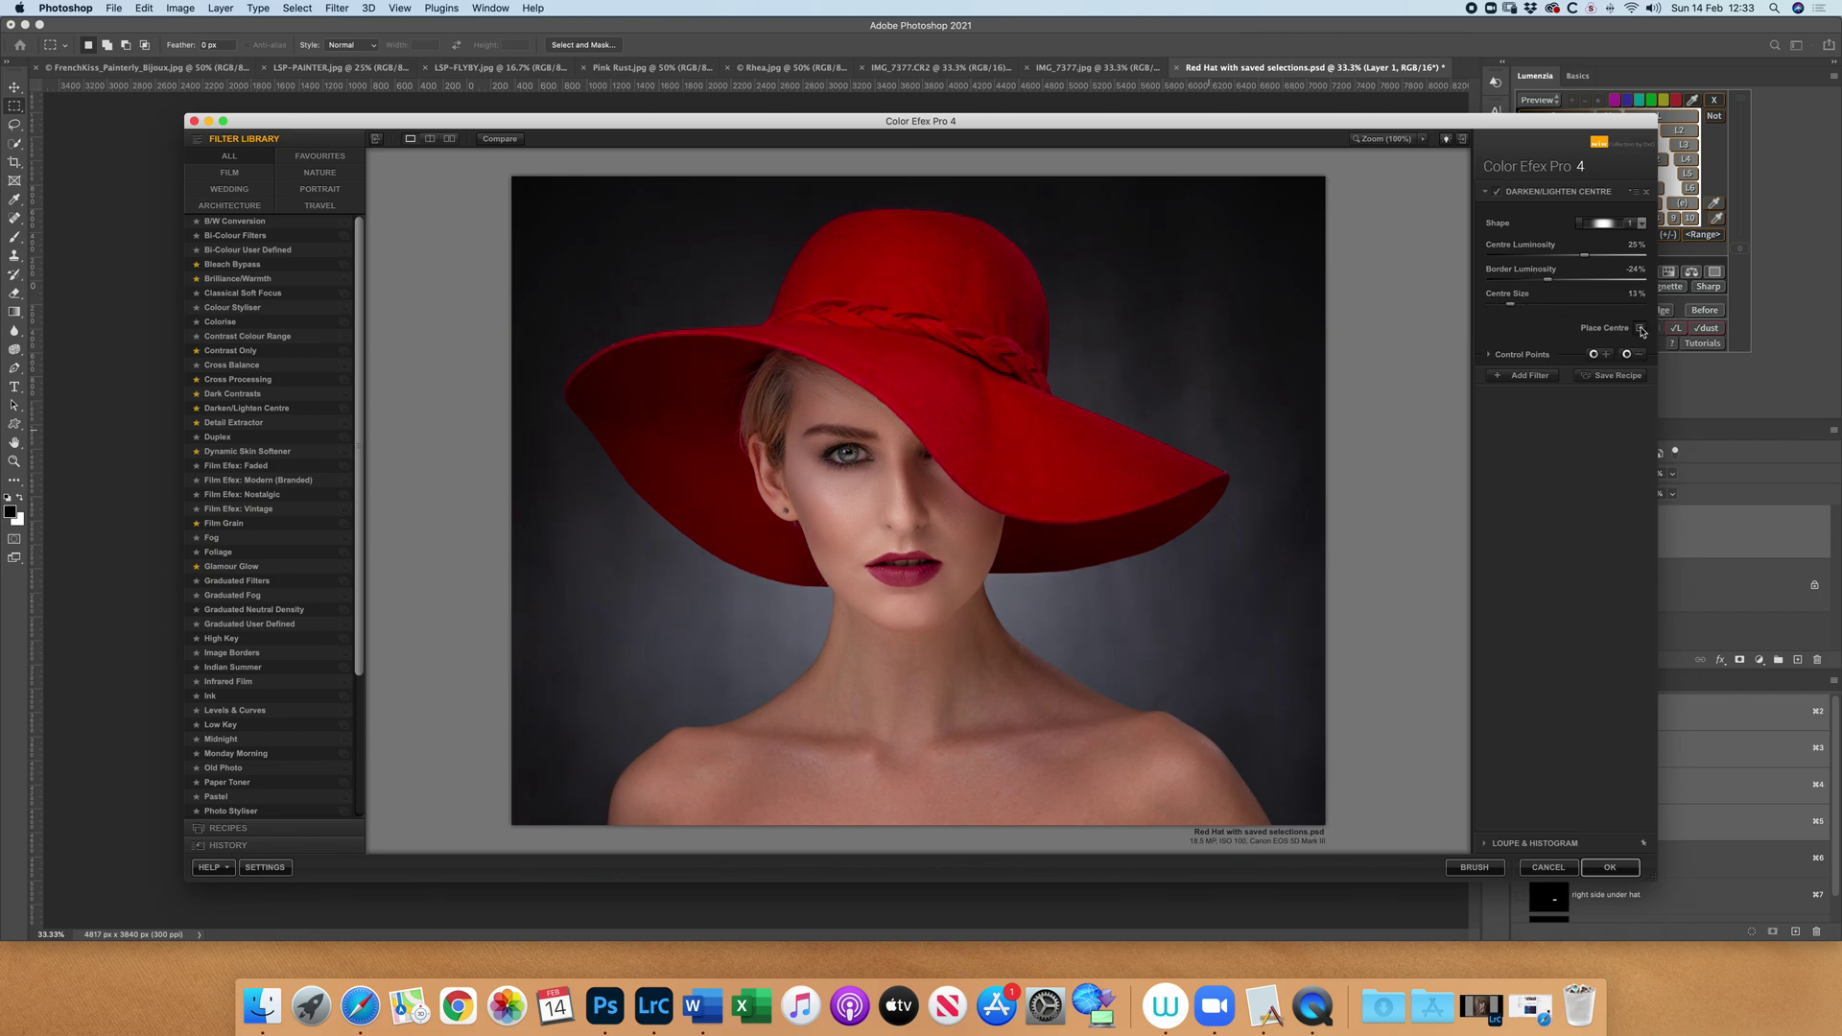
pyautogui.click(856, 460)
pyautogui.click(1610, 868)
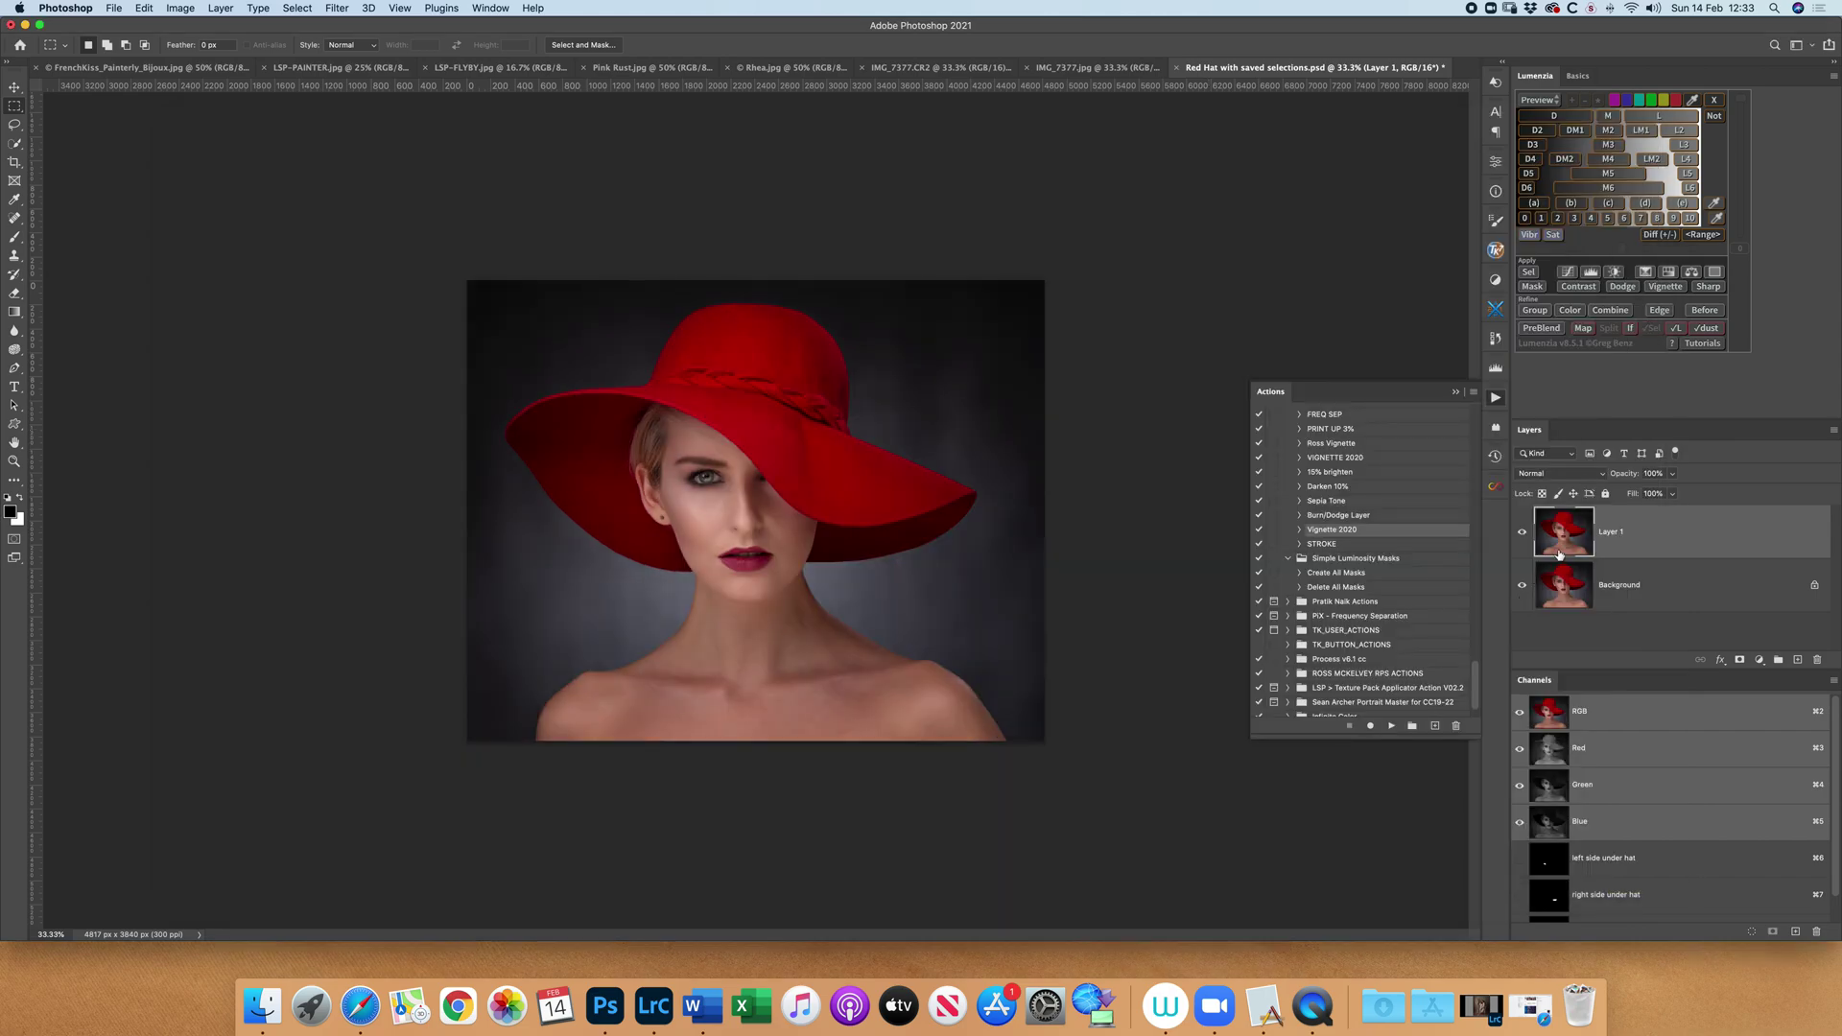
# Compare the filtered layer on and off, then flatten it into the image
pyautogui.click(1522, 532)
pyautogui.click(1521, 533)
pyautogui.click(1834, 430)
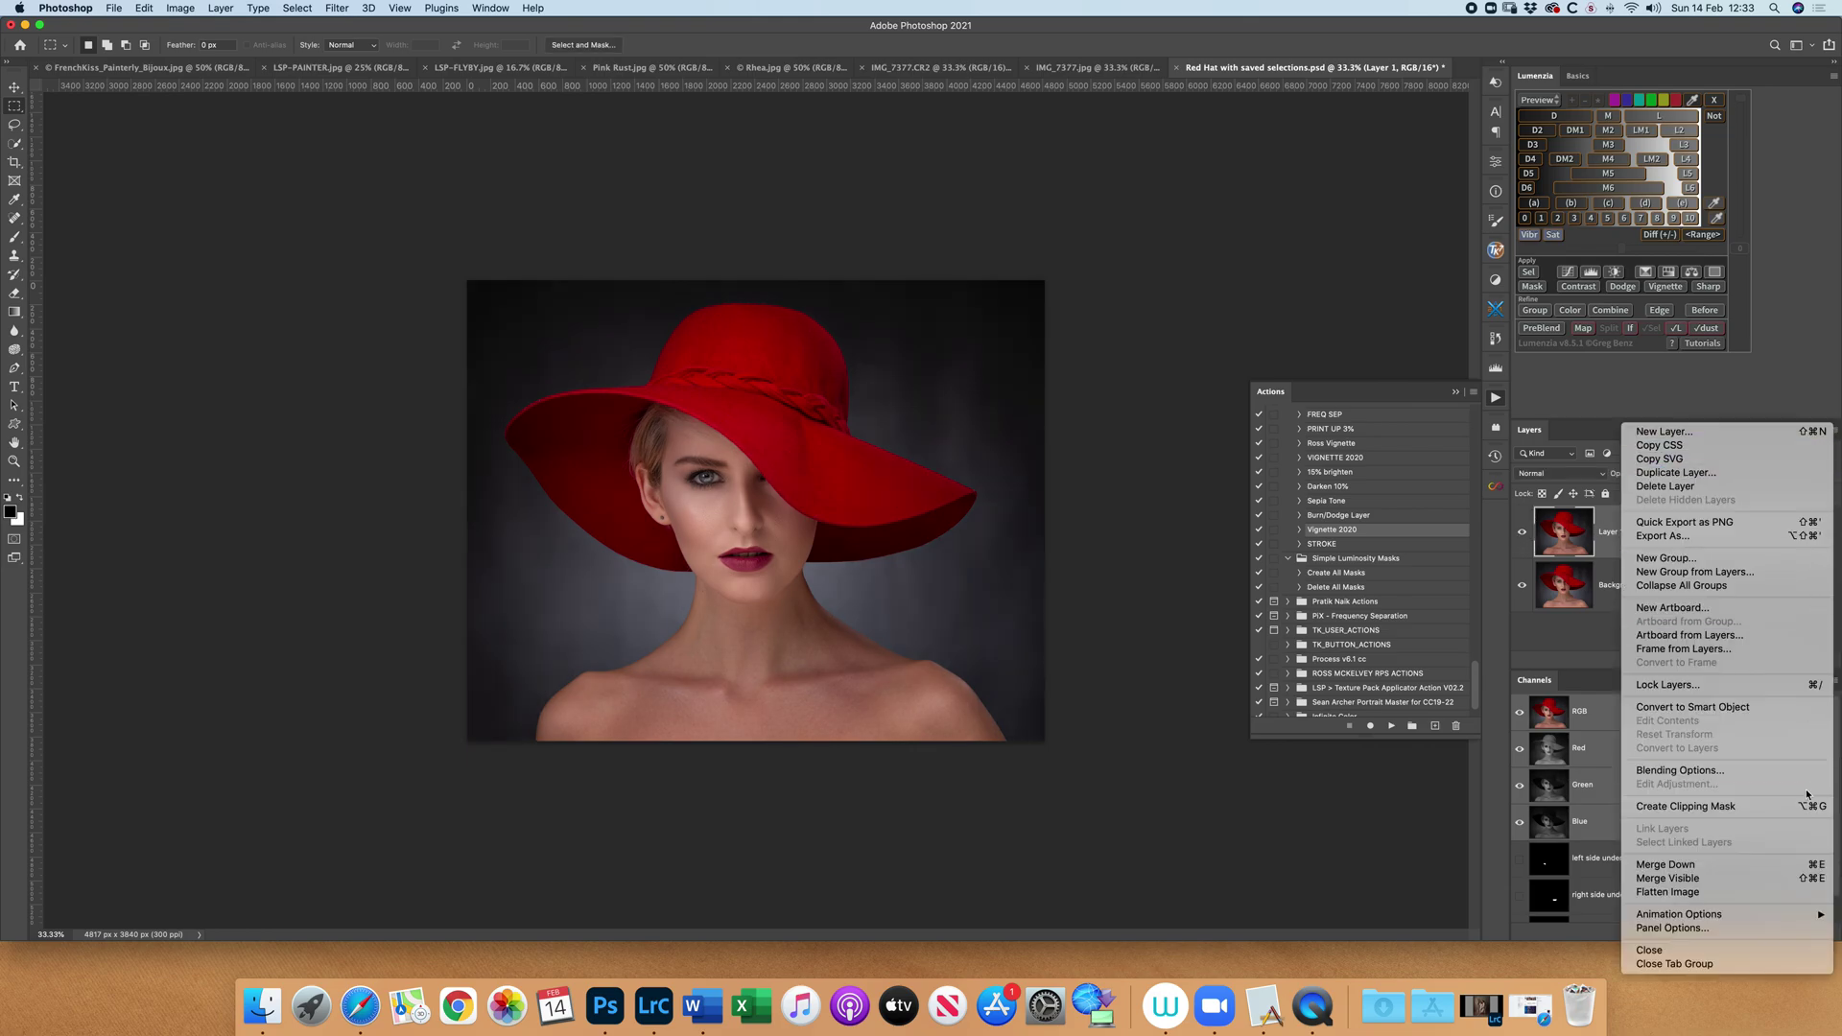
pyautogui.click(1778, 892)
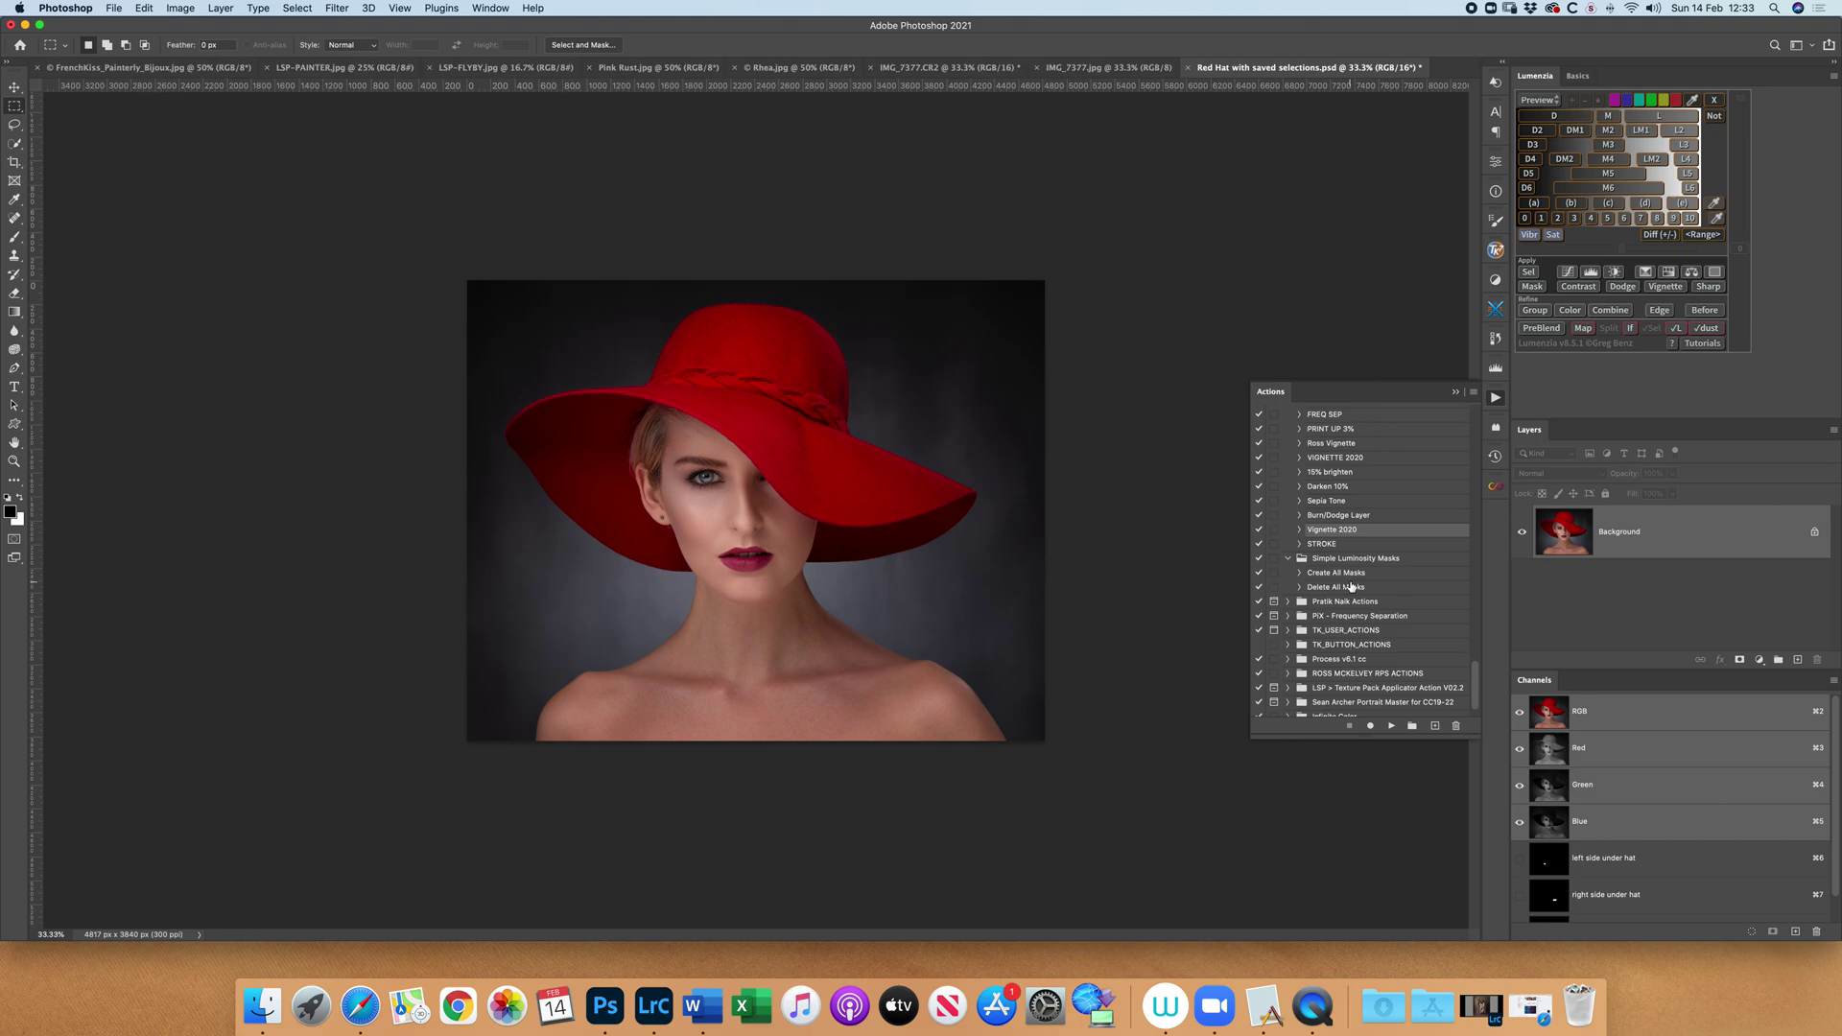
# Preview the original snapshot in History, then revert to Snapshot 1 at 50% zoom
pyautogui.scroll(-2, 1441, 653)
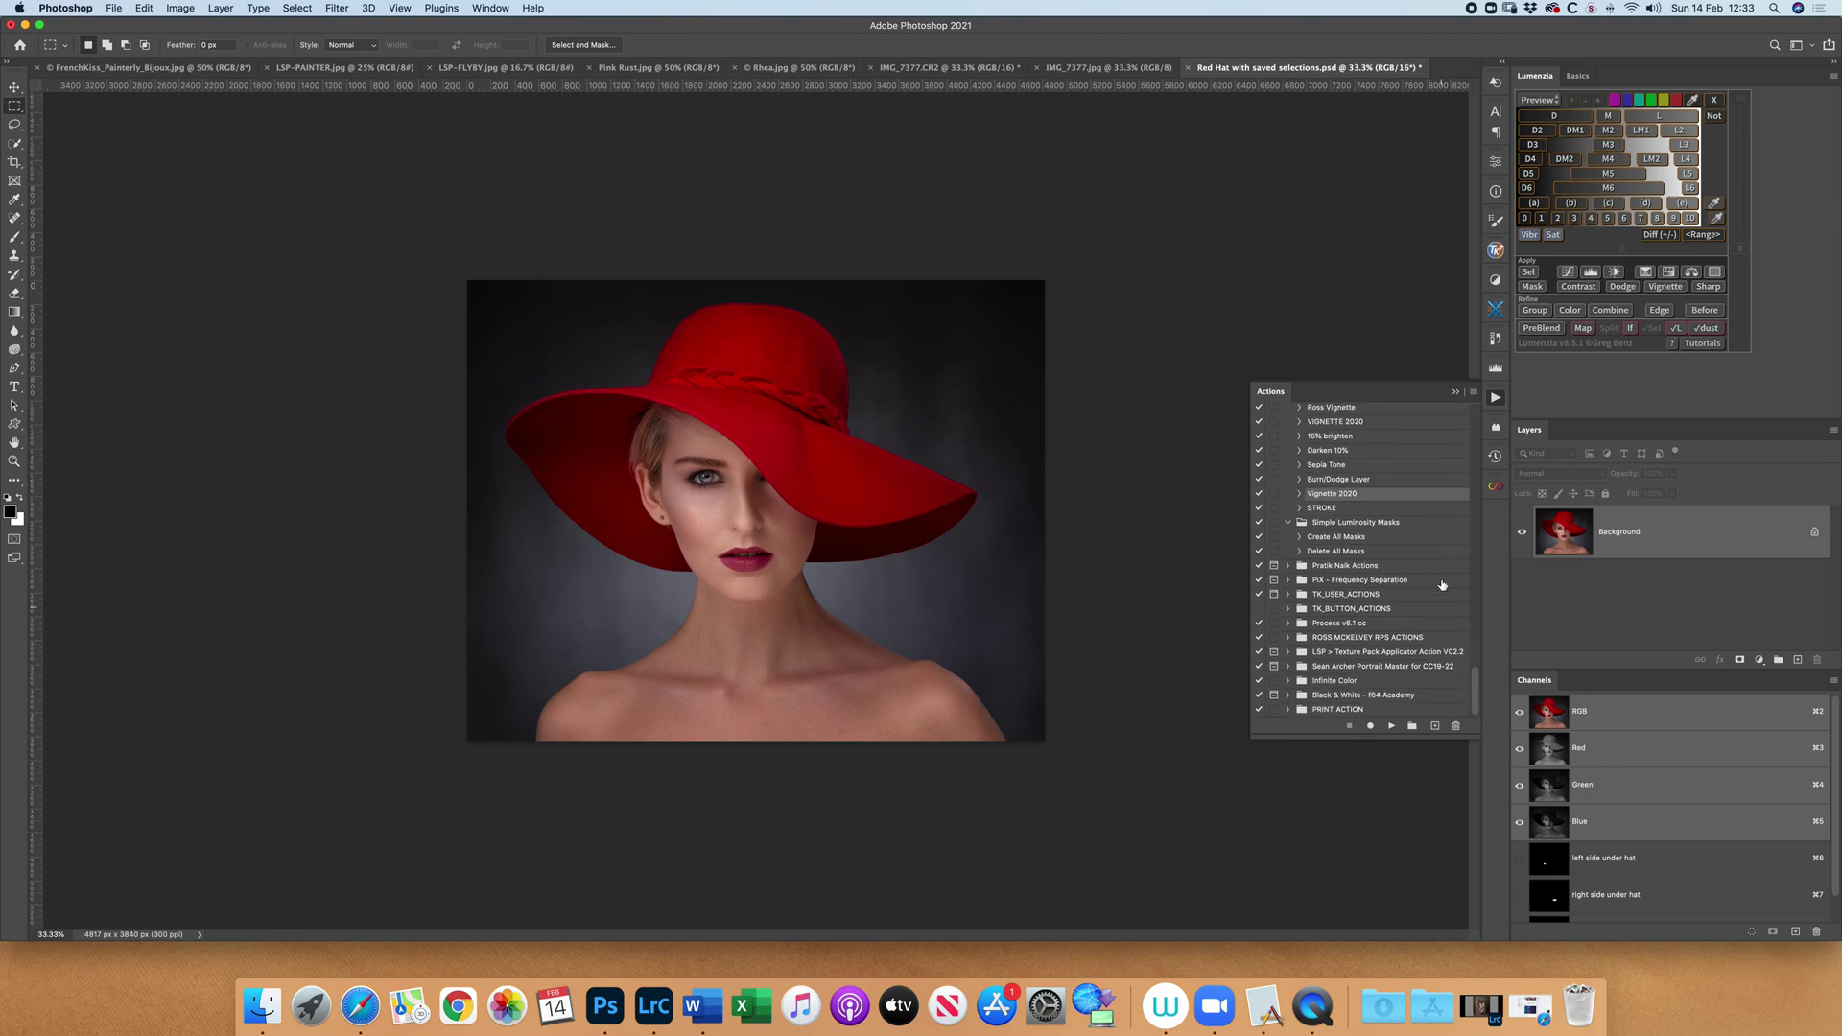
pyautogui.click(1497, 340)
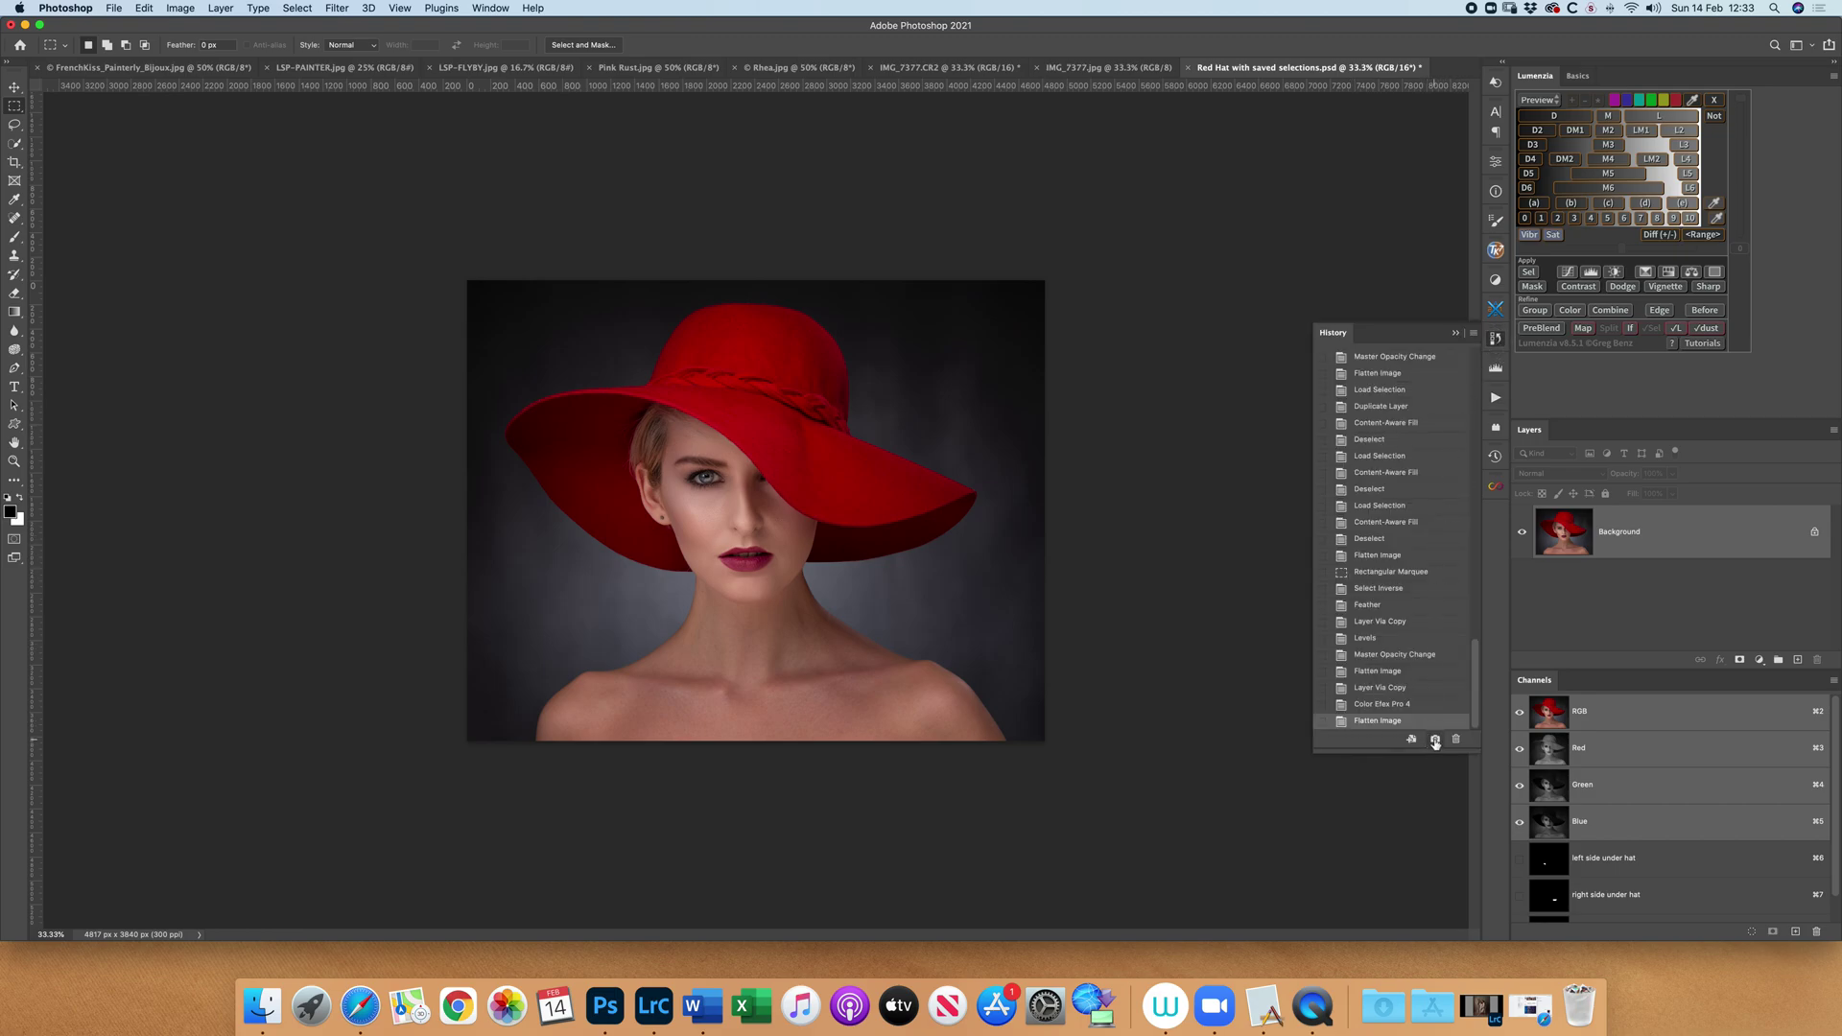
pyautogui.moveTo(1478, 683); pyautogui.dragTo(1475, 335)
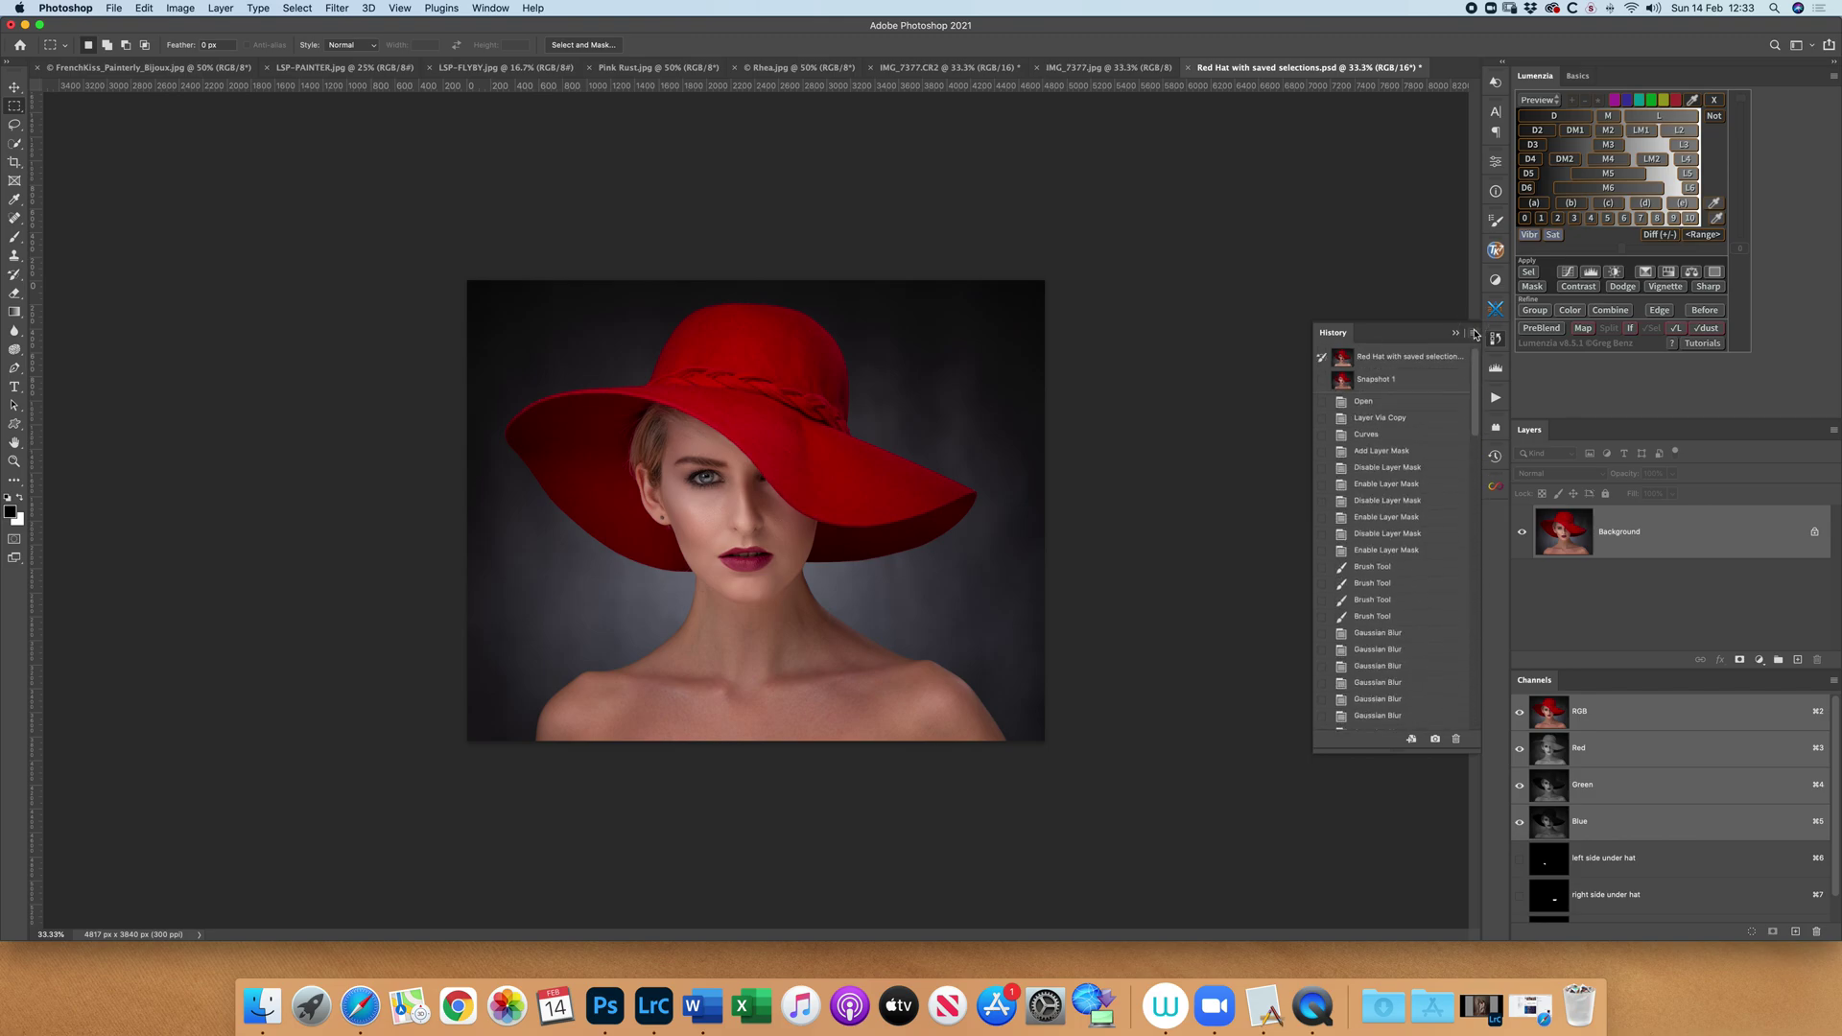
pyautogui.click(1343, 361)
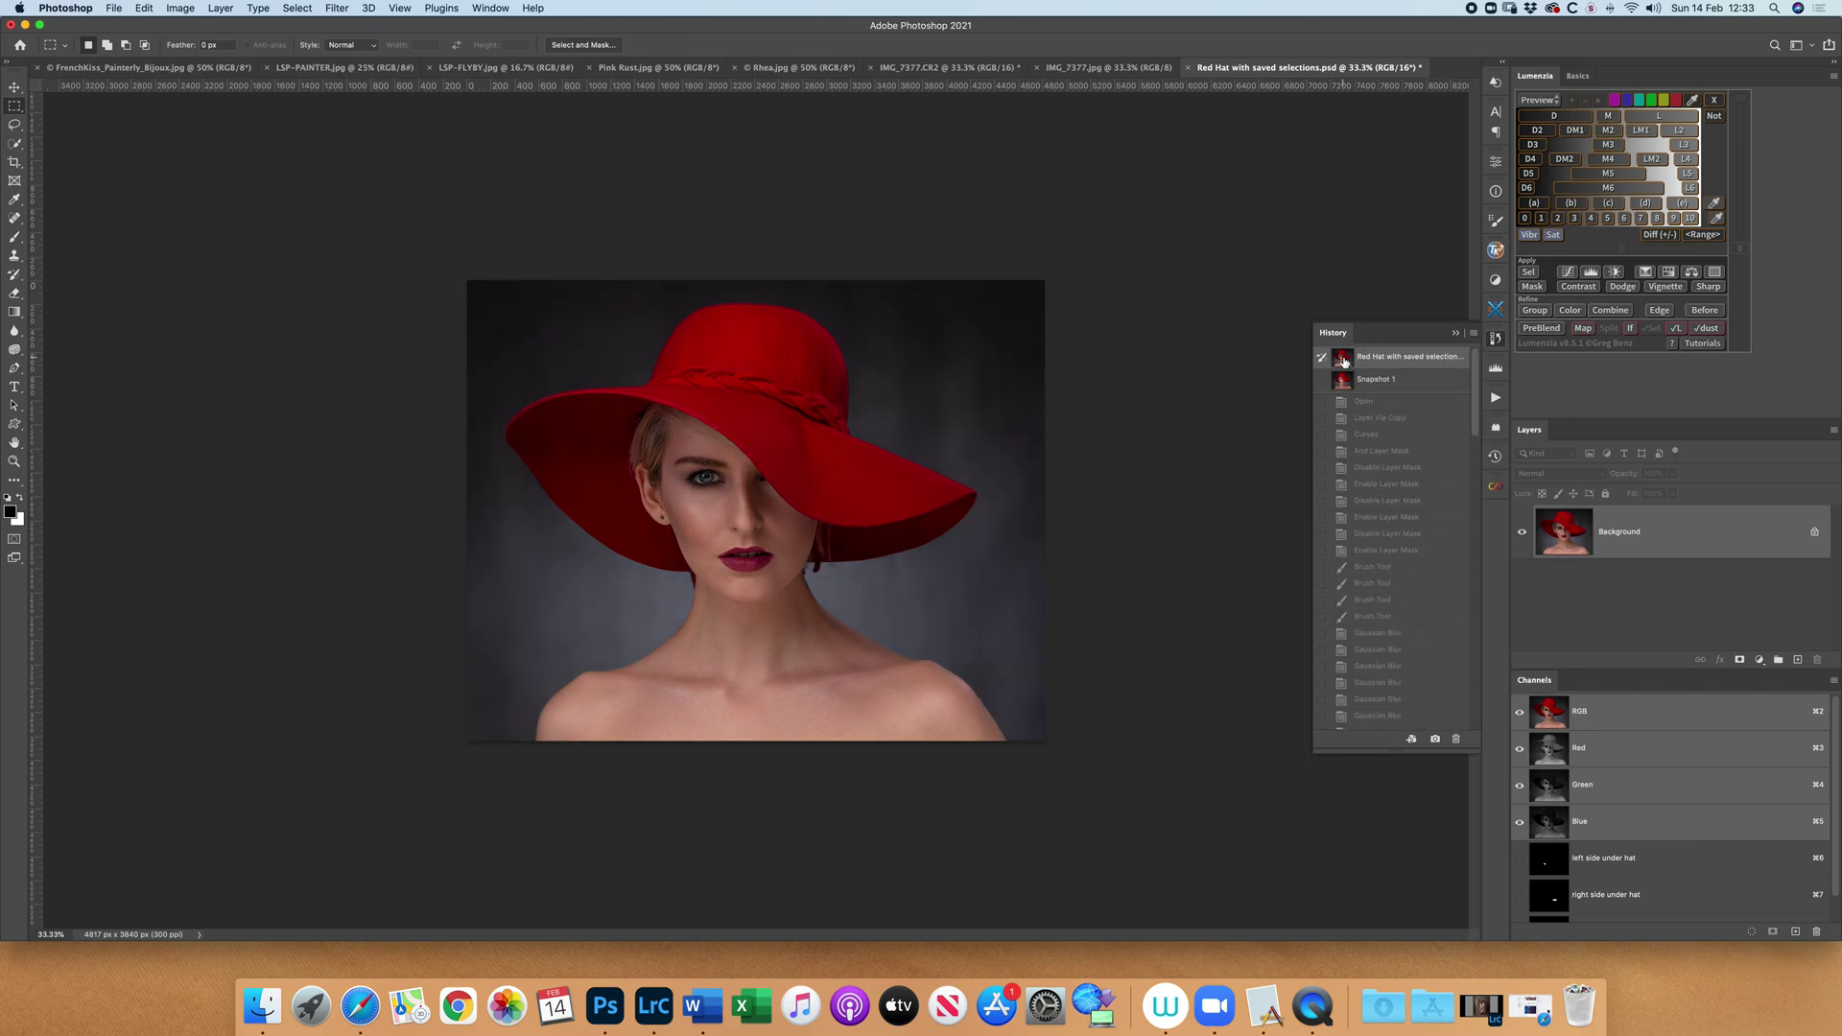
pyautogui.click(1344, 382)
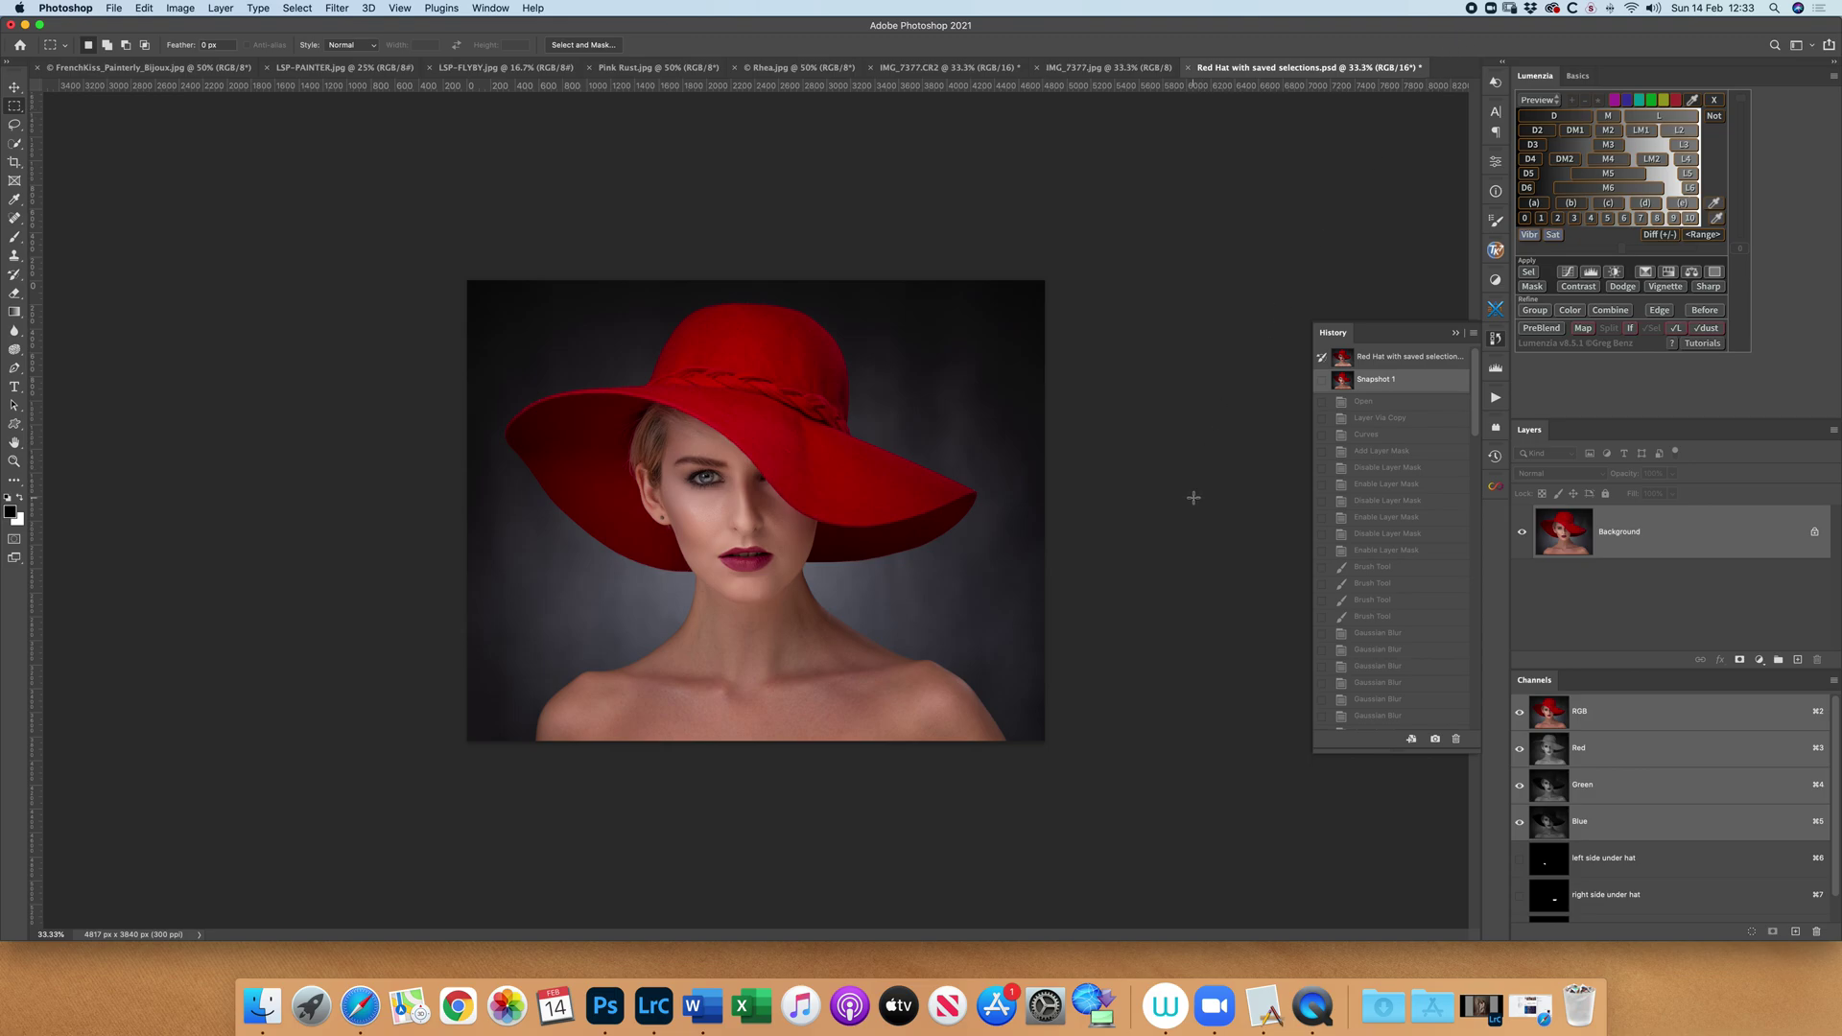
pyautogui.press('super+equal')
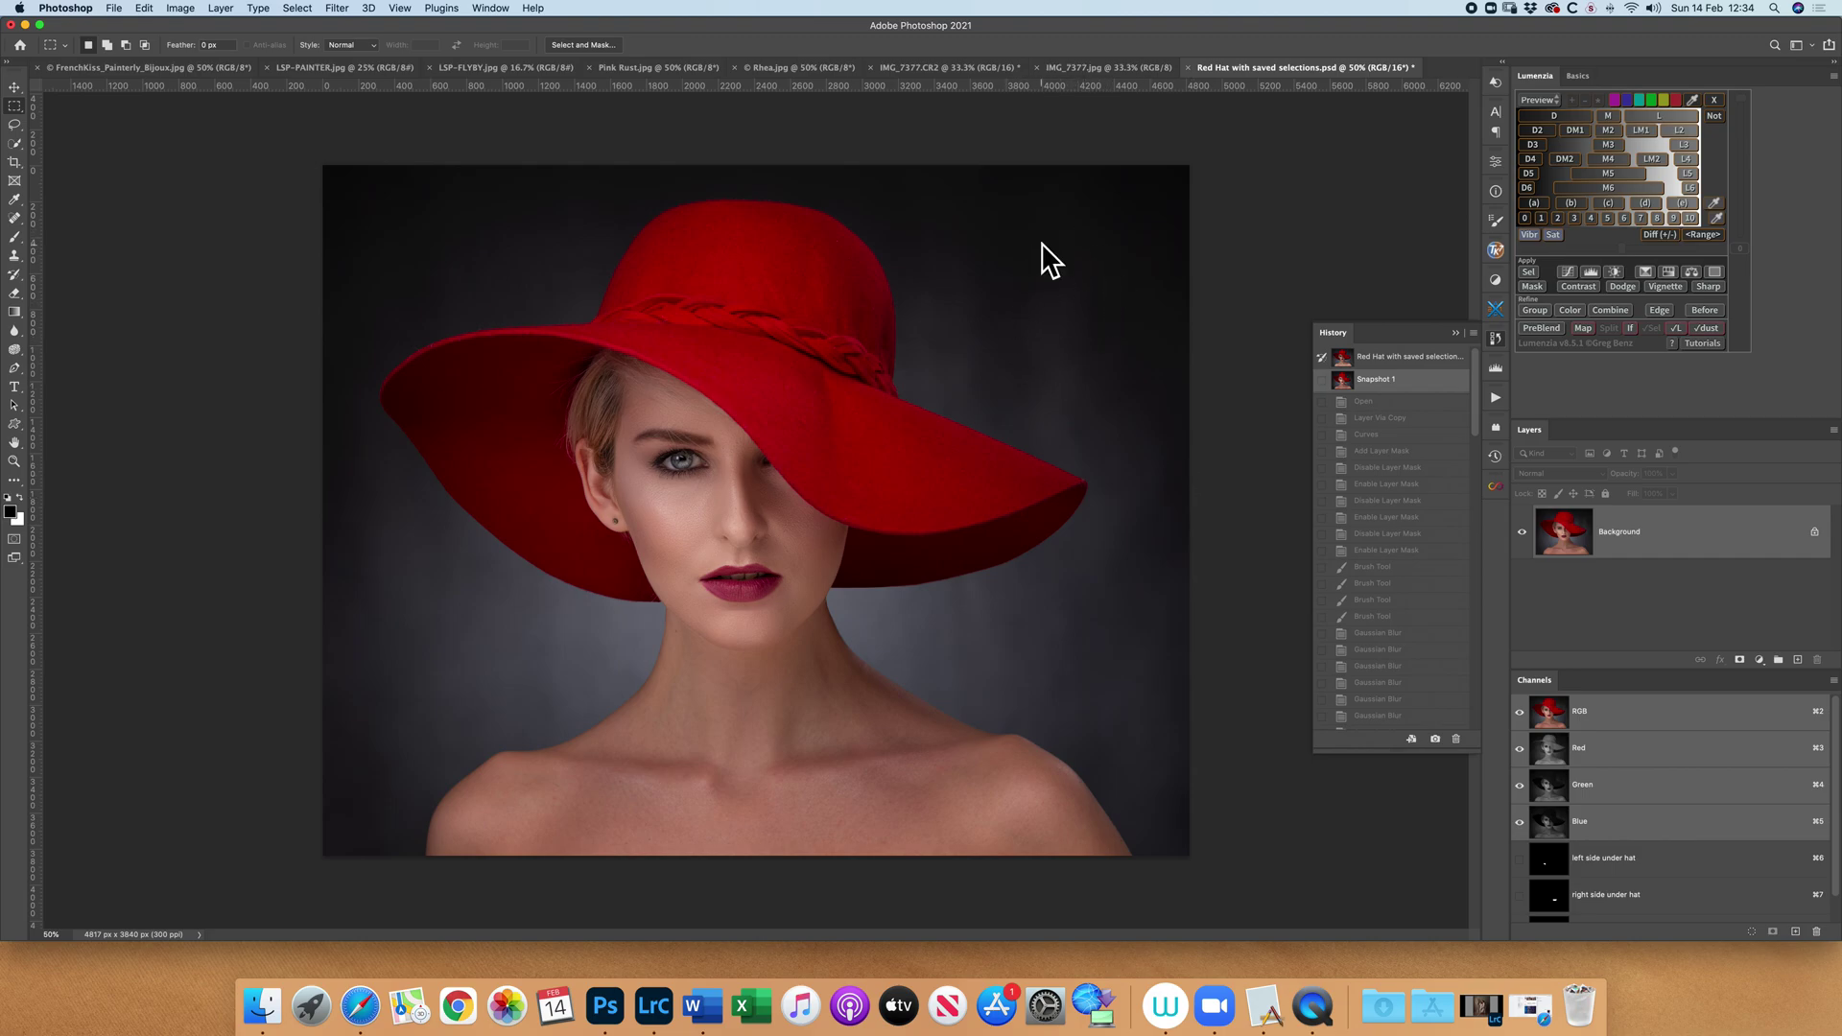
# Lasso the small backdrop spot right of the neck, content-aware fill it, and deselect
pyautogui.click(14, 125)
pyautogui.moveTo(1096, 619)
pyautogui.mouseDown()
pyautogui.moveTo(1025, 620)
pyautogui.moveTo(1076, 686)
pyautogui.moveTo(1105, 622)
pyautogui.mouseUp()
pyautogui.hotkey('shift', 'BackSpace')
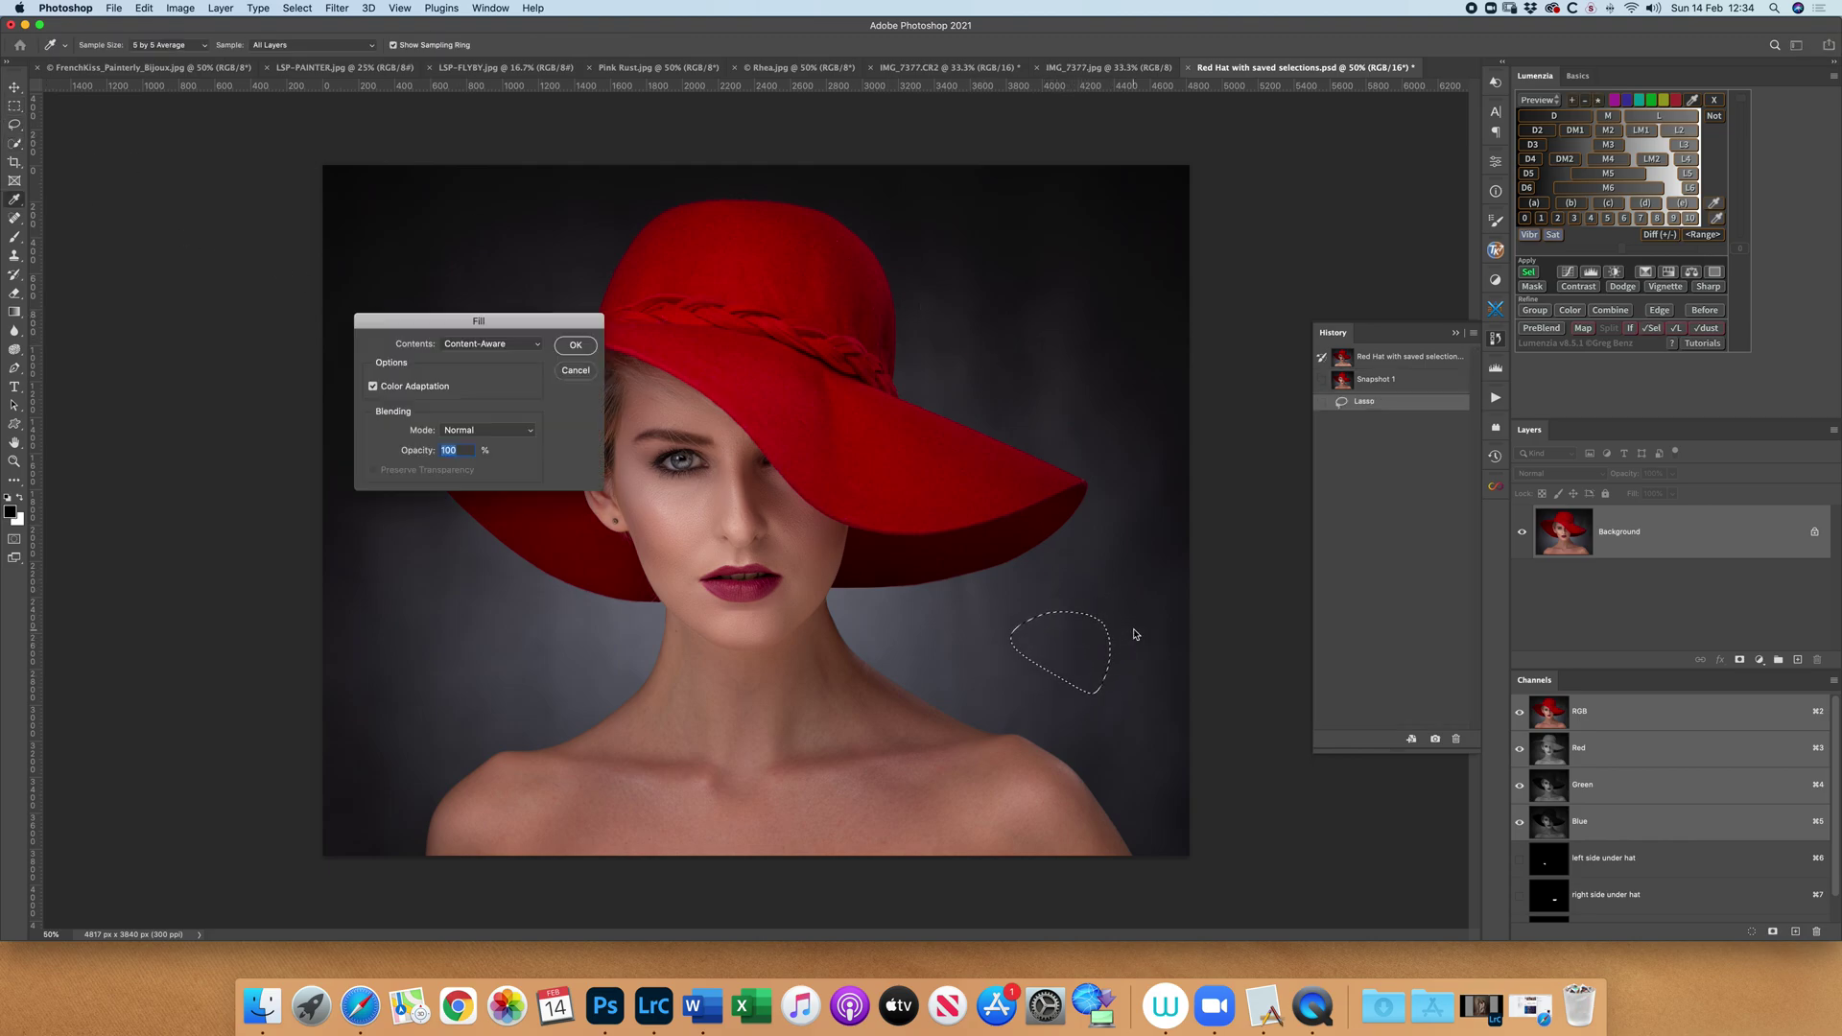
pyautogui.click(574, 347)
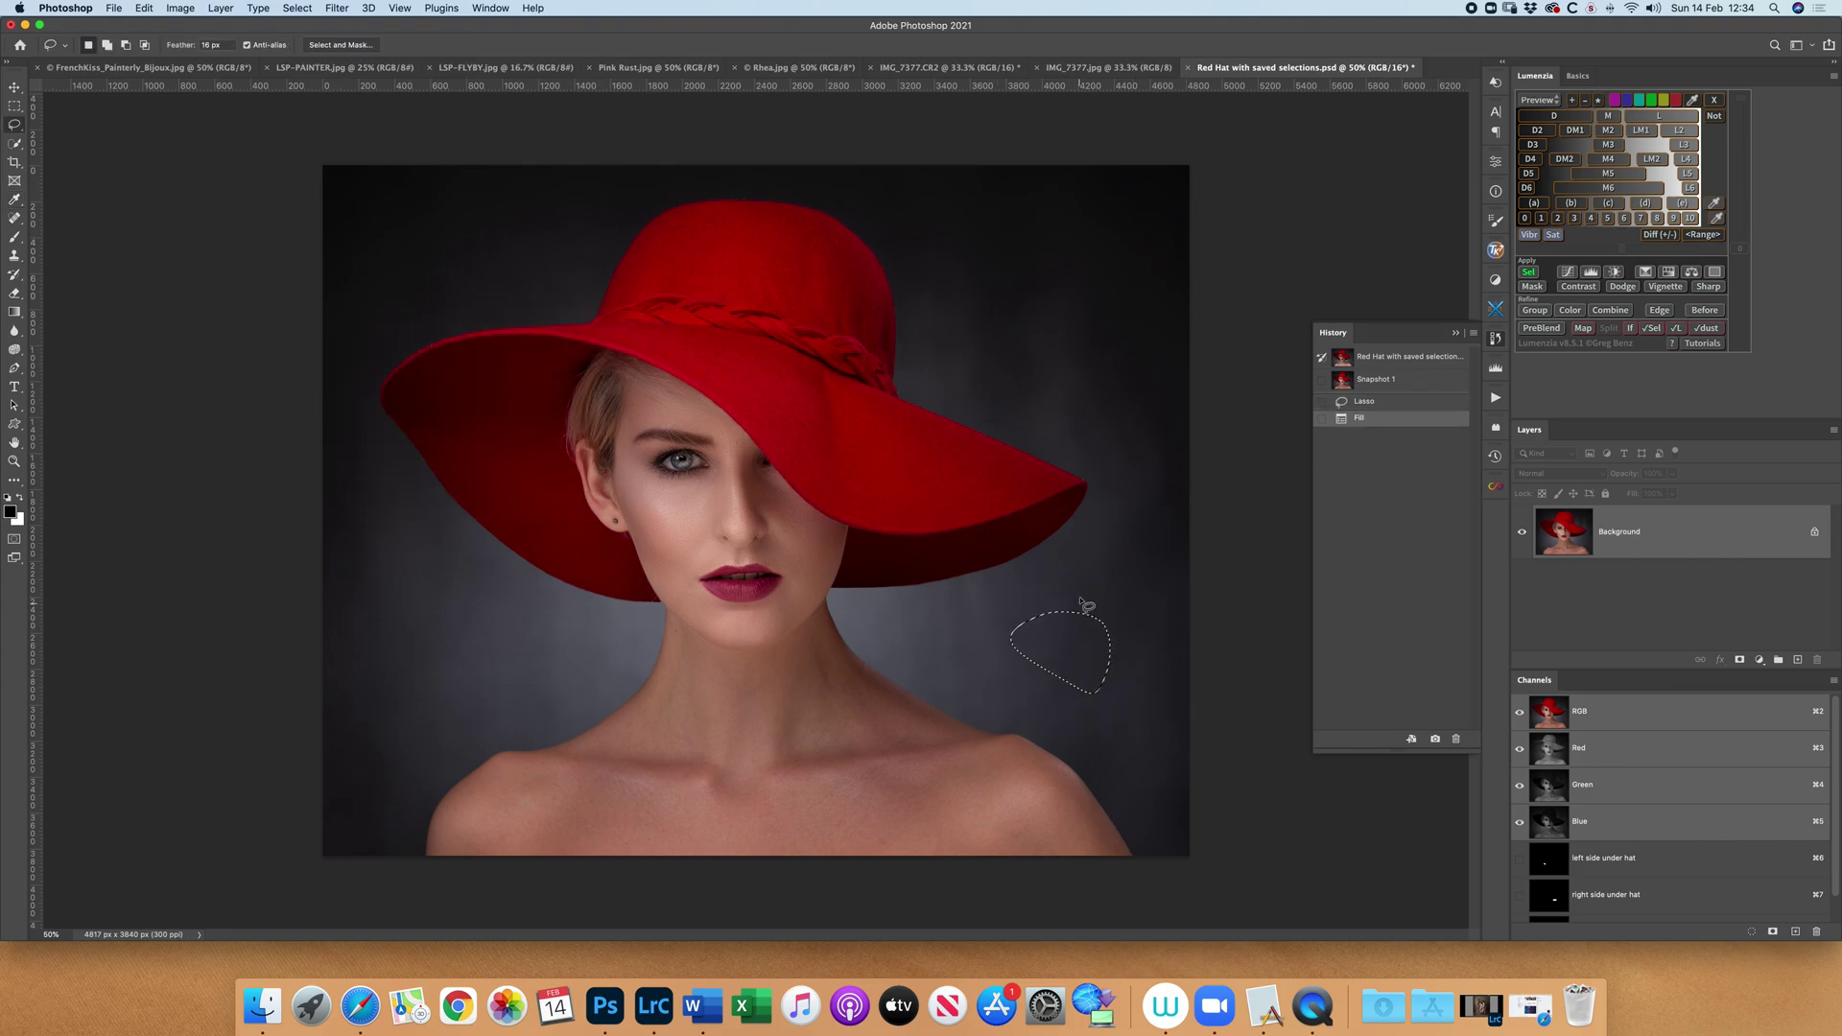
pyautogui.press('super+d')
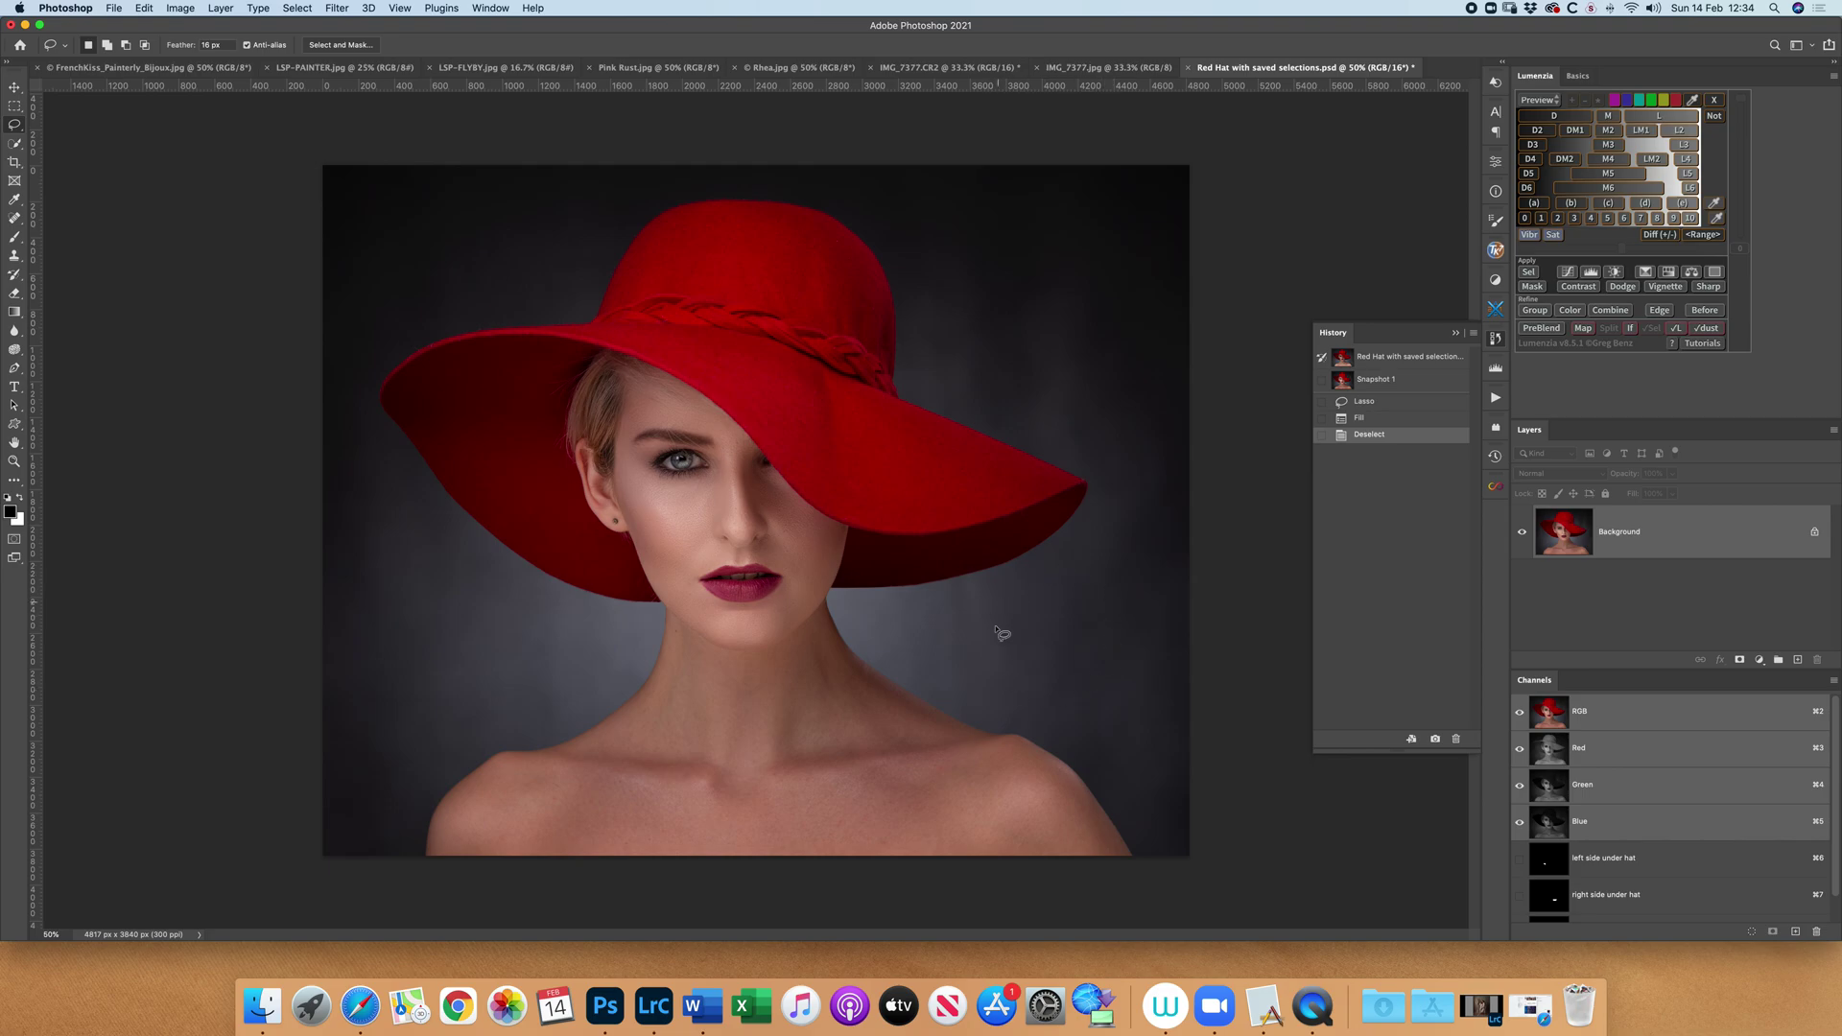